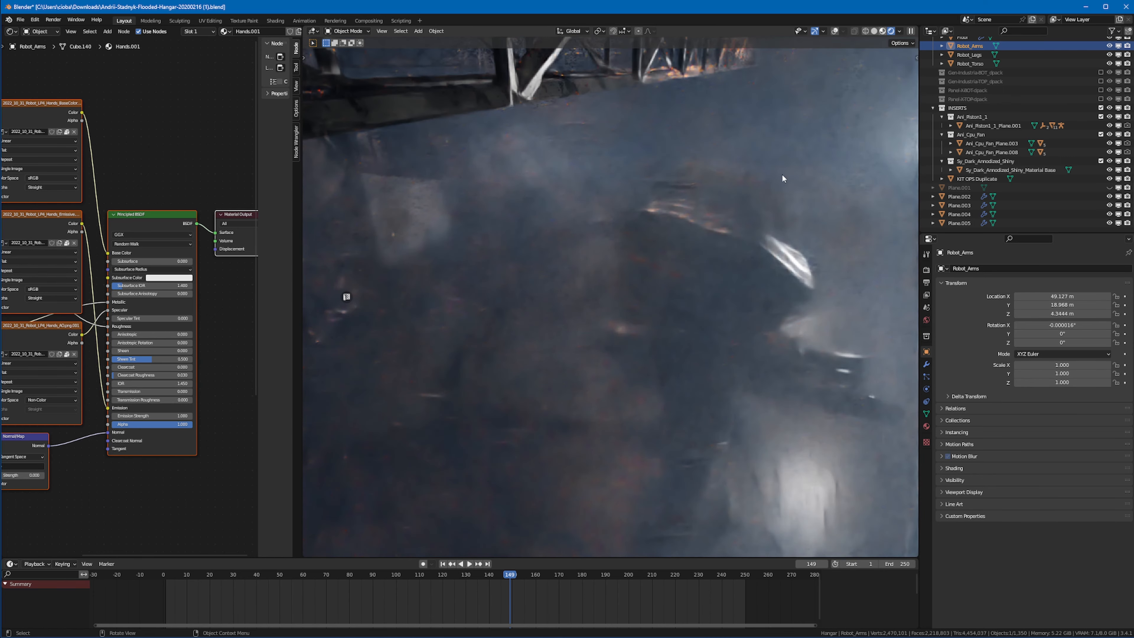
- Switch the viewport to Material Preview shading with the robot in view
click(882, 31)
middle_drag(772, 252, 510, 244)
scroll(676, 257, up, 2)
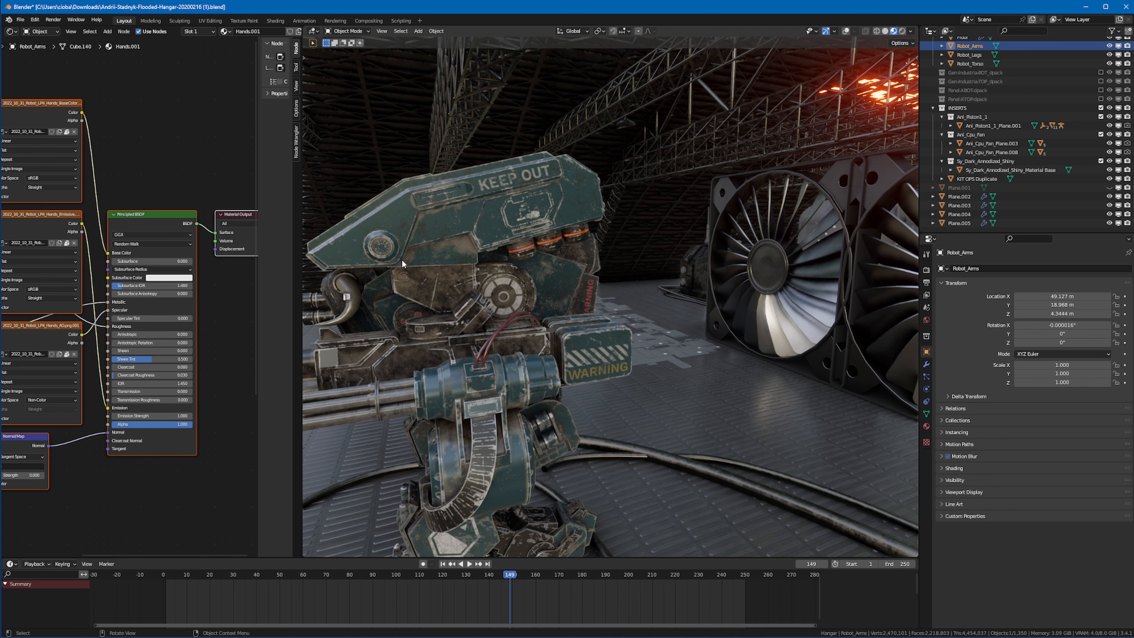
- Examine the robot's textured shoulder armour and weapons up close and from several sides
scroll(461, 241, up, 3)
shift+middle_drag(411, 241, 536, 244)
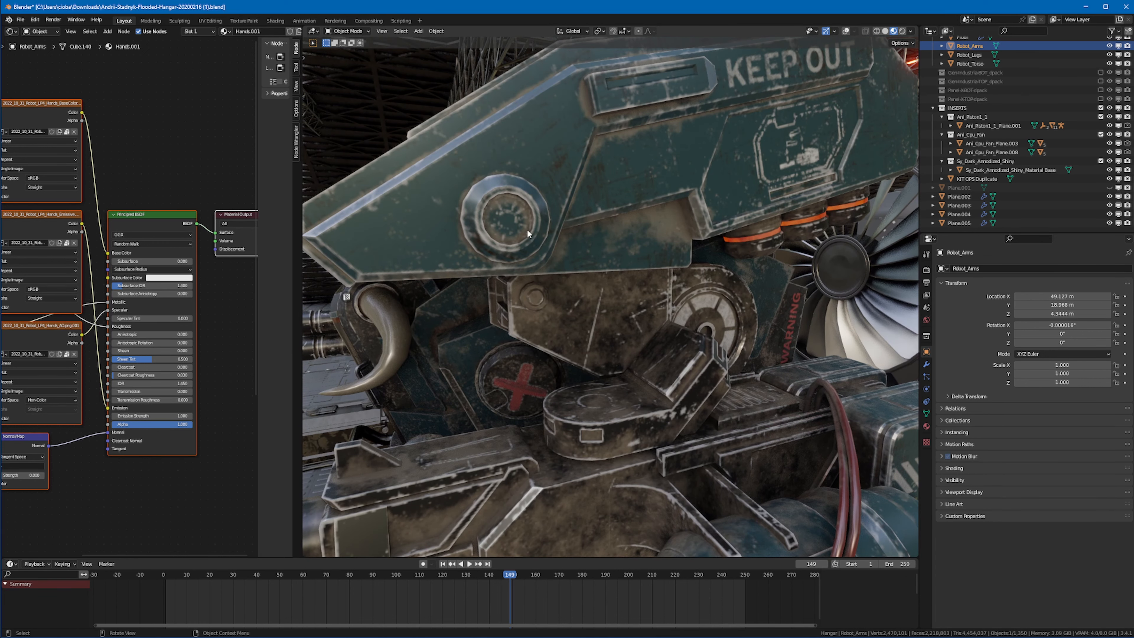
middle_drag(495, 215, 631, 278)
scroll(709, 305, up, 3)
middle_drag(709, 305, 697, 284)
scroll(698, 248, down, 2)
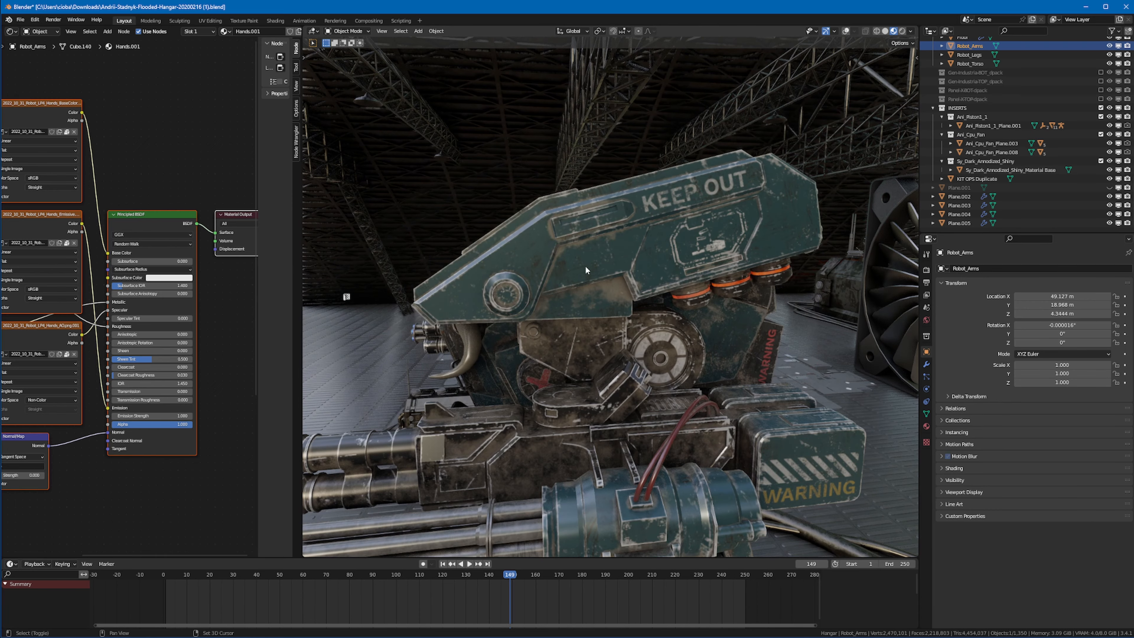
shift+middle_drag(585, 265, 772, 306)
scroll(738, 211, down, 3)
middle_drag(739, 211, 640, 279)
middle_drag(622, 235, 789, 251)
- Play the animation and watch the robot and the large fans behind it from different angles
key(space)
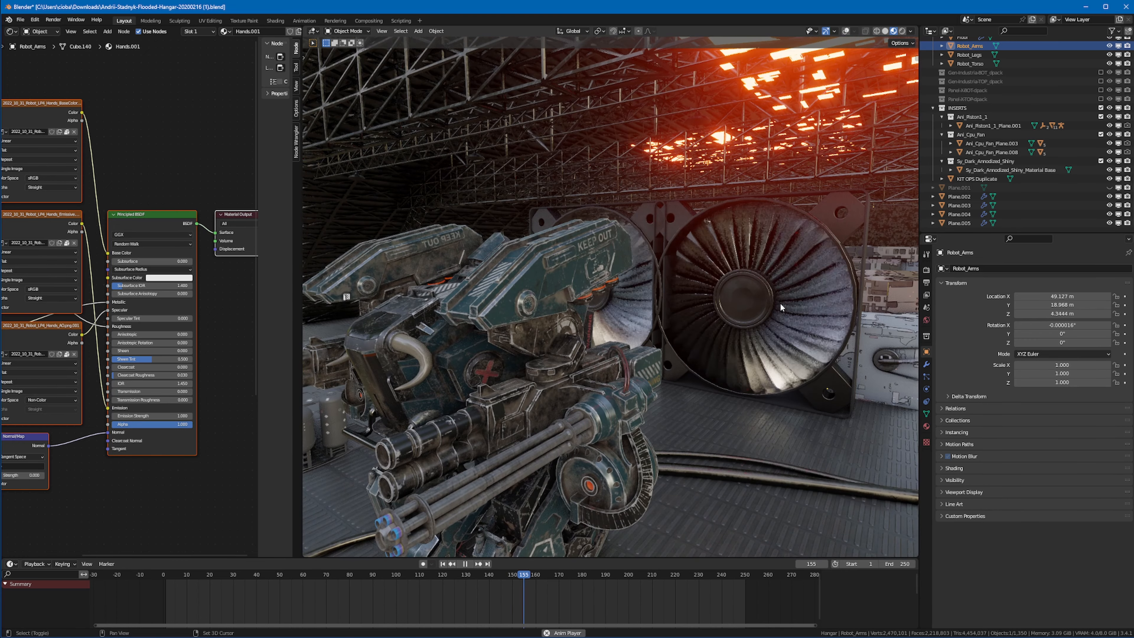
middle_drag(779, 303, 701, 259)
middle_drag(751, 294, 664, 287)
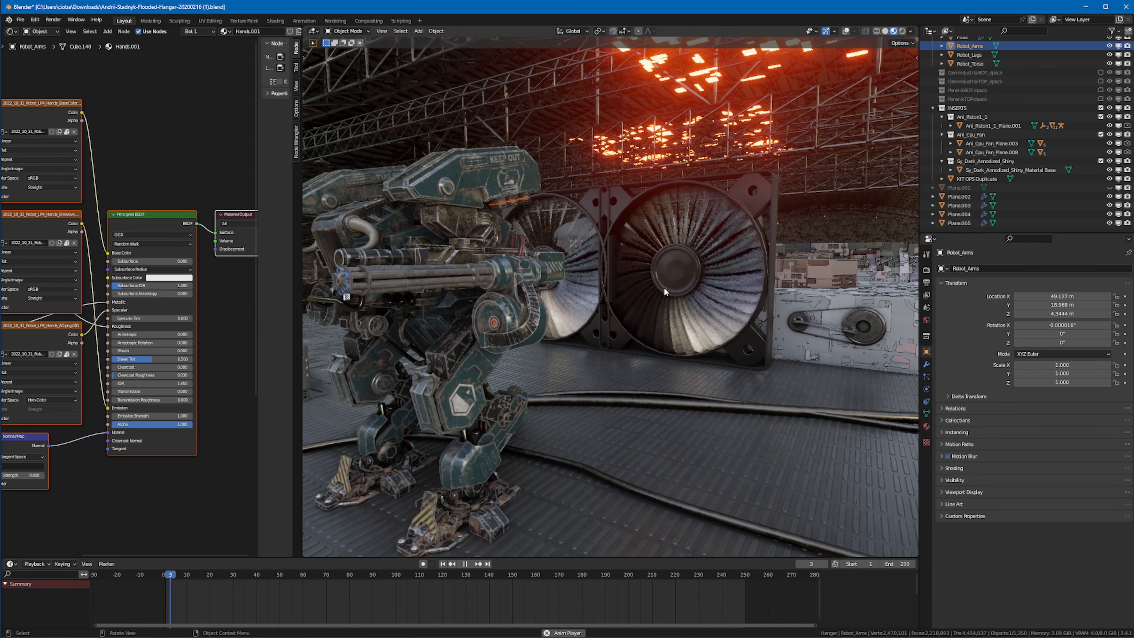
middle_drag(772, 245, 661, 290)
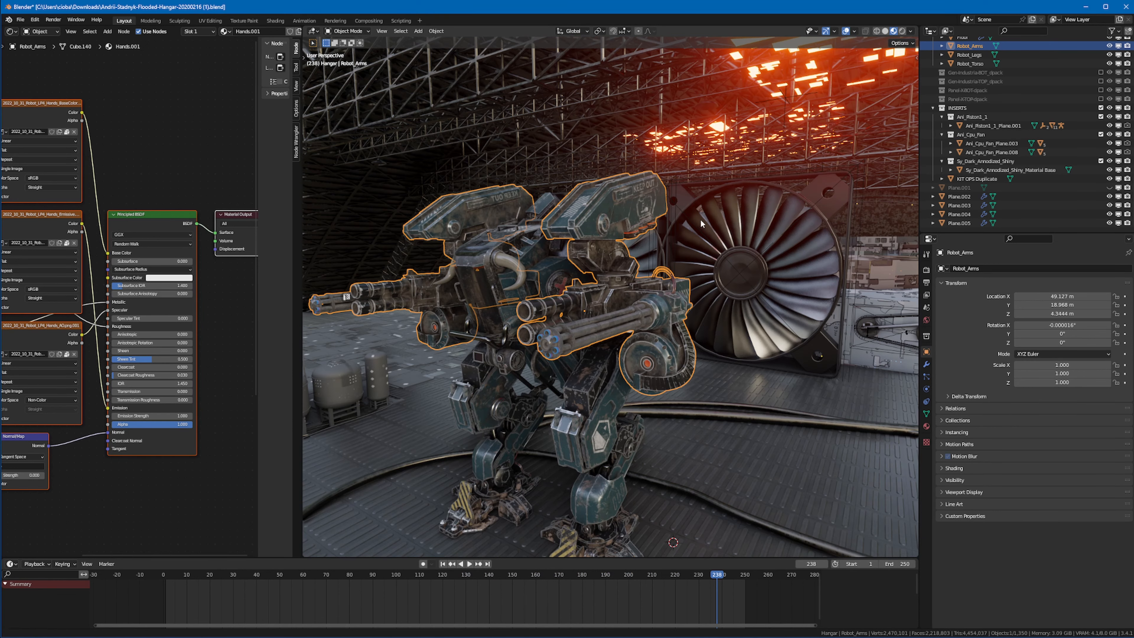
- In Edit Mode on Robot_Arms, select all faces linked to one KEEP OUT shoulder armour shell
middle_drag(643, 207, 603, 255)
scroll(603, 255, up, 4)
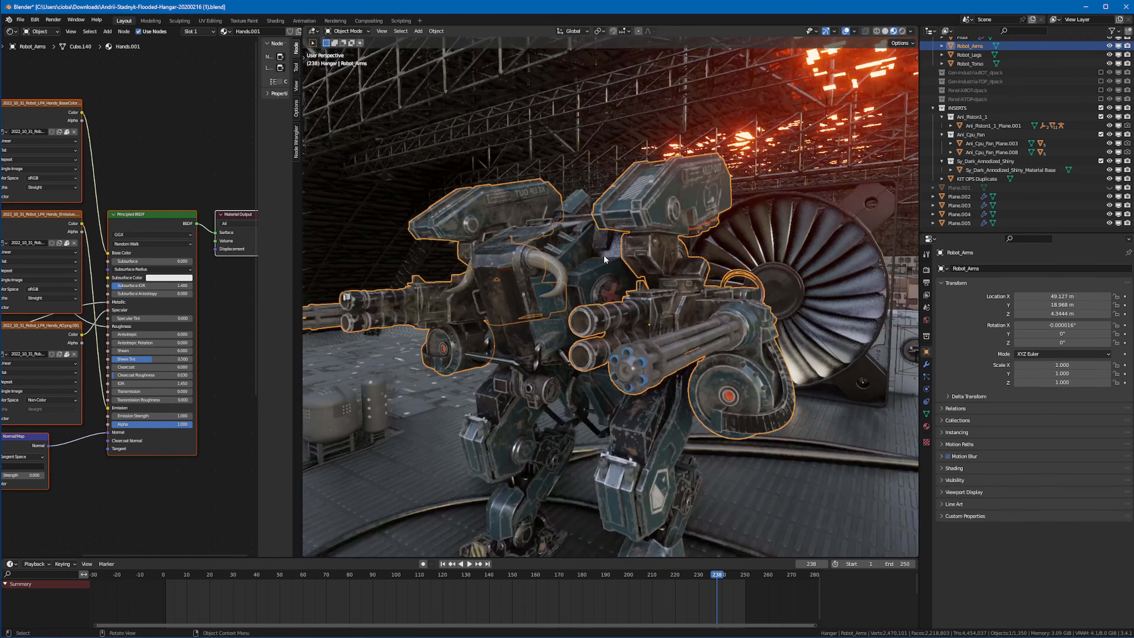
shift+middle_drag(790, 201, 758, 255)
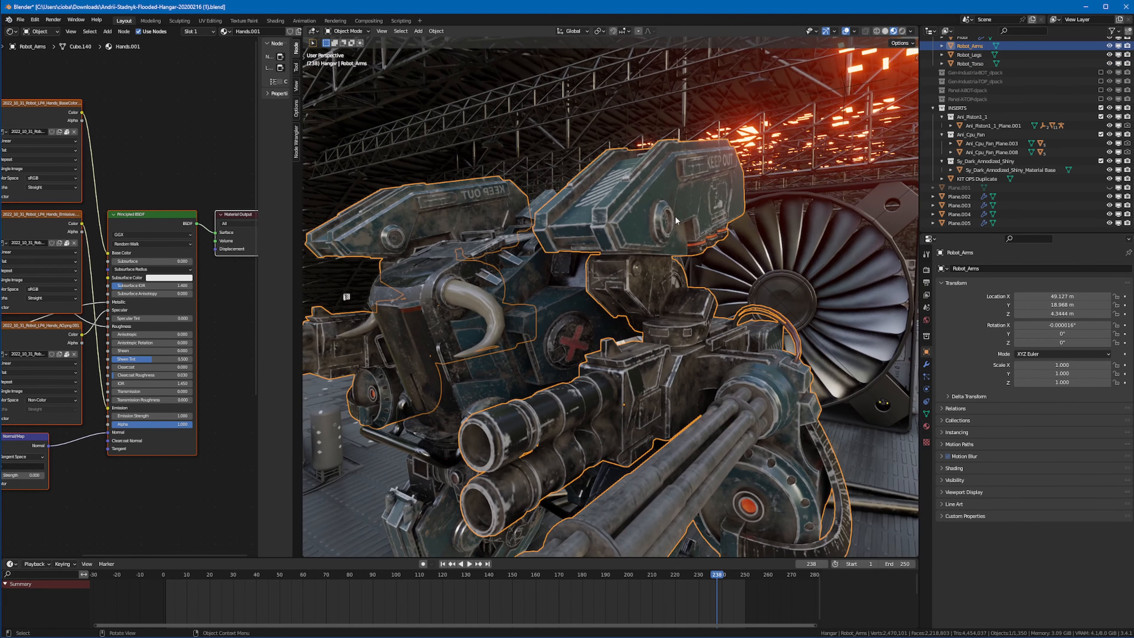
scroll(676, 216, down, 3)
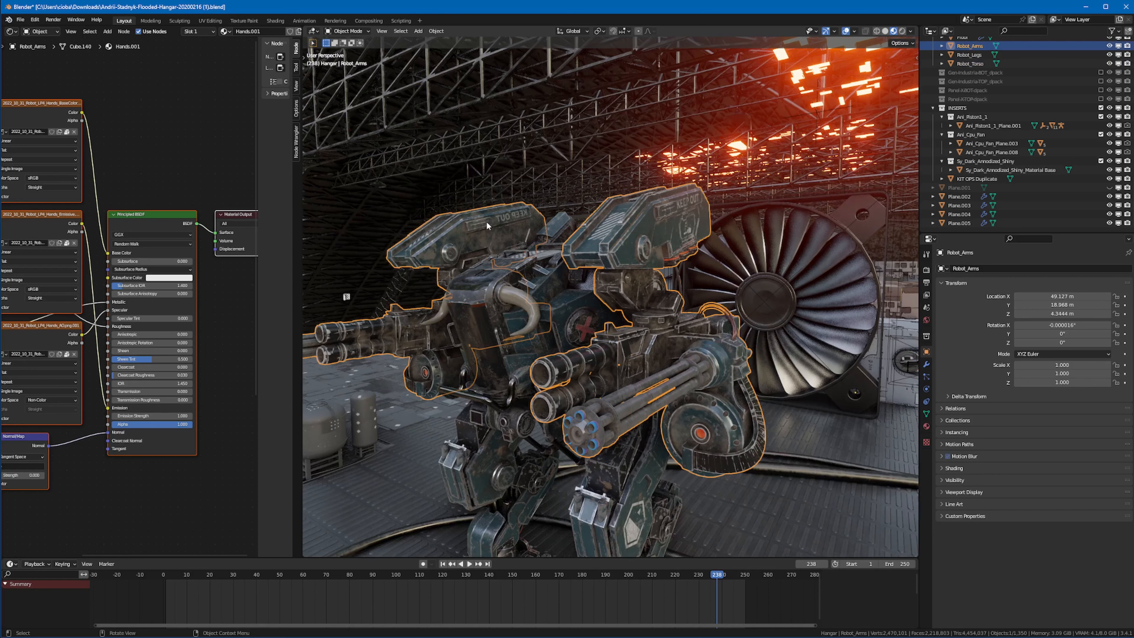
key(Tab)
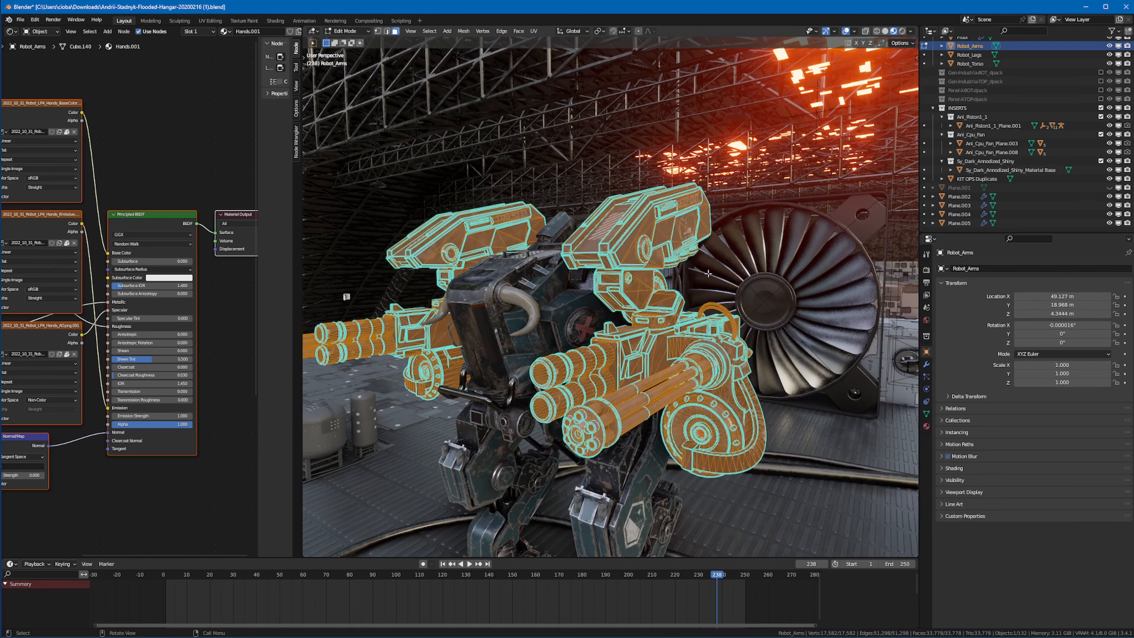
click(671, 228)
click(630, 221)
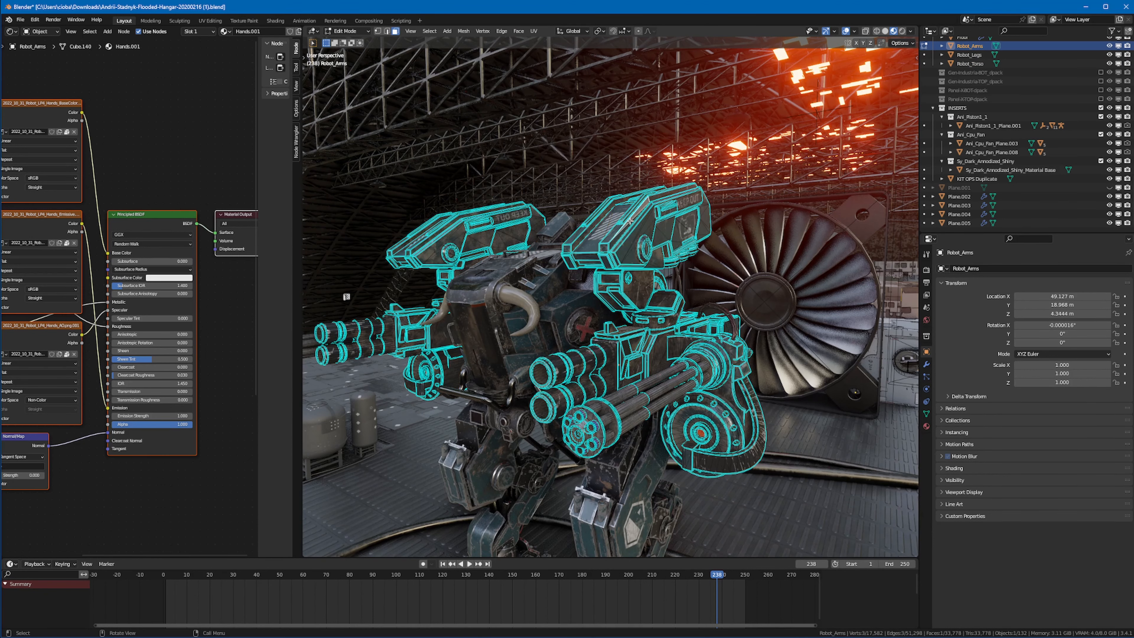
key(ctrl+l)
middle_drag(630, 221, 601, 248)
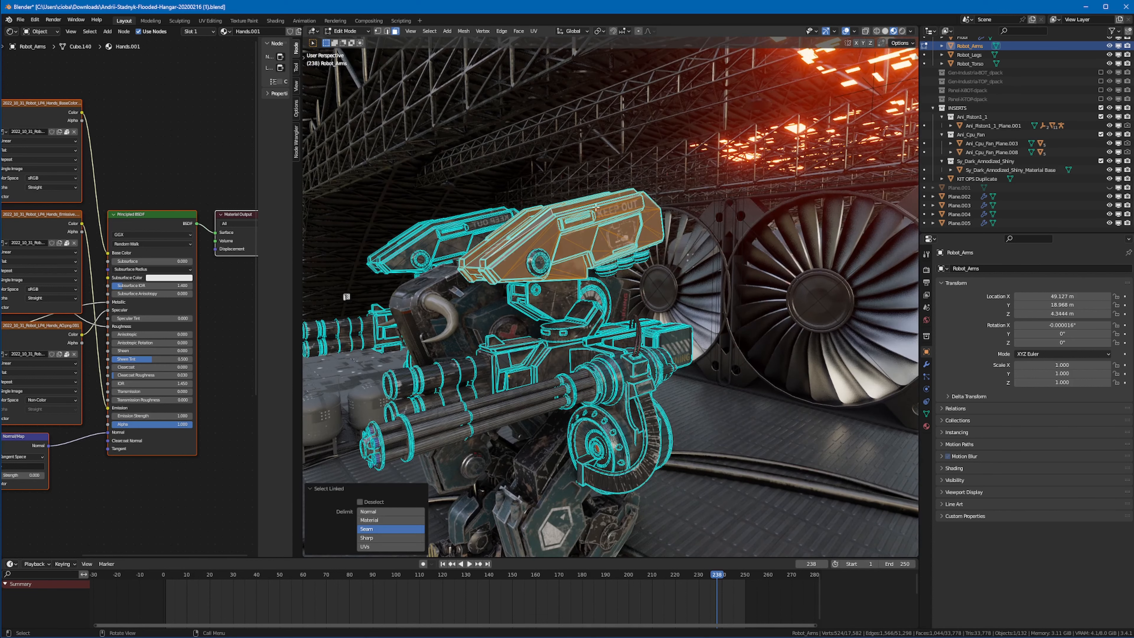
key(g)
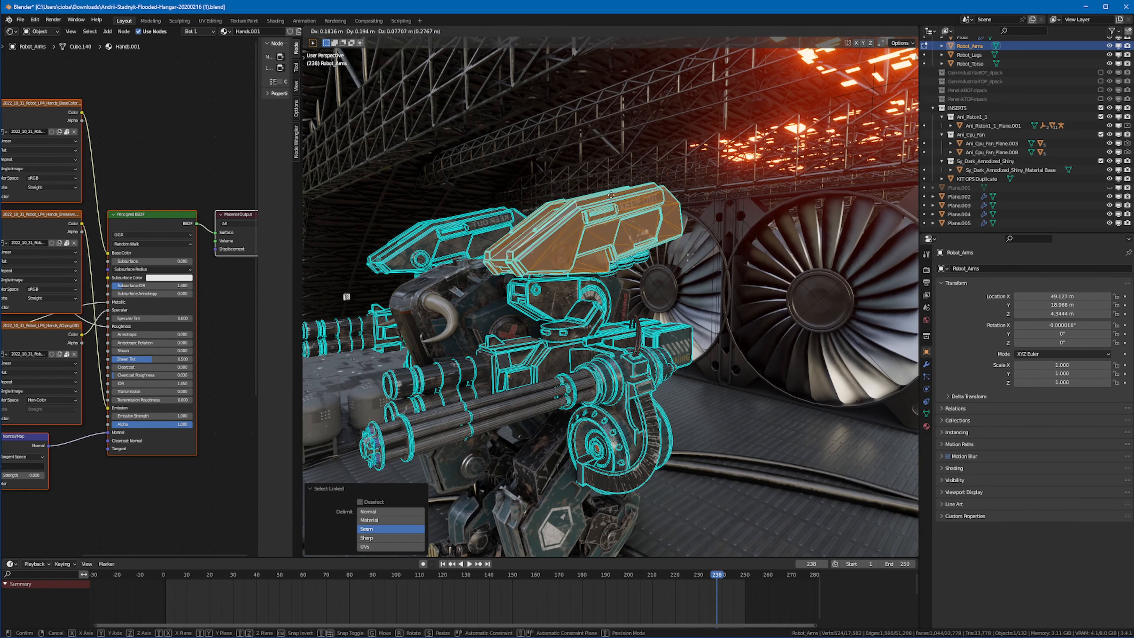
click(614, 262)
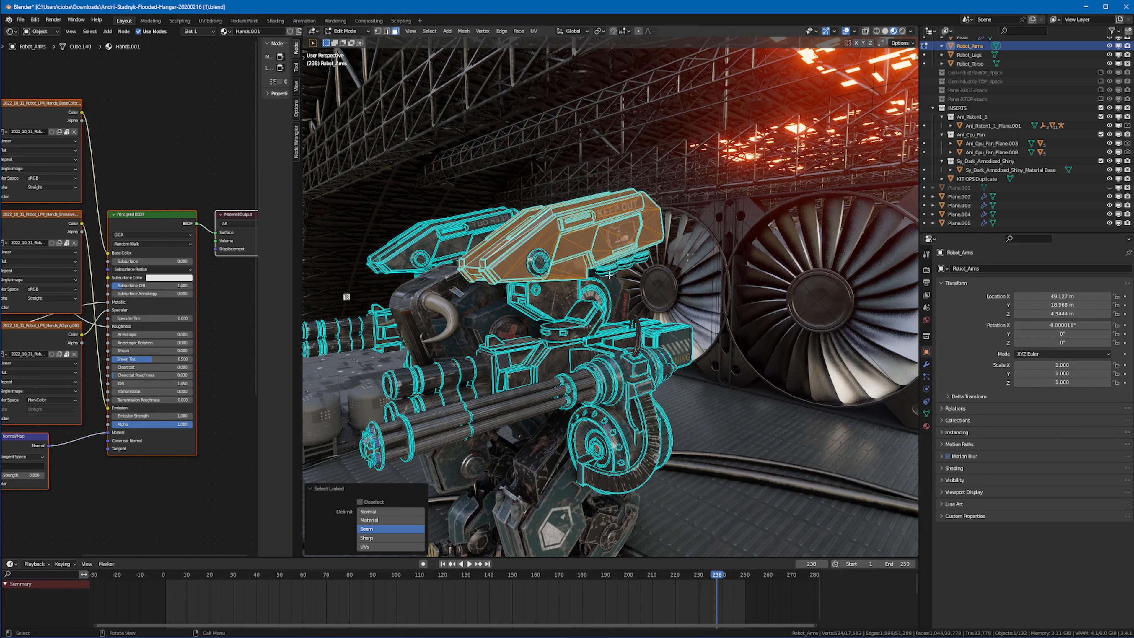
key(g)
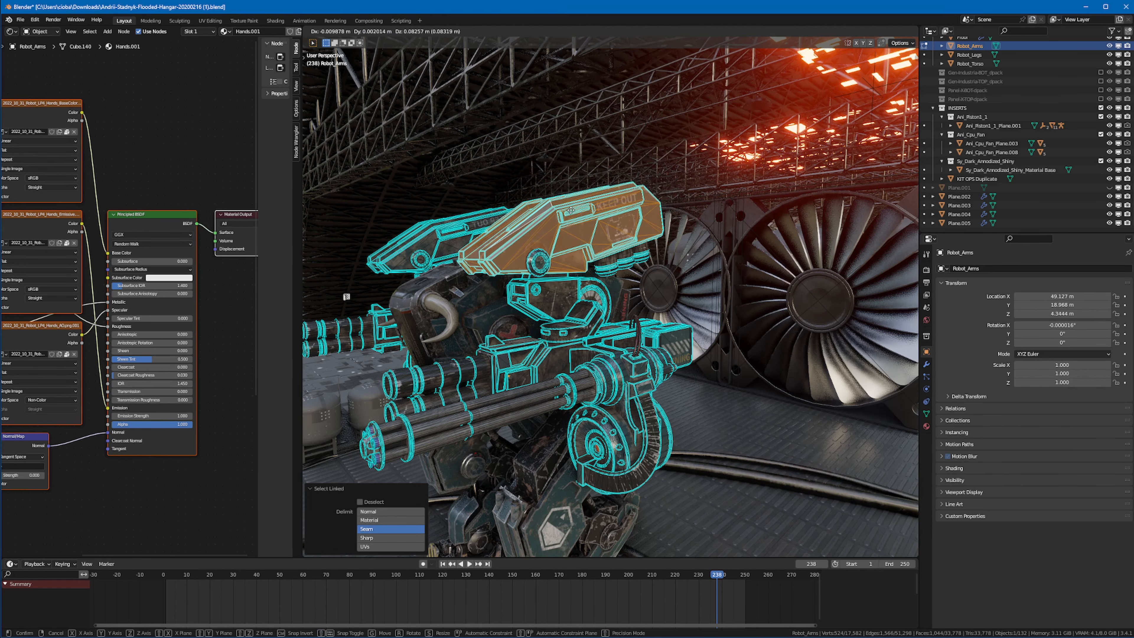
click(571, 210)
scroll(538, 275, up, 3)
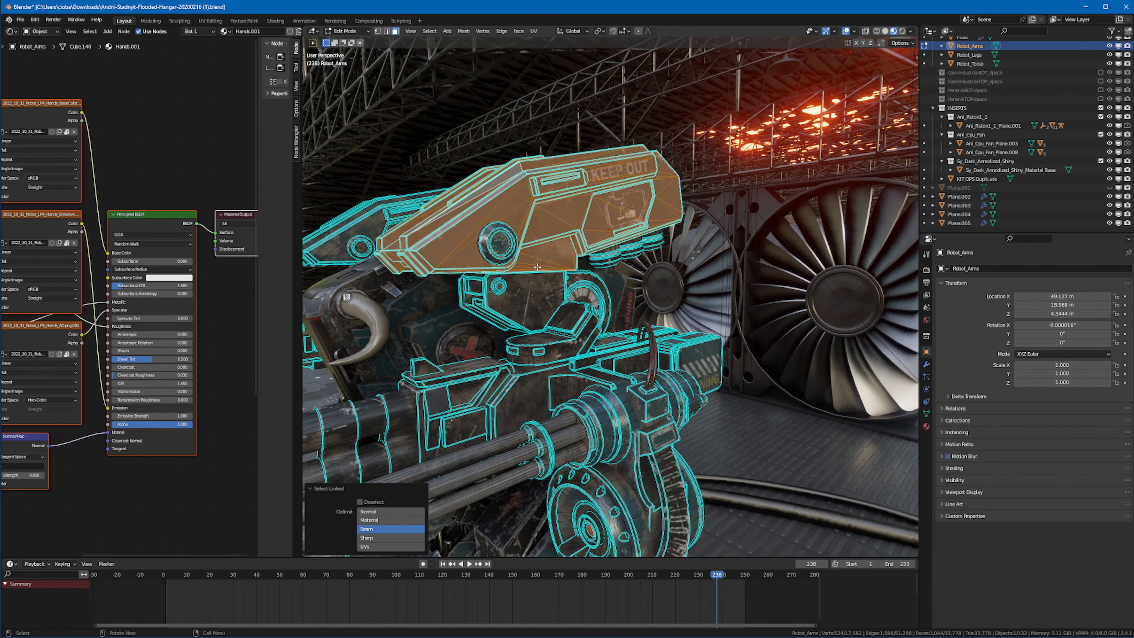
middle_drag(548, 251, 576, 268)
key(g)
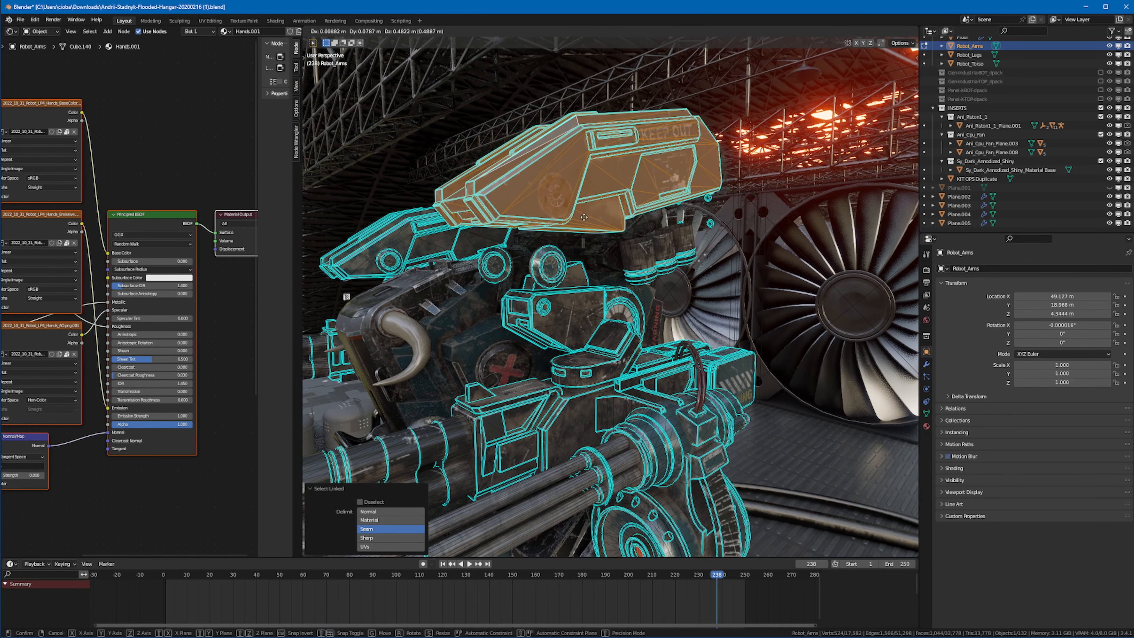
click(612, 306)
- Add the linked round parts beneath the selected shoulder armour and the bolts at its rear to the selection
middle_drag(612, 306, 495, 274)
scroll(552, 295, up, 2)
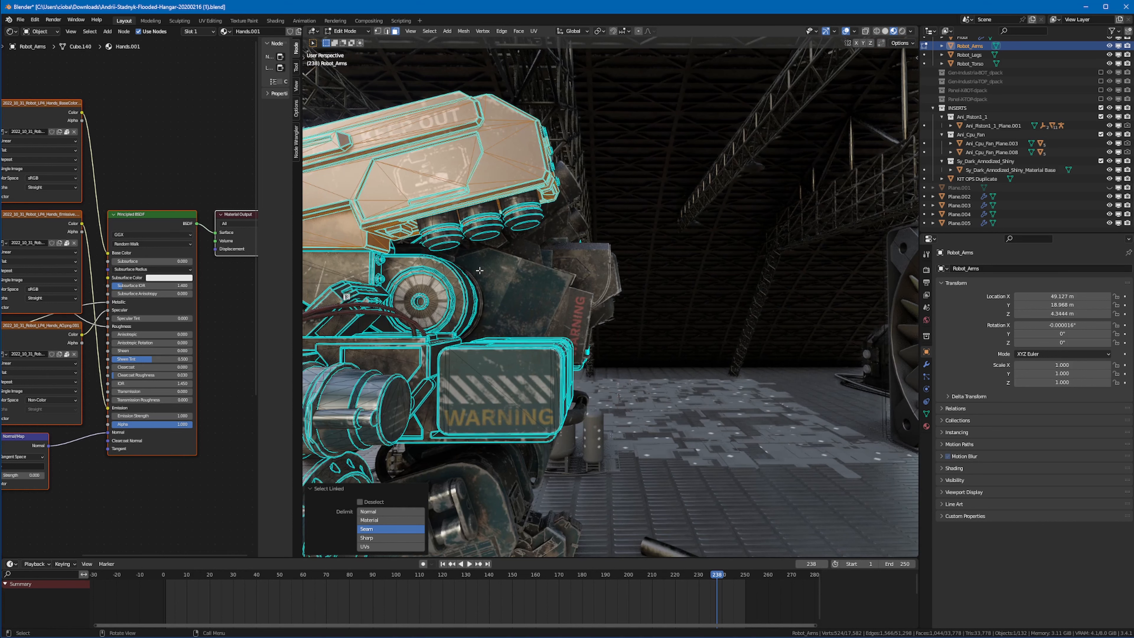
key(l)
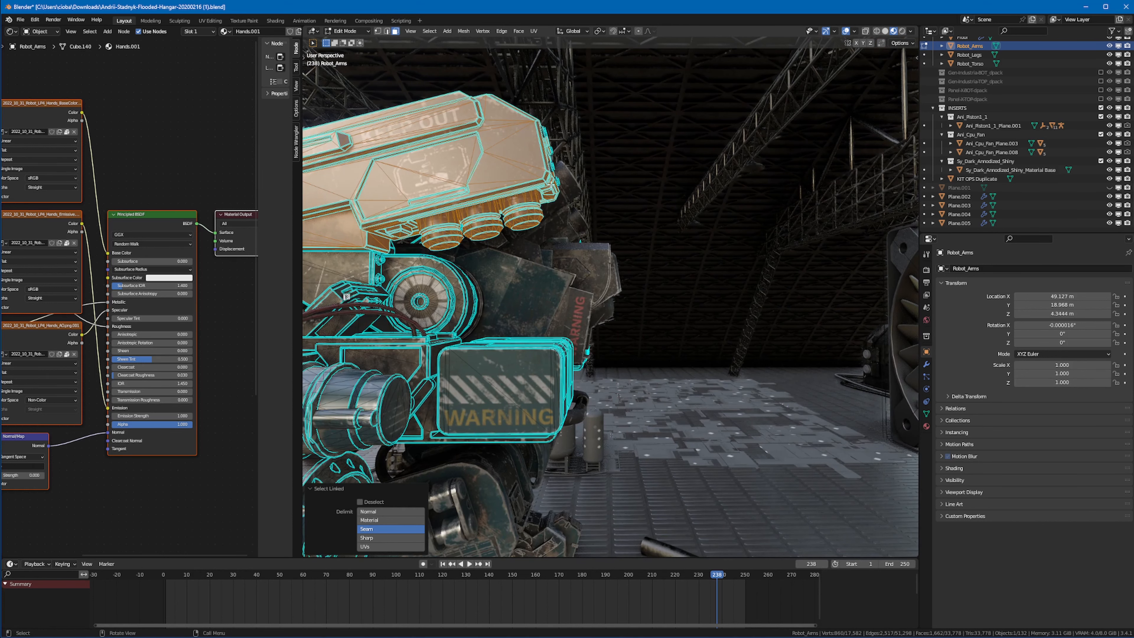
scroll(551, 184, down, 3)
middle_drag(551, 184, 410, 277)
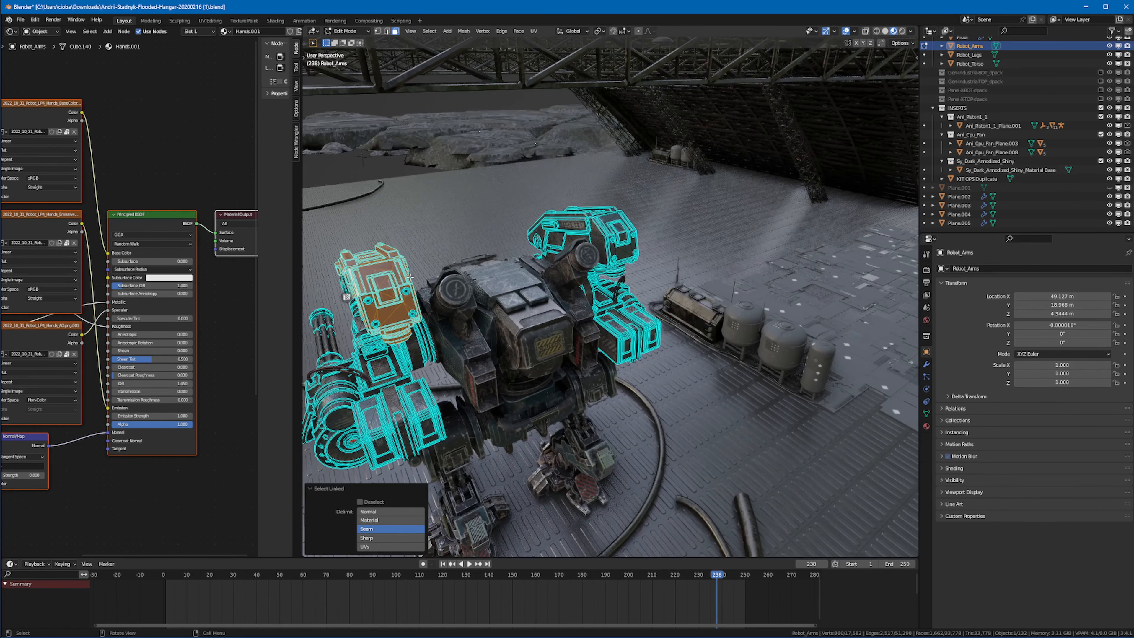
scroll(410, 277, up, 4)
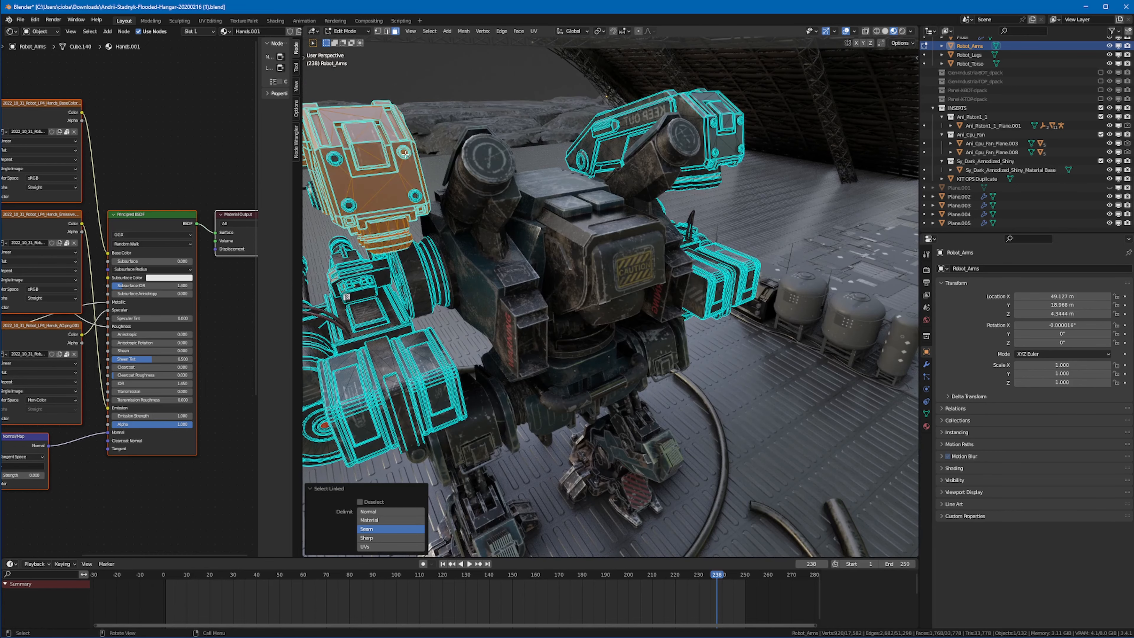
key(l)
scroll(354, 168, down, 2)
middle_drag(355, 168, 446, 130)
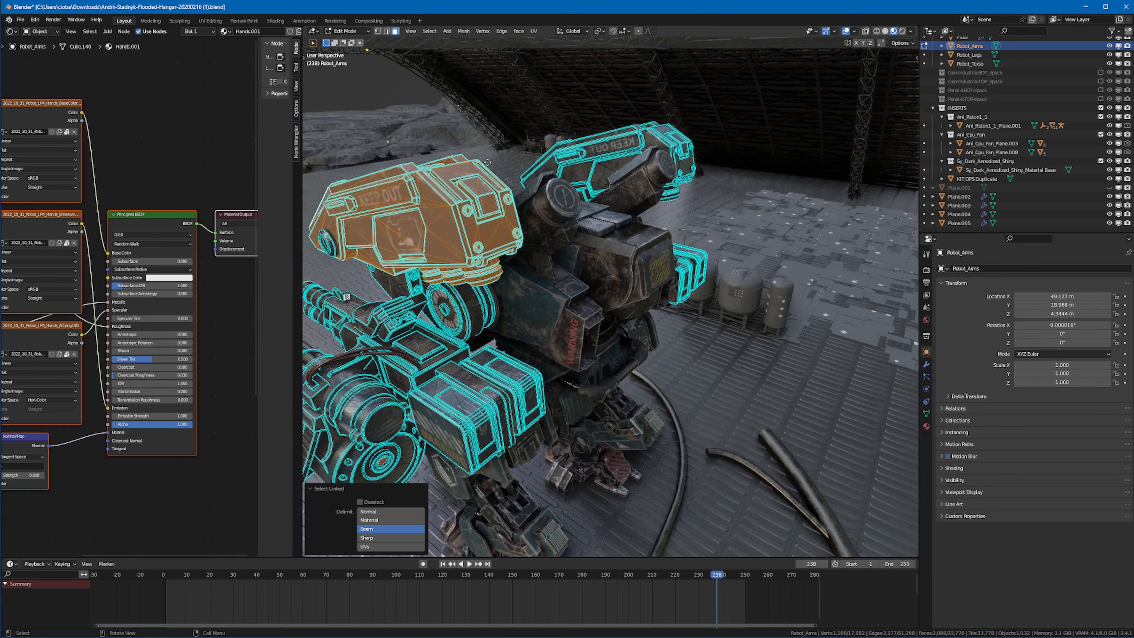
key(g)
right_click(525, 157)
shift+middle_drag(520, 157, 647, 178)
key(g)
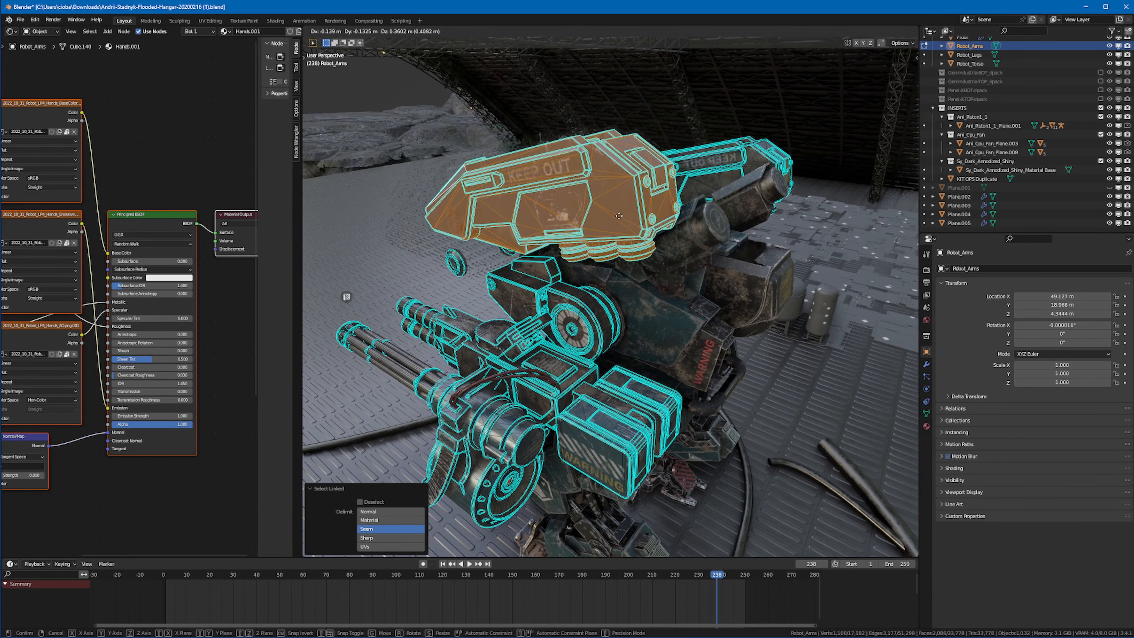
right_click(626, 281)
middle_drag(493, 286, 574, 280)
key(g)
right_click(552, 235)
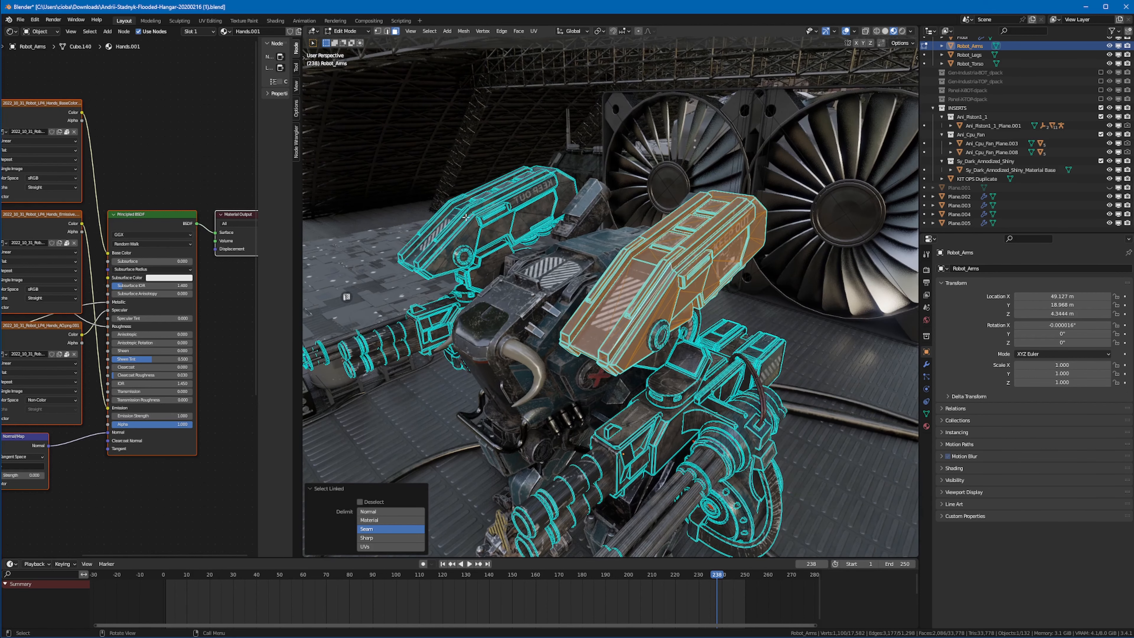
- Show the Color Attributes in the mesh data properties of Robot_Arms
middle_drag(466, 217, 656, 266)
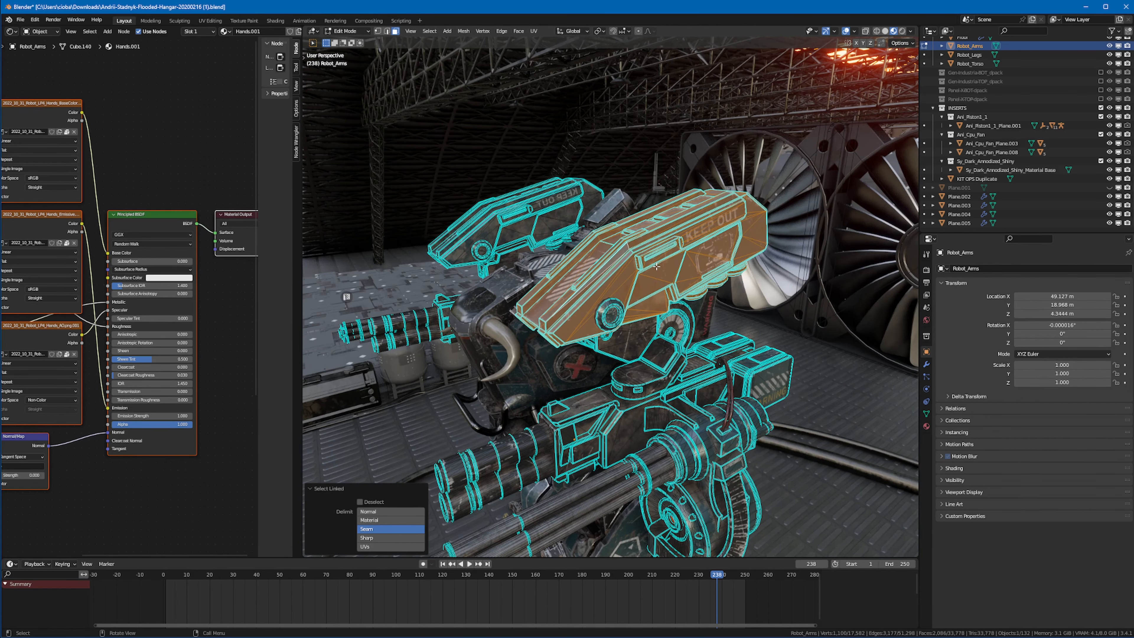
click(926, 413)
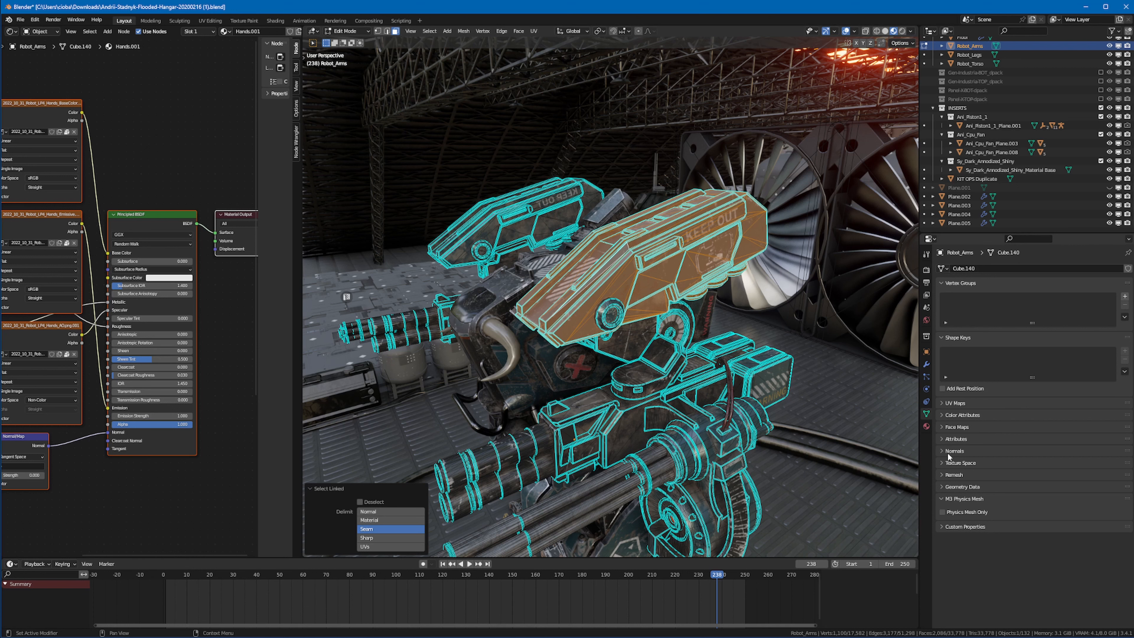
click(941, 429)
click(941, 427)
click(943, 415)
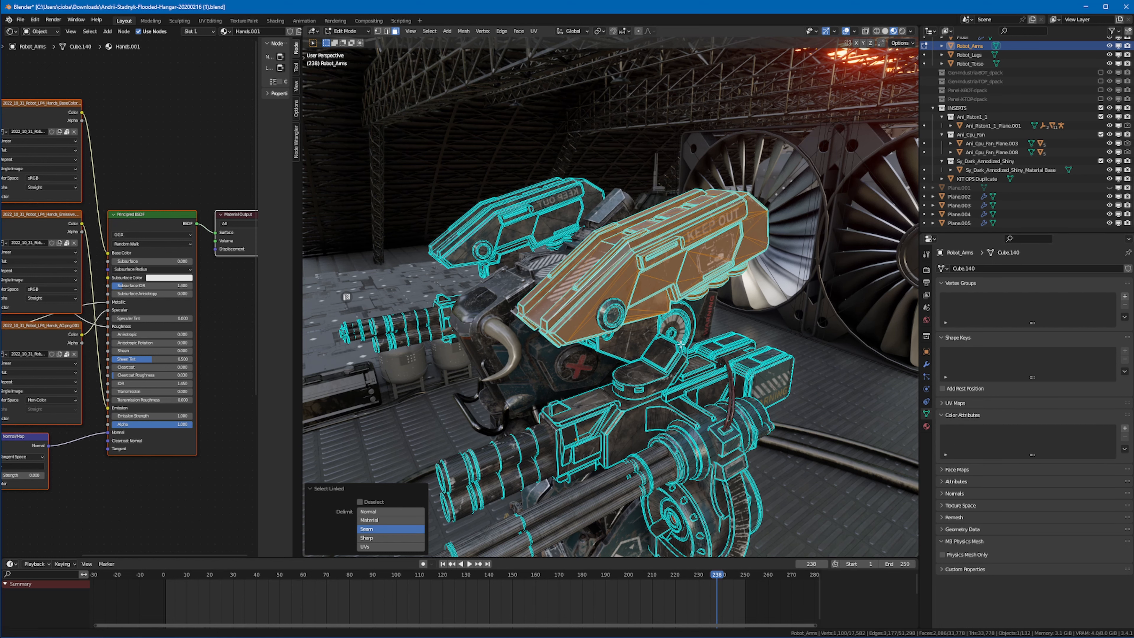
- Switch Robot_Arms to Vertex Paint mode and enable face selection masking to limit painting to the selected armour
scroll(531, 290, up, 3)
click(347, 32)
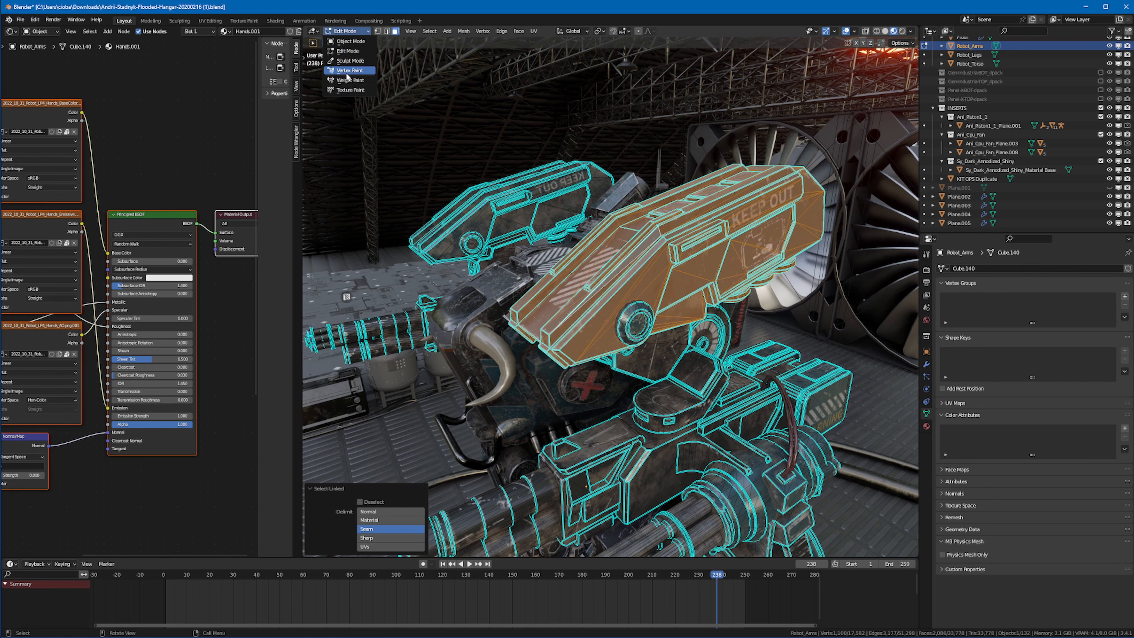
shift+middle_drag(718, 243, 691, 248)
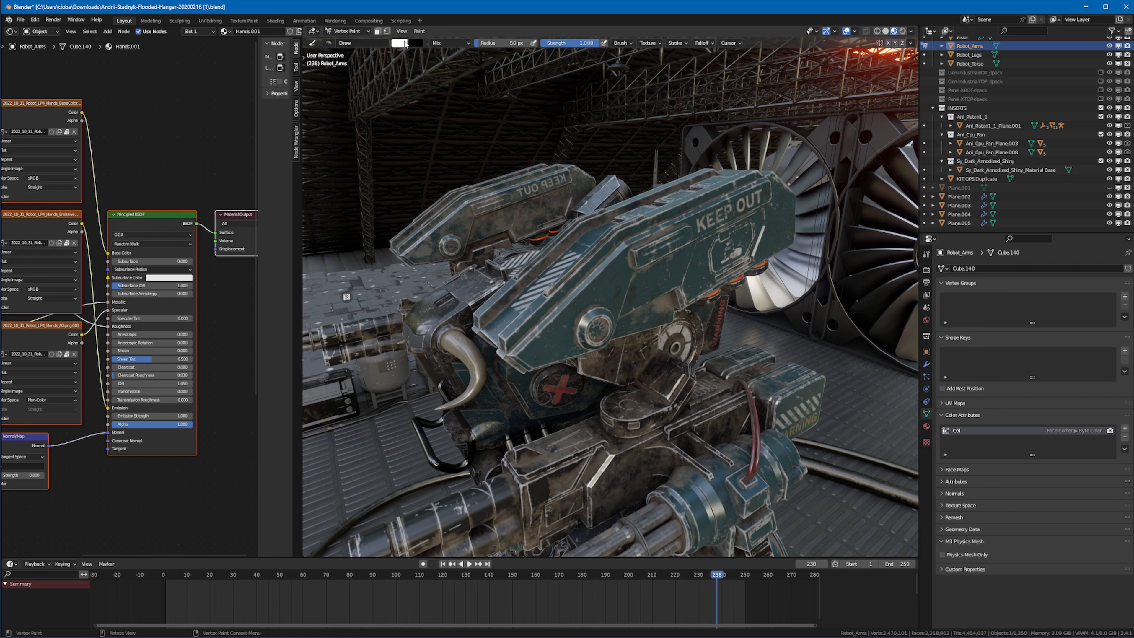
click(417, 32)
click(417, 31)
click(377, 31)
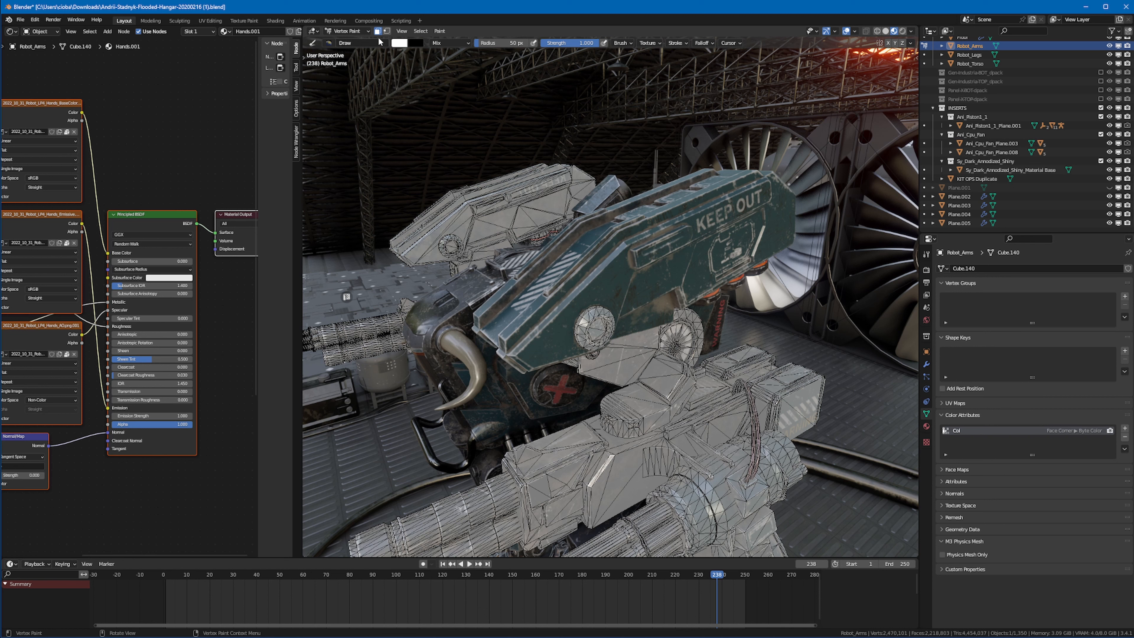
- Set the vertex paint brush colour to mid grey with an HSV value of 0.5
click(440, 31)
click(400, 43)
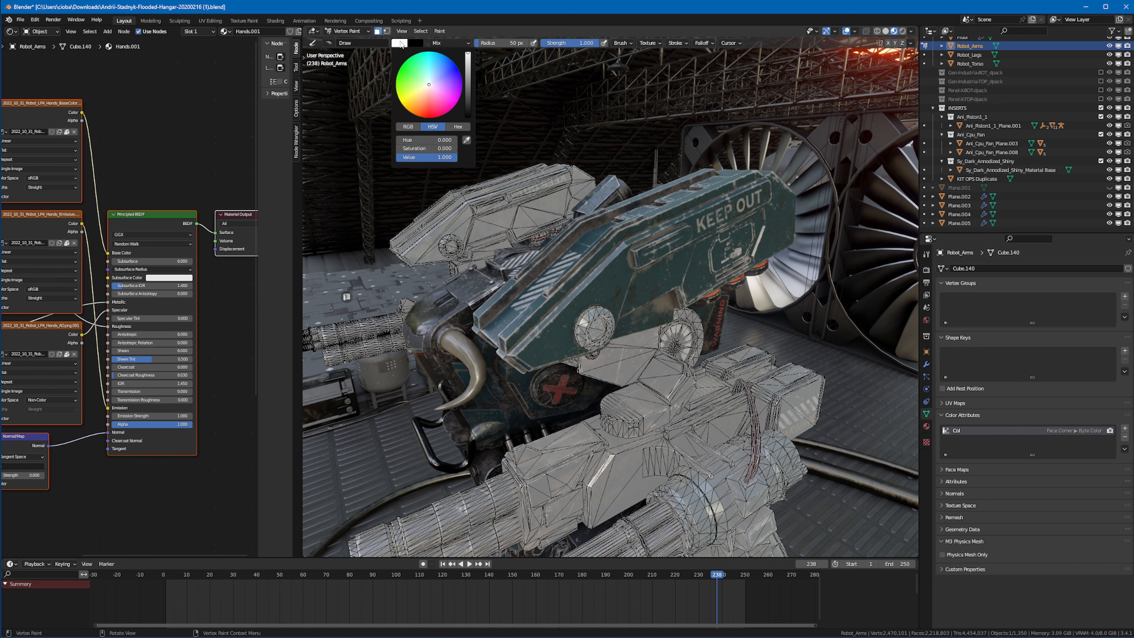
click(469, 82)
click(424, 158)
text(0.5)
key(Return)
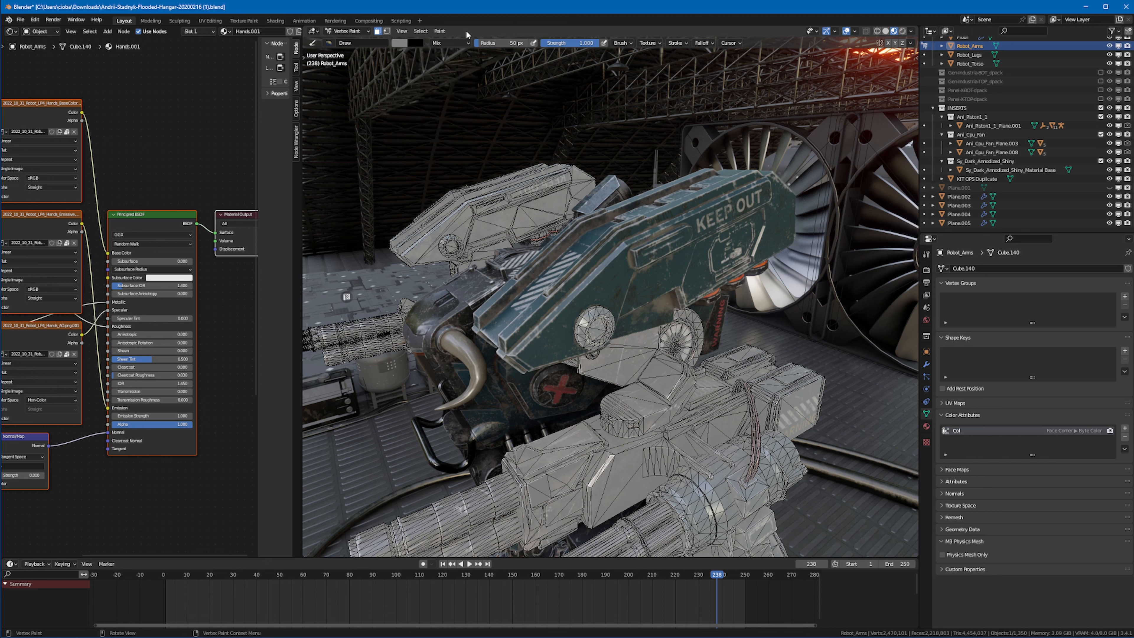
- Set the masked armour faces to the grey vertex colour and return Robot_Arms to Object Mode
click(440, 31)
middle_drag(697, 130, 706, 156)
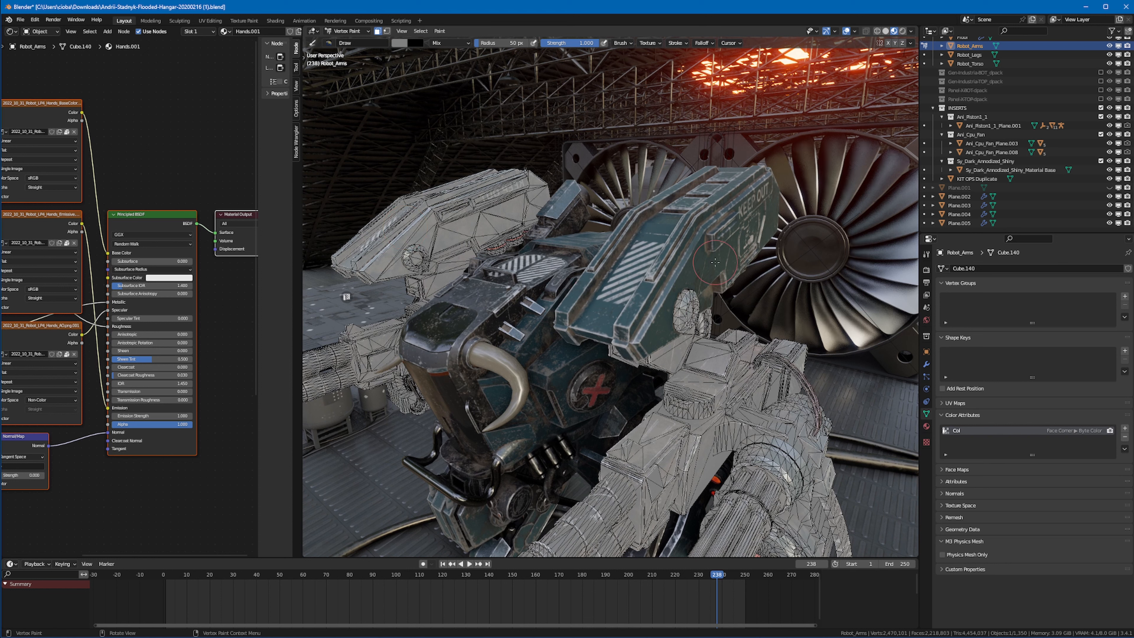
click(349, 32)
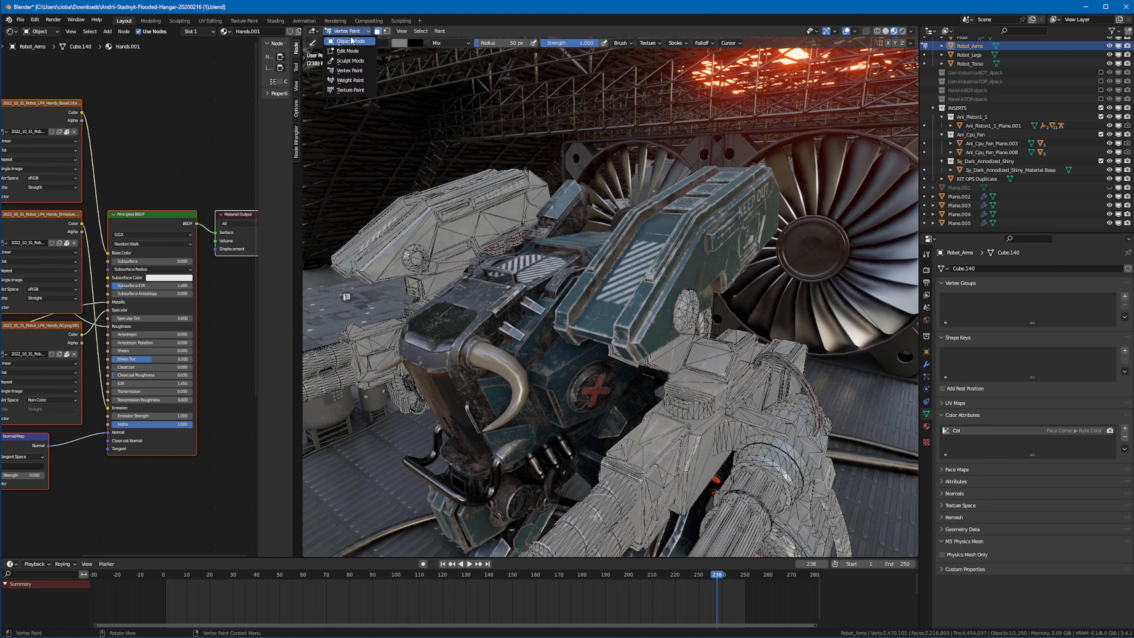
click(351, 41)
middle_drag(706, 278, 670, 273)
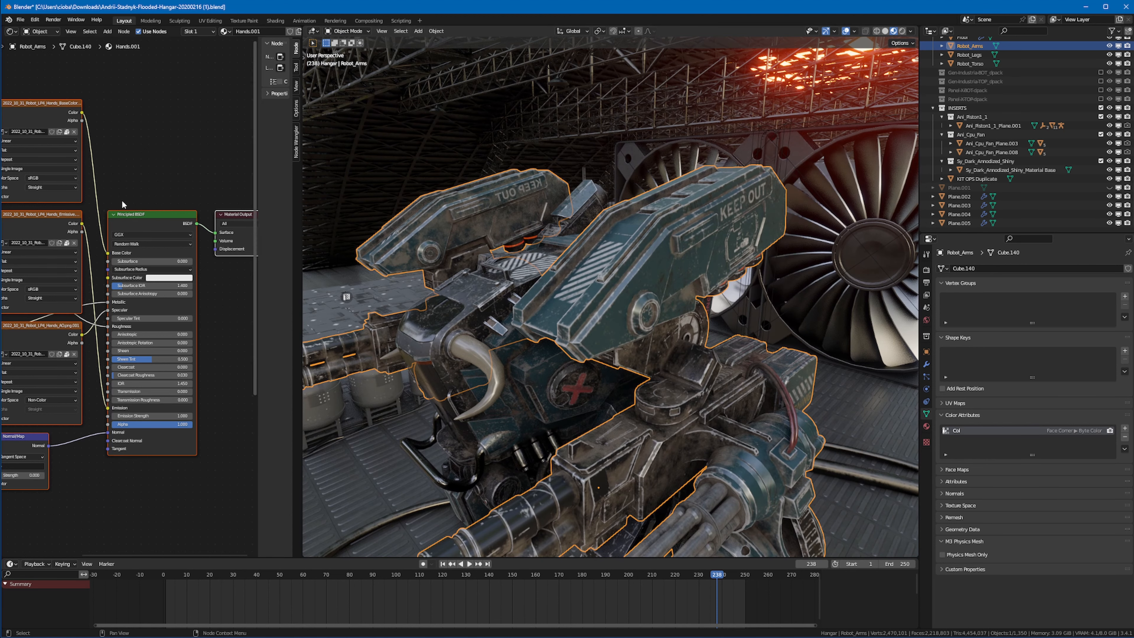
- Add a Color Attribute node above the Principled BSDF in the Hands.001 material
middle_drag(106, 192, 142, 164)
scroll(164, 150, up, 3)
click(139, 149)
key(shift+a)
click(141, 150)
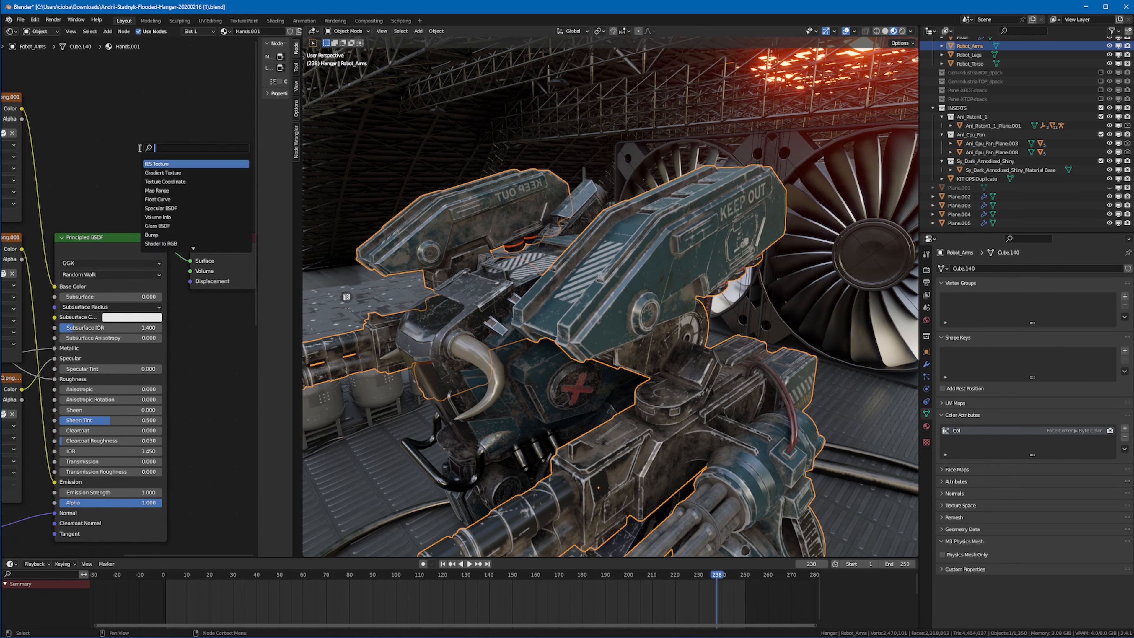
text(color)
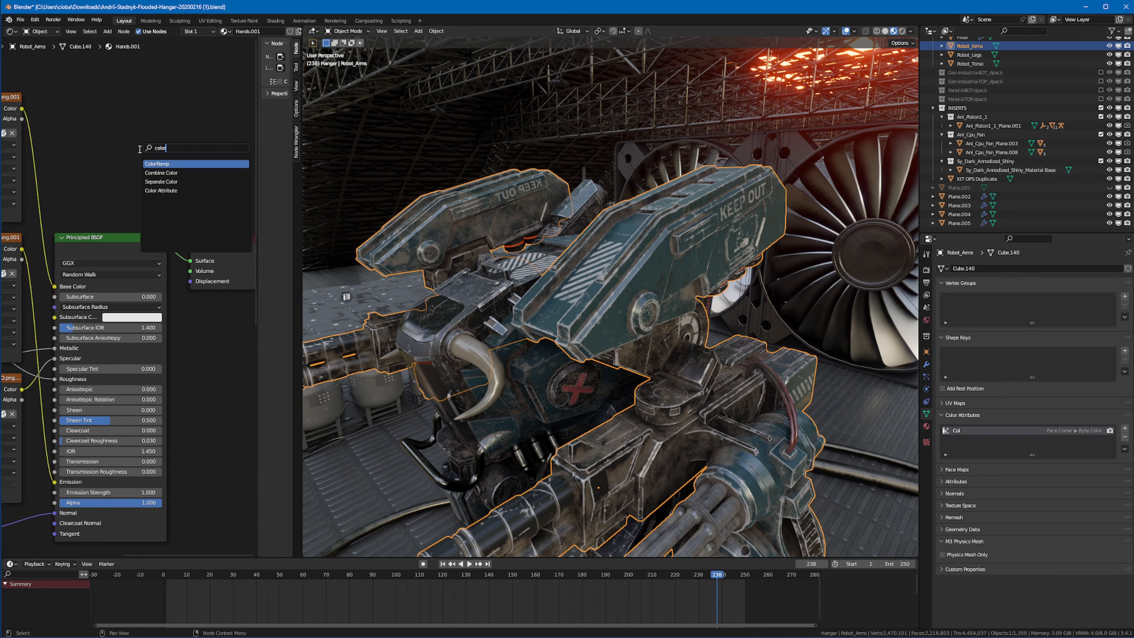
key(Down)
key(Down)
key(Down)
key(Return)
click(82, 155)
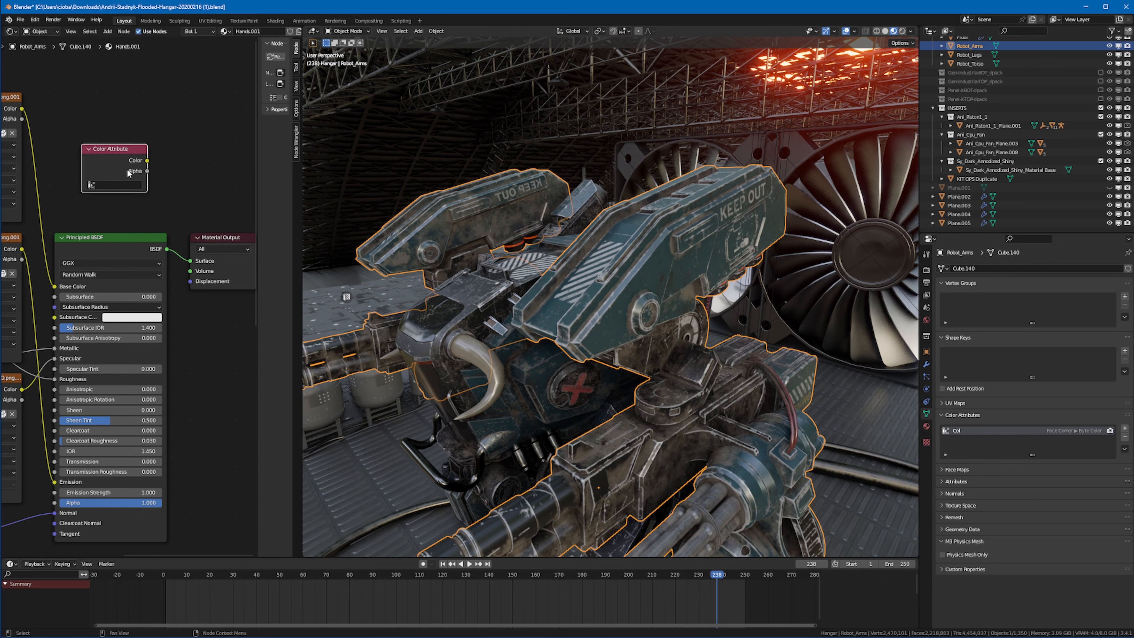
- Connect the Color Attribute's Color output to the Material Output's Surface and set its attribute to Col
drag(147, 160, 195, 268)
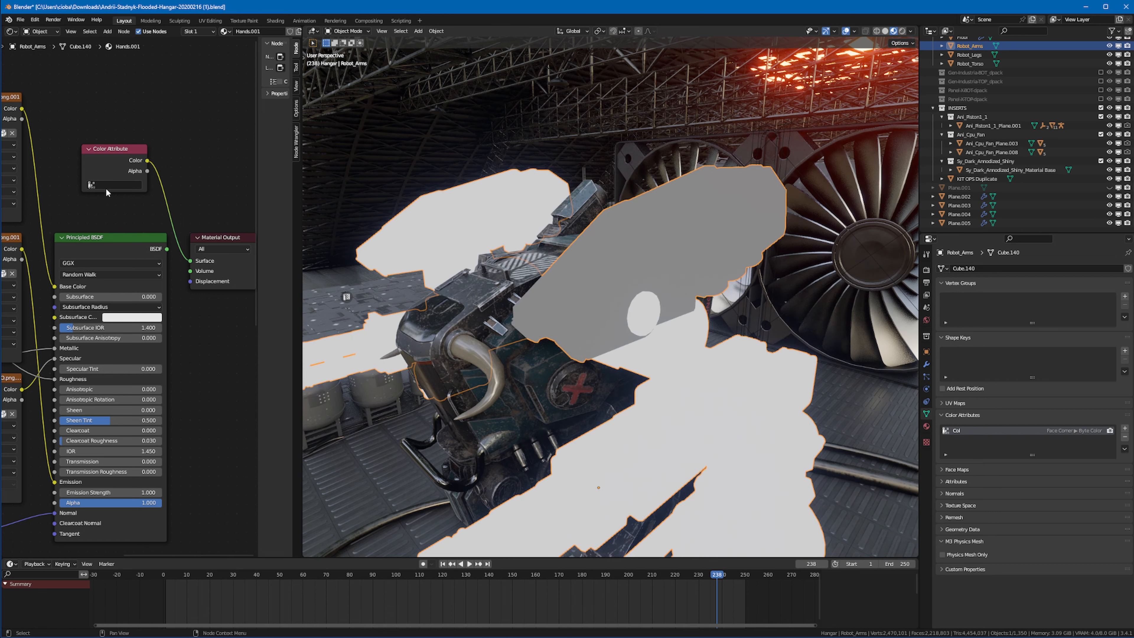
click(109, 185)
click(107, 197)
middle_drag(693, 228, 656, 230)
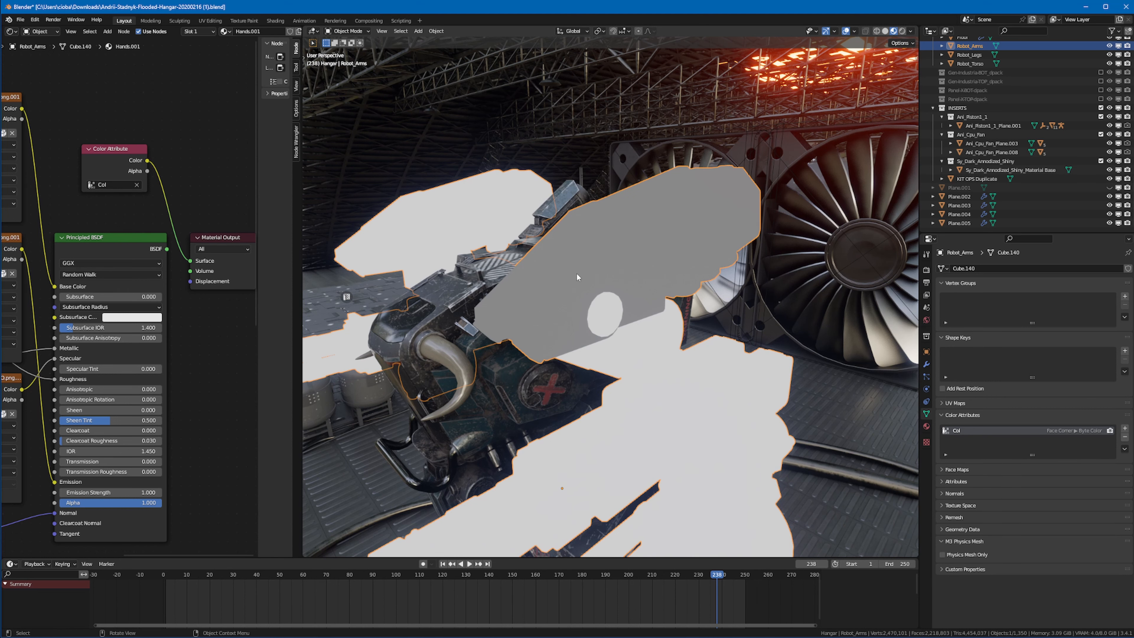
- Select the blades of the larger, nearer fan, Ani_Cpu_Fan_Plane.004, and switch them to Vertex Paint mode
middle_drag(596, 302, 794, 260)
click(762, 303)
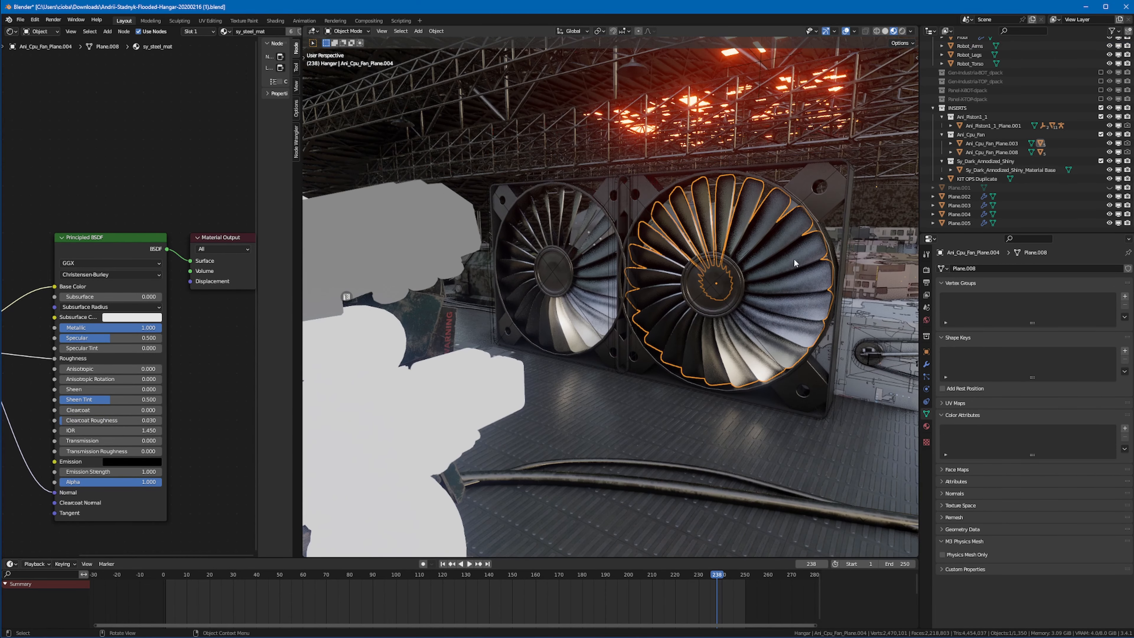
click(812, 193)
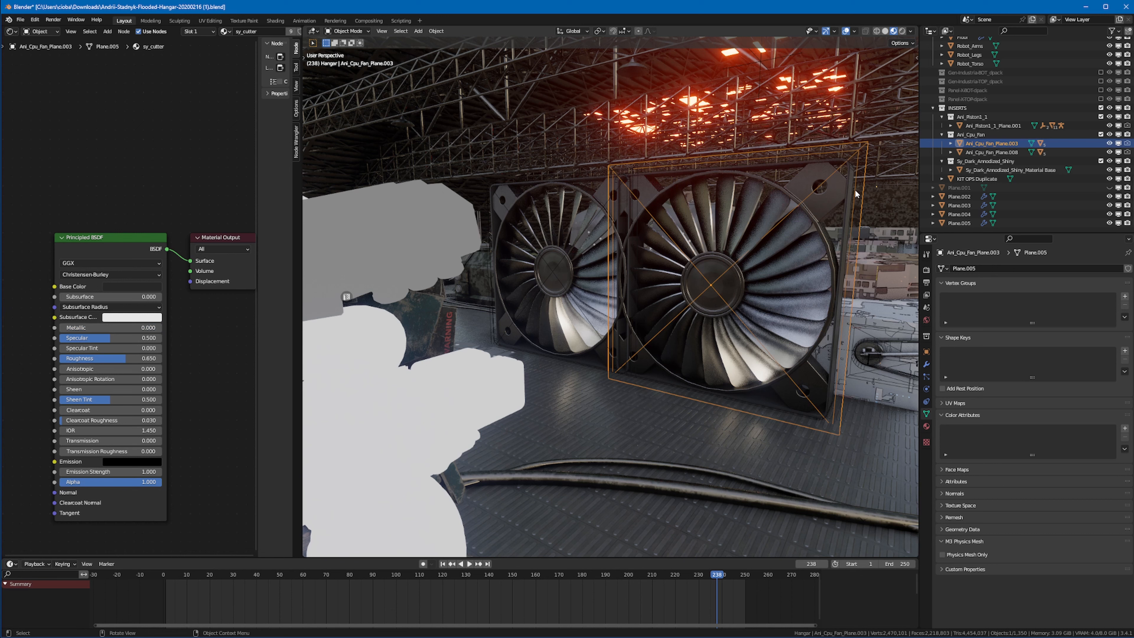
click(765, 241)
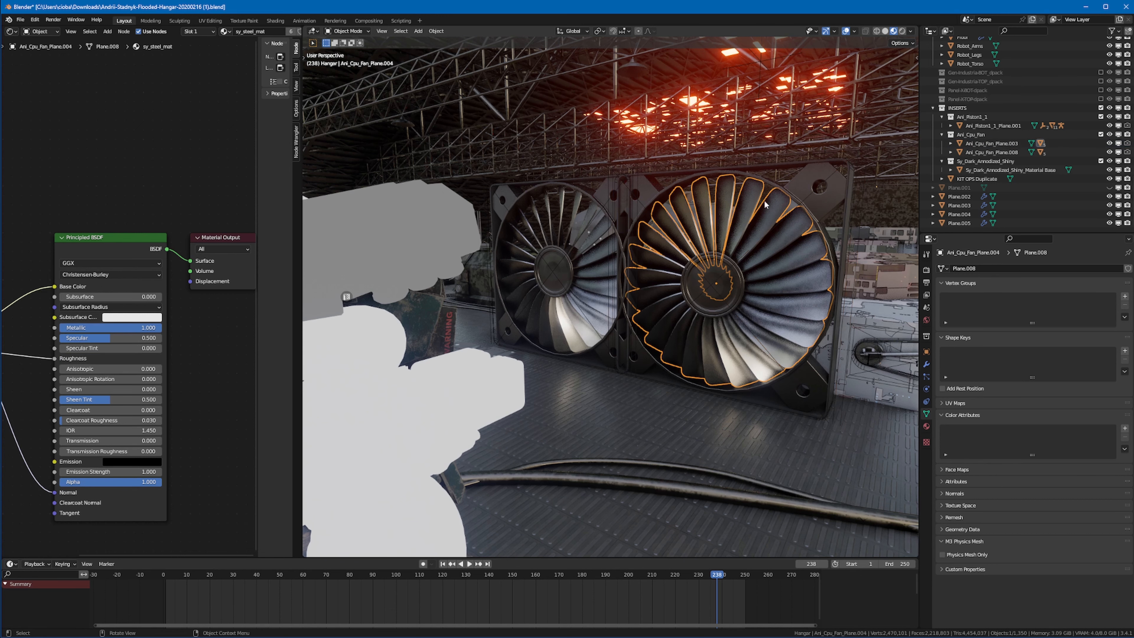
middle_drag(744, 313, 747, 266)
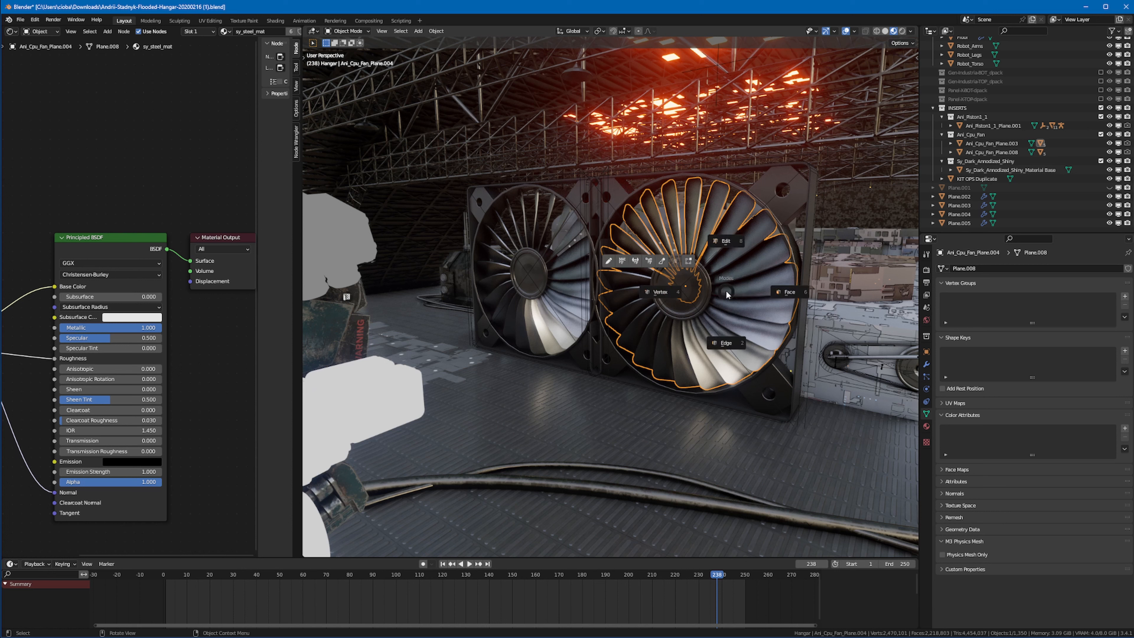
key(Tab)
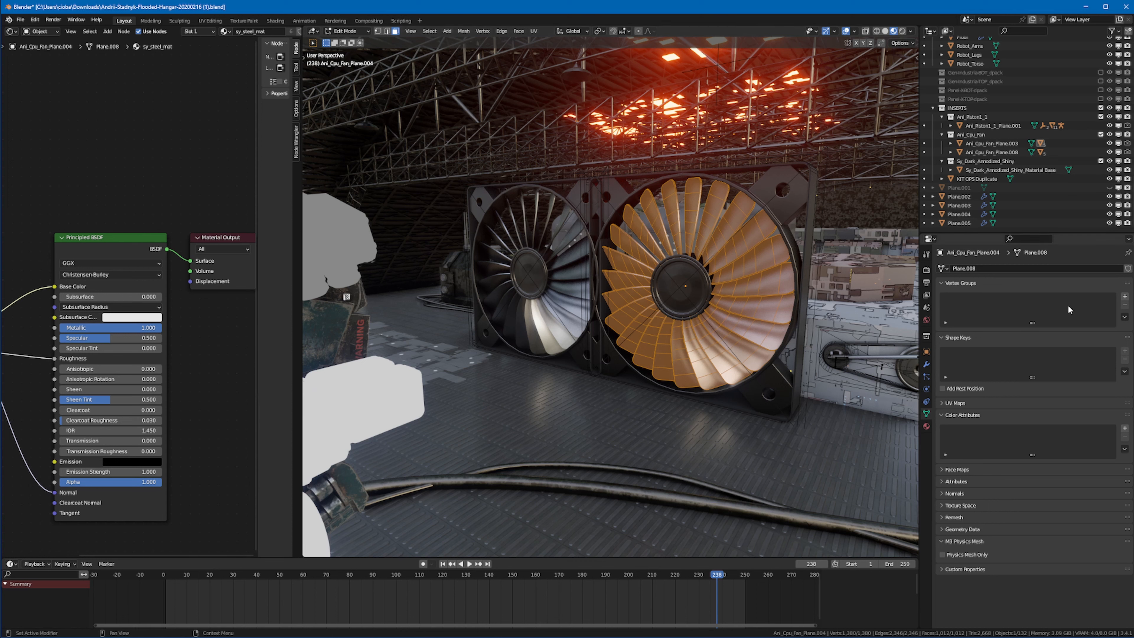
click(346, 31)
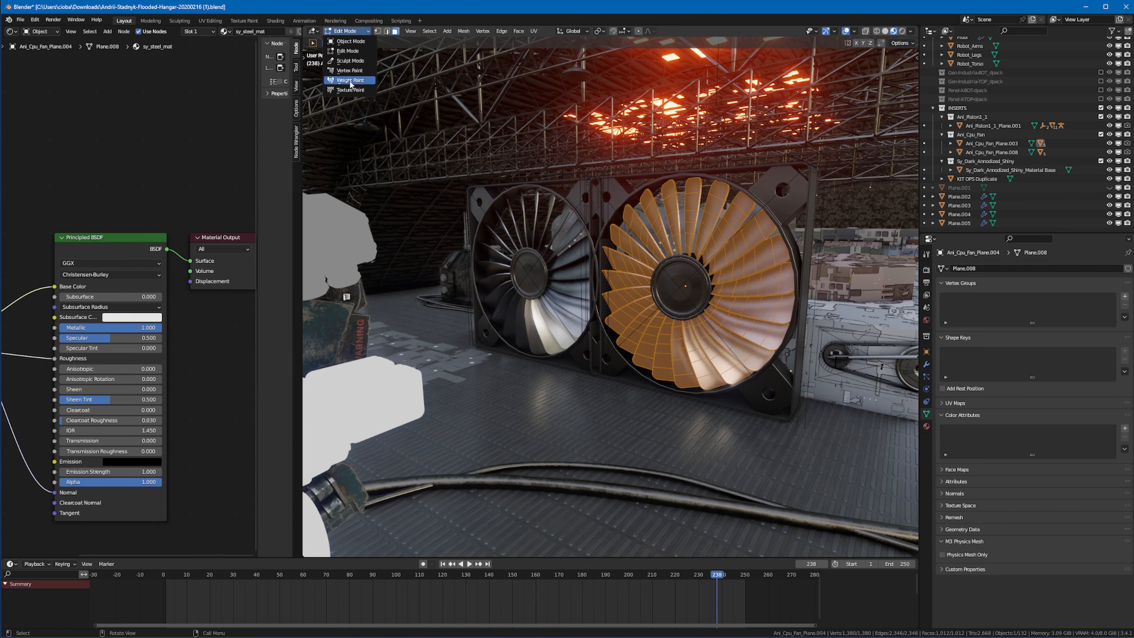
click(348, 70)
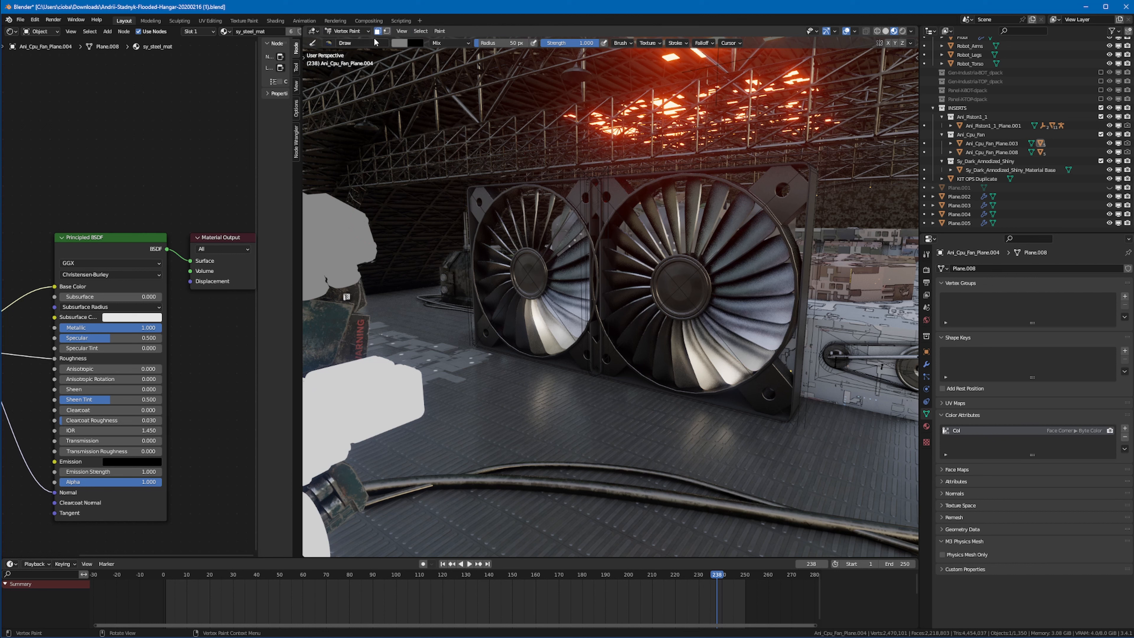
- Set the vertex paint brush colour to an HSV value of 0.7 and fill the fan blades with it
click(440, 31)
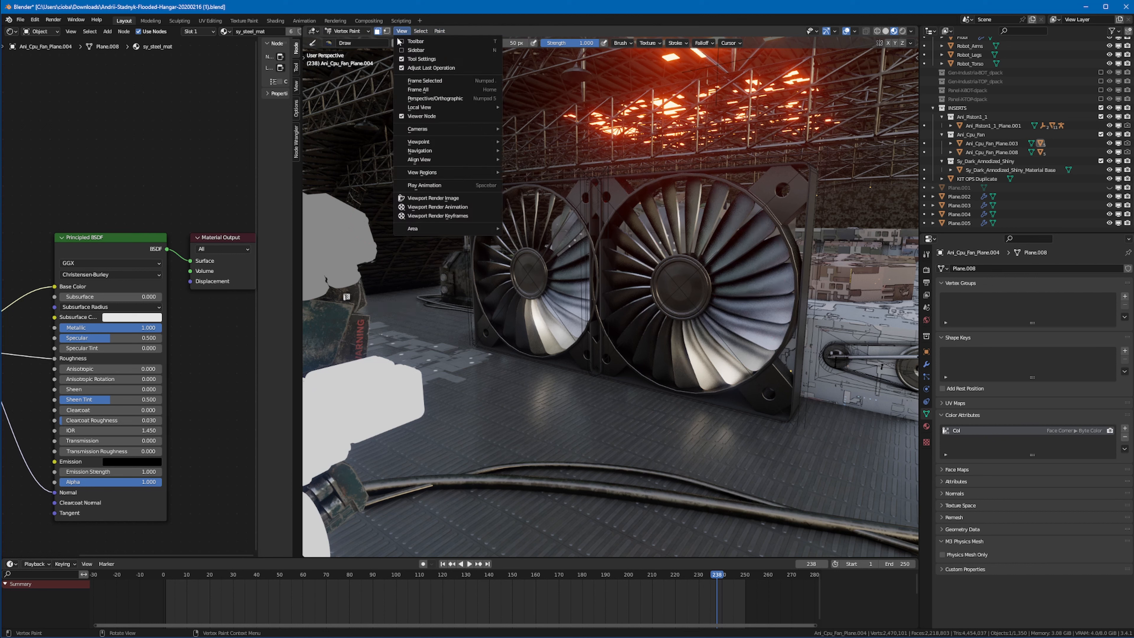
click(399, 43)
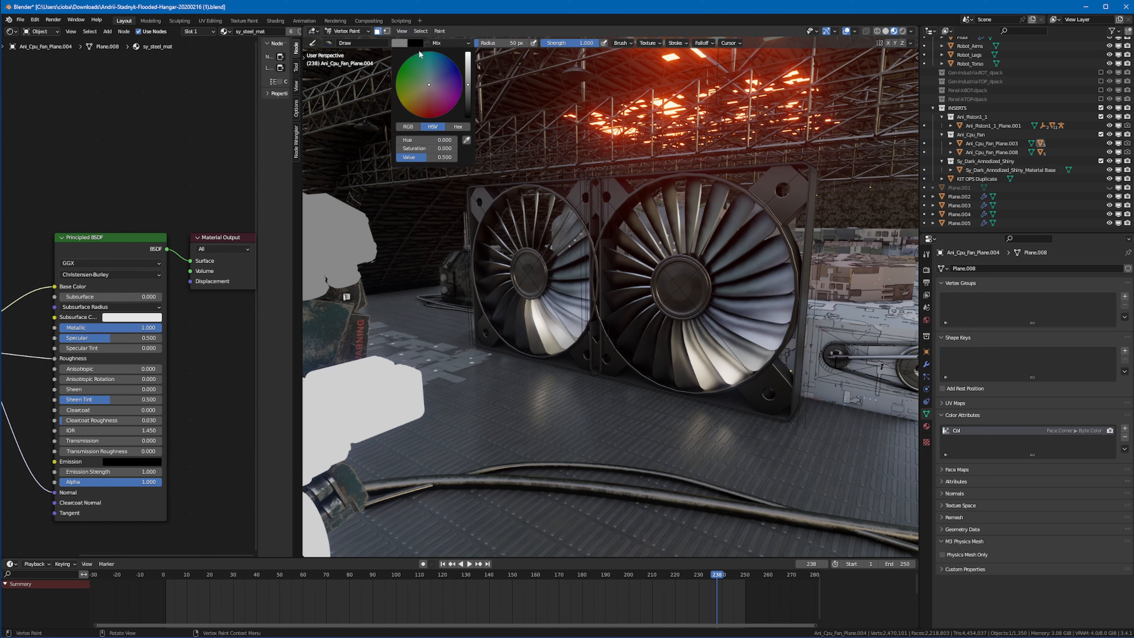
click(435, 158)
text(0.7)
key(Return)
click(440, 31)
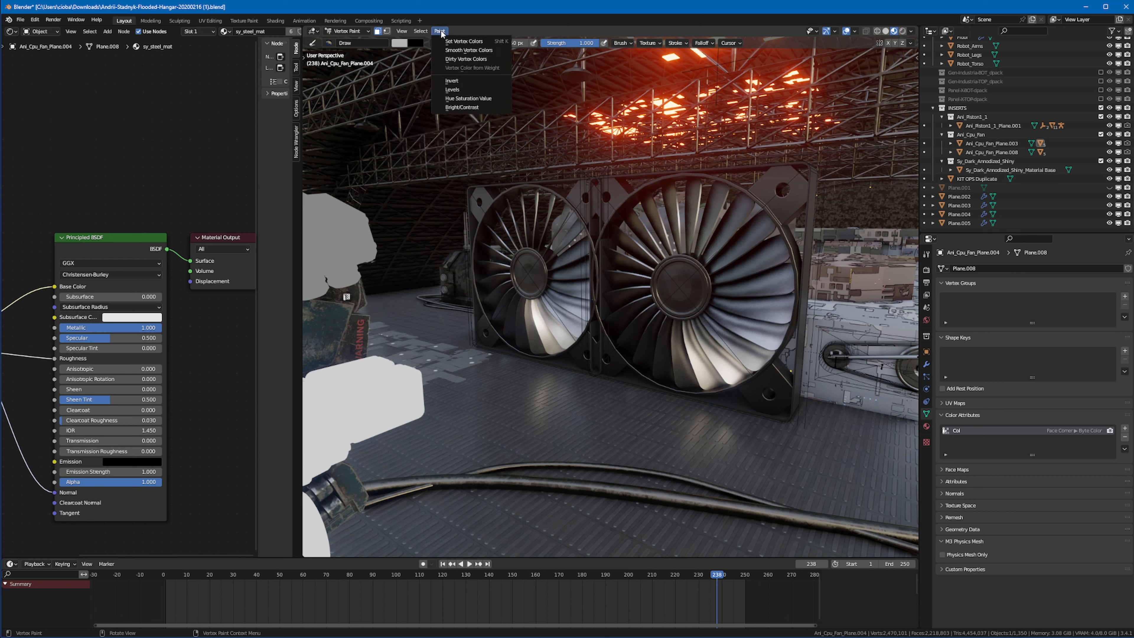
click(448, 41)
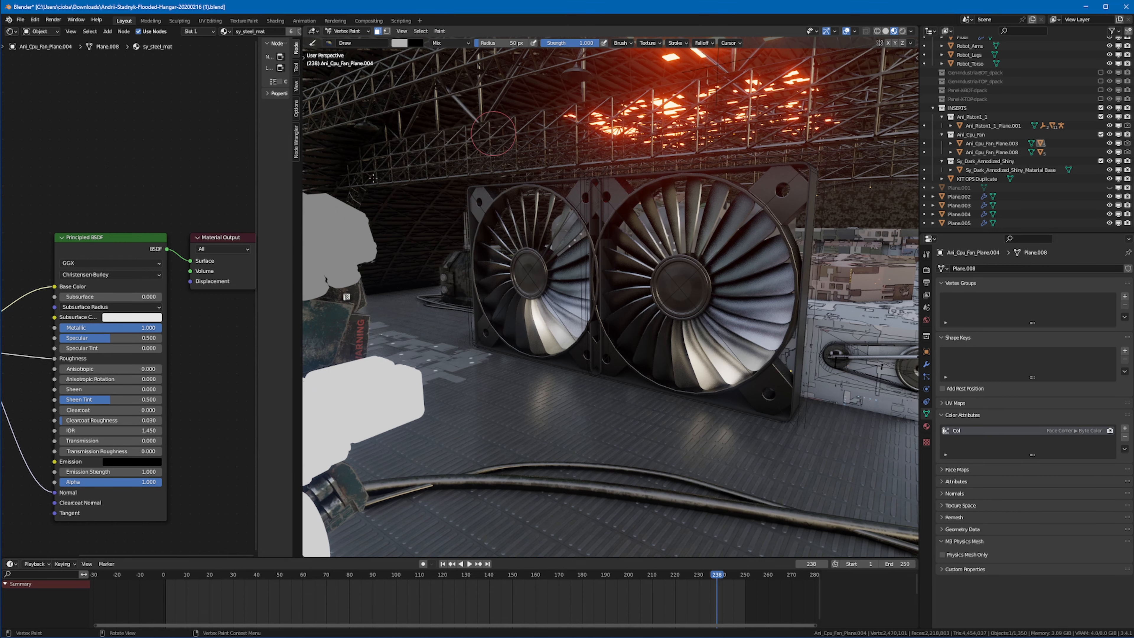
- Add a Color Attribute node above the Principled BSDF in the fan blades' sy_steel_mat material
middle_drag(234, 262, 211, 262)
click(211, 261)
key(shift+a)
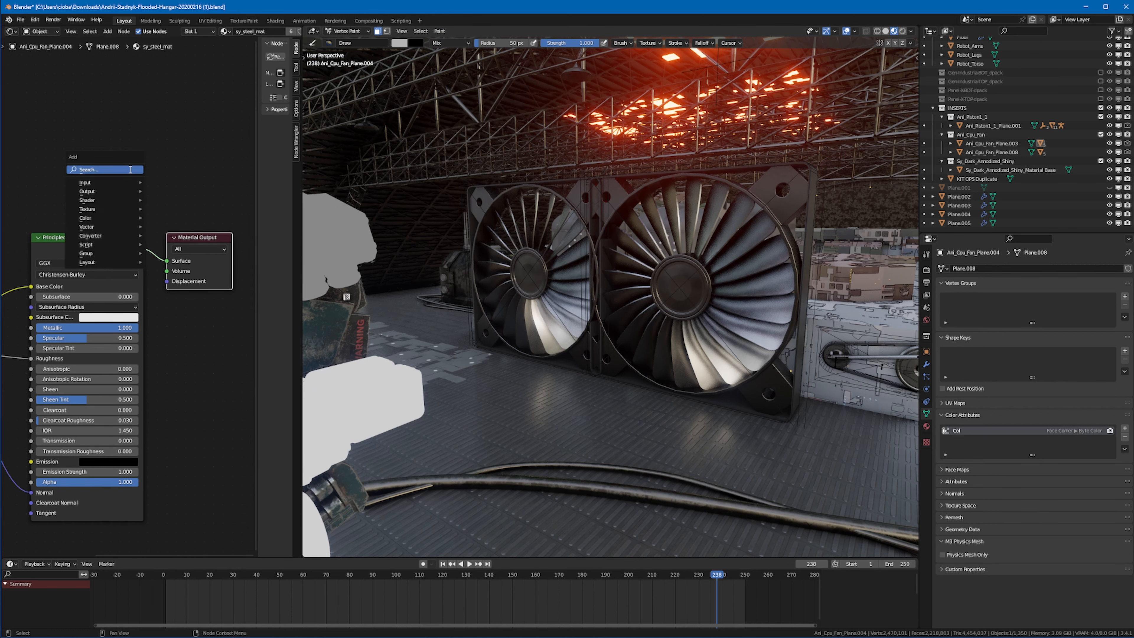
text(vor)
key(BackSpace)
key(BackSpace)
key(BackSpace)
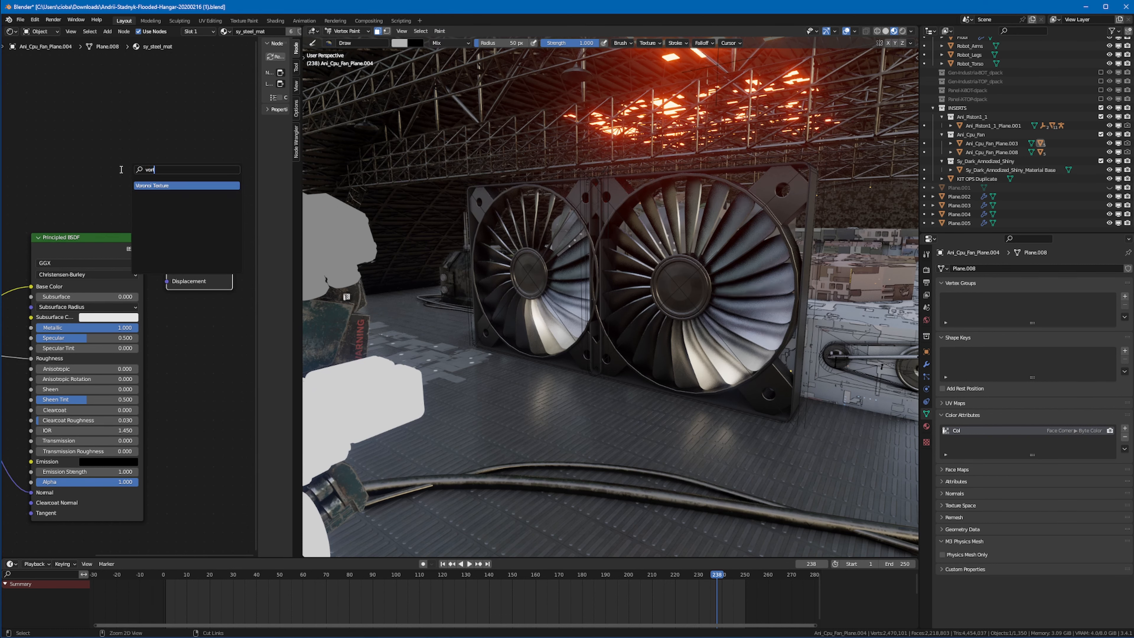
text(color)
key(Down)
key(Down)
key(Down)
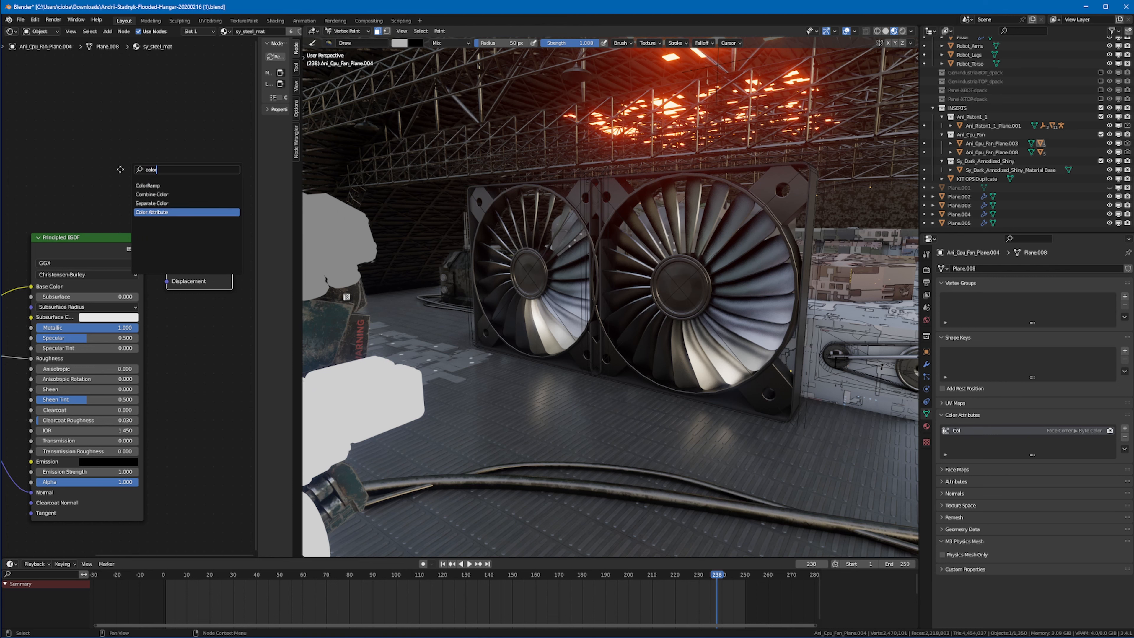
key(Return)
click(18, 170)
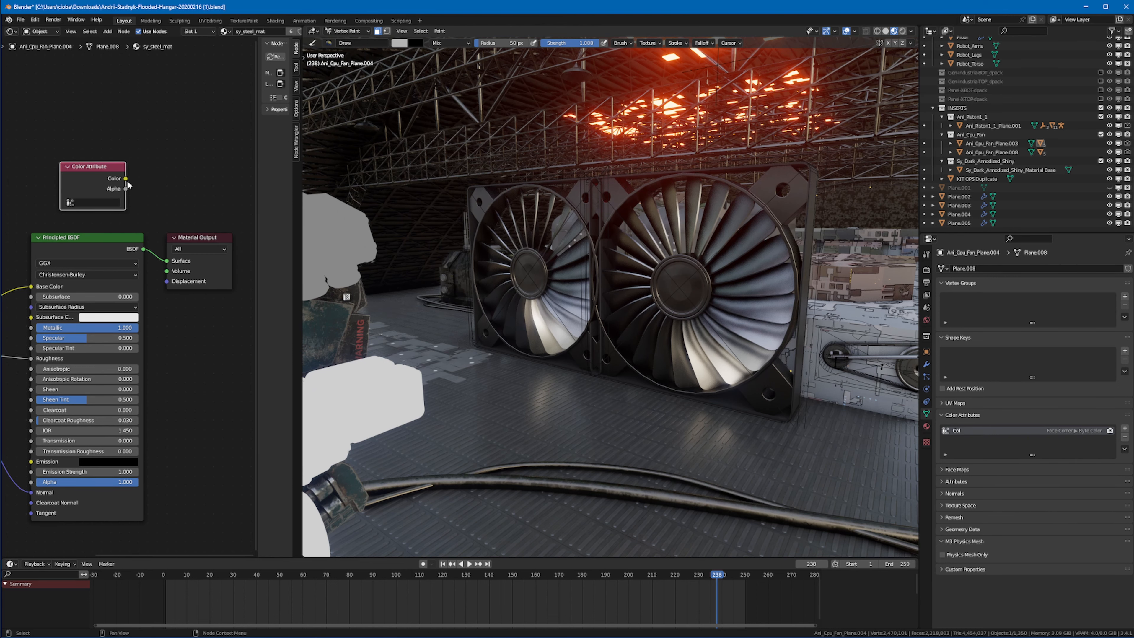
- Preview the fan's vertex colour by linking the Color Attribute to the Material Output's Surface and choosing the Col attribute
drag(127, 179, 168, 261)
click(99, 202)
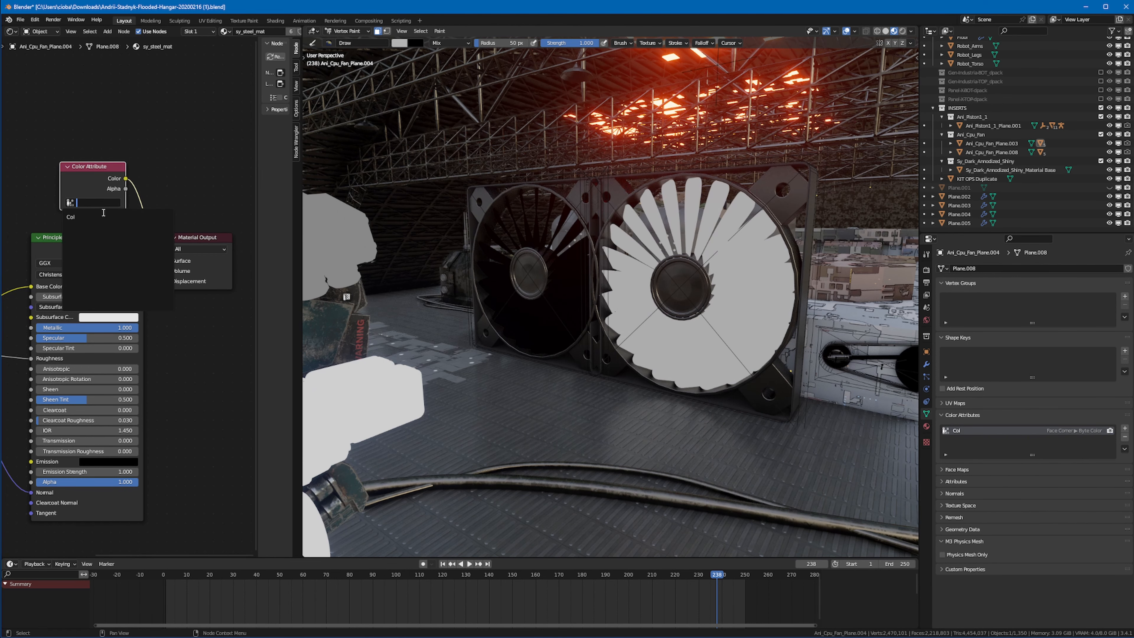
click(103, 217)
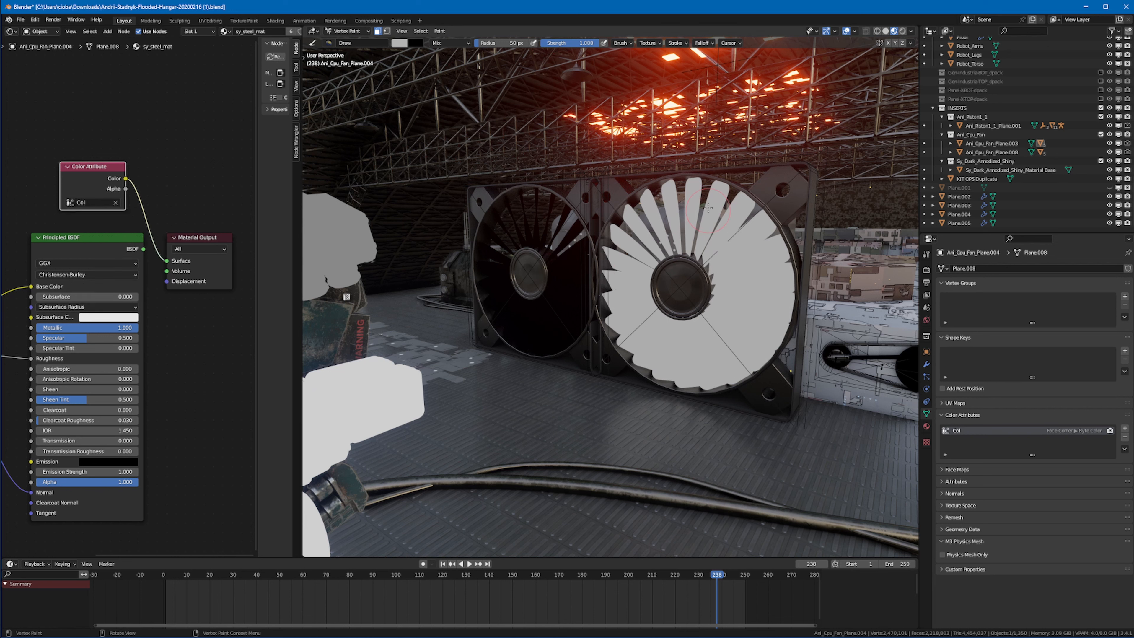
- Reconnect the Principled BSDF to the Material Output's Surface in sy_steel_mat and return the fan blades to Object Mode
middle_drag(132, 190, 104, 195)
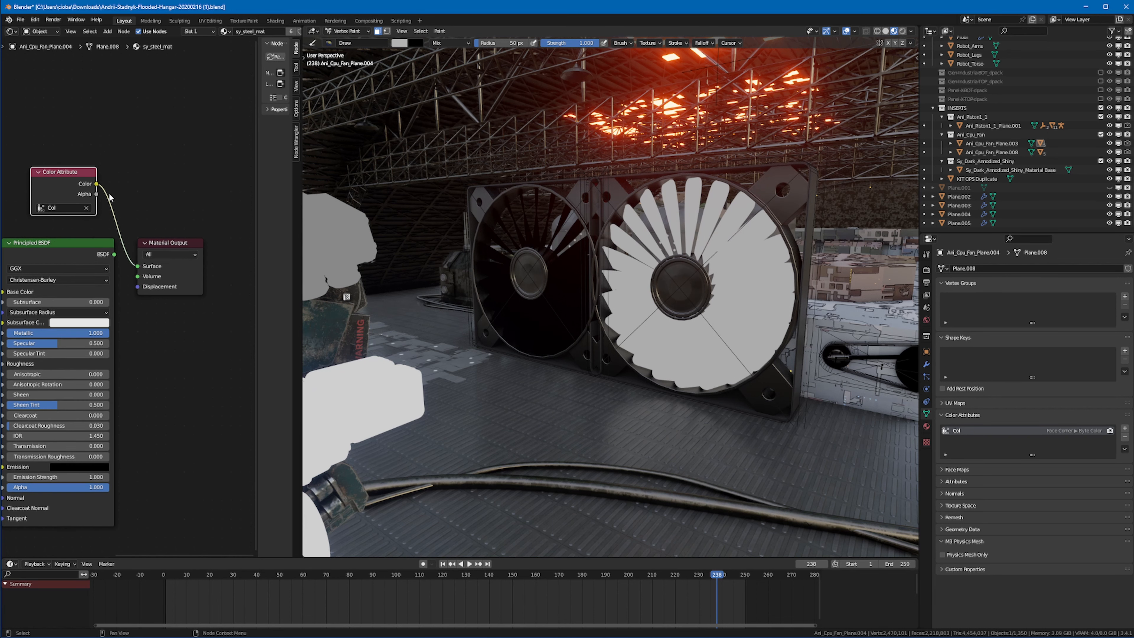
drag(114, 255, 145, 267)
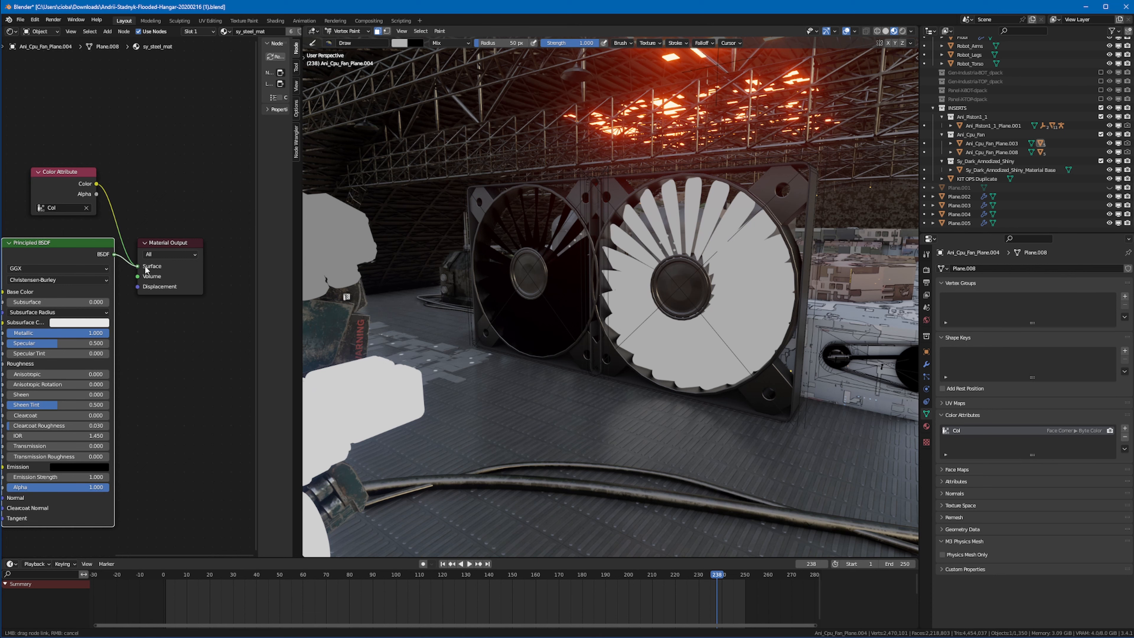
shift+middle_drag(385, 270, 438, 265)
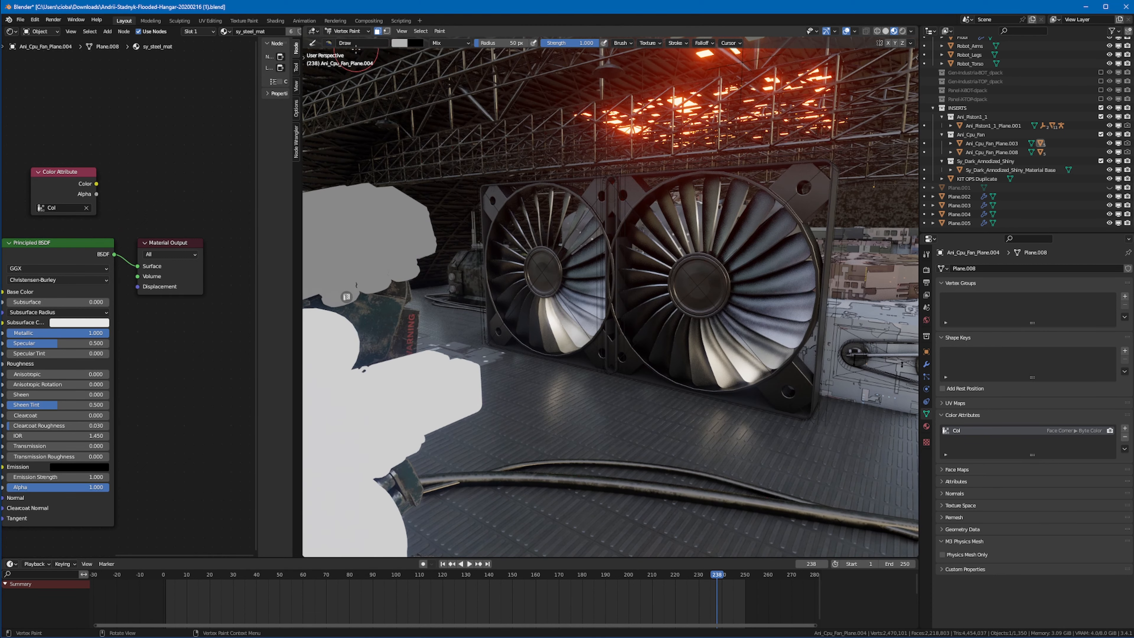
click(347, 31)
click(348, 43)
- Select Robot_Arms and reconnect the Principled BSDF to the Material Output's Surface in its Hands.001 material
click(338, 258)
shift+middle_drag(339, 258, 464, 243)
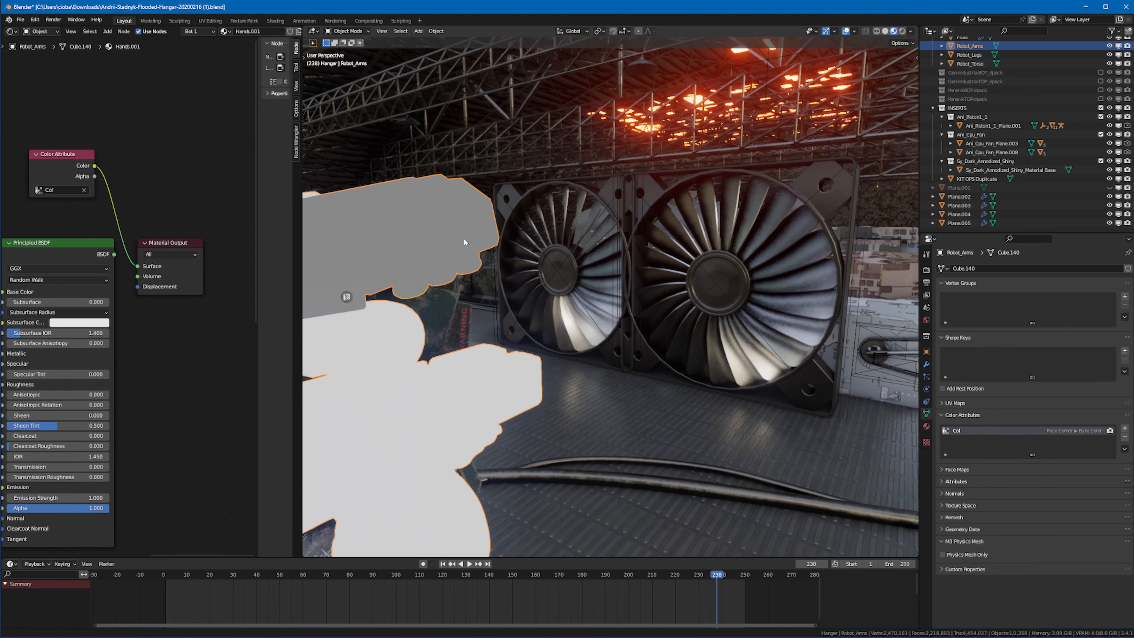
drag(116, 255, 138, 266)
scroll(549, 306, down, 4)
middle_drag(550, 307, 625, 291)
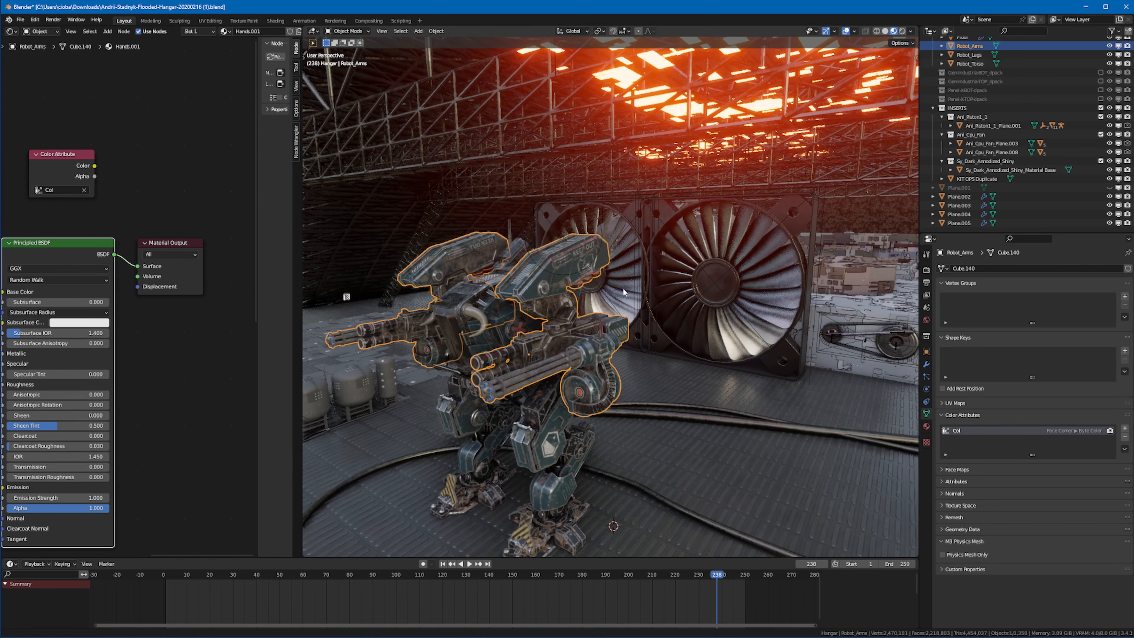
- Select Robot_Torso, Robot_Arms and Robot_Legs together
scroll(625, 292, up, 2)
middle_drag(504, 269, 533, 274)
middle_drag(764, 316, 681, 270)
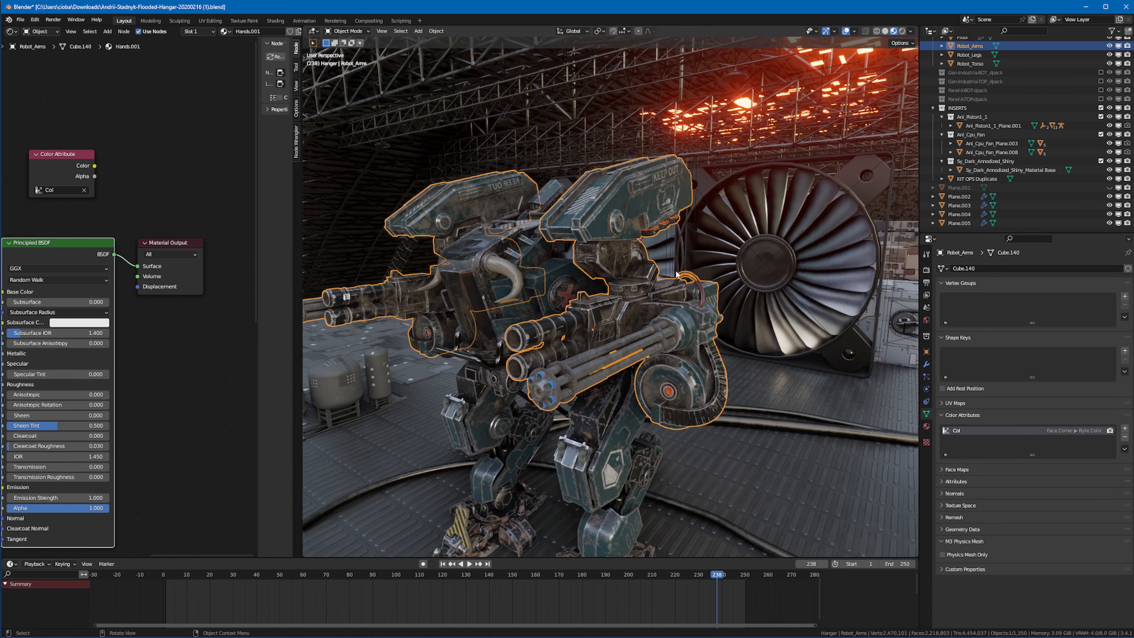
middle_drag(724, 286, 575, 286)
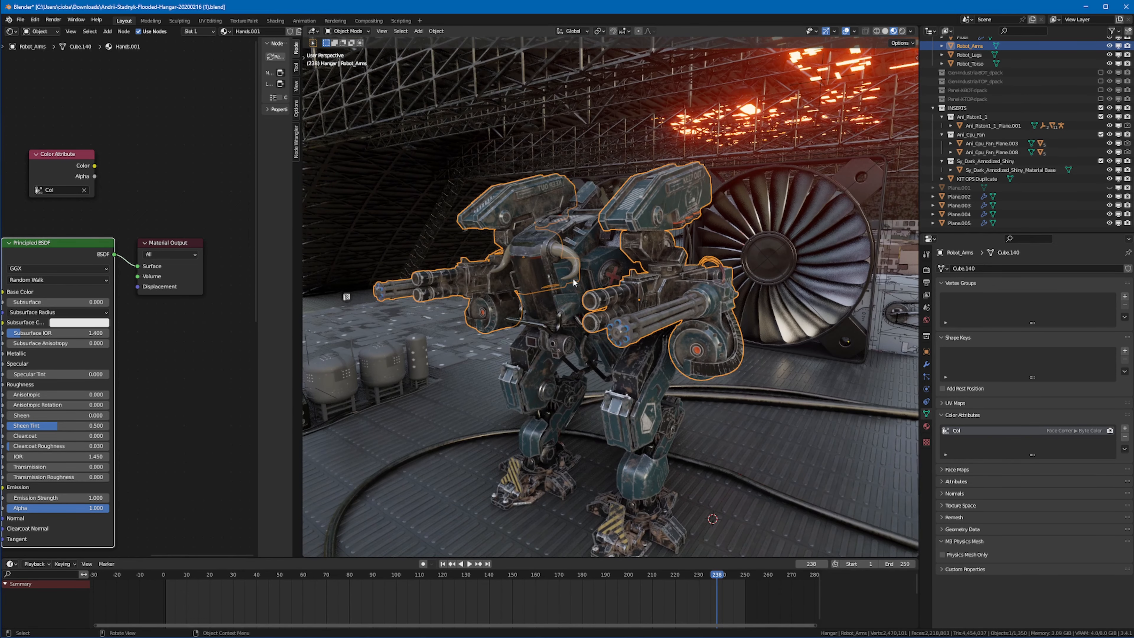
click(598, 255)
shift+click(664, 207)
shift+click(637, 379)
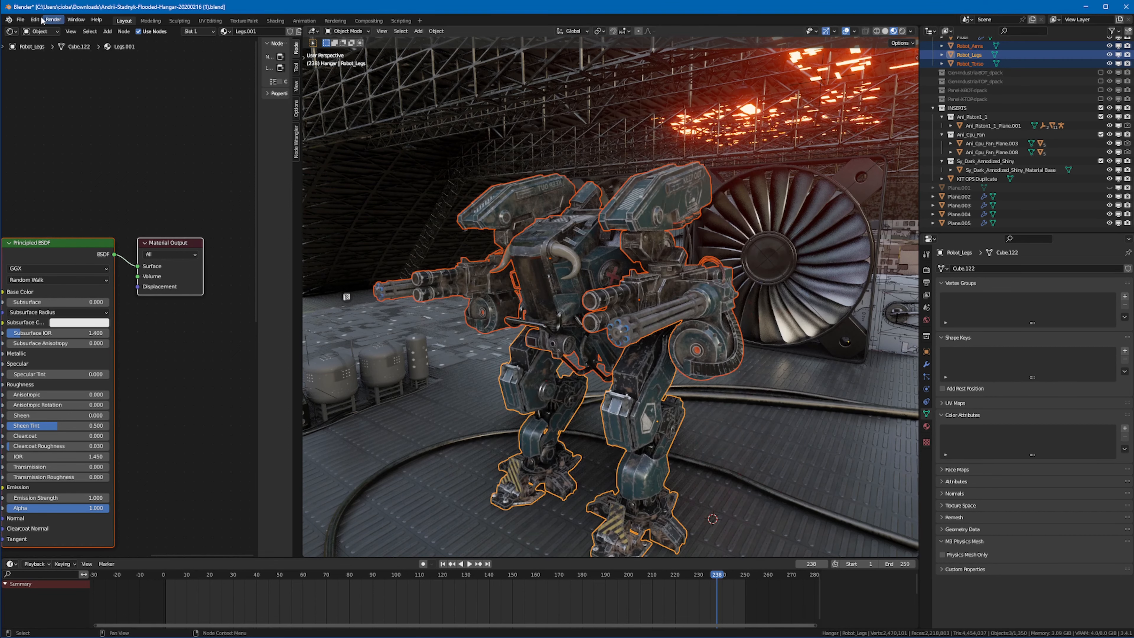
click(16, 20)
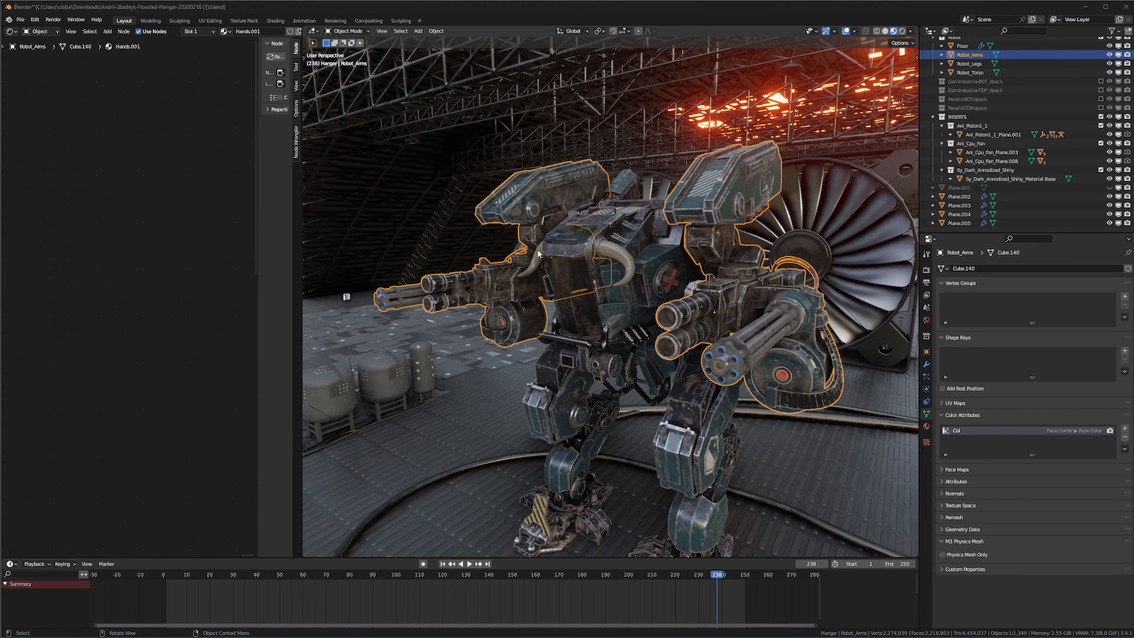
- In face selection on Robot_Arms, select all linked pieces of one shoulder armour pod, including the round parts underneath it
mouse_move(678, 203)
middle_down()
mouse_move(653, 204)
mouse_move(686, 205)
middle_up()
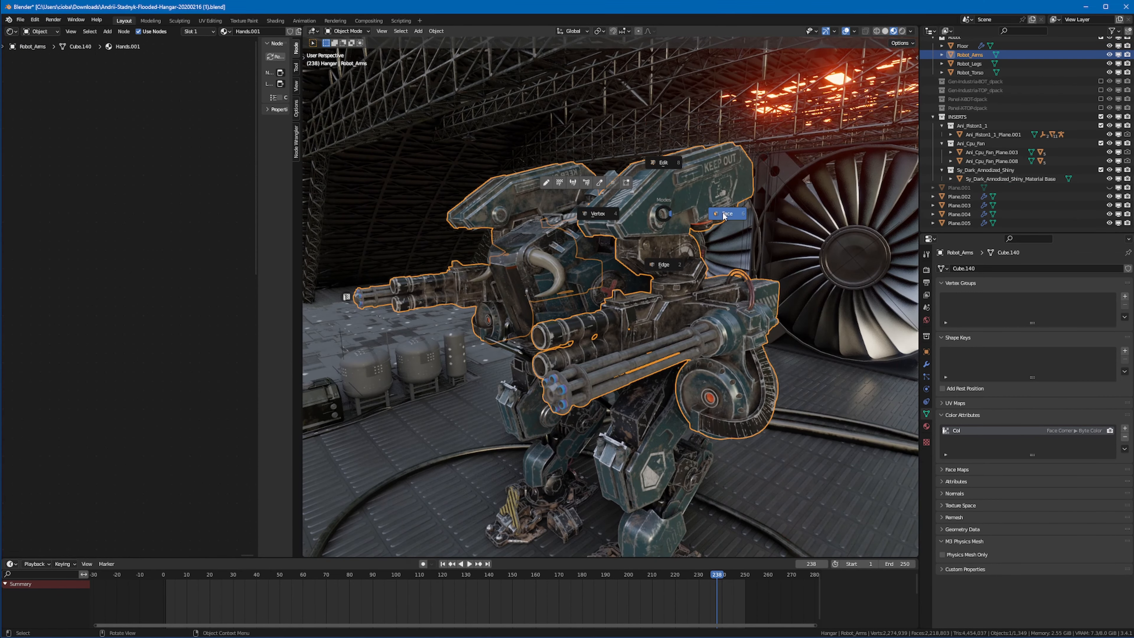
key(Tab)
key(l)
middle_drag(693, 189, 611, 195)
key(l)
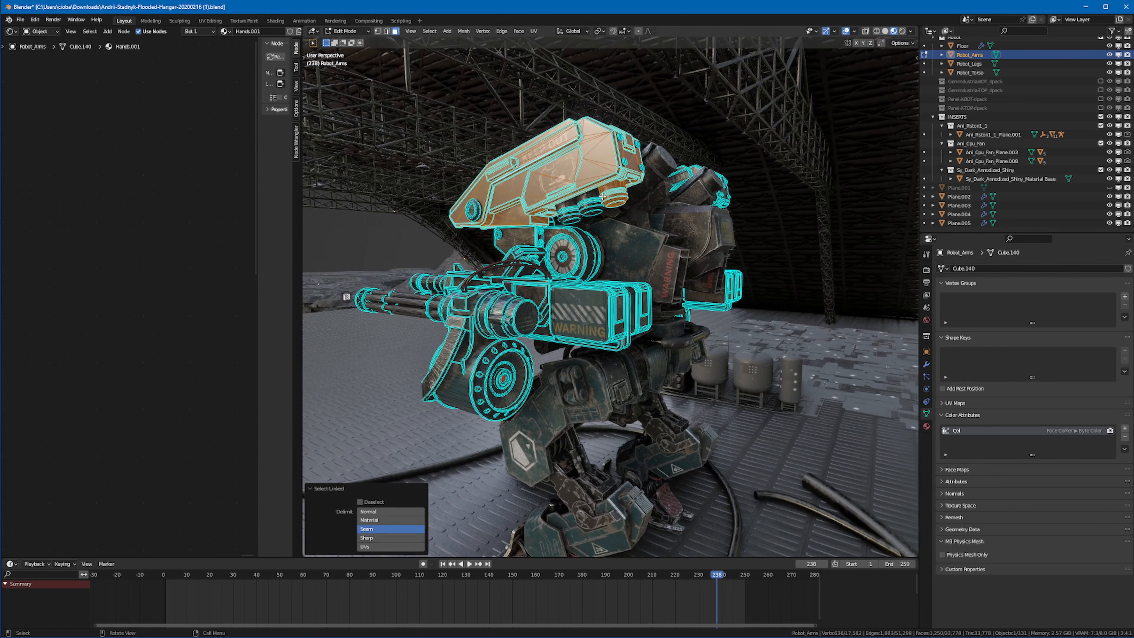
key(l)
key(l)
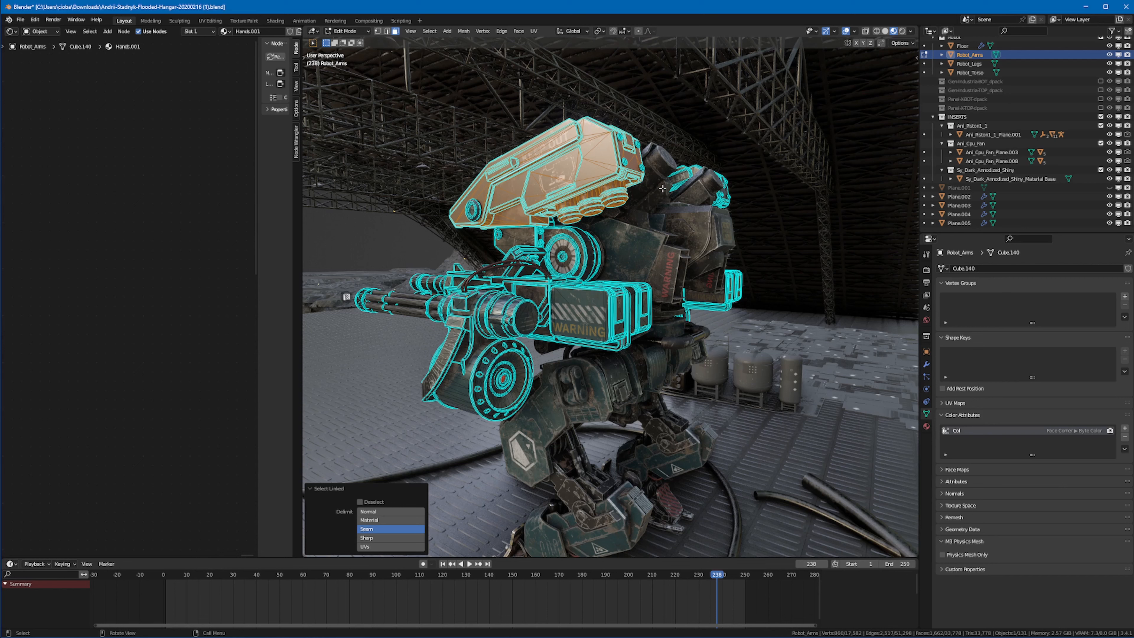
key(l)
middle_drag(620, 139, 574, 143)
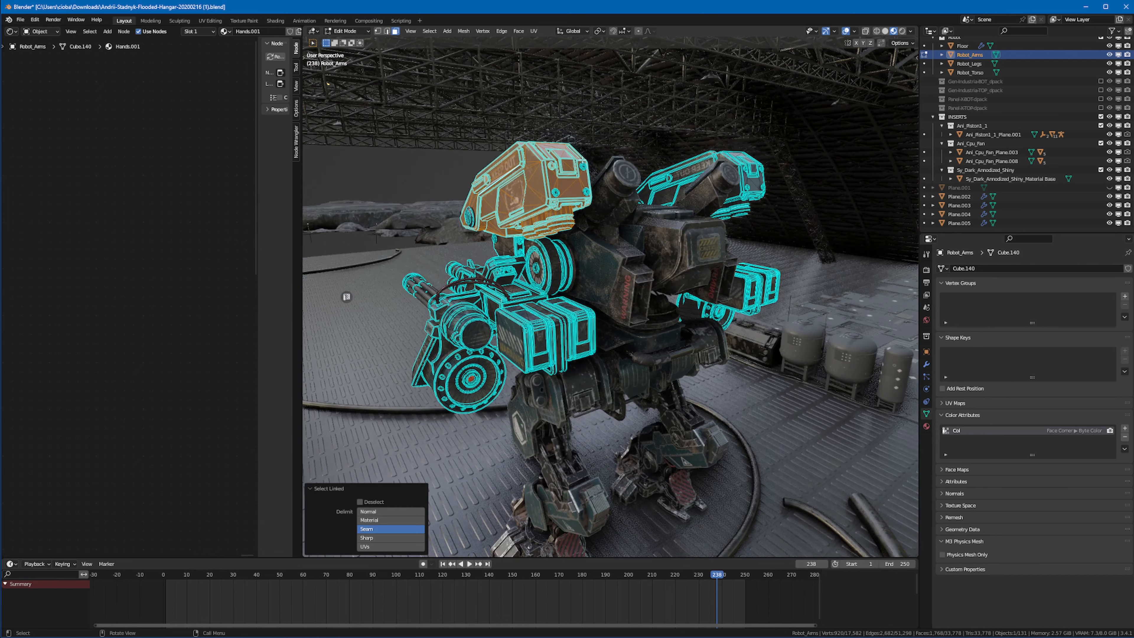
- Add the remaining linked pieces beneath the shoulder armour pod to the face selection on Robot_Arms
scroll(573, 134, up, 2)
key(l)
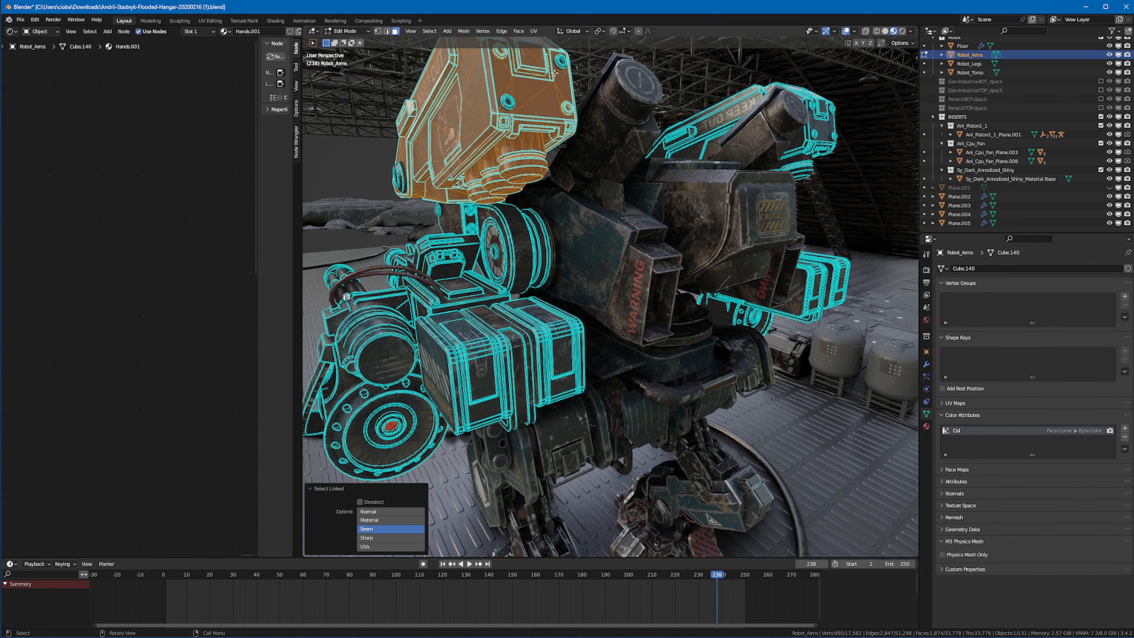
key(l)
key(l)
middle_drag(517, 102, 625, 237)
scroll(625, 237, up, 3)
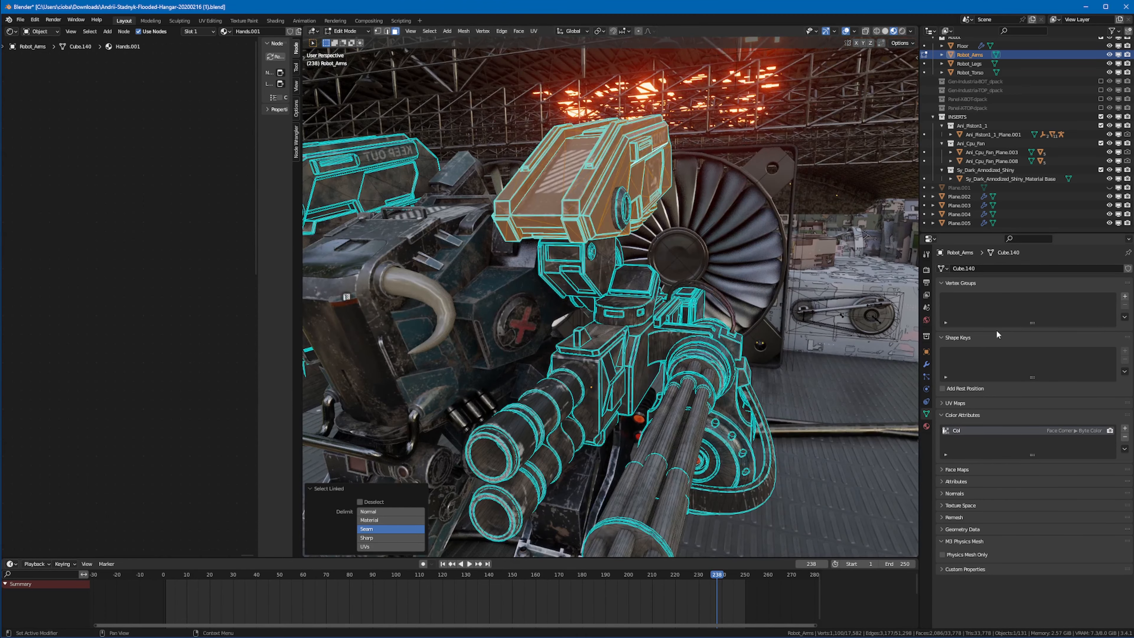
- Create a vertex group named Rocket_Pack on Robot_Arms and assign the selected shoulder pod faces to it
click(1125, 297)
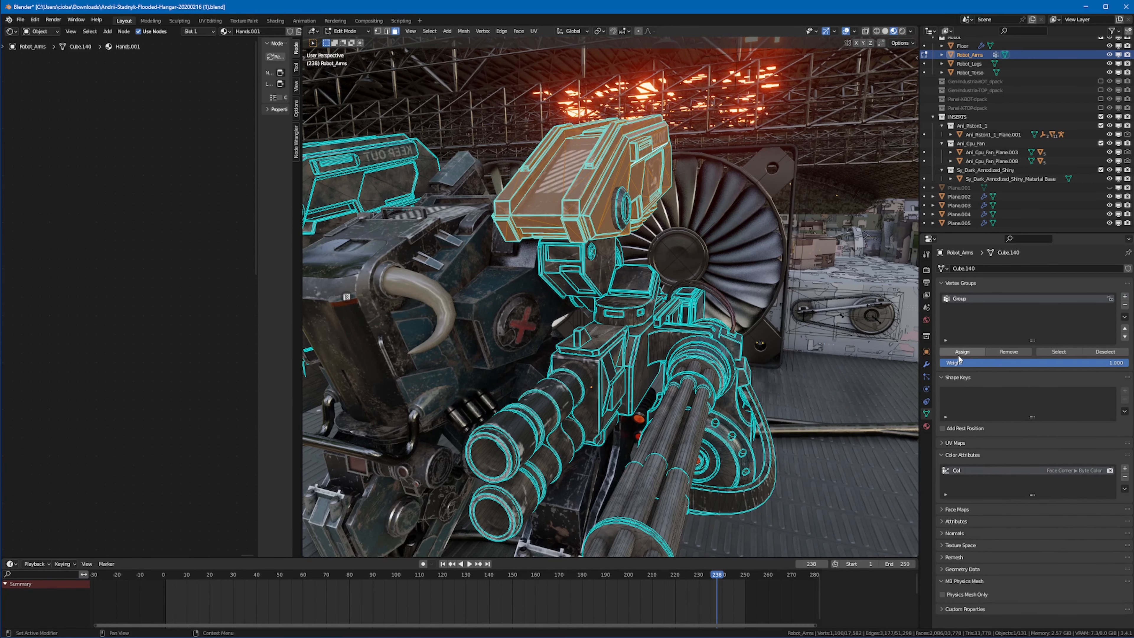
shift+middle_drag(627, 132, 624, 245)
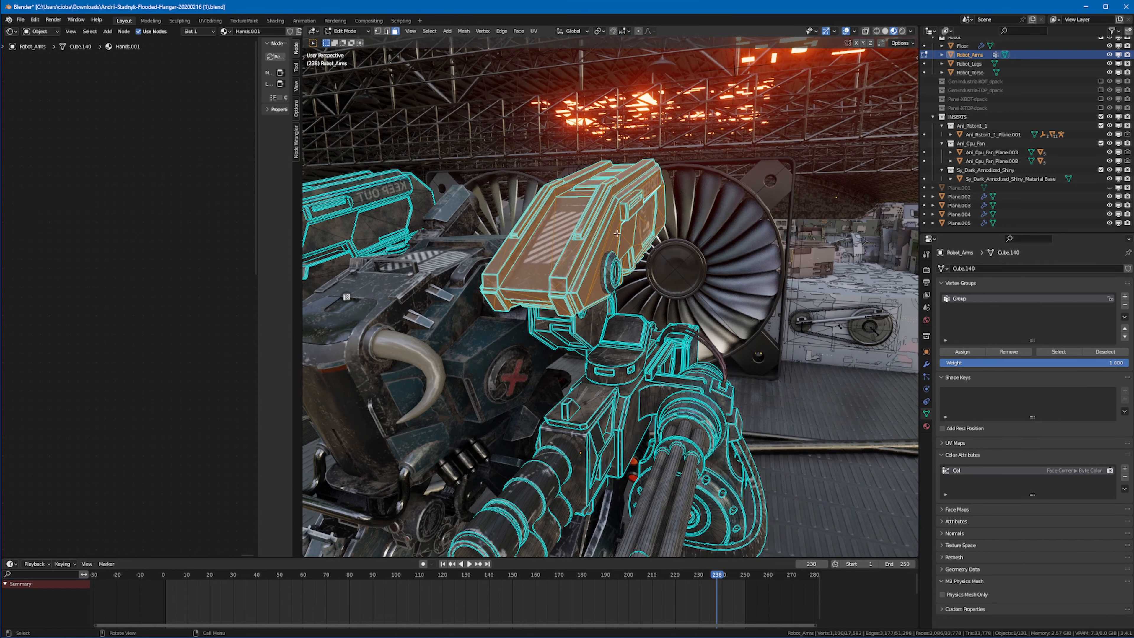
shift+middle_drag(626, 234, 640, 234)
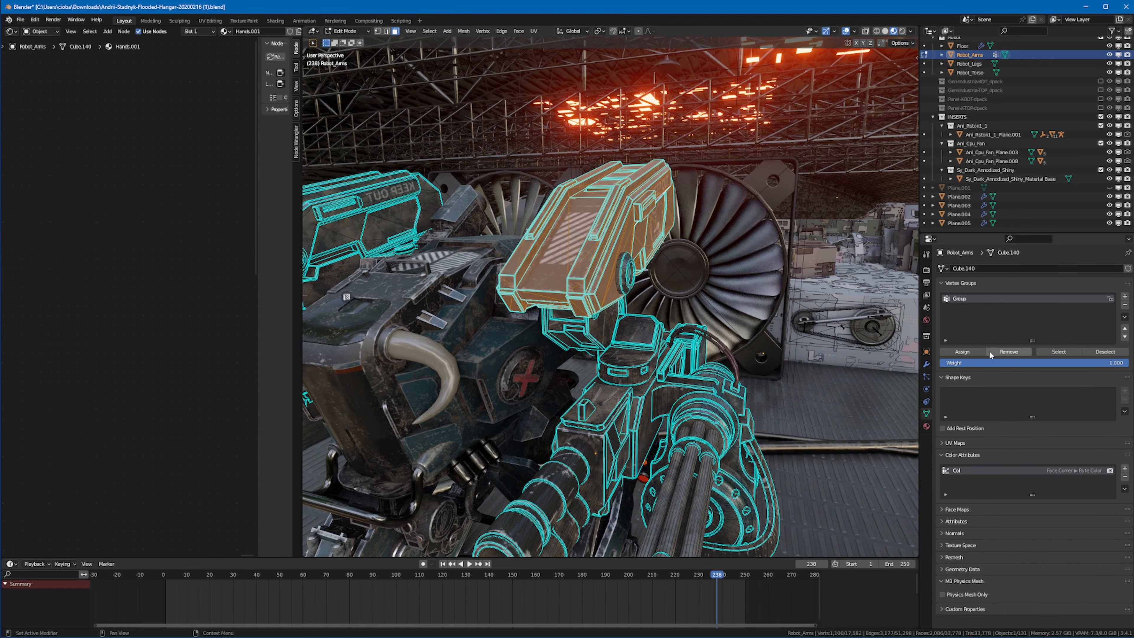
double_click(965, 302)
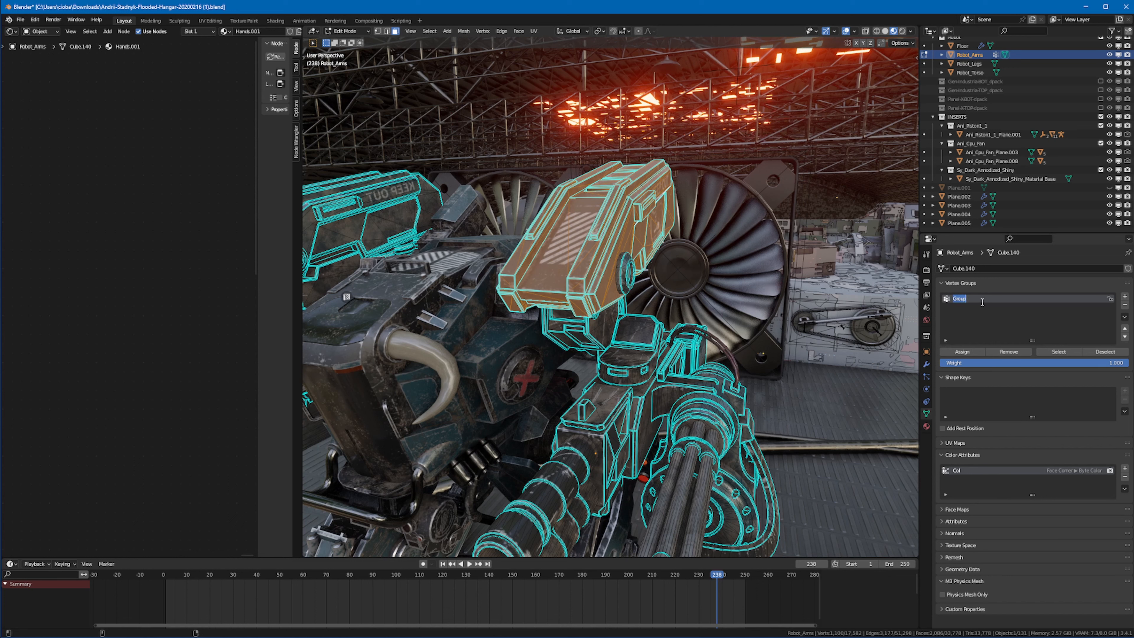
text(Rocket_F)
click(963, 352)
- Deselect the shoulder pod, reselect it through the Rocket_Pack vertex group, and return Robot_Arms to Object Mode
click(759, 252)
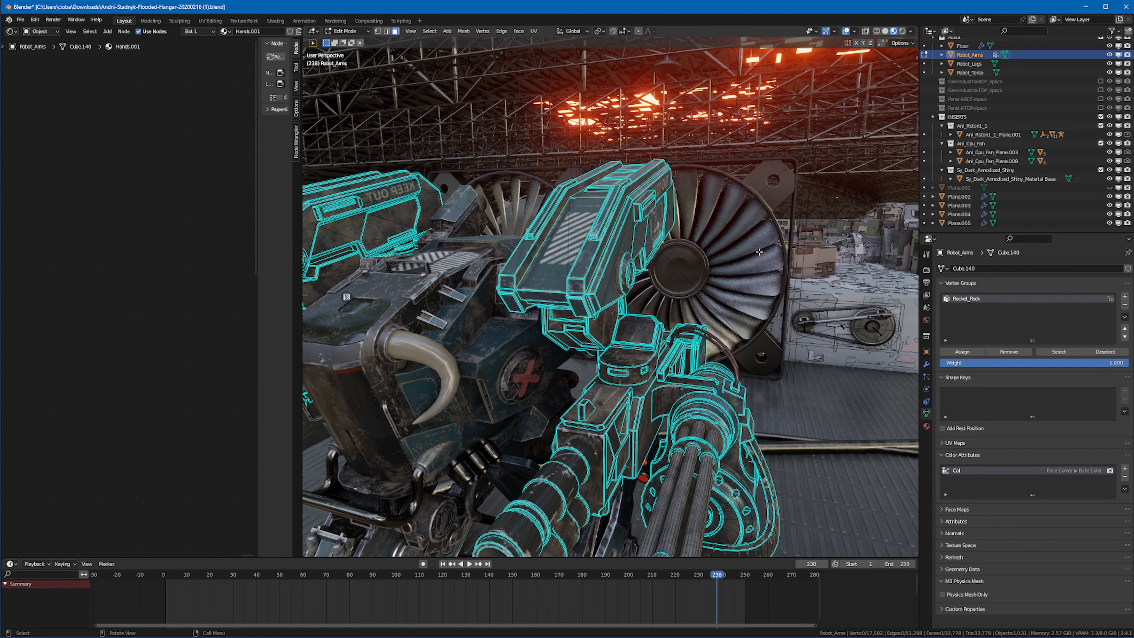
click(1059, 352)
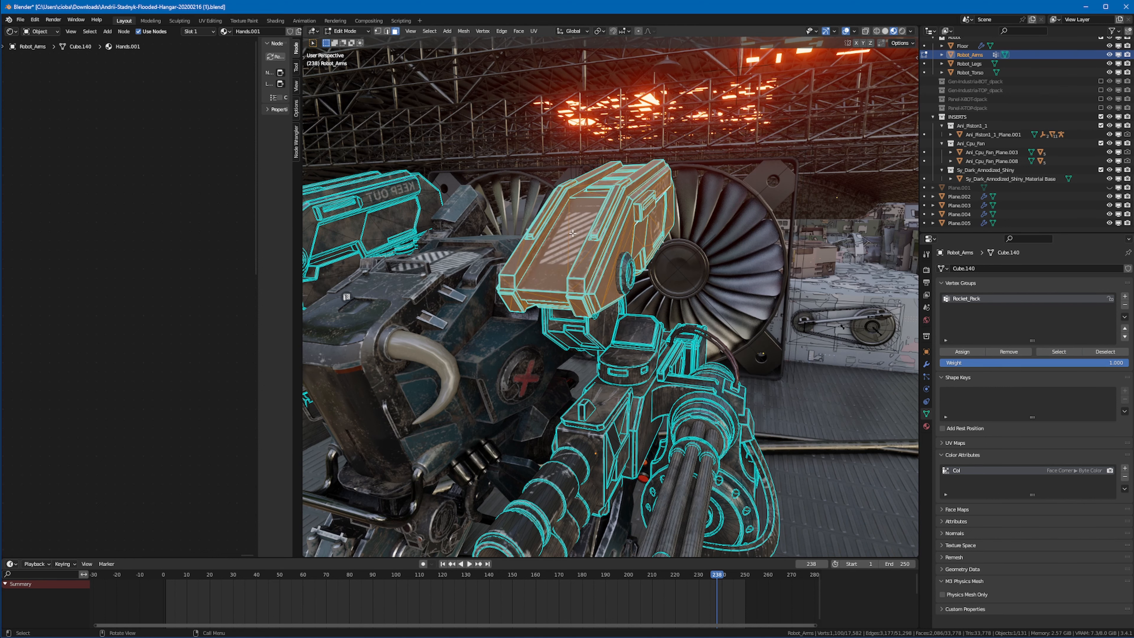
key(Tab)
click(583, 172)
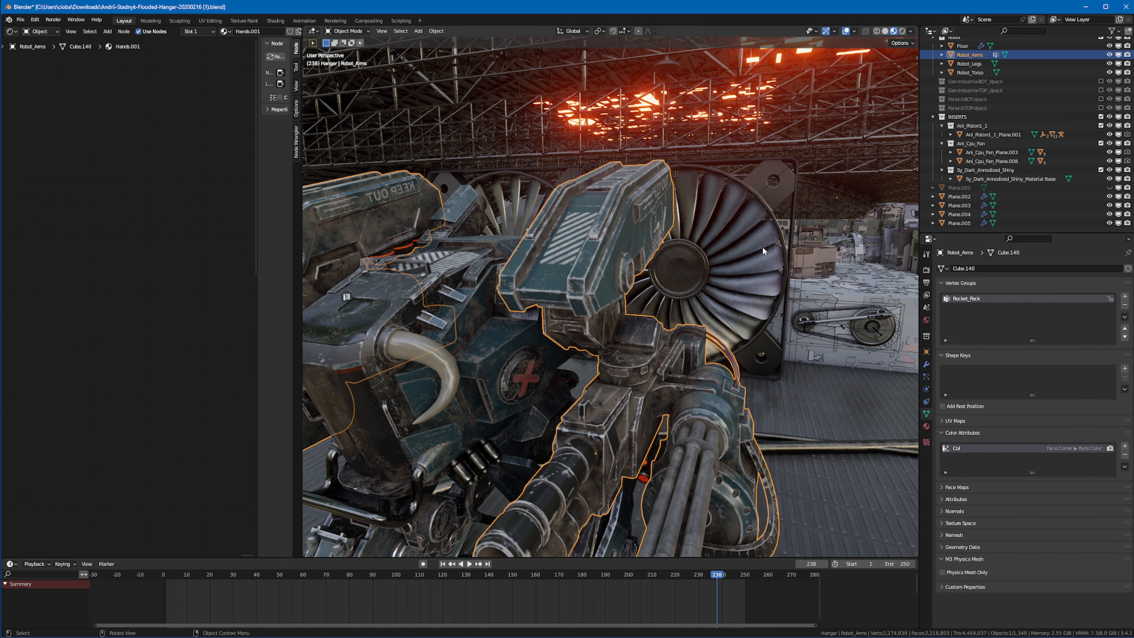
- Select the large hangar fan's blades, enter Edit Mode and add a vertex group named Fans
mouse_move(763, 249)
middle_down()
mouse_move(713, 261)
mouse_move(800, 254)
mouse_move(743, 241)
middle_up()
click(800, 253)
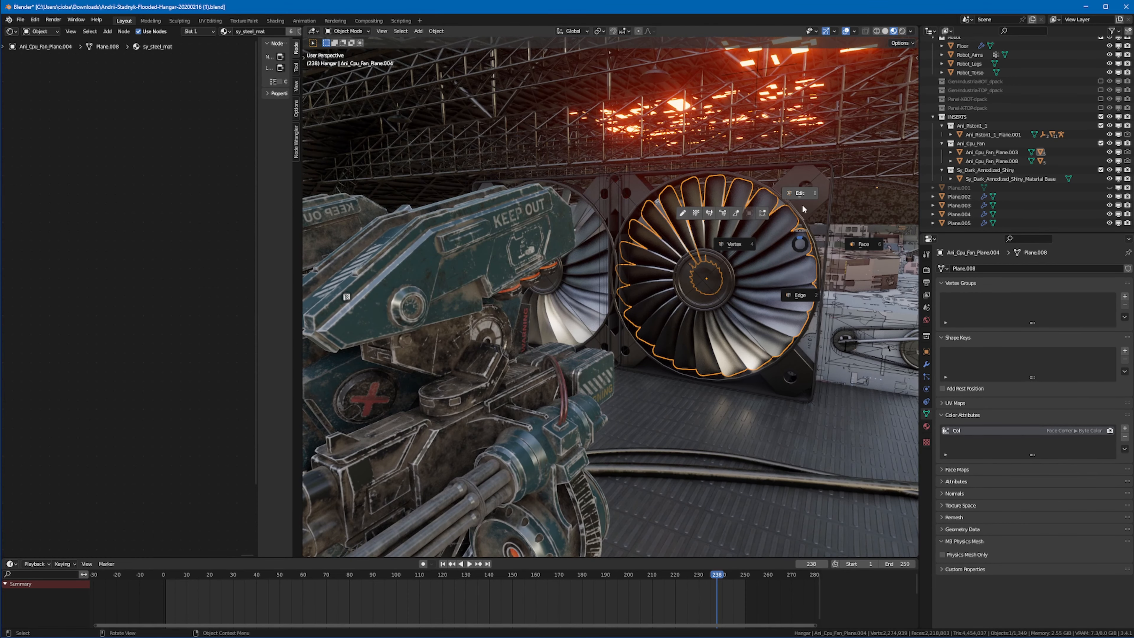
key(Tab)
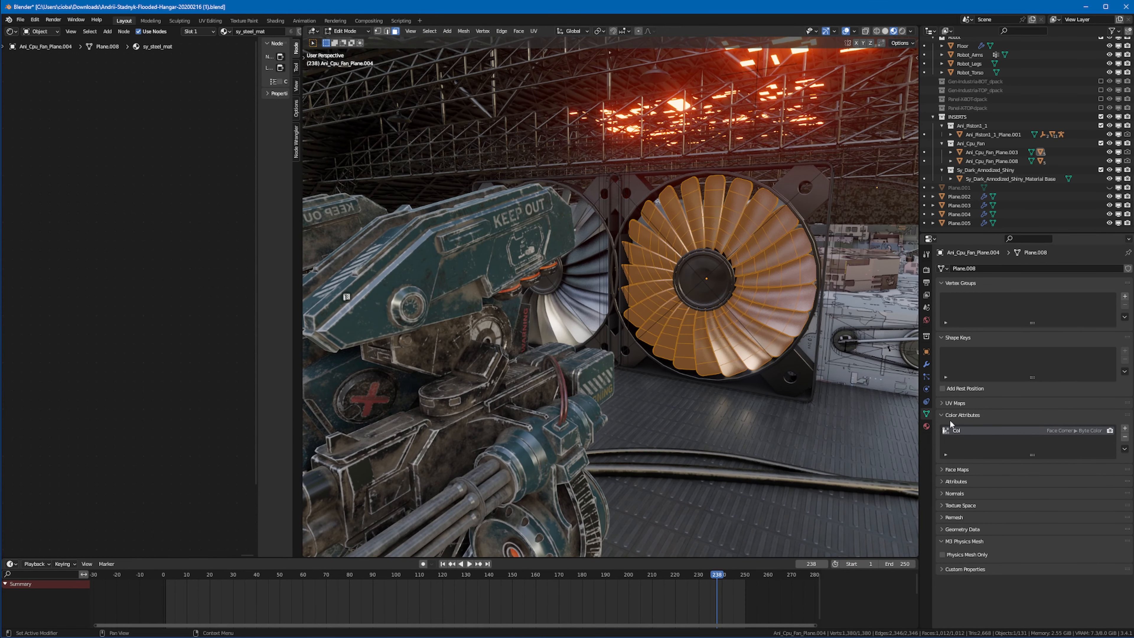
click(1124, 297)
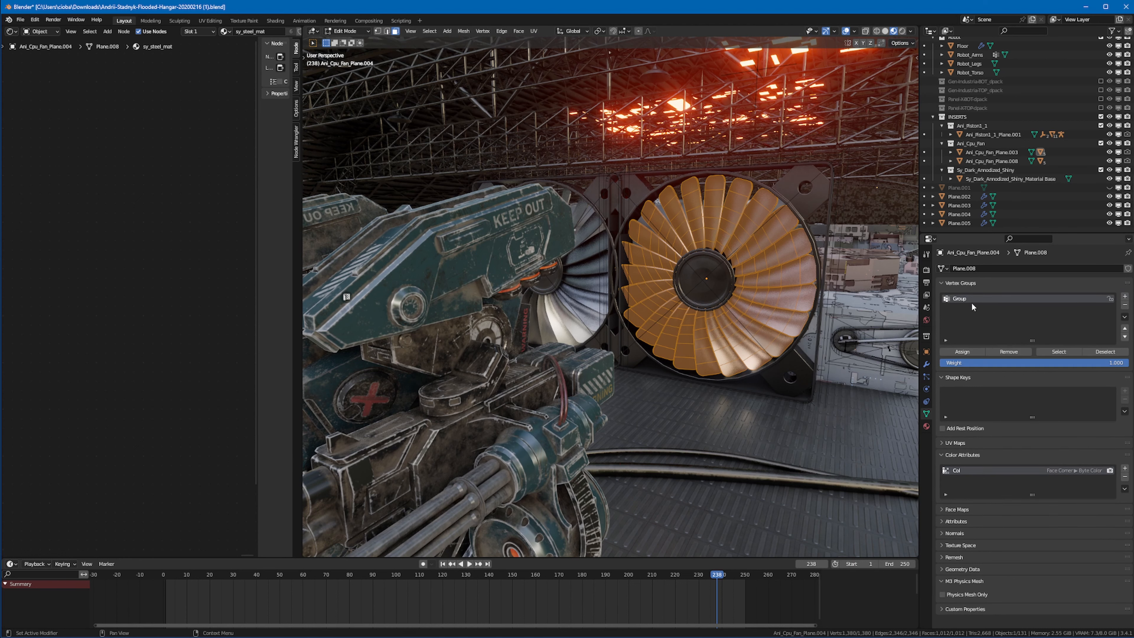
text(Fans)
- Return the fan blades to Object Mode
middle_drag(708, 271, 731, 256)
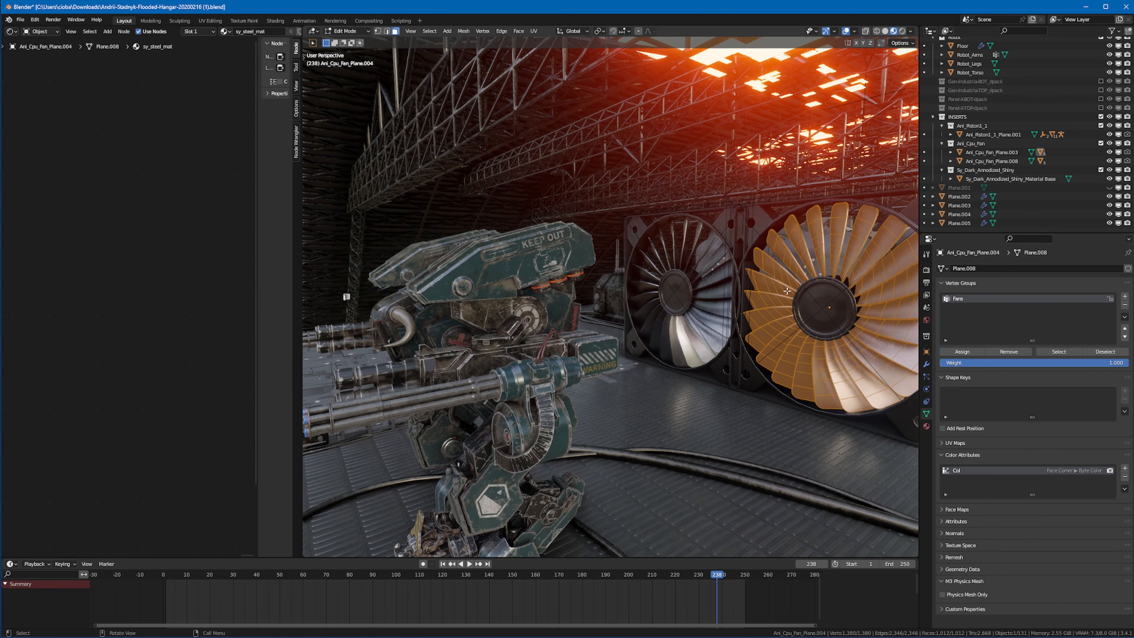
key(Tab)
click(792, 256)
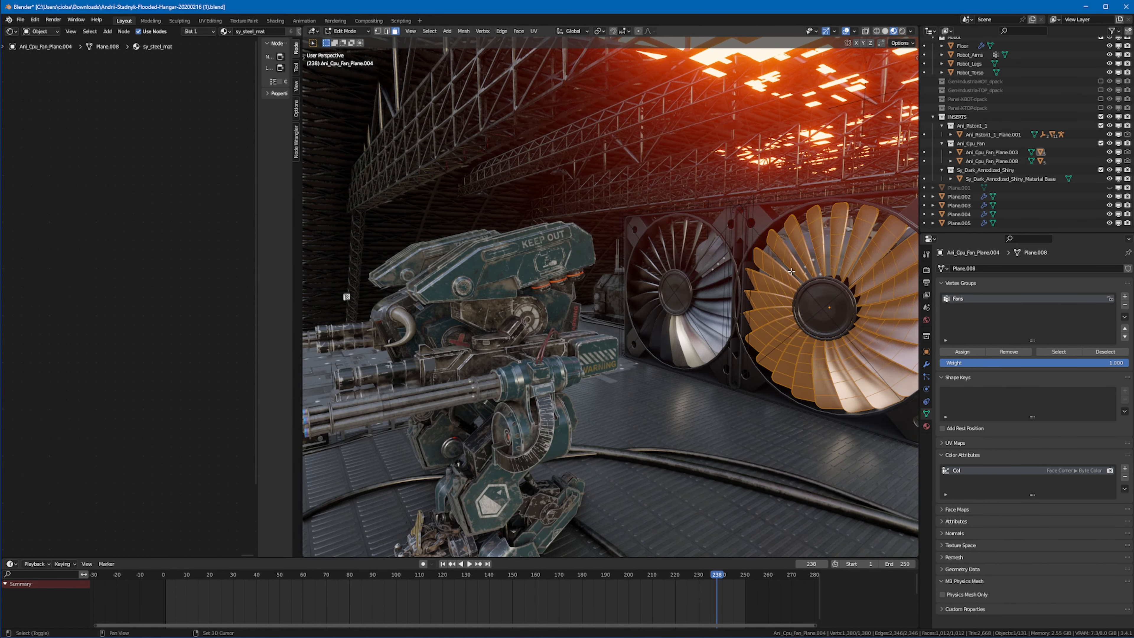
shift+middle_drag(703, 365, 675, 363)
key(Tab)
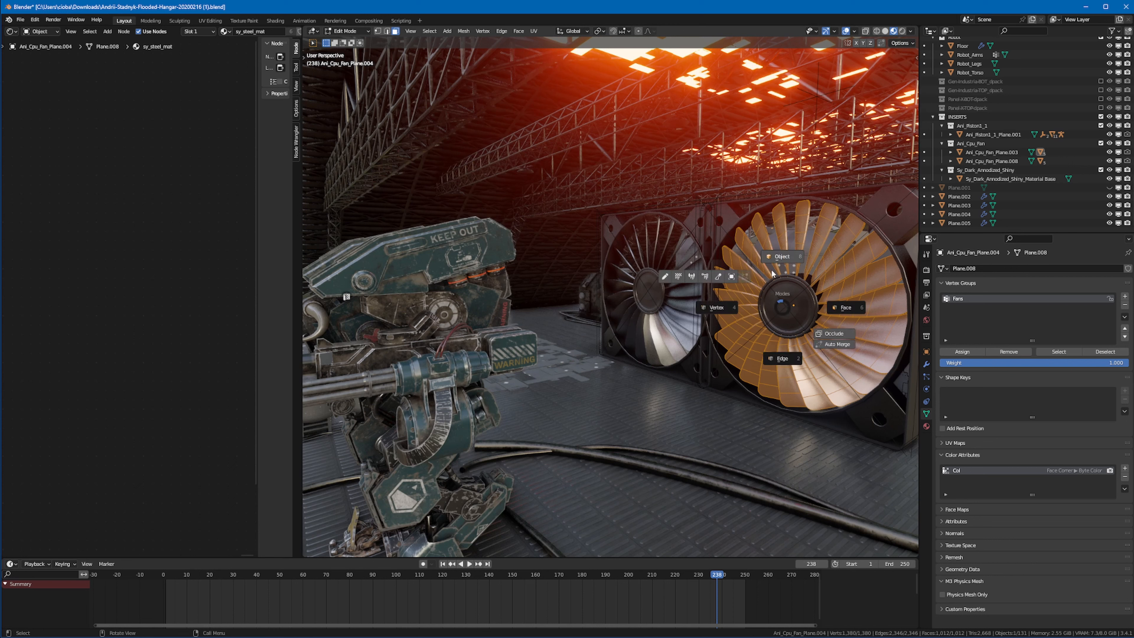
click(782, 259)
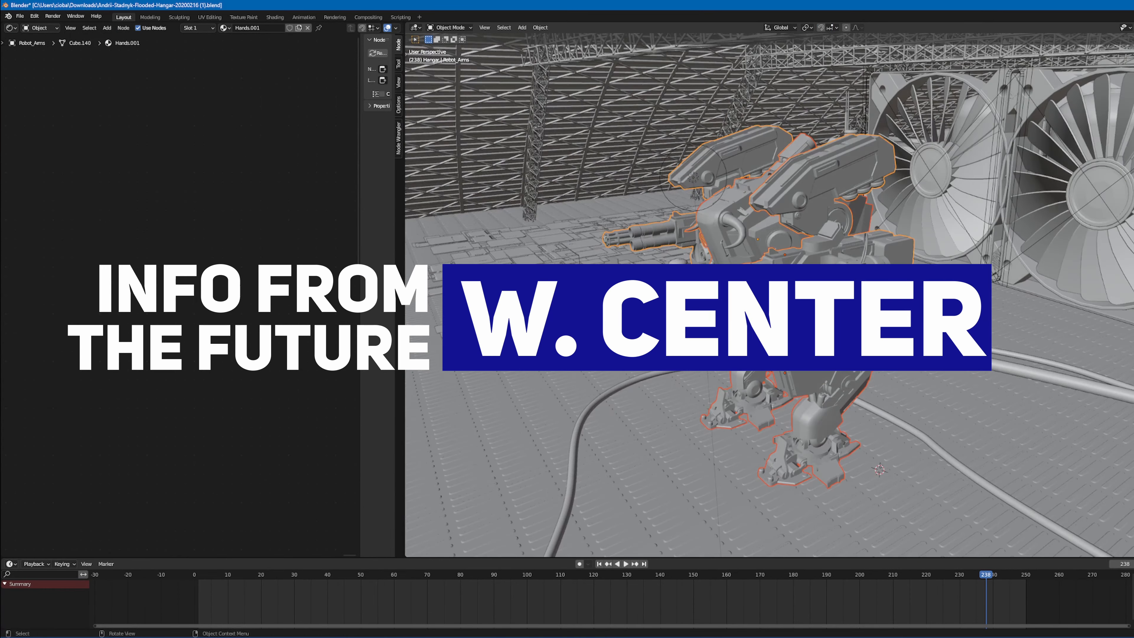
- Snap the 3D cursor to the world origin
middle_drag(714, 318, 808, 321)
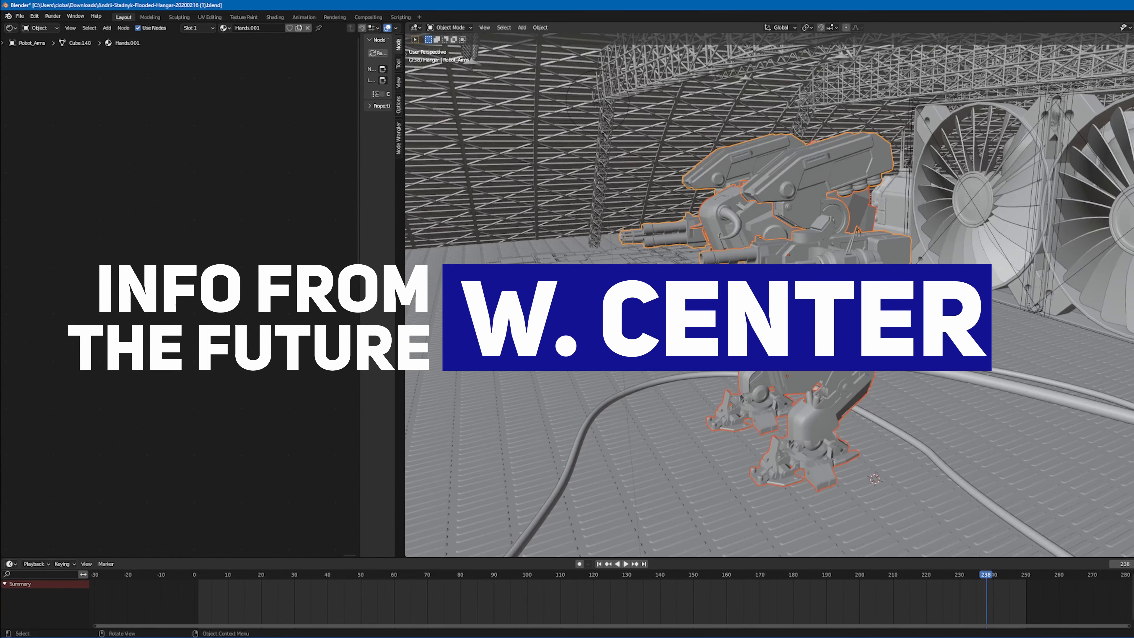
middle_drag(844, 271, 825, 256)
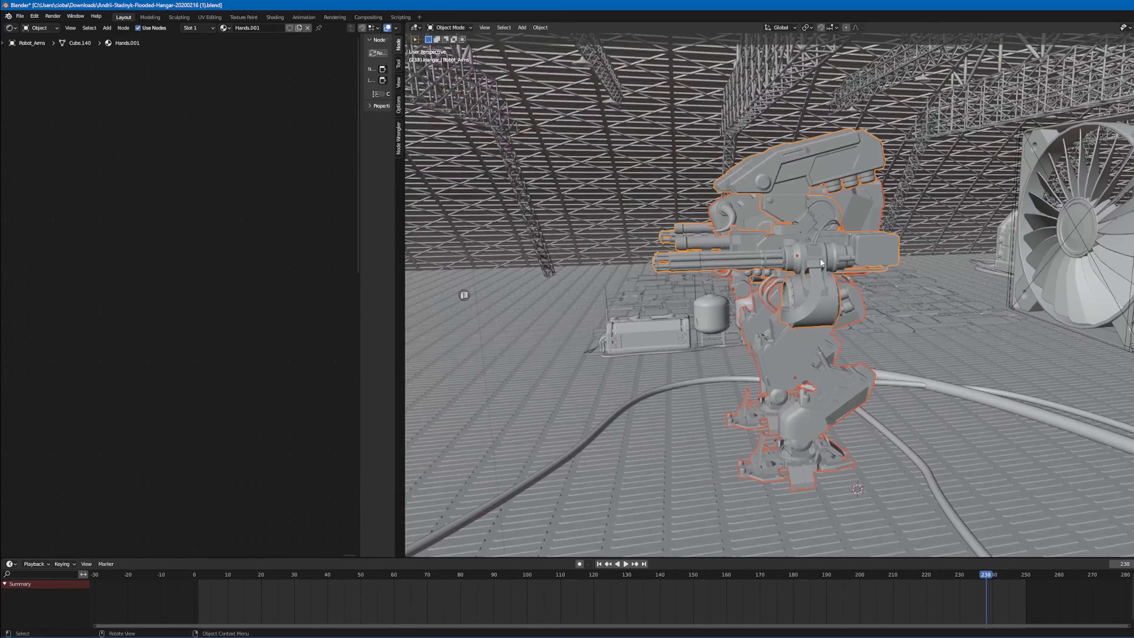
key(shift+s)
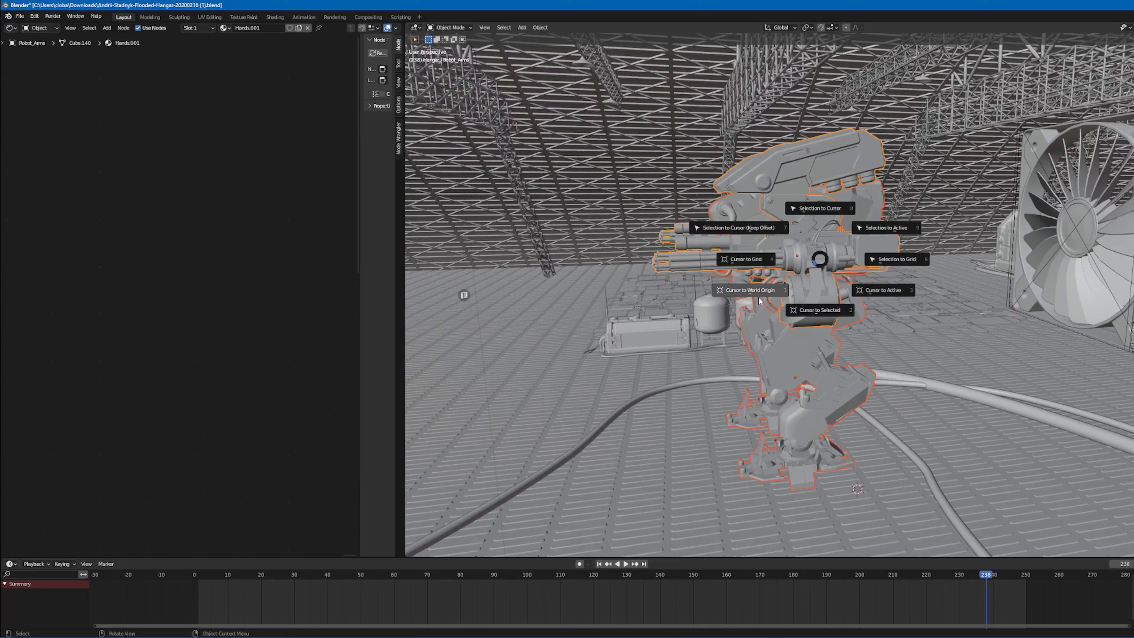
click(747, 291)
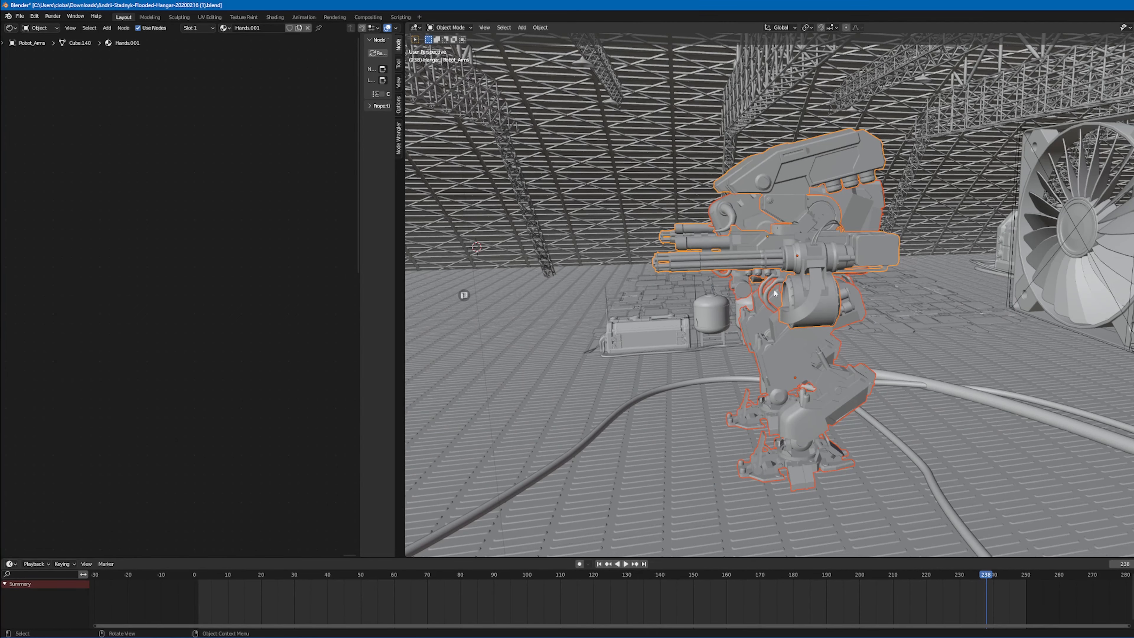
- Snap the selected robot arms, torso and legs to the 3D cursor and inspect the moved robot outside the hangar
mouse_move(773, 288)
middle_down()
mouse_move(805, 290)
mouse_move(754, 287)
middle_up()
key(shift+s)
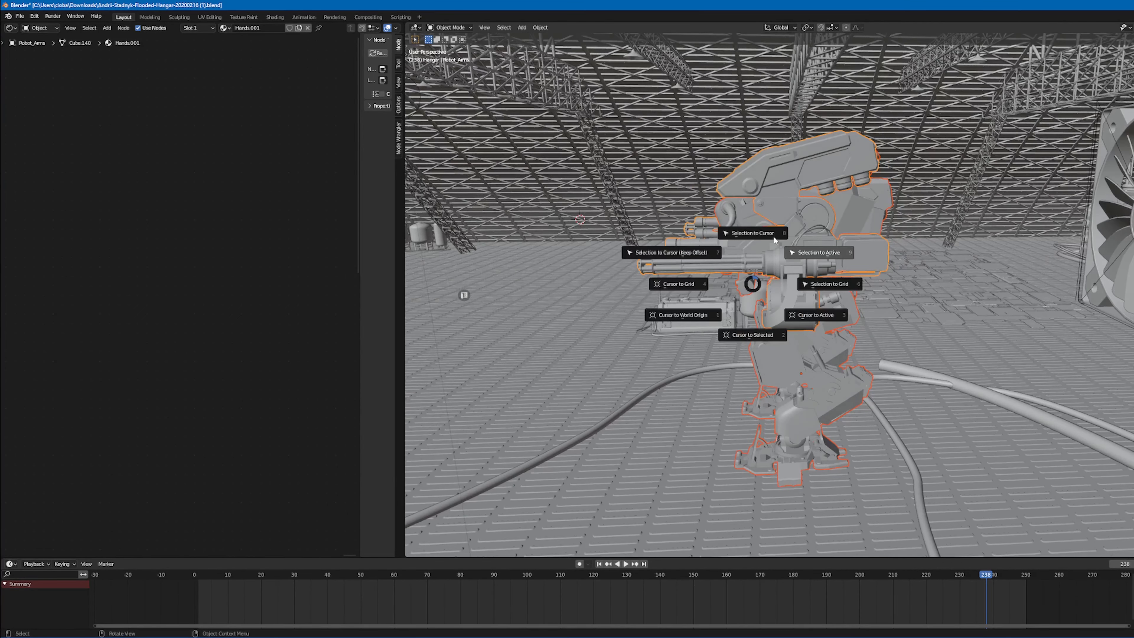
click(753, 241)
middle_drag(752, 242, 587, 263)
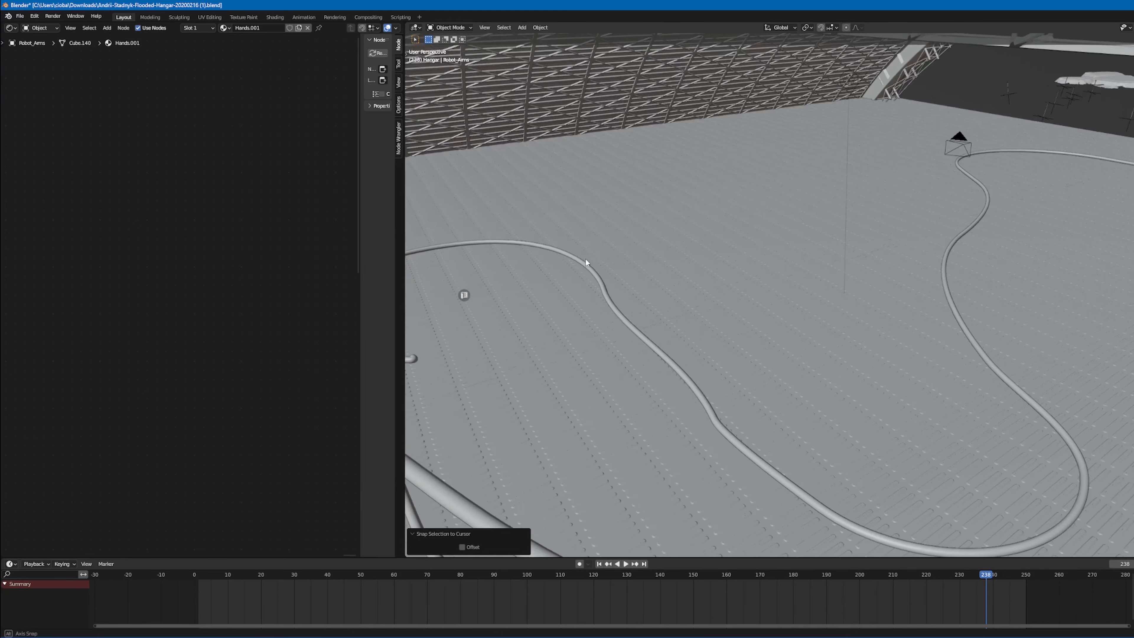
scroll(908, 195, down, 8)
middle_drag(989, 215, 879, 234)
scroll(960, 232, down, 6)
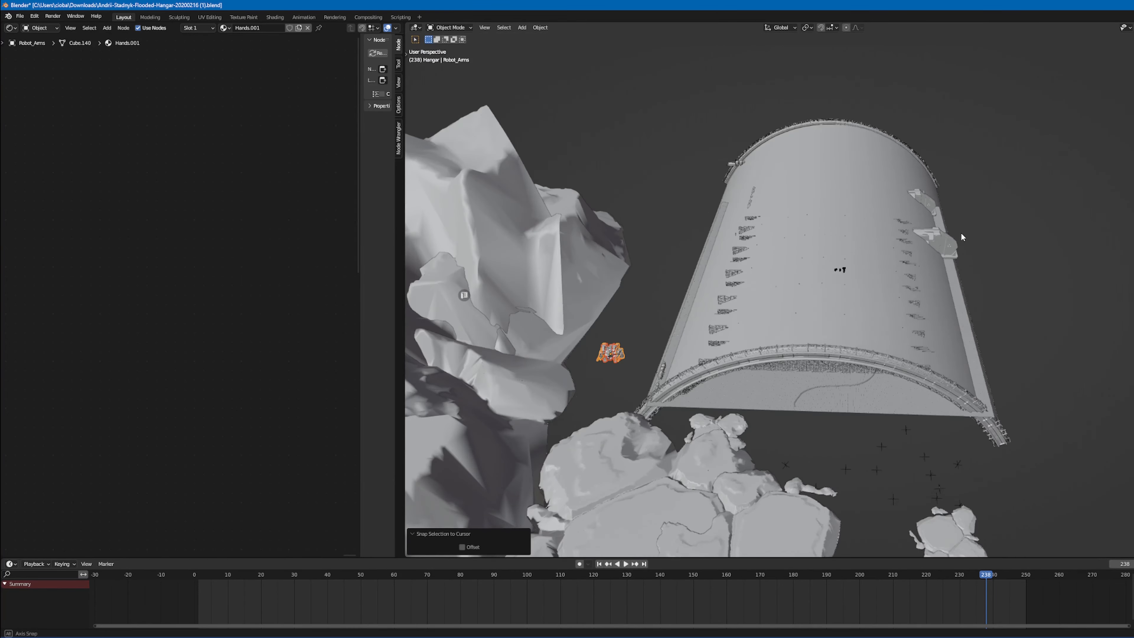
shift+middle_drag(812, 371, 999, 295)
scroll(834, 295, up, 8)
scroll(834, 295, up, 5)
shift+middle_drag(778, 248, 906, 442)
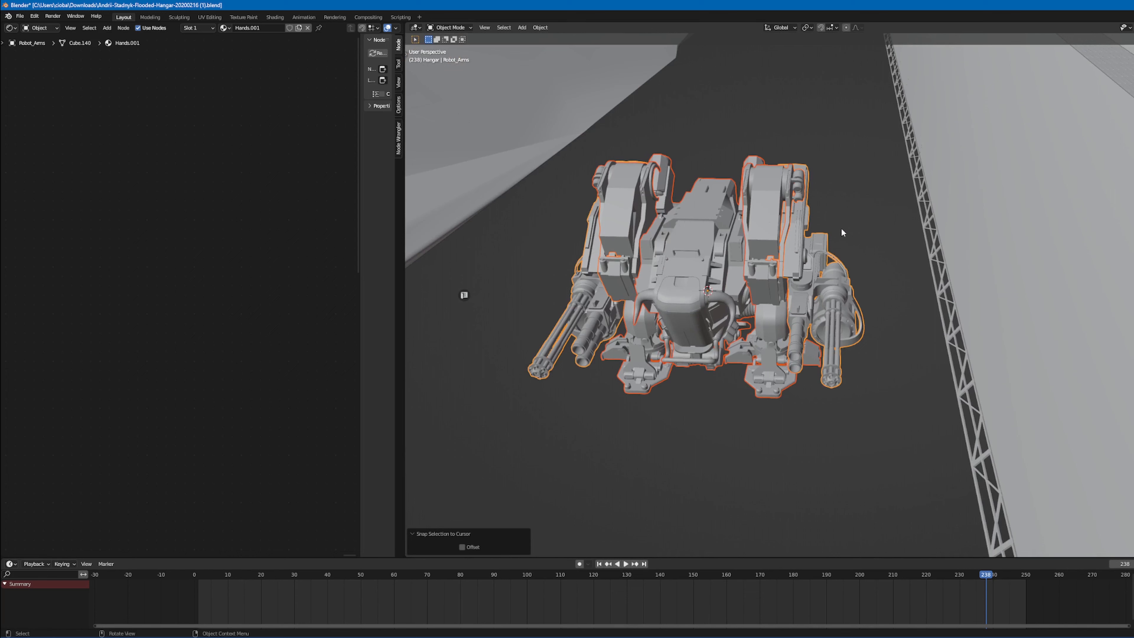
middle_drag(735, 263, 744, 282)
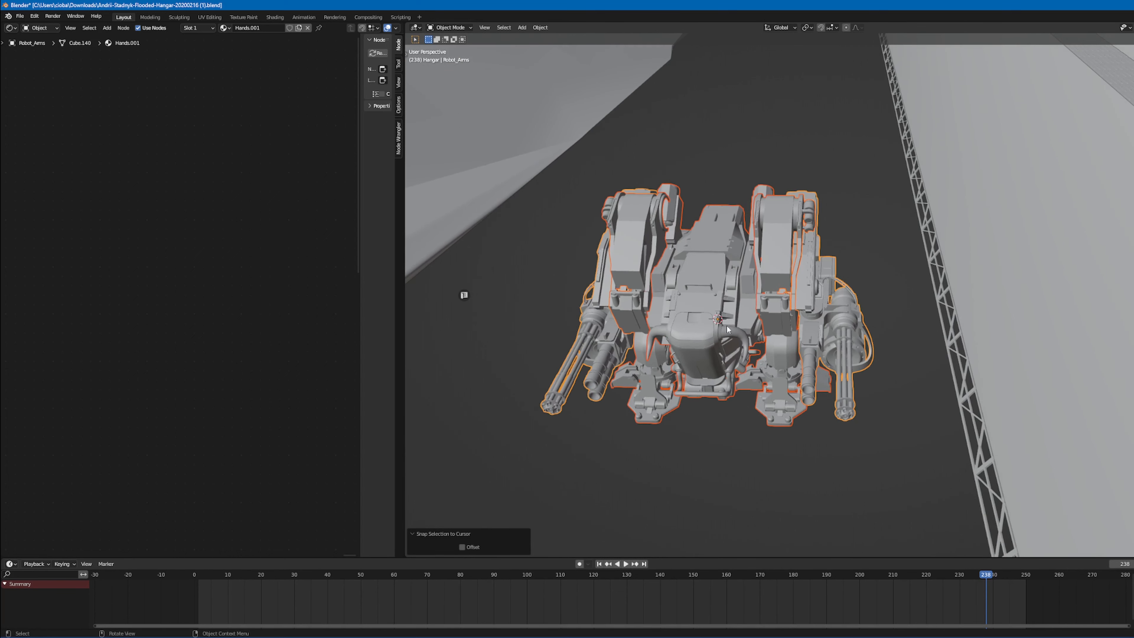
- Select Robot_Arms and Robot_Torso individually on the relocated robot
key(shift+s)
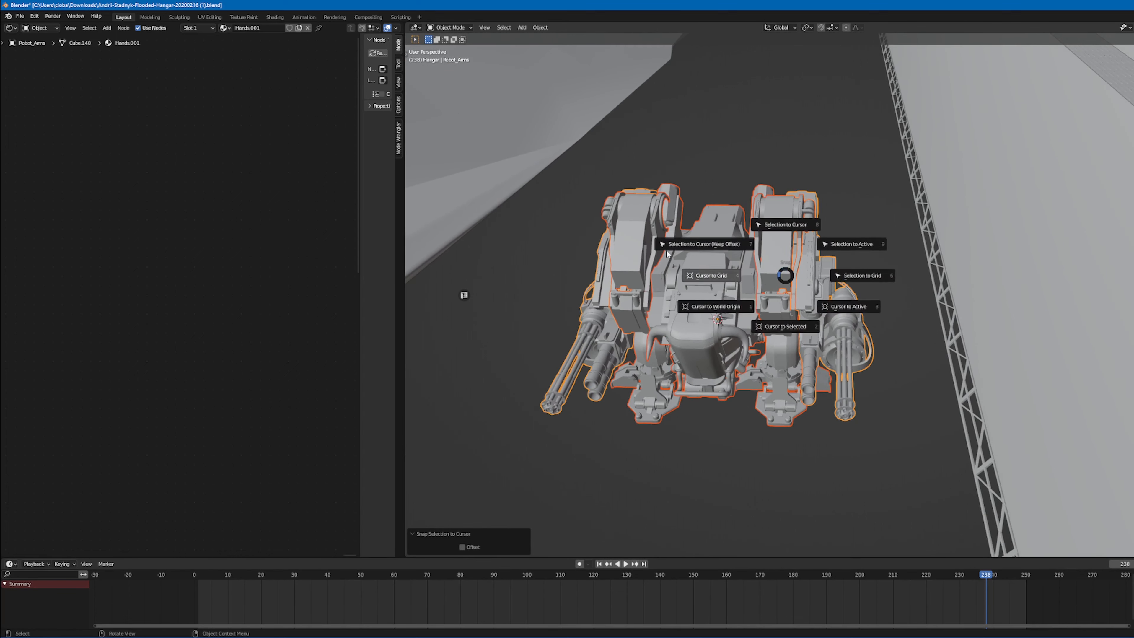
click(625, 285)
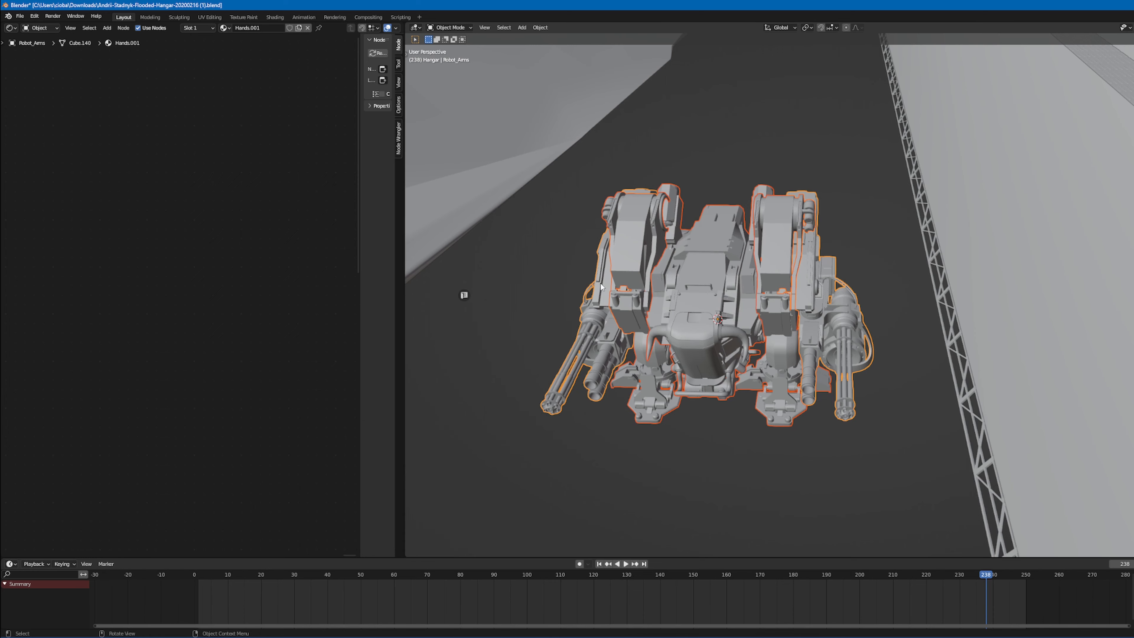
middle_drag(601, 284, 695, 298)
shift+middle_drag(648, 264, 740, 246)
click(750, 269)
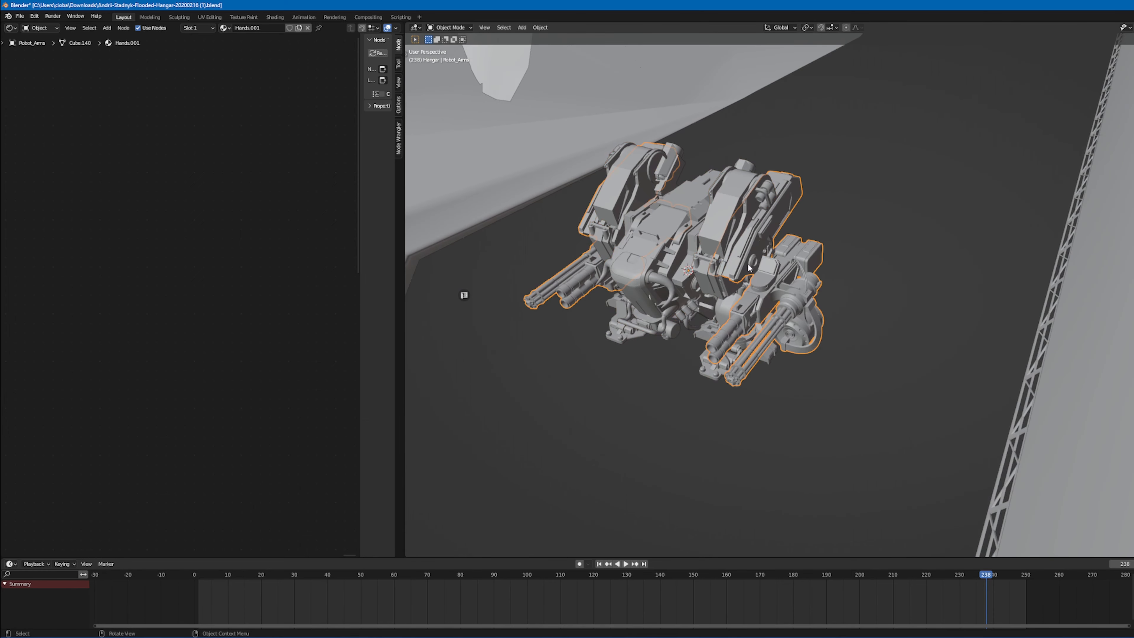
drag(813, 216, 674, 359)
middle_drag(782, 280, 805, 261)
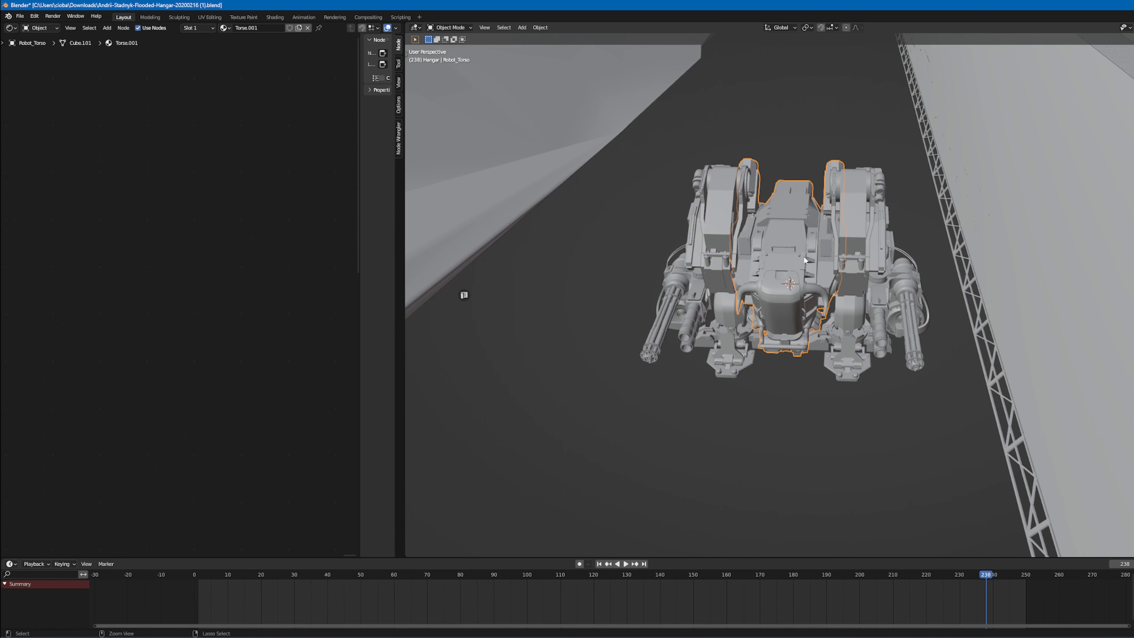
shift+click(805, 261)
- Undo the selection changes and the snap of the robot parts to the 3D cursor
key(ctrl+z)
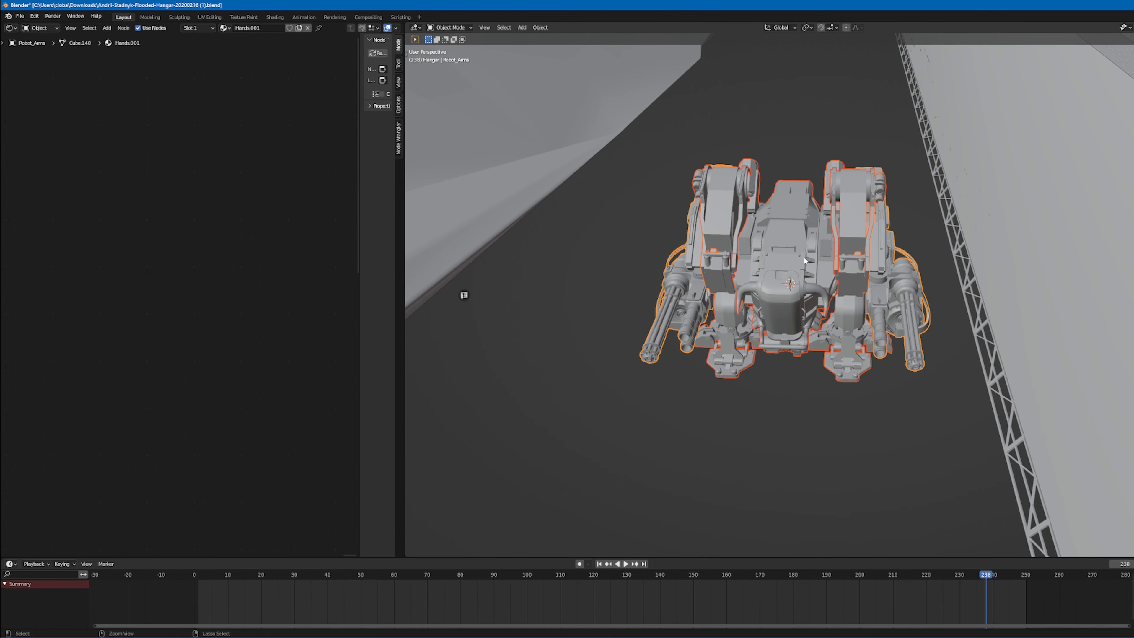
key(ctrl+z)
scroll(804, 260, down, 4)
middle_drag(804, 261, 1058, 237)
shift+middle_drag(786, 224, 651, 183)
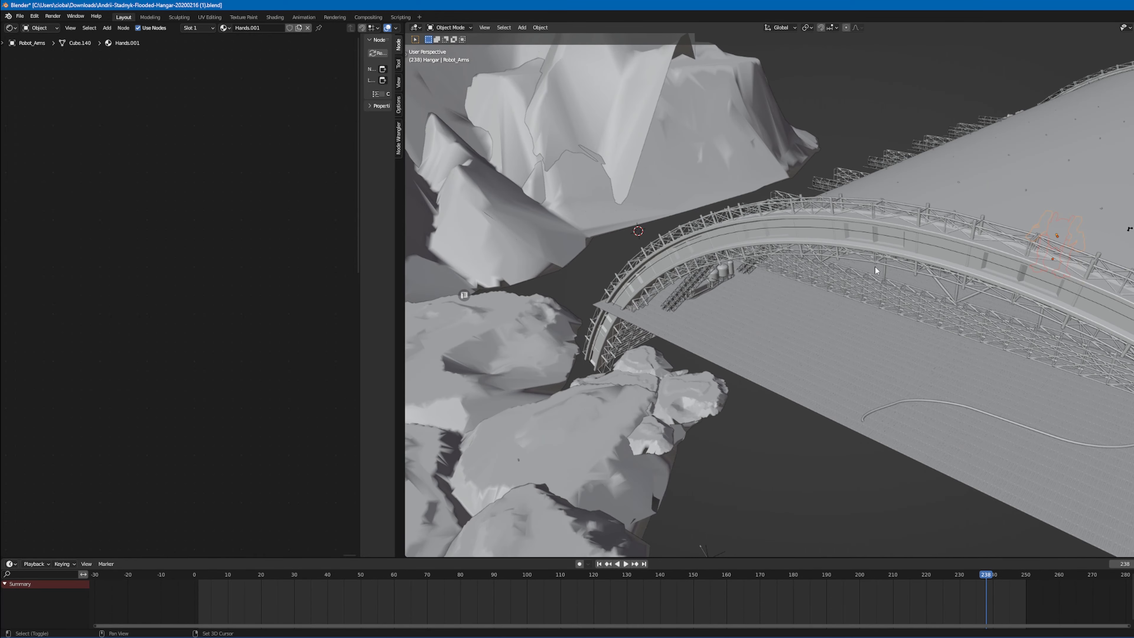
middle_drag(875, 268, 832, 194)
shift+middle_drag(807, 110, 862, 241)
scroll(890, 215, up, 4)
shift+middle_drag(862, 241, 816, 231)
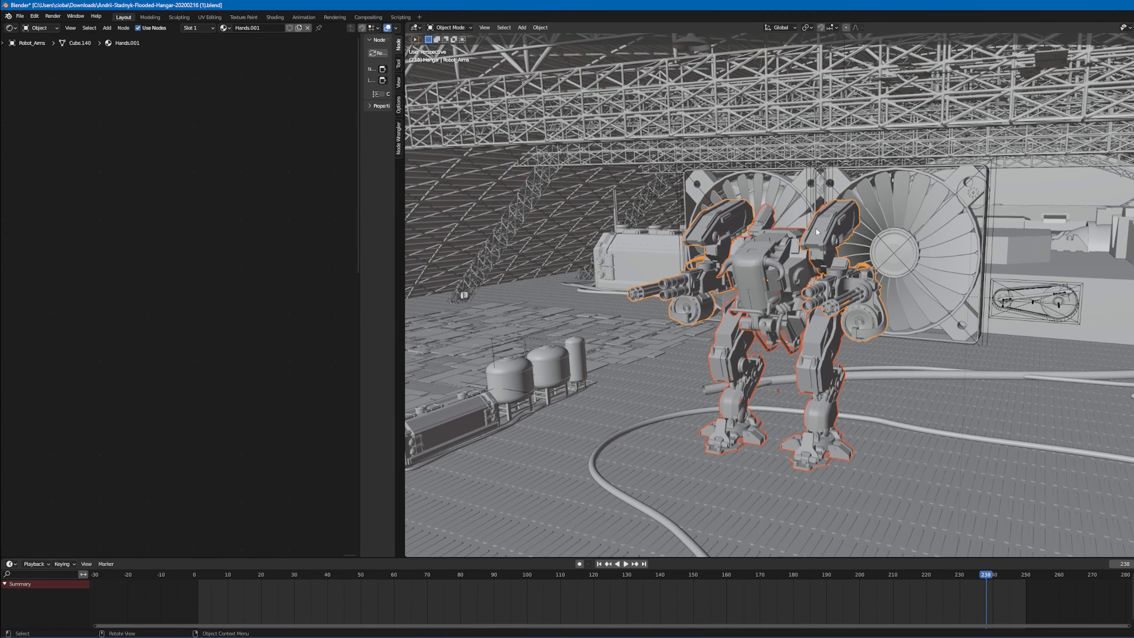
- Parent Robot_Arms to Robot_Torso using Object (Keep Transform)
shift+click(768, 282)
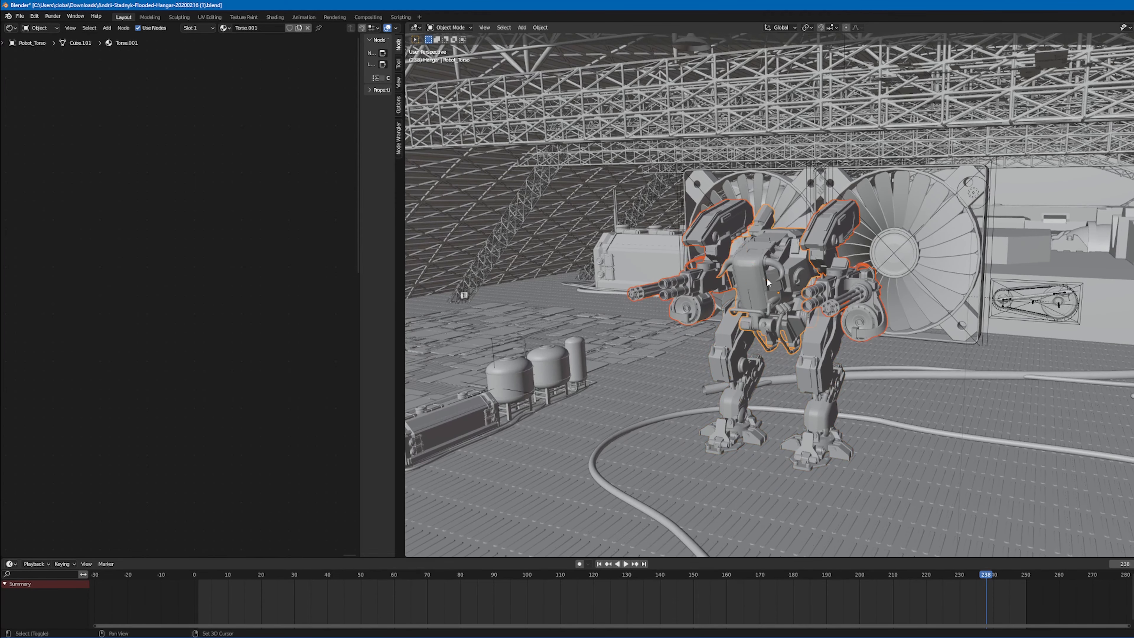
key(ctrl+p)
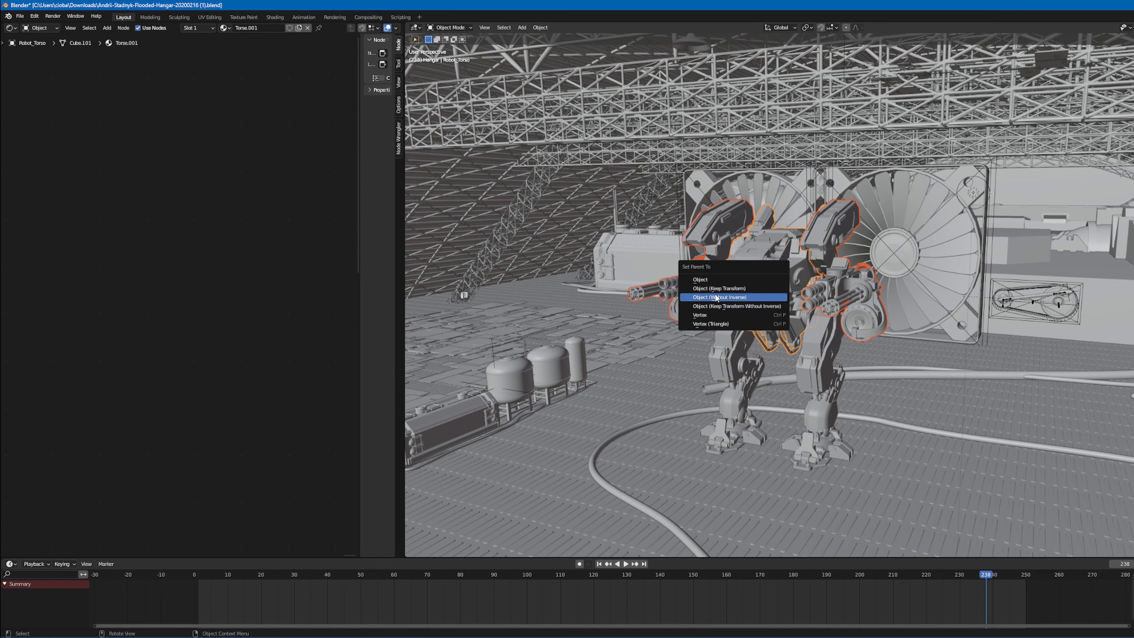
click(734, 289)
- Parent Robot_Torso to Robot_Legs using Object (Keep Transform)
click(760, 325)
shift+click(734, 342)
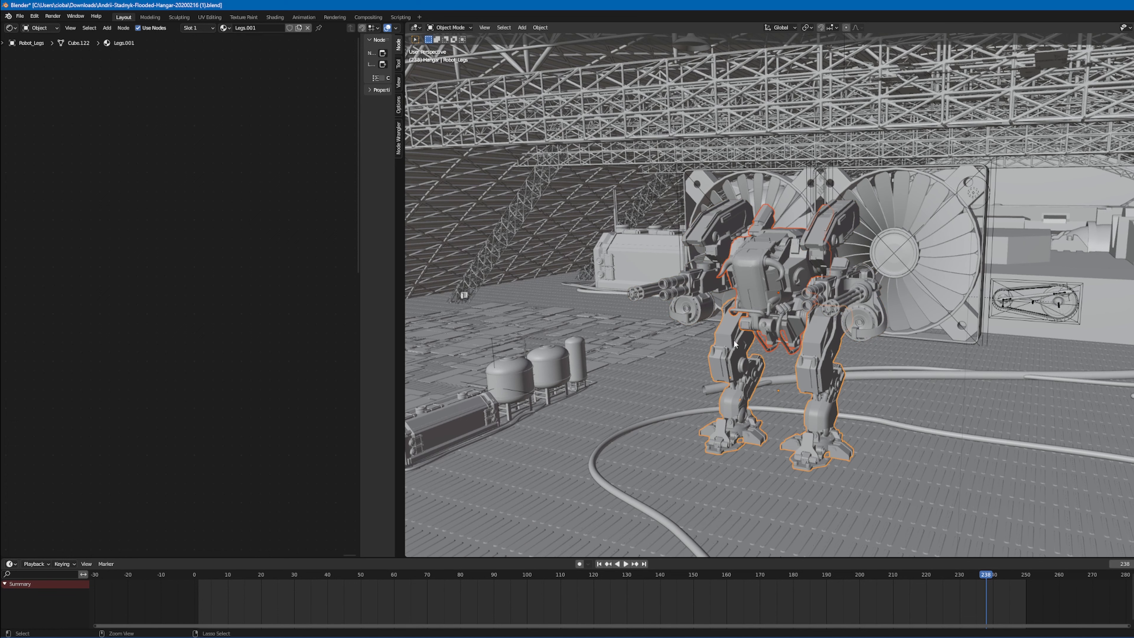
key(ctrl+p)
click(735, 341)
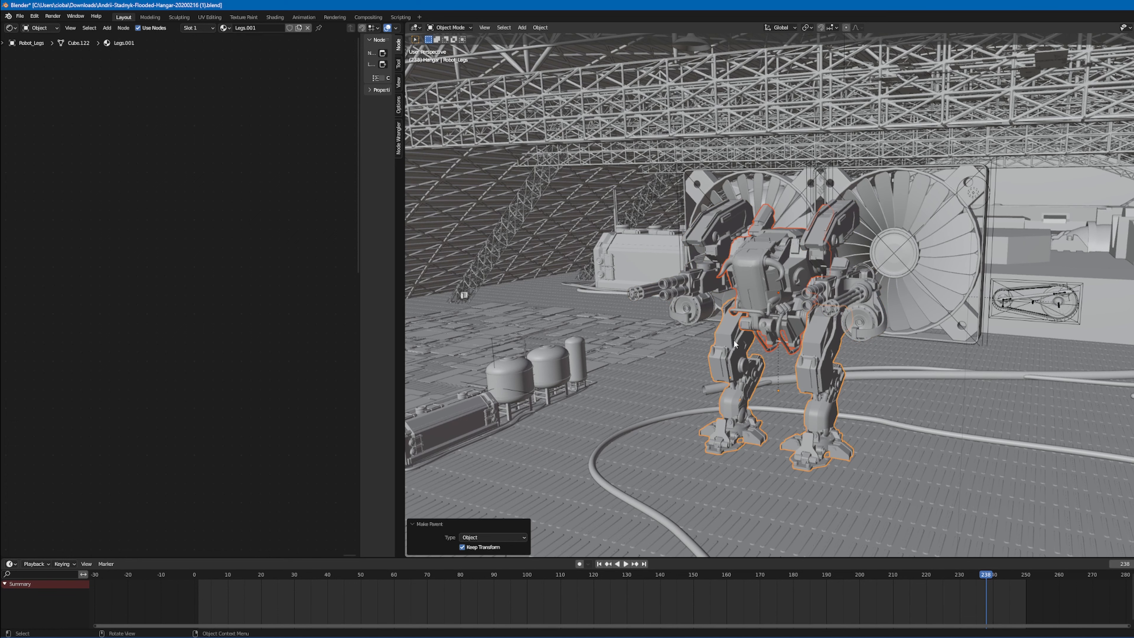
- Select only Robot_Legs and snap it to the 3D cursor so the parented robot moves out of the hangar
click(734, 342)
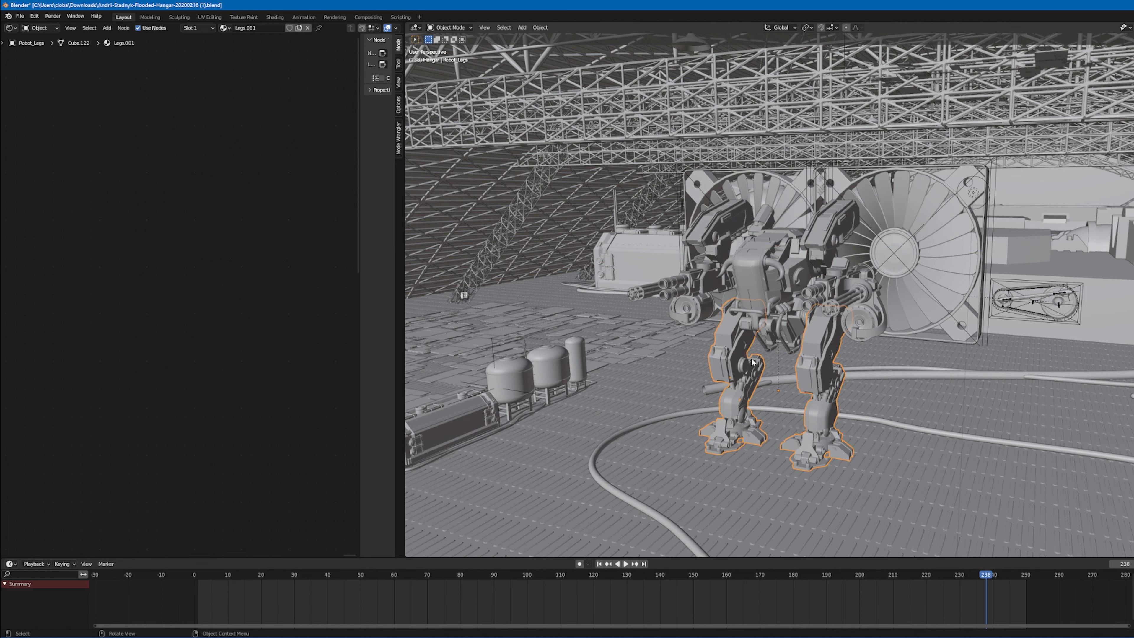
key(q)
middle_drag(834, 334, 780, 330)
key(shift+s)
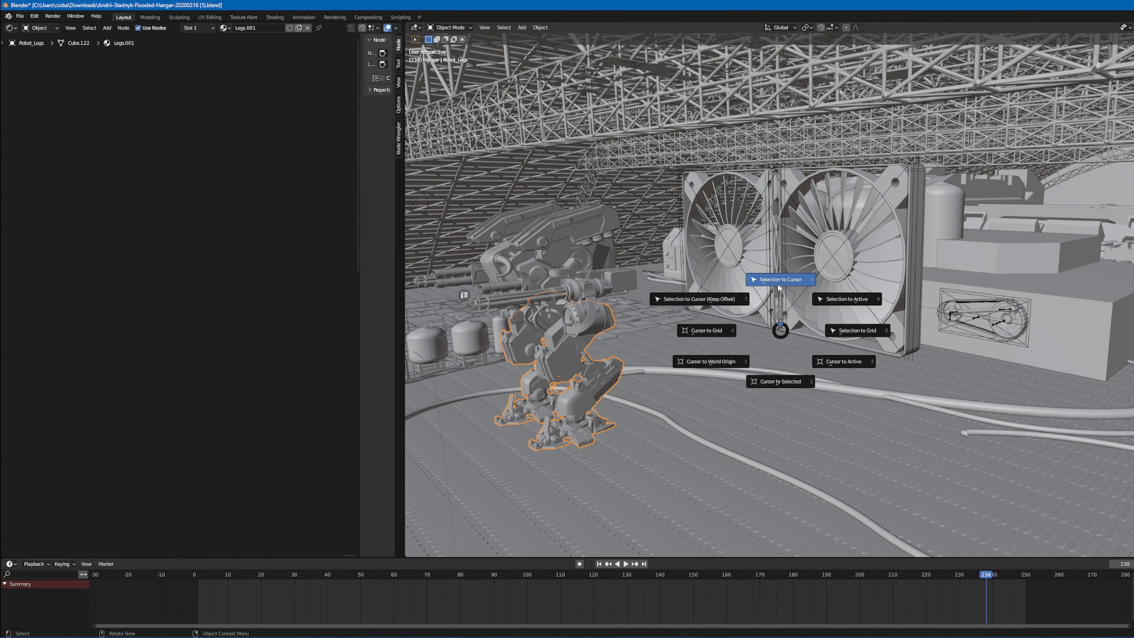
click(777, 282)
scroll(781, 312, down, 12)
scroll(792, 343, up, 12)
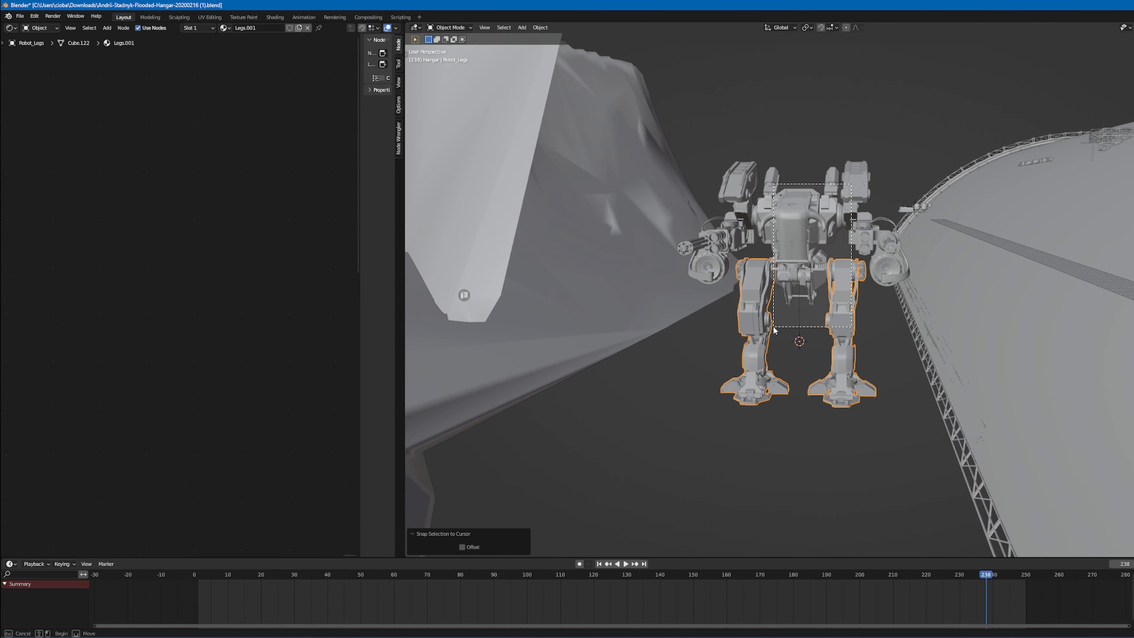
- Select all the robot parts and clear their parenting with Clear and Keep Transformation
shift+click(793, 313)
middle_drag(875, 202, 873, 217)
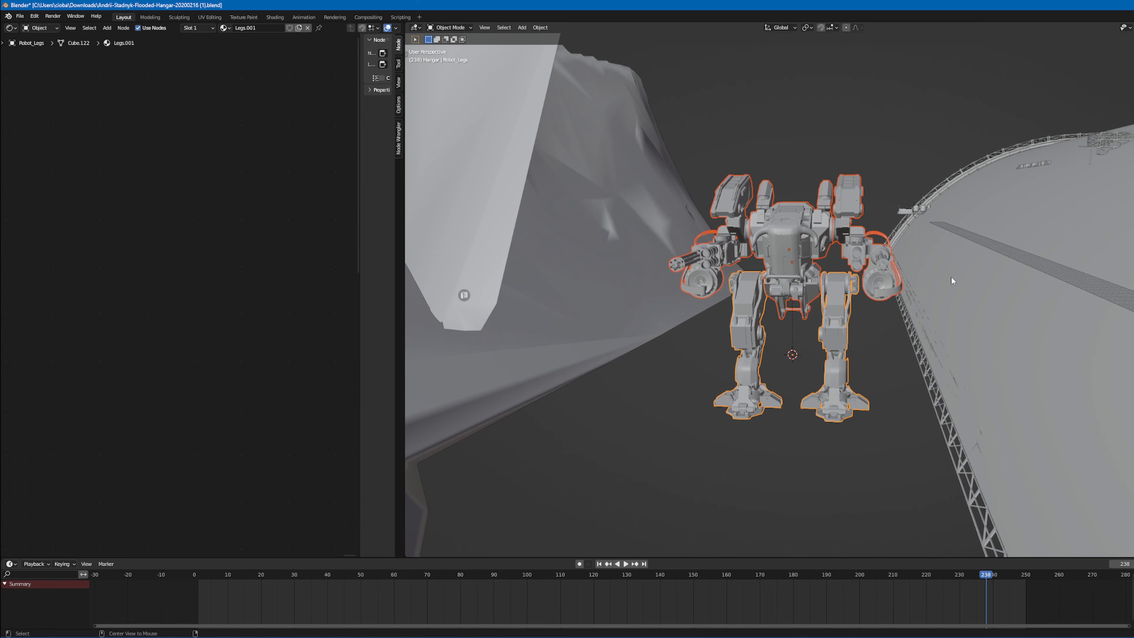
key(alt+p)
click(947, 287)
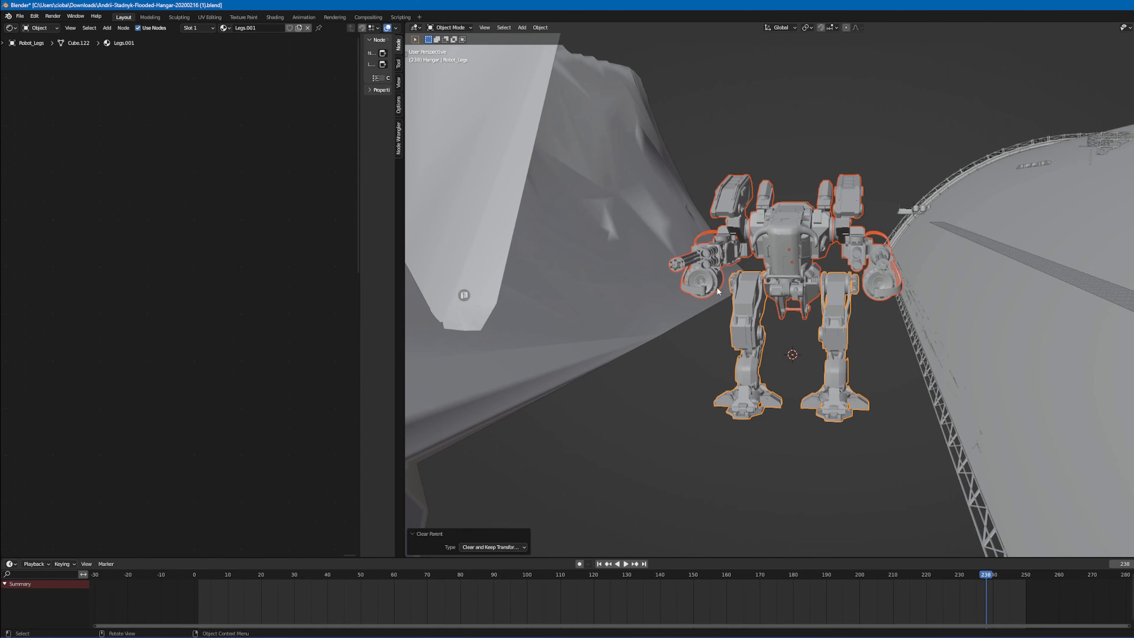
- Select the robot's legs, torso and arms together and move them 1.2636 m up along the global Z axis
click(815, 267)
middle_drag(816, 267, 748, 342)
click(803, 311)
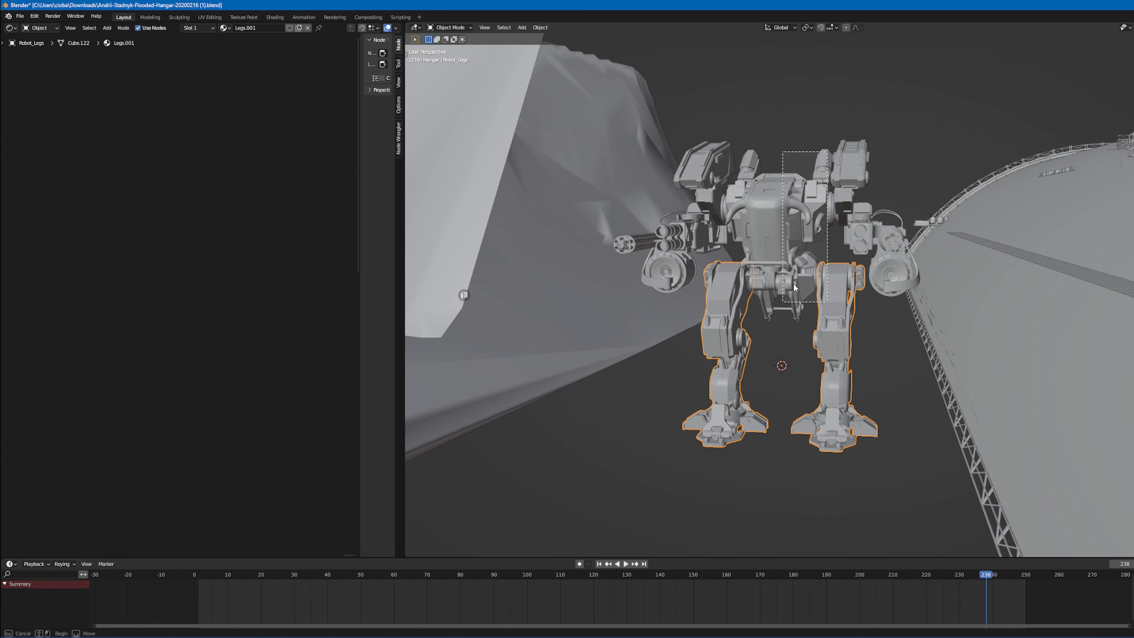
key(g)
right_click(798, 256)
shift+click(852, 170)
key(g)
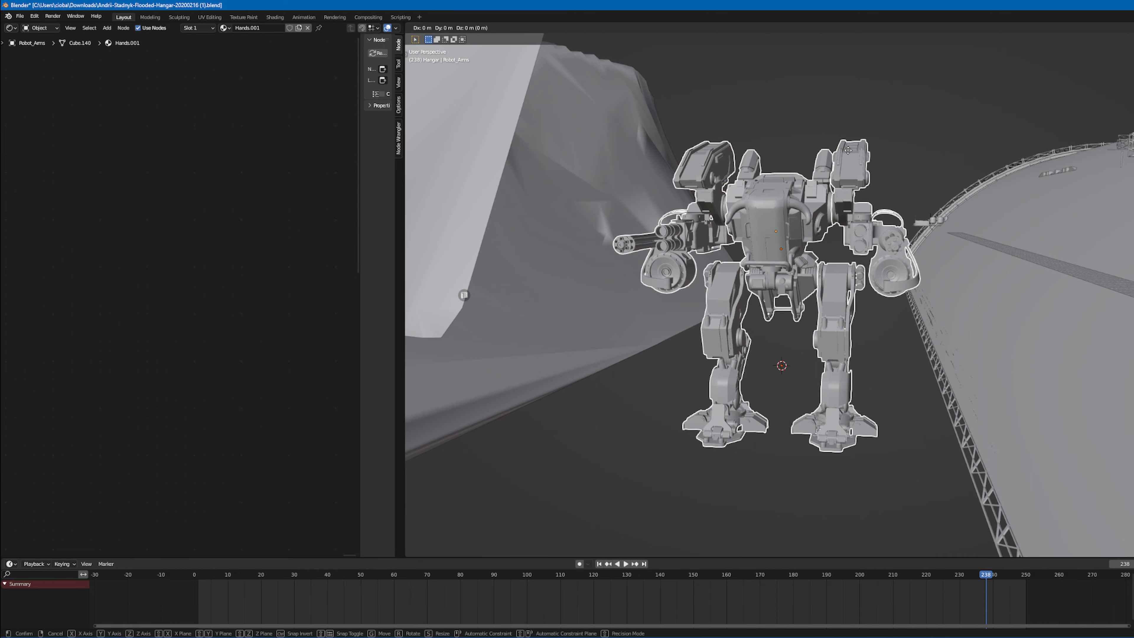
key(z)
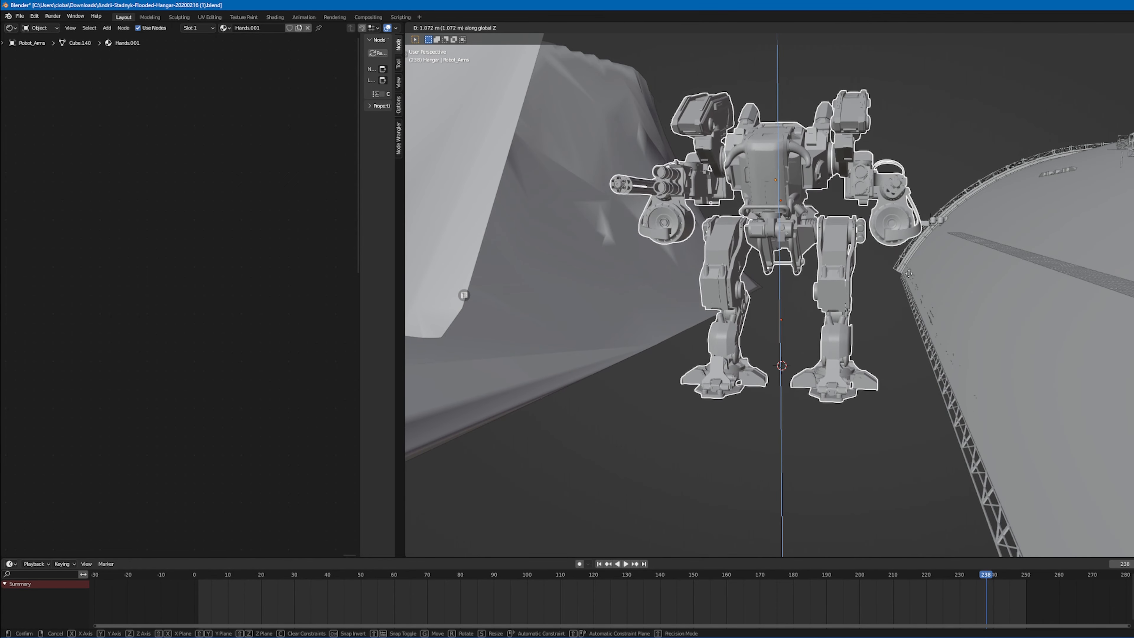
click(894, 501)
- Lower the Landscape_05 mesh along the Z axis until it clears the robot's feet
key(KP_1)
scroll(860, 295, up, 3)
scroll(869, 290, up, 1)
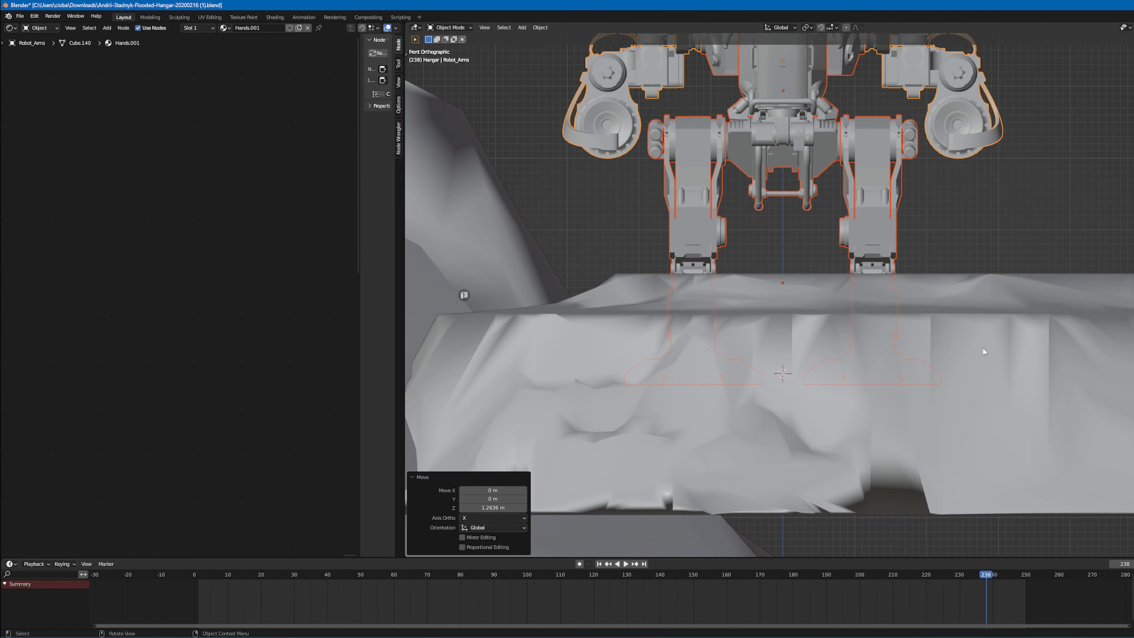
click(980, 348)
key(g)
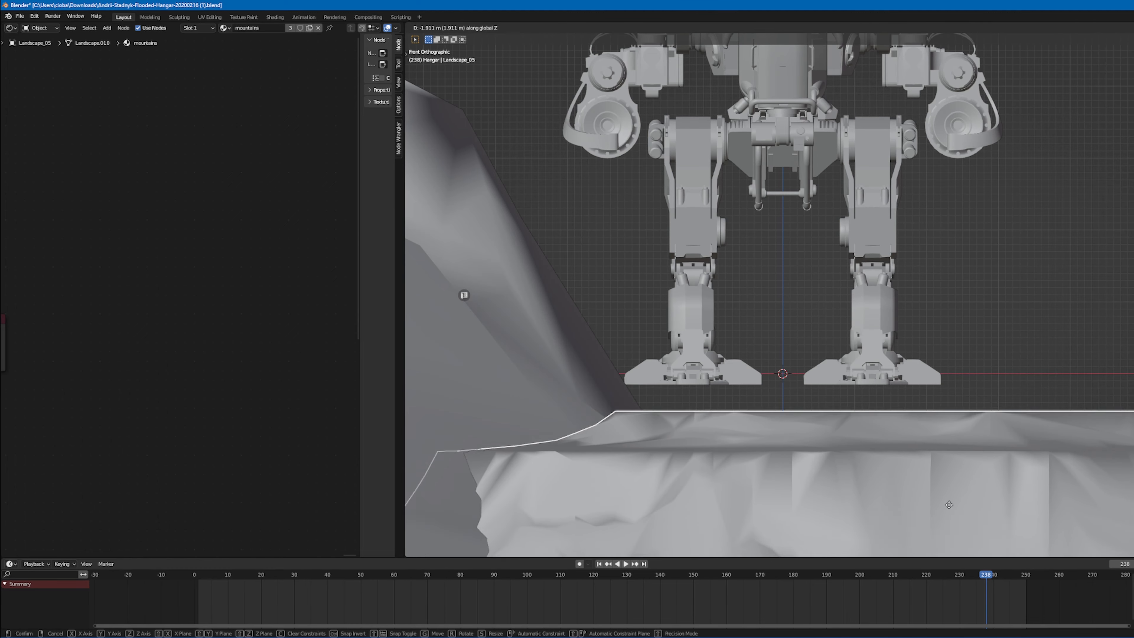
click(935, 58)
- Select Robot_Legs, Robot_Torso and Robot_Arms and raise them slightly along Z so the feet rest at origin level, leaving them deselected
click(871, 210)
shift+middle_drag(872, 210, 859, 307)
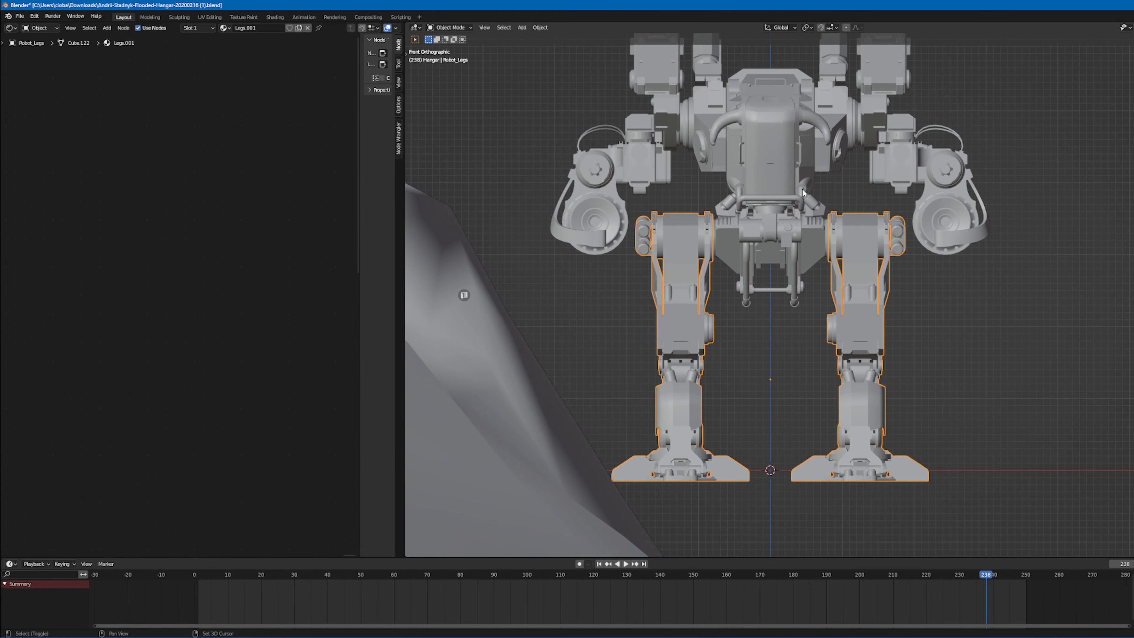
shift+click(801, 186)
shift+click(867, 115)
key(g)
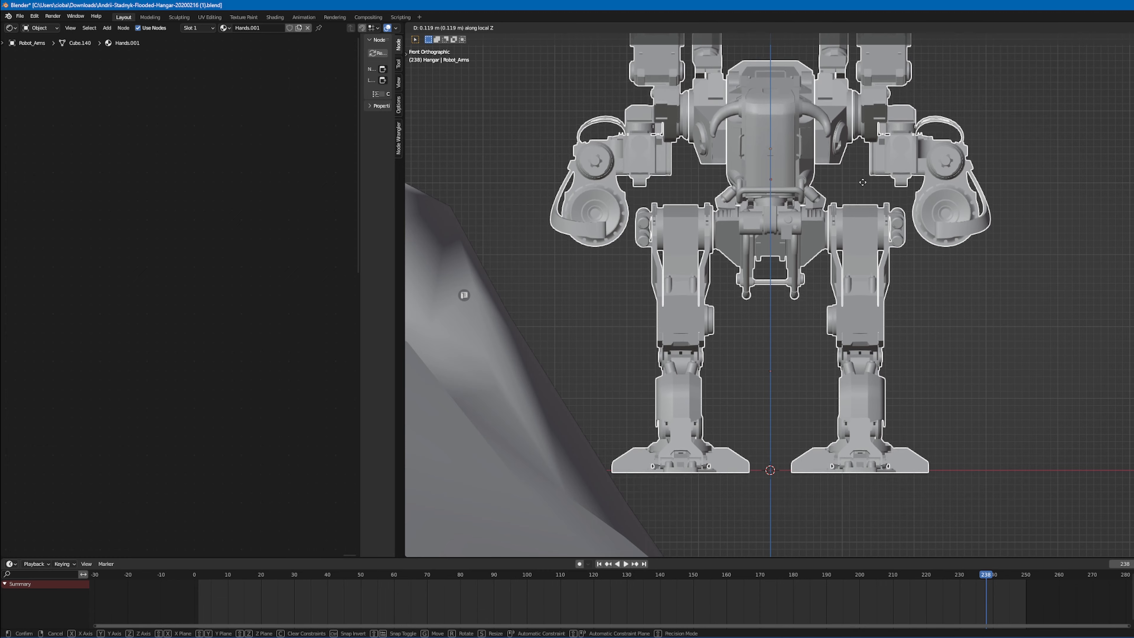
click(876, 153)
scroll(1006, 324, down, 3)
click(1001, 316)
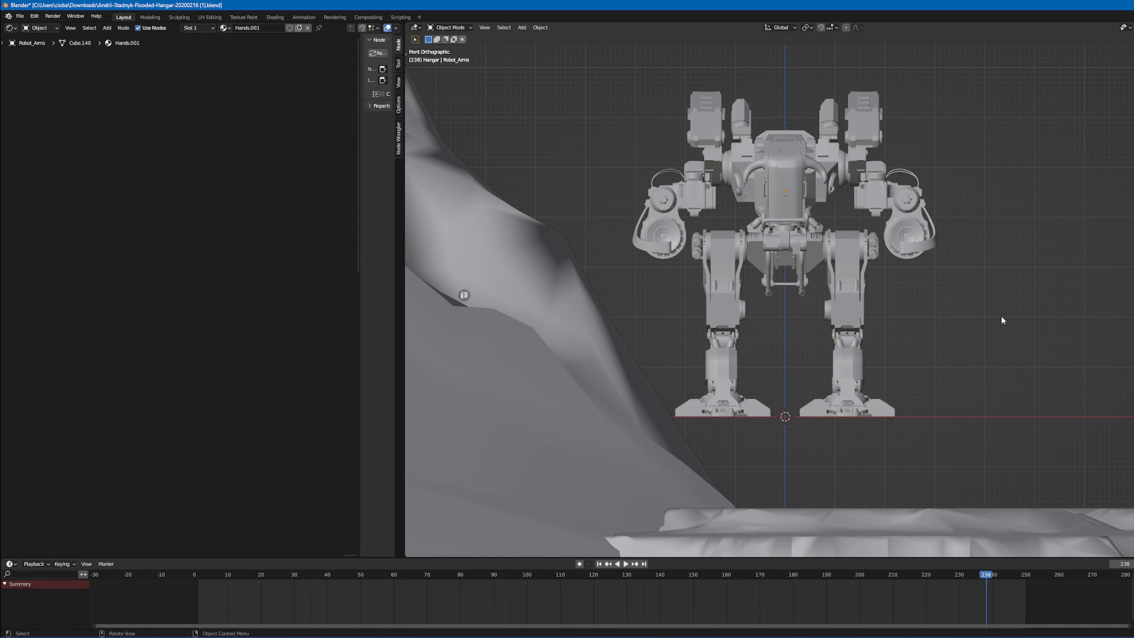
- Set up an FBX export limited to the selected robot arms, legs and torso, targeting the existing file Robot_Blend.fbx
middle_drag(1000, 316, 956, 262)
scroll(882, 297, down, 2)
drag(882, 297, 803, 404)
middle_drag(758, 406, 769, 348)
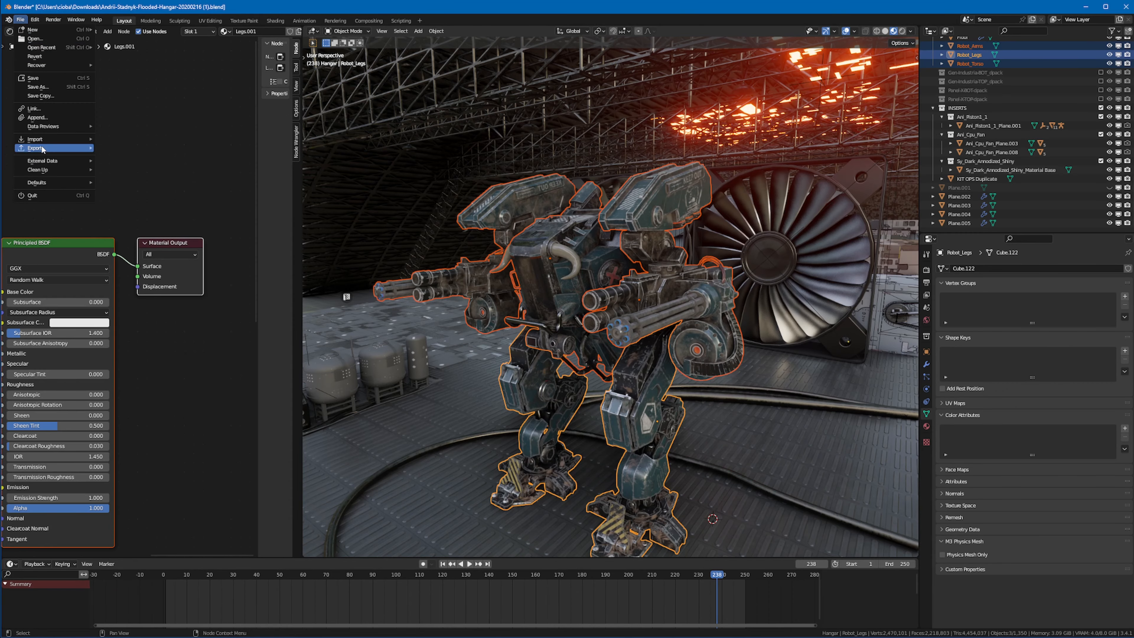
mouse_move(67, 148)
click(122, 228)
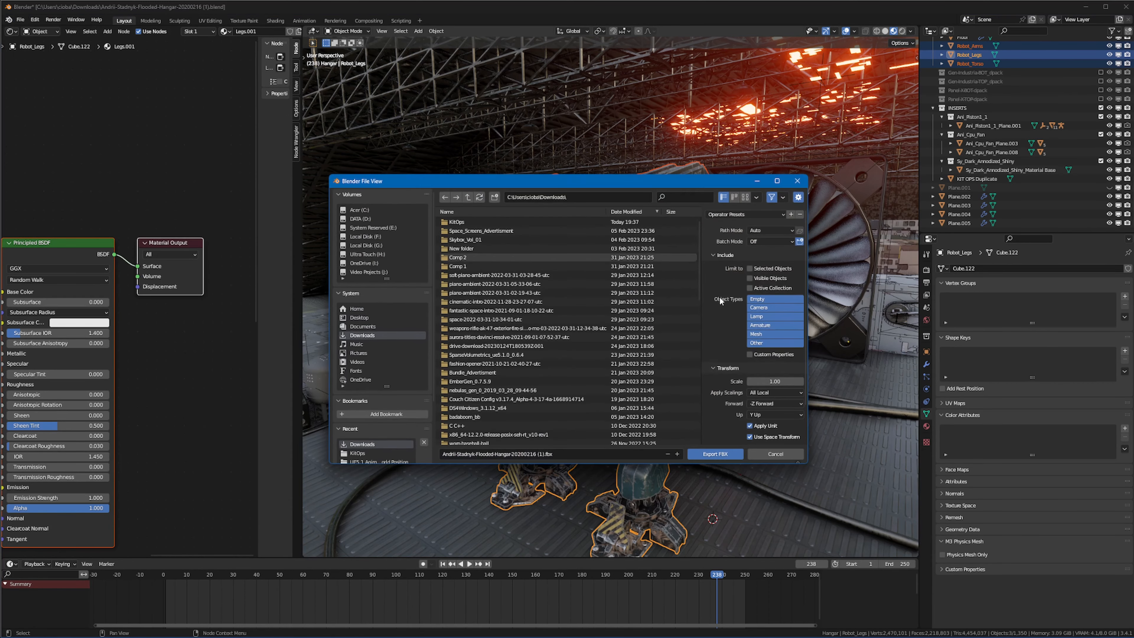
click(759, 269)
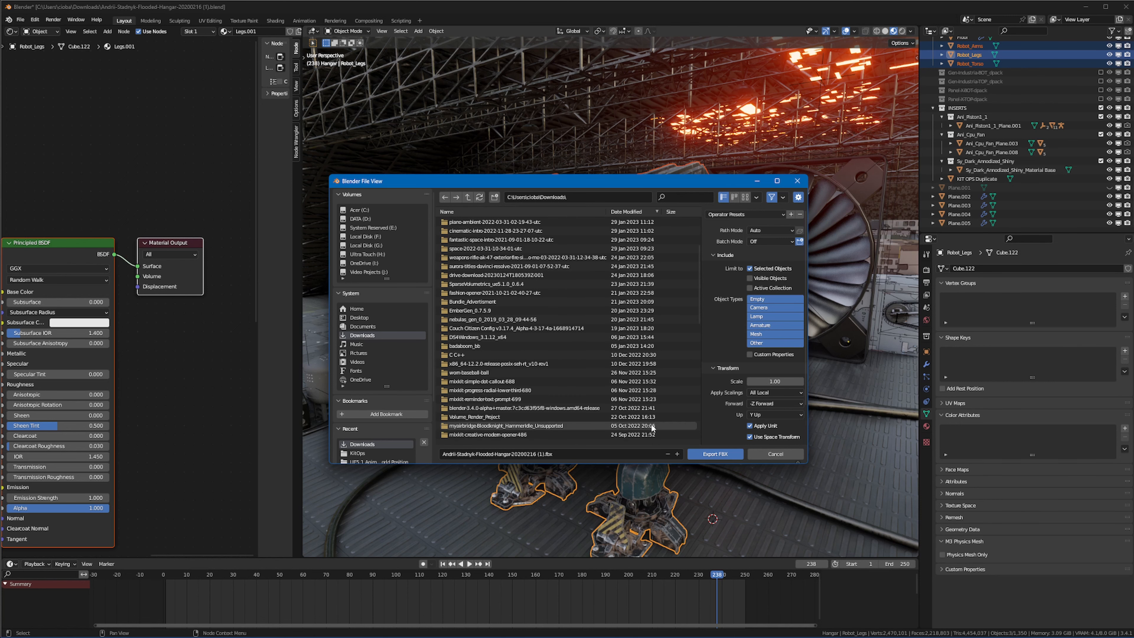
scroll(522, 391, down, 15)
click(491, 413)
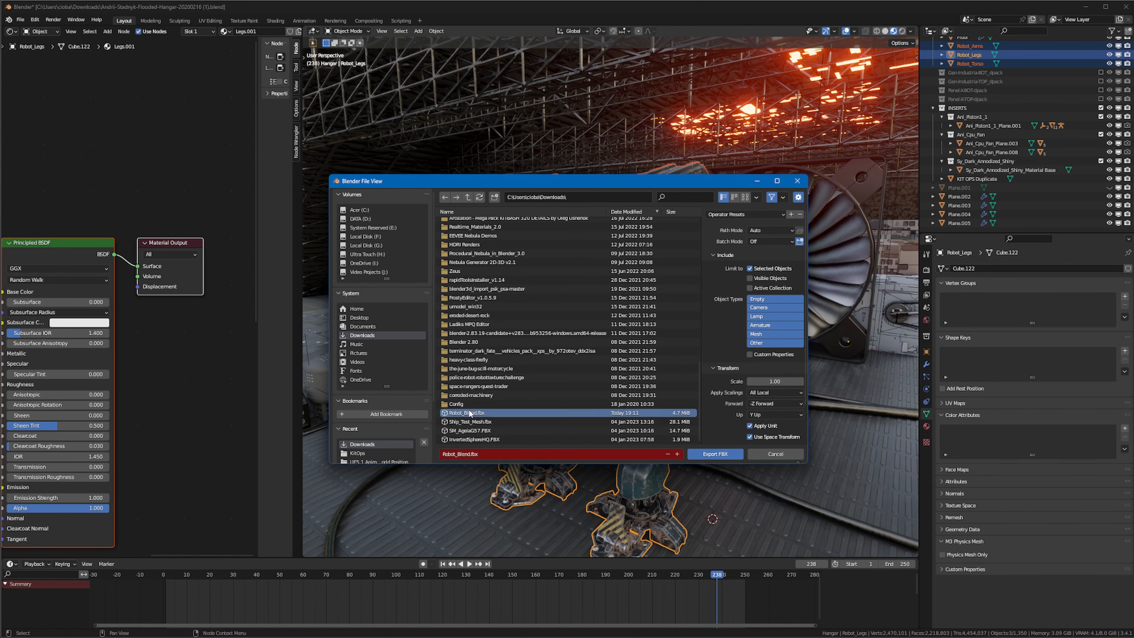
- Set the export's geometry smoothing to Face and export the robot as FBX
scroll(730, 350, down, 3)
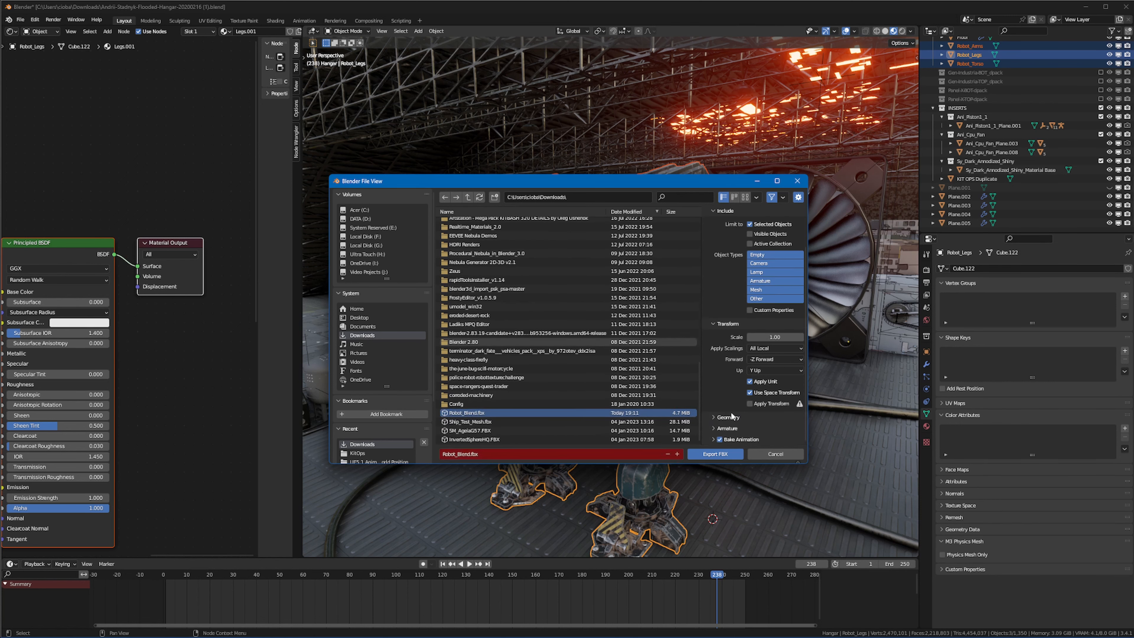
click(729, 416)
scroll(742, 402, down, 4)
click(779, 360)
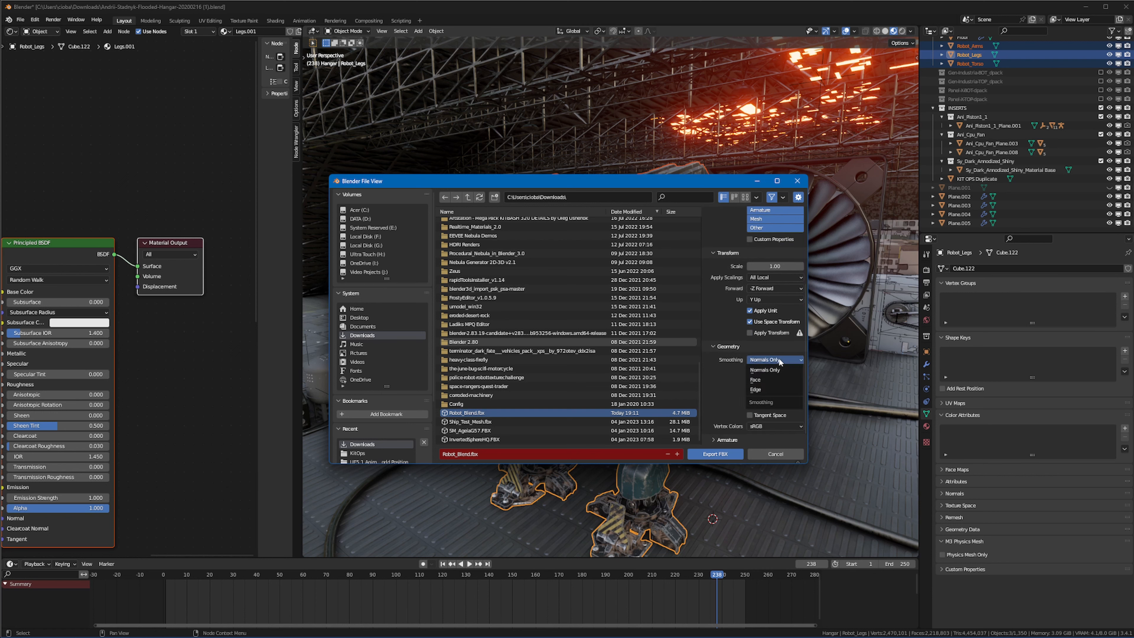
click(755, 379)
scroll(724, 368, down, 1)
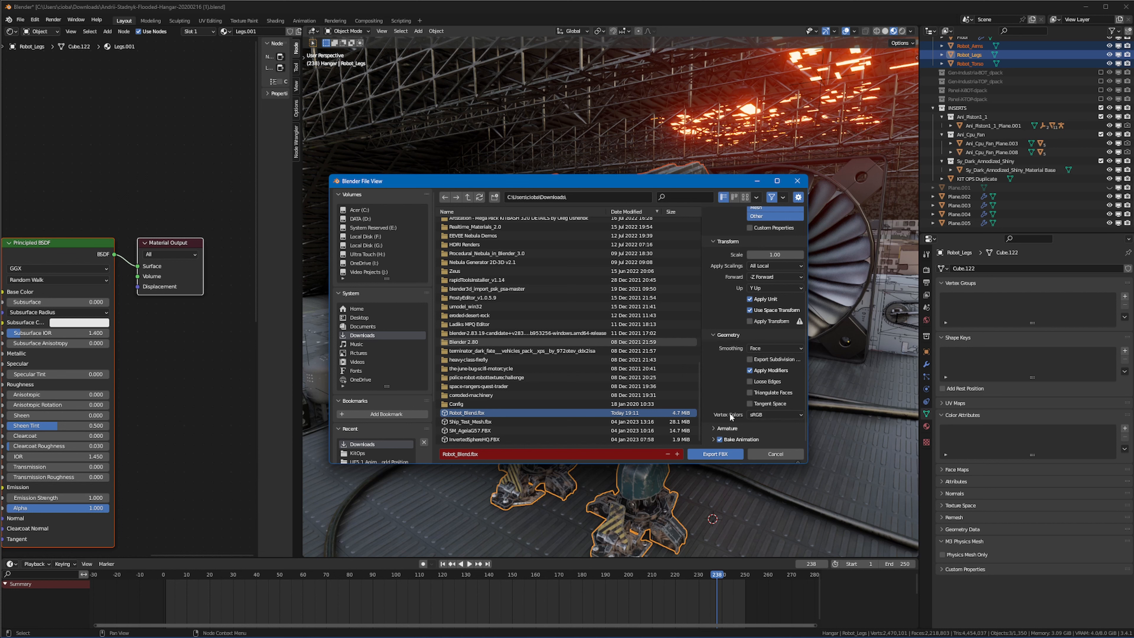
scroll(722, 393, up, 5)
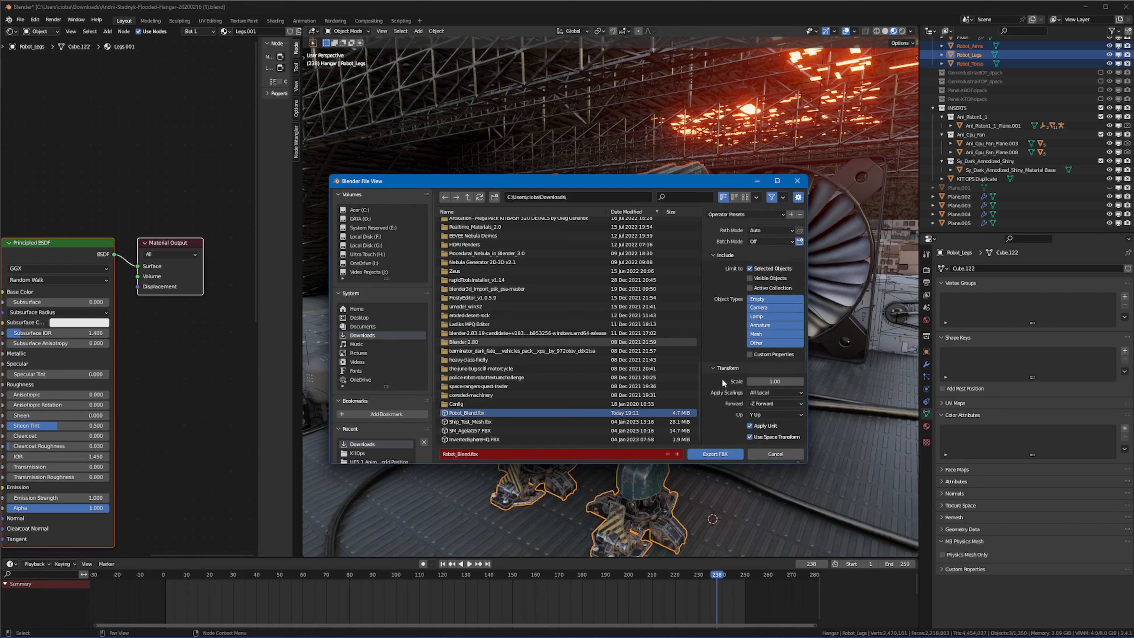
click(695, 454)
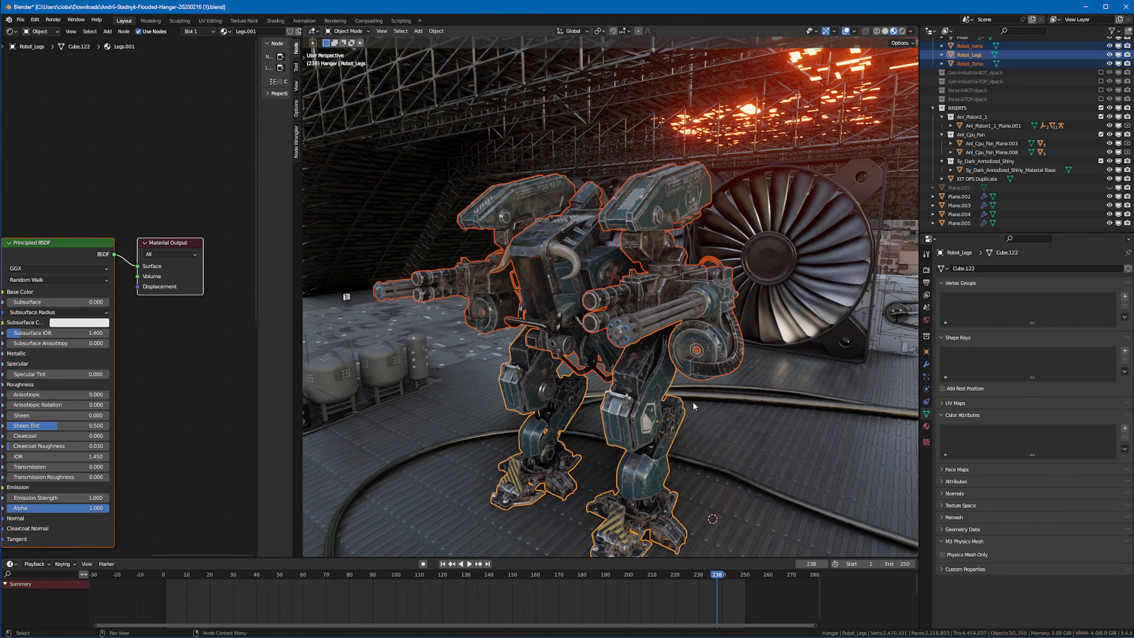
- Select the frame, blades, hub and casing plane of the fan beside the belt-drive wall panel
shift+middle_drag(795, 340, 676, 363)
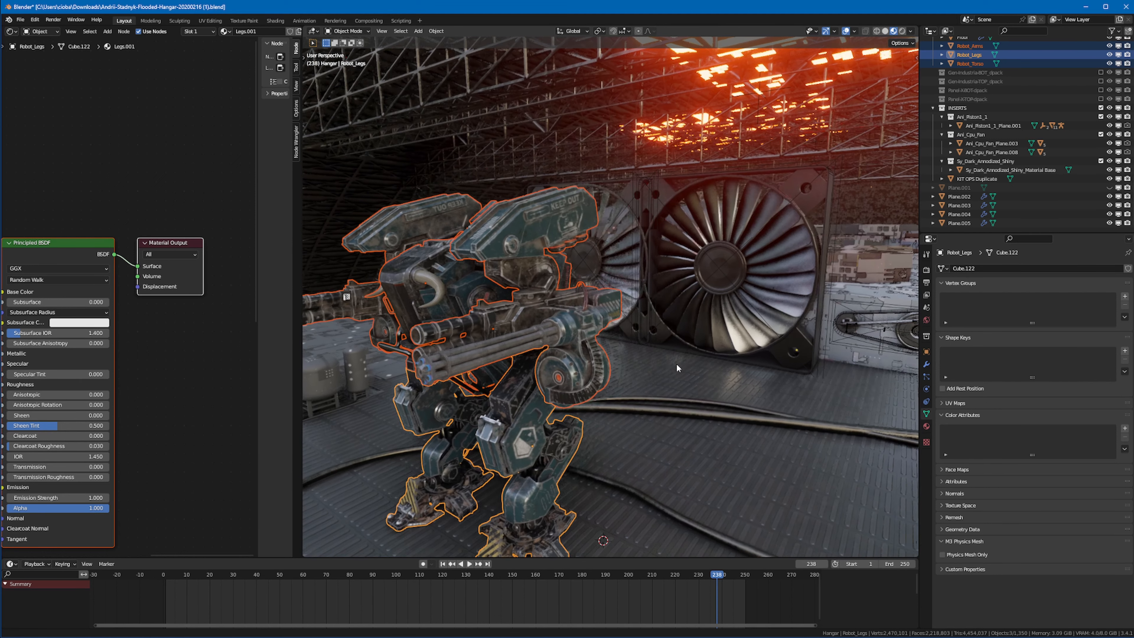
click(779, 340)
shift+middle_drag(779, 345, 736, 365)
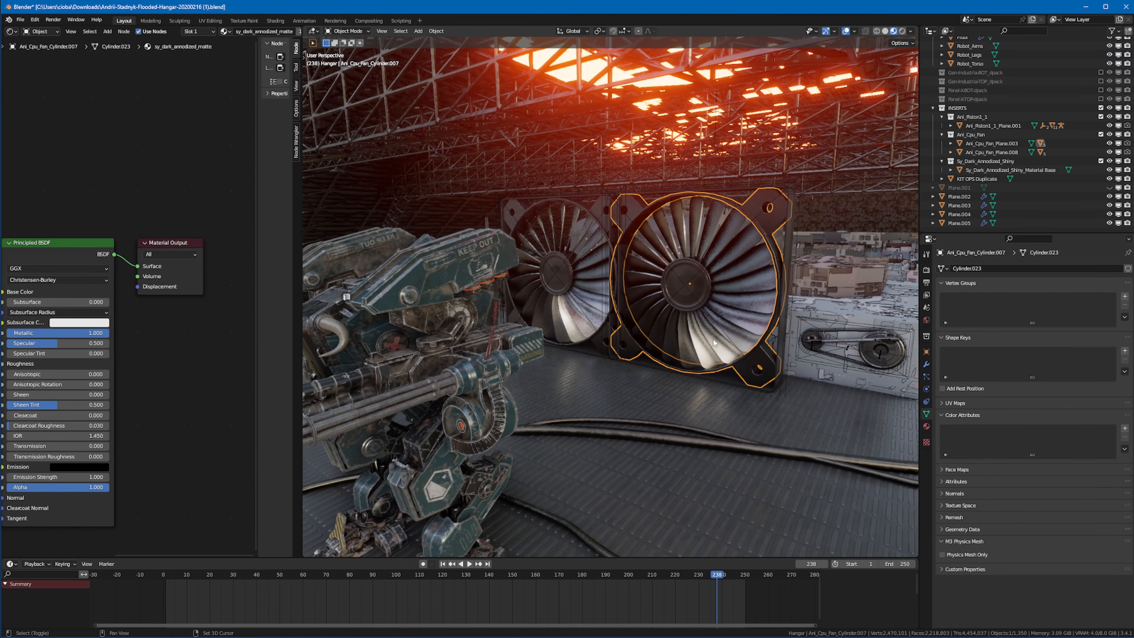
shift+click(738, 290)
shift+click(690, 279)
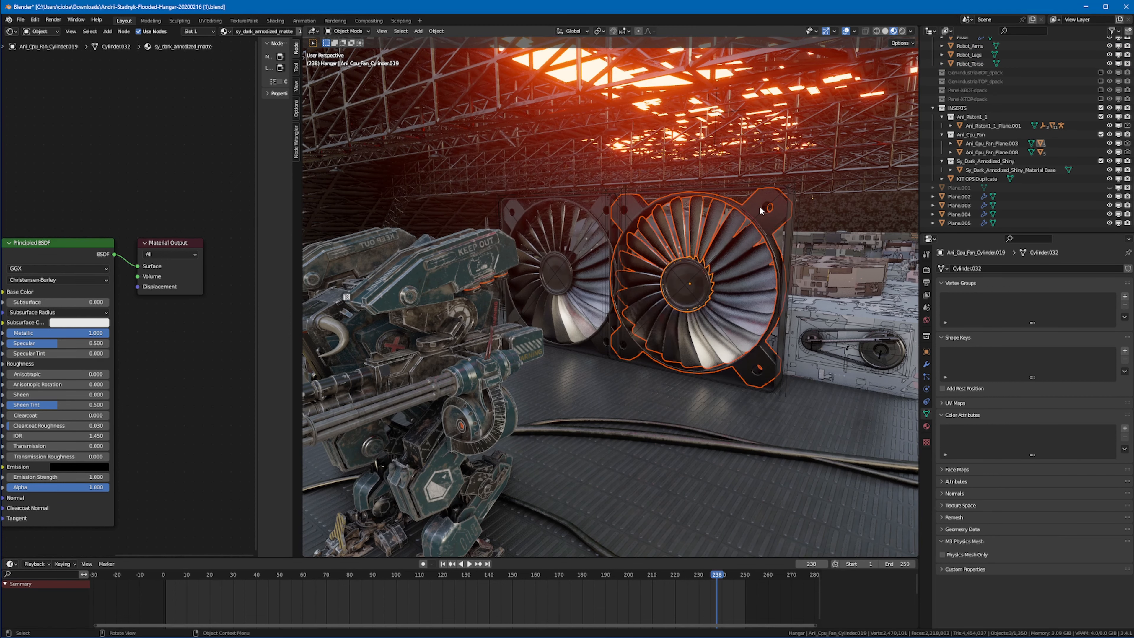
shift+click(789, 242)
key(g)
right_click(692, 297)
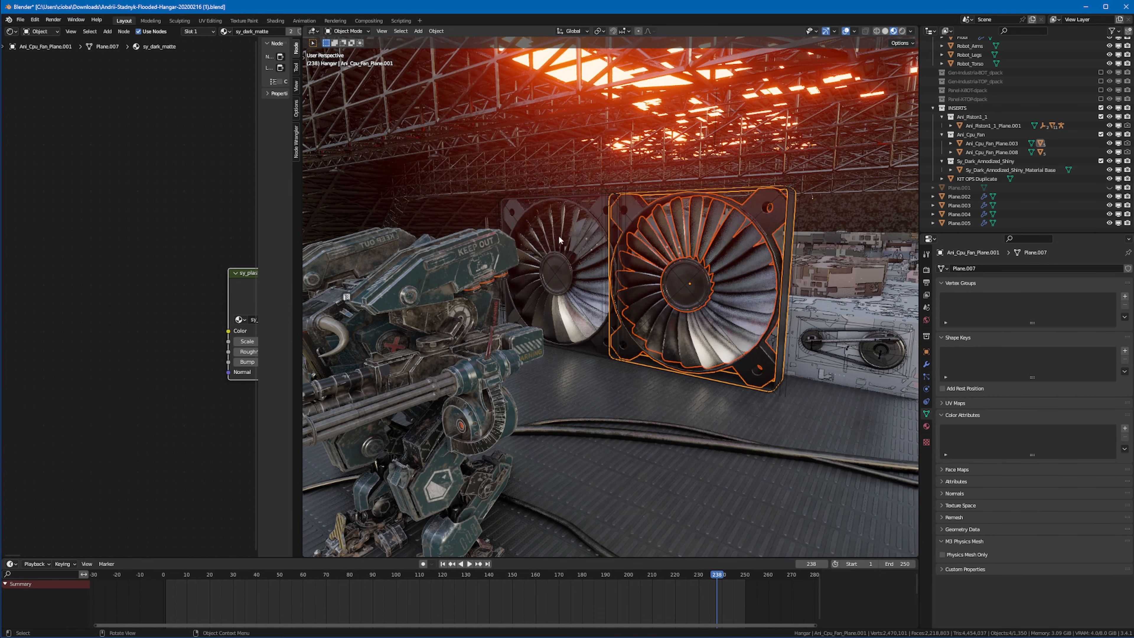
- Export only the selected fan parts to an FBX file named Fan_Mesh.fbx
middle_drag(228, 251, 111, 242)
middle_drag(189, 253, 31, 339)
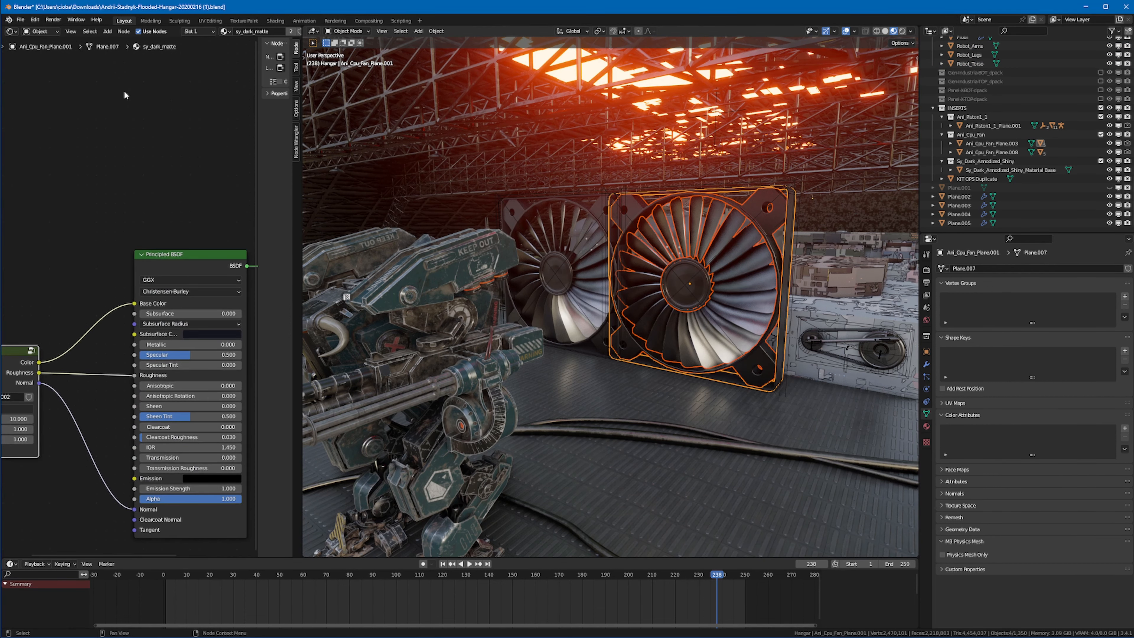
click(20, 20)
mouse_move(53, 148)
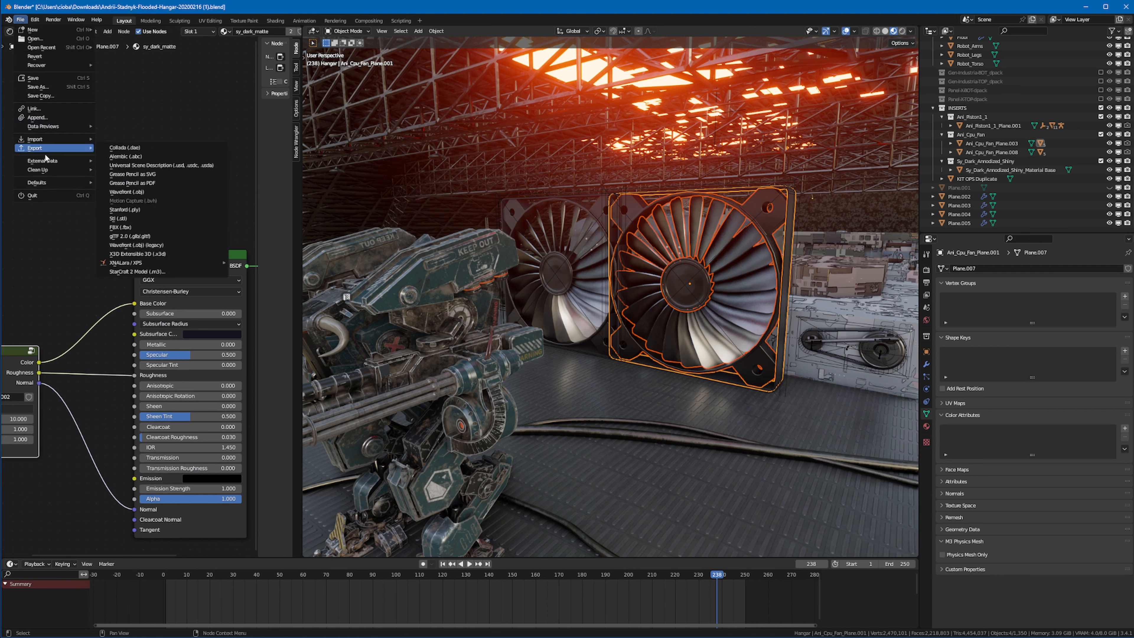
click(123, 226)
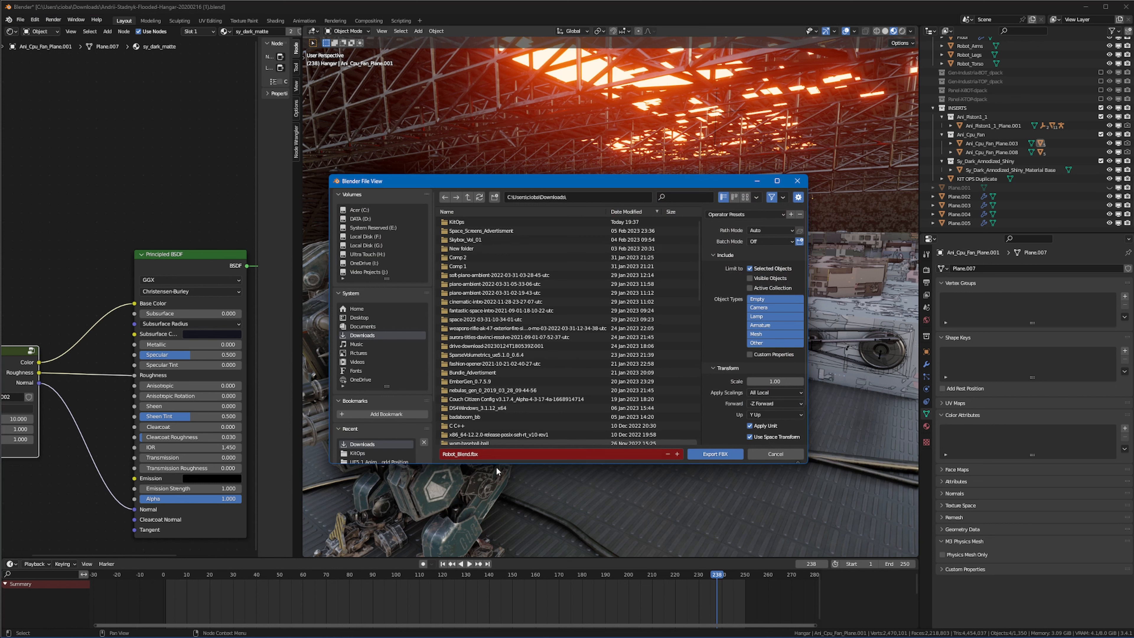
click(501, 452)
text(Fan_CMesh)
key(Return)
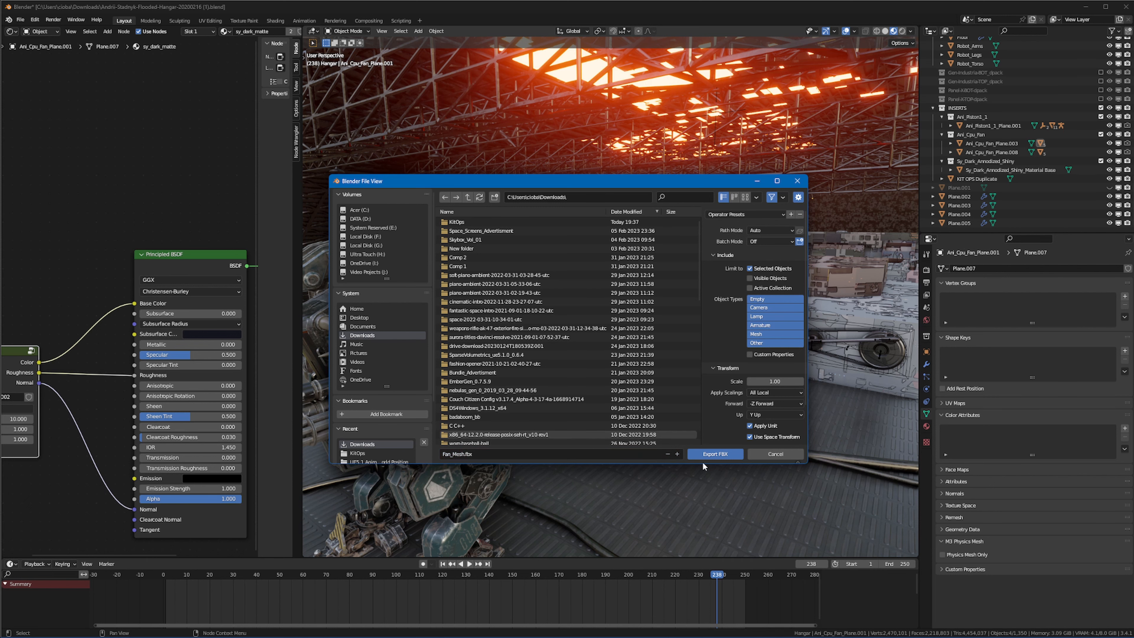
click(714, 453)
middle_drag(757, 326, 723, 249)
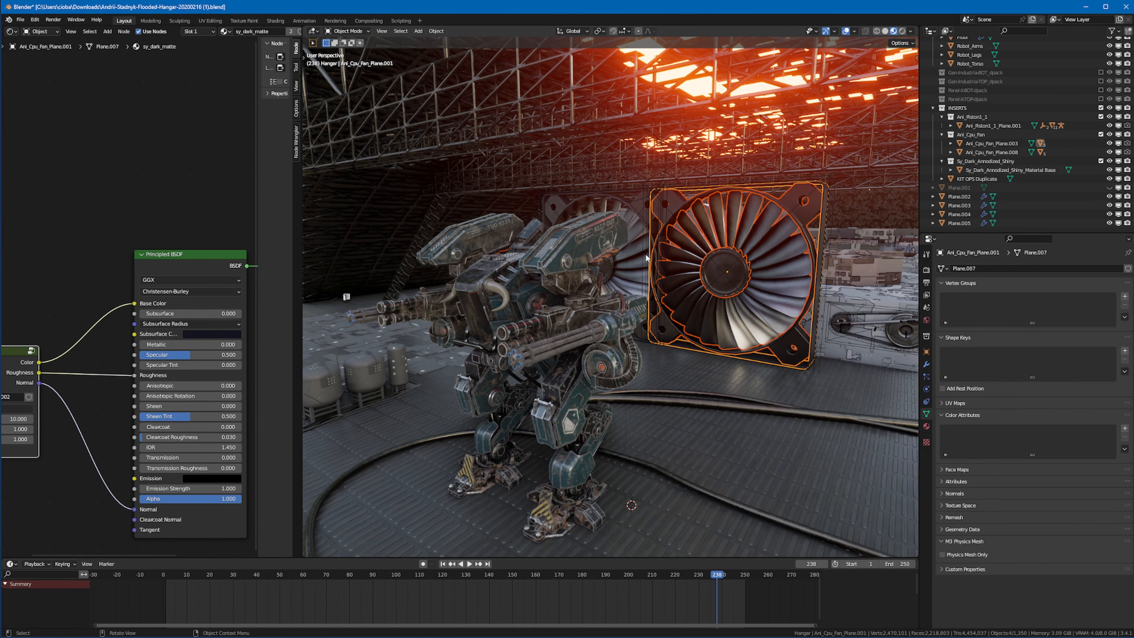
middle_drag(646, 258, 723, 251)
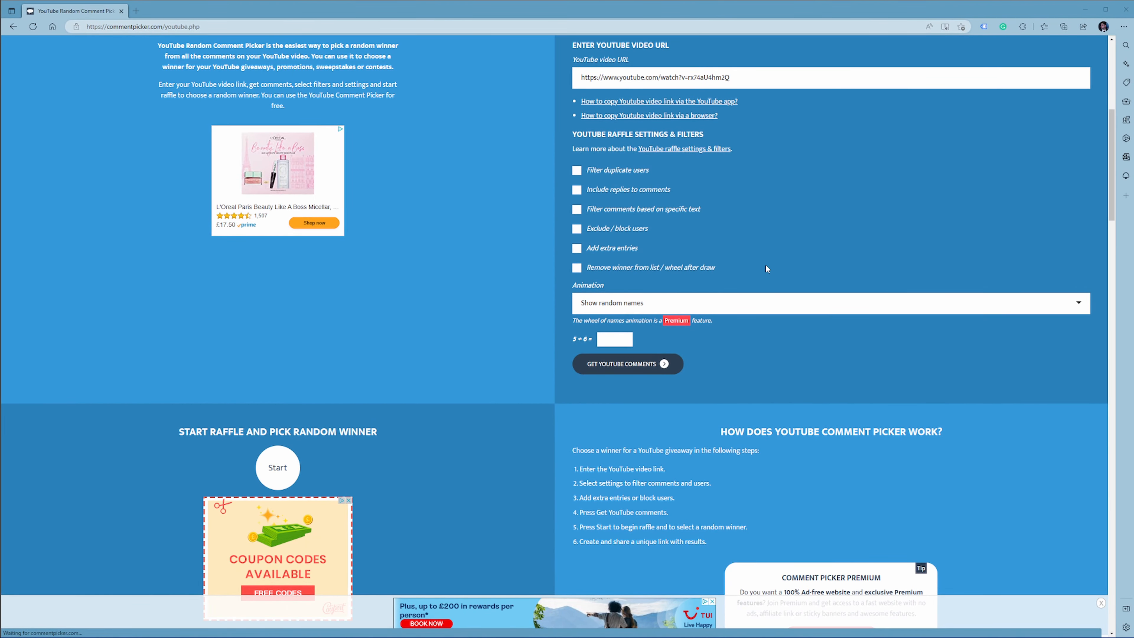
- Turn on the filtering of duplicate users in the raffle settings, without including replies to comments
scroll(765, 264, up, 2)
scroll(714, 273, down, 2)
scroll(605, 255, up, 2)
click(667, 166)
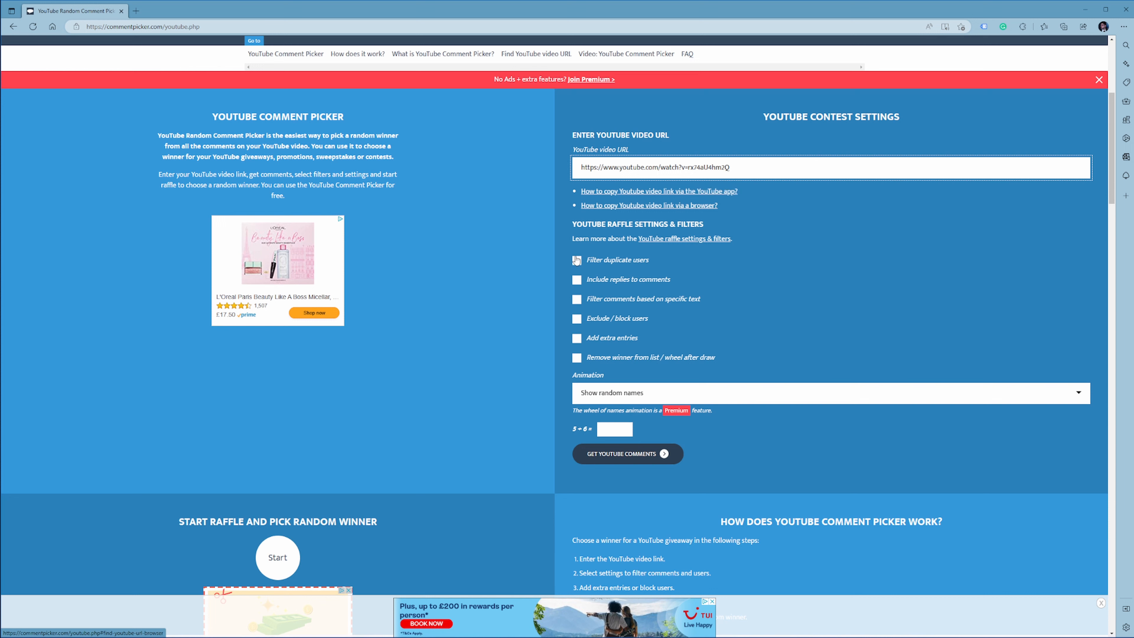
click(577, 261)
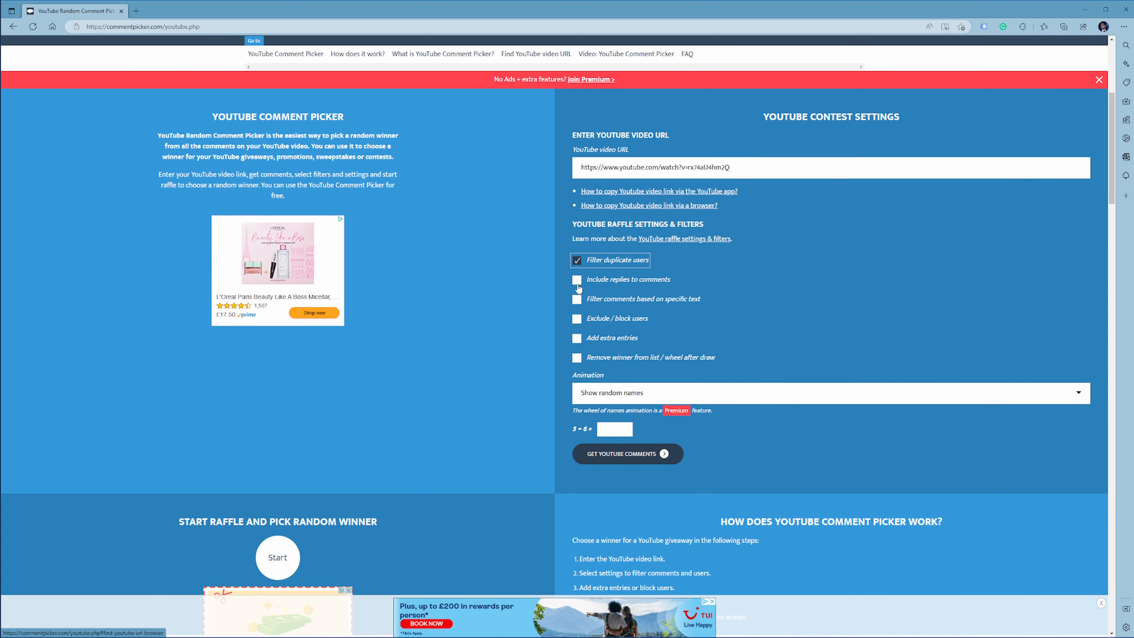
click(577, 284)
click(580, 283)
- Answer the arithmetic check with 11 and fetch the YouTube comments for the entered video
scroll(609, 308, down, 2)
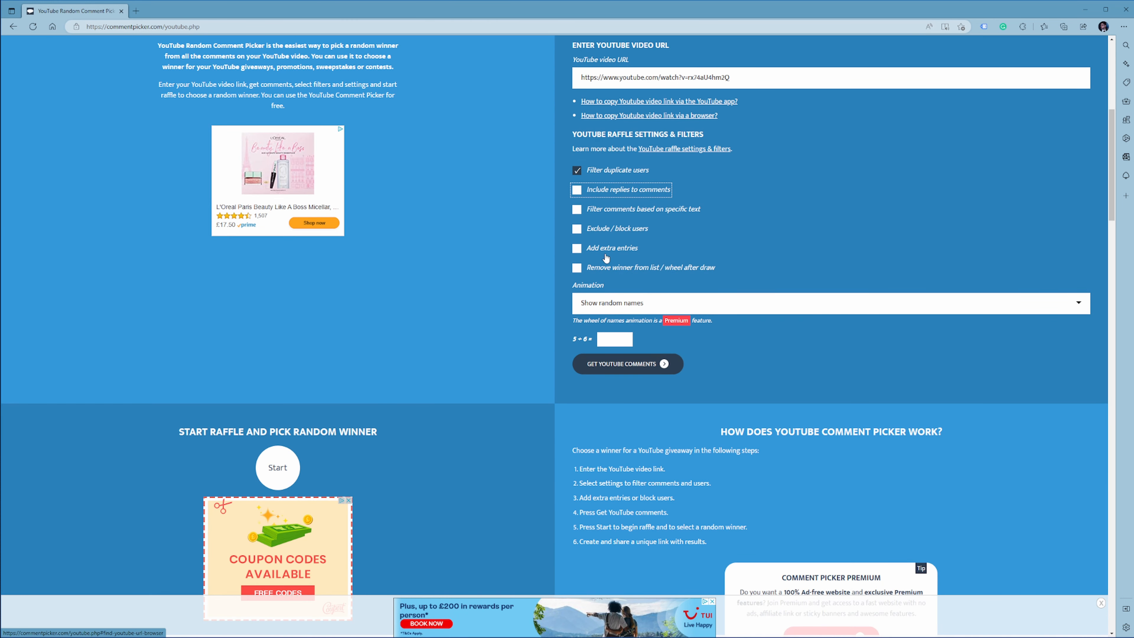
click(616, 342)
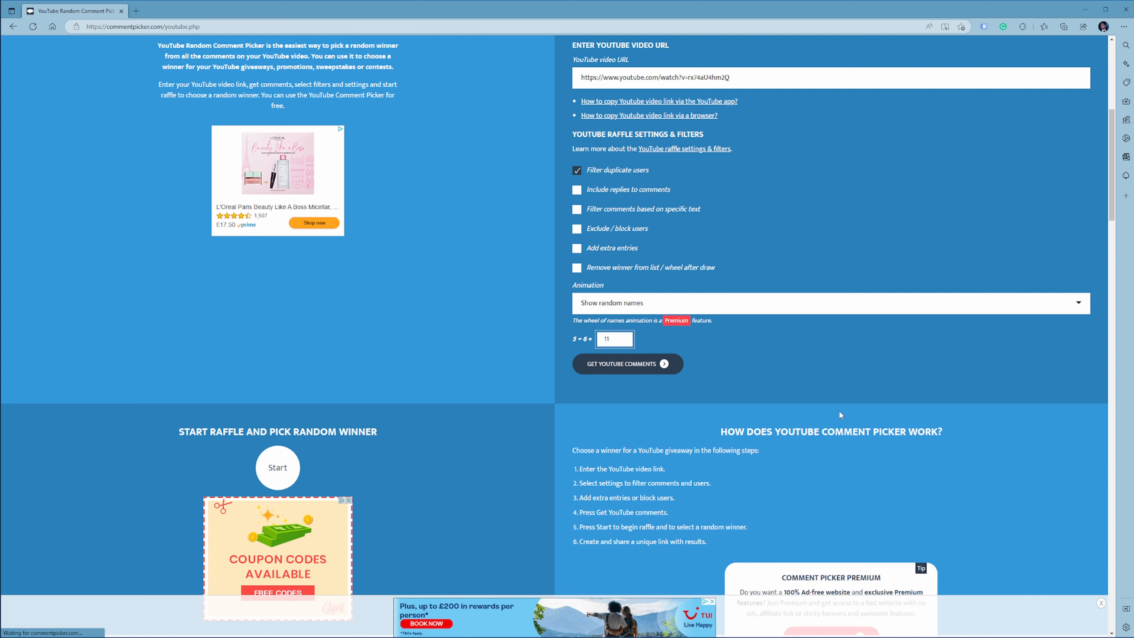
click(623, 367)
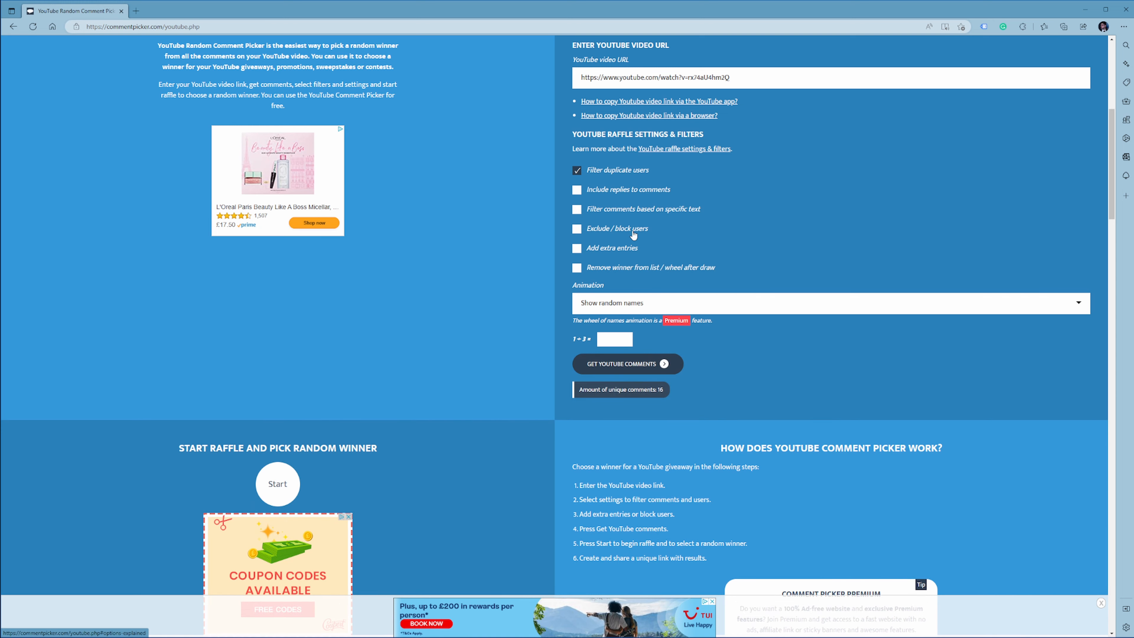
- Start the raffle to pick a random winner from the fetched comments
scroll(635, 257, down, 1)
scroll(632, 254, down, 6)
scroll(592, 246, up, 4)
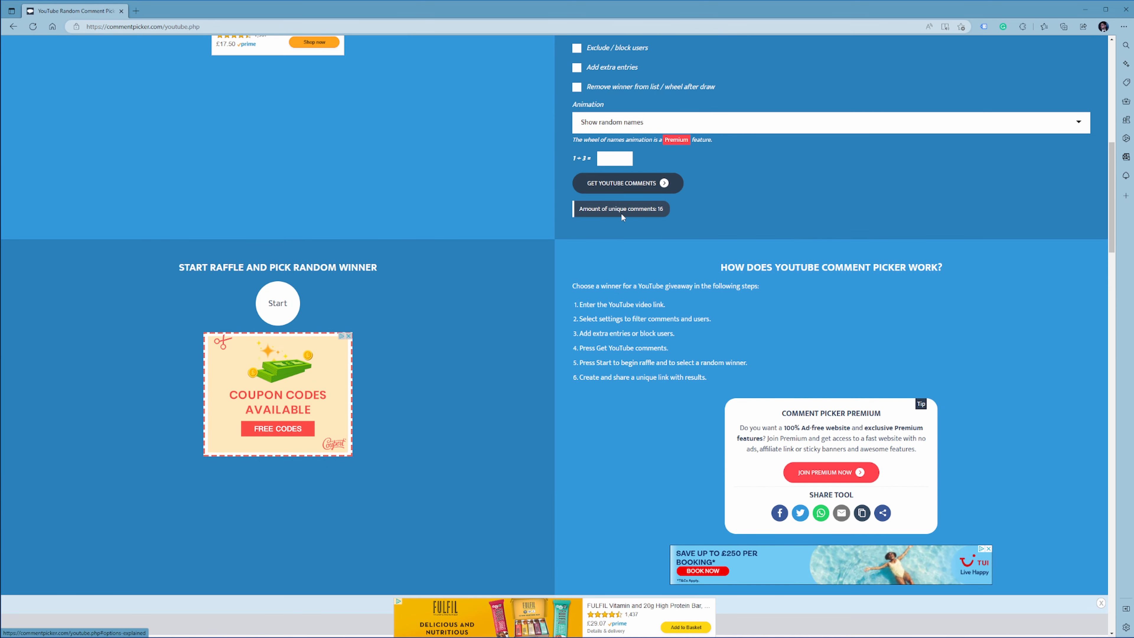
click(264, 303)
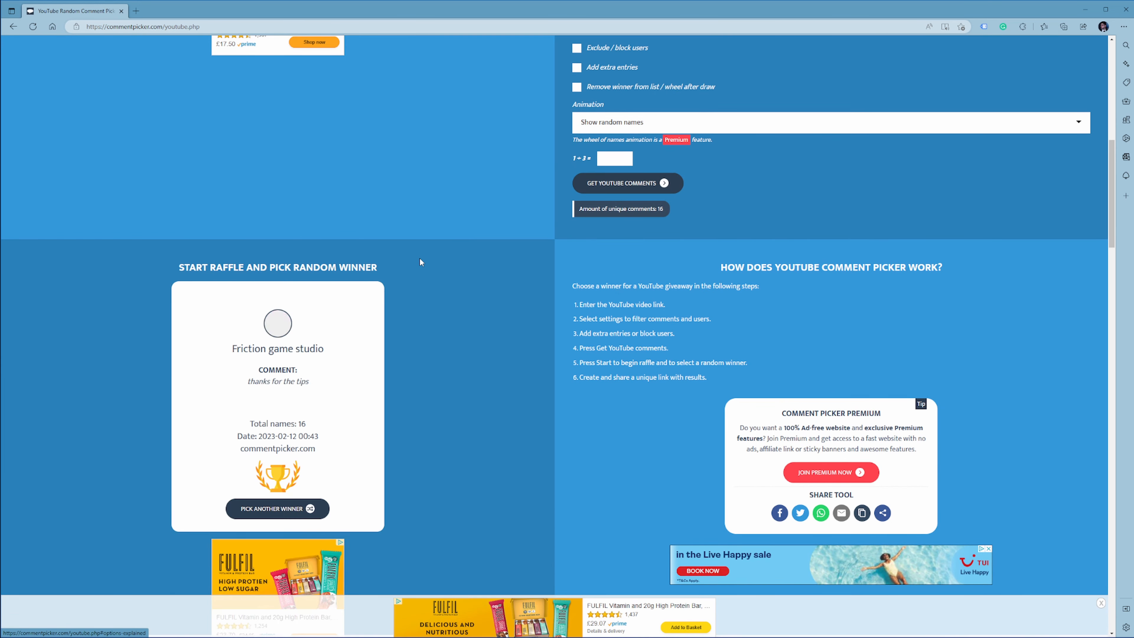
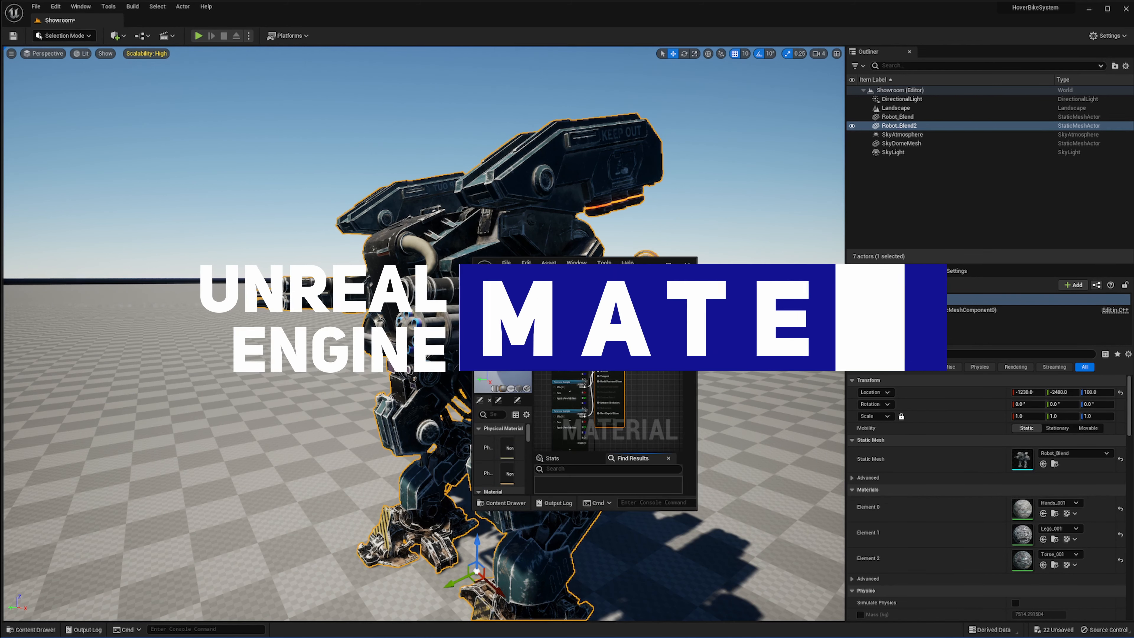
- In Unreal Engine, dock the Hands_001 material editor beside the Showroom level and move the result node well away from the texture samples
drag(532, 276, 213, 22)
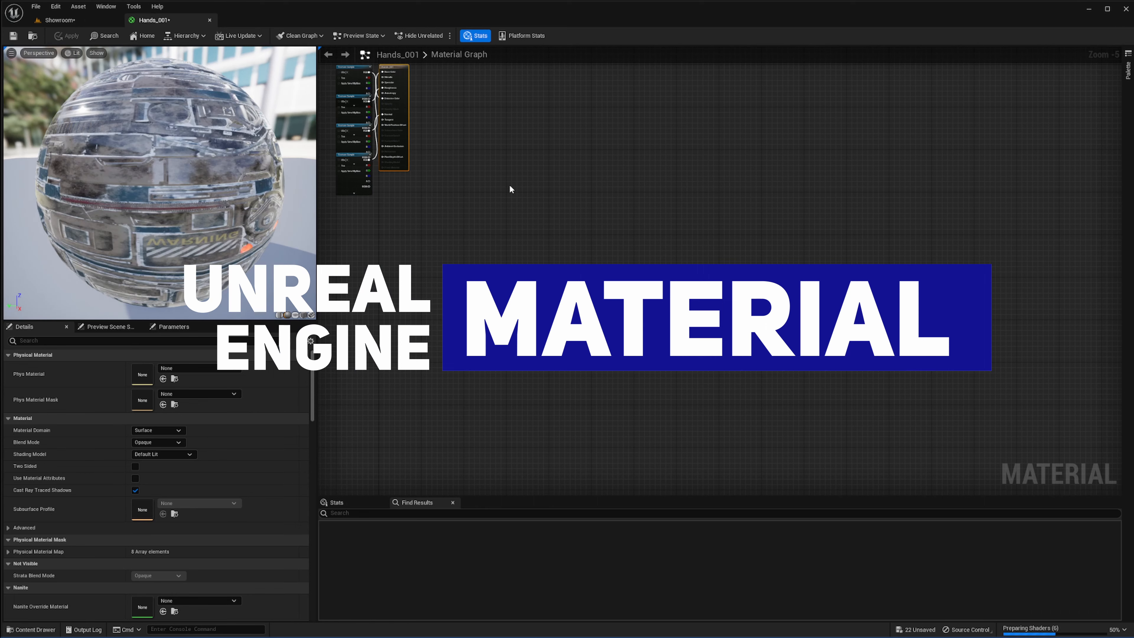
right_drag(508, 187, 680, 261)
scroll(594, 205, up, 5)
right_drag(663, 223, 673, 230)
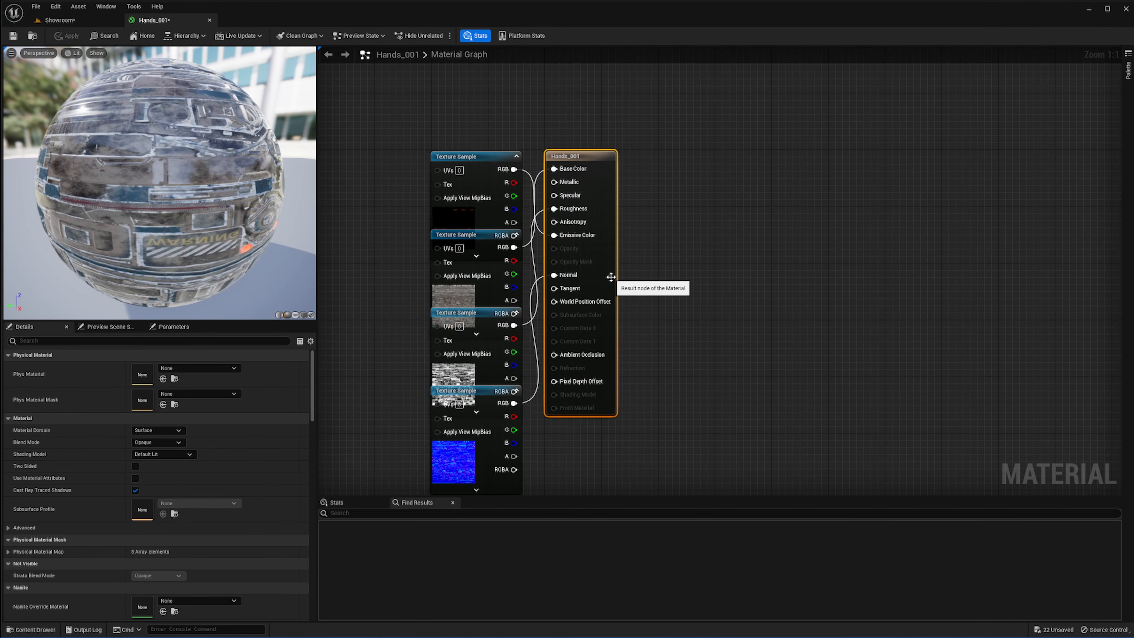
drag(618, 267, 969, 248)
right_drag(799, 190, 784, 257)
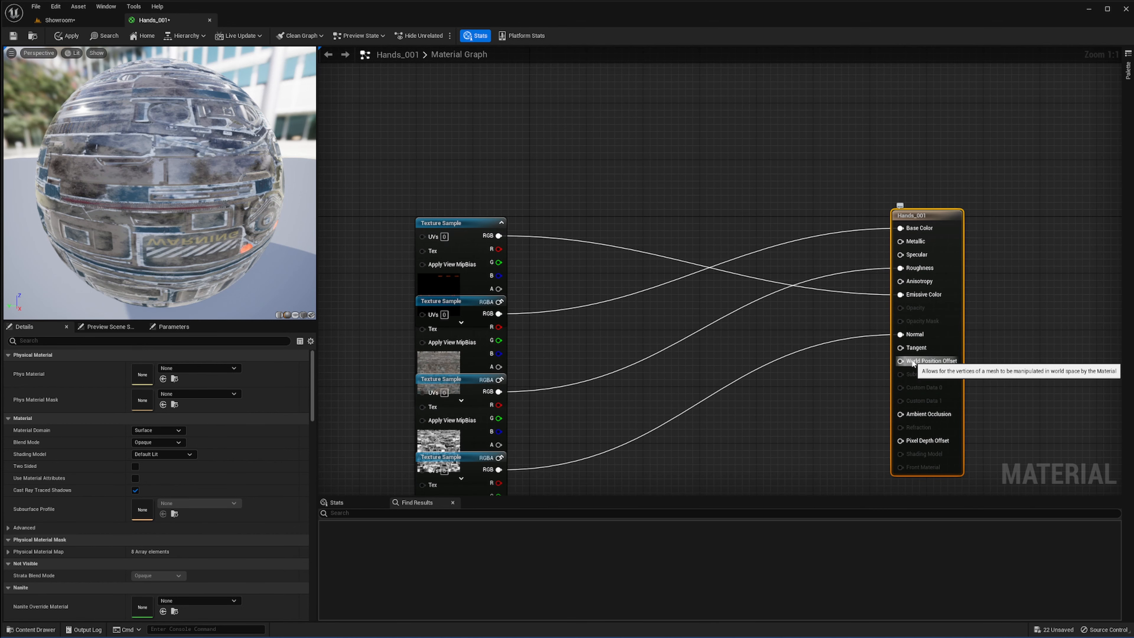
- Add a BitMask node above the texture samples and connect its Result to the material's Base Color
right_drag(606, 100, 607, 131)
right_click(608, 132)
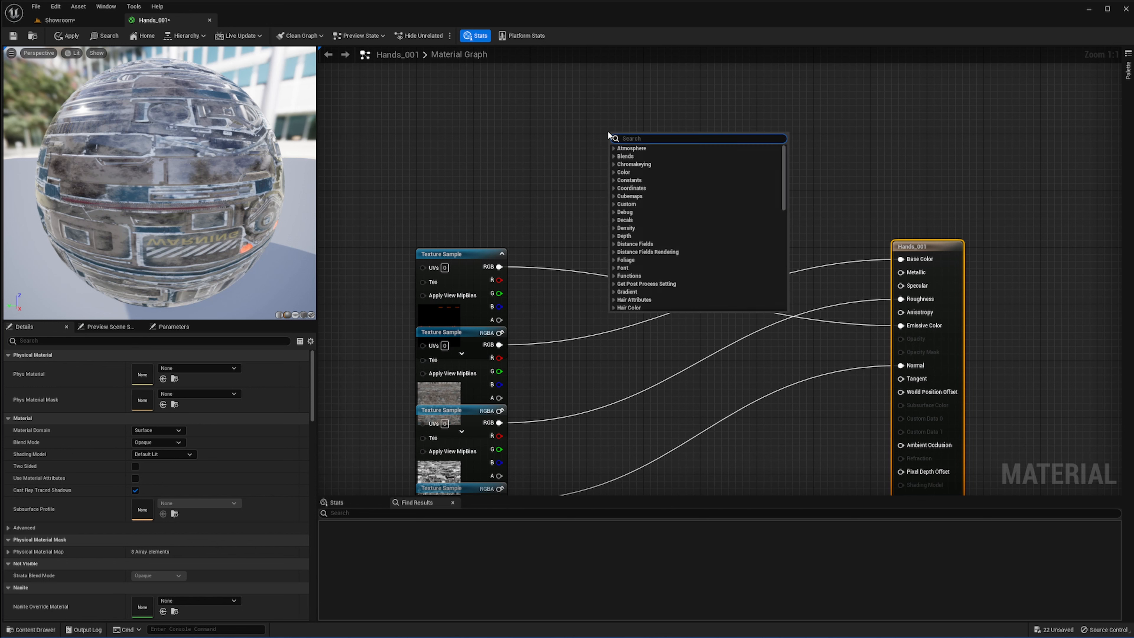
text(bit)
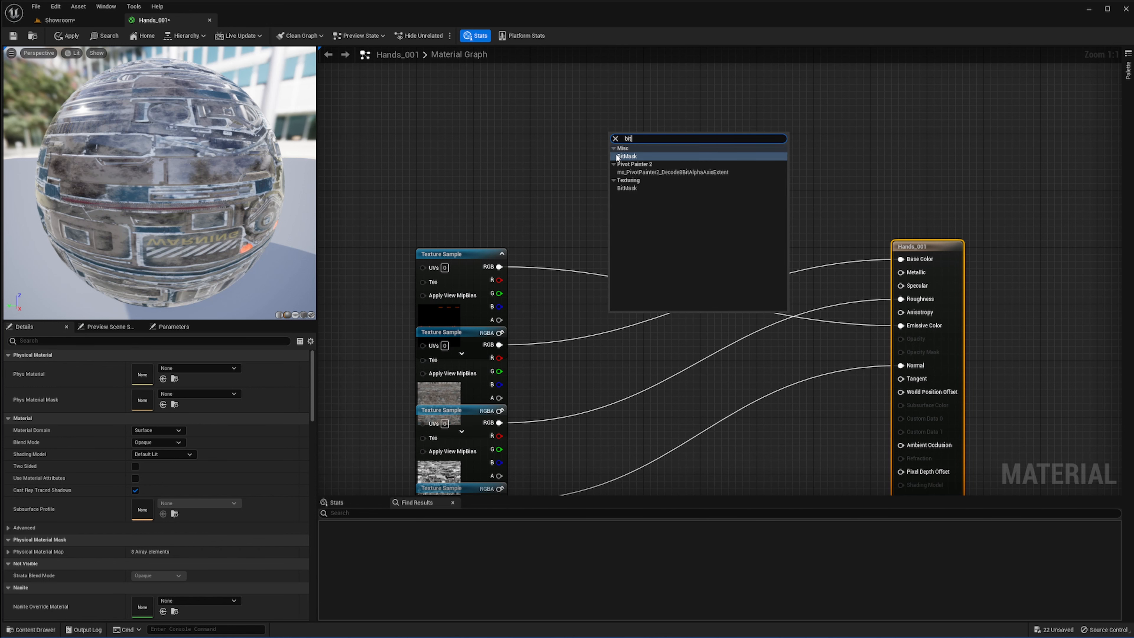
click(618, 156)
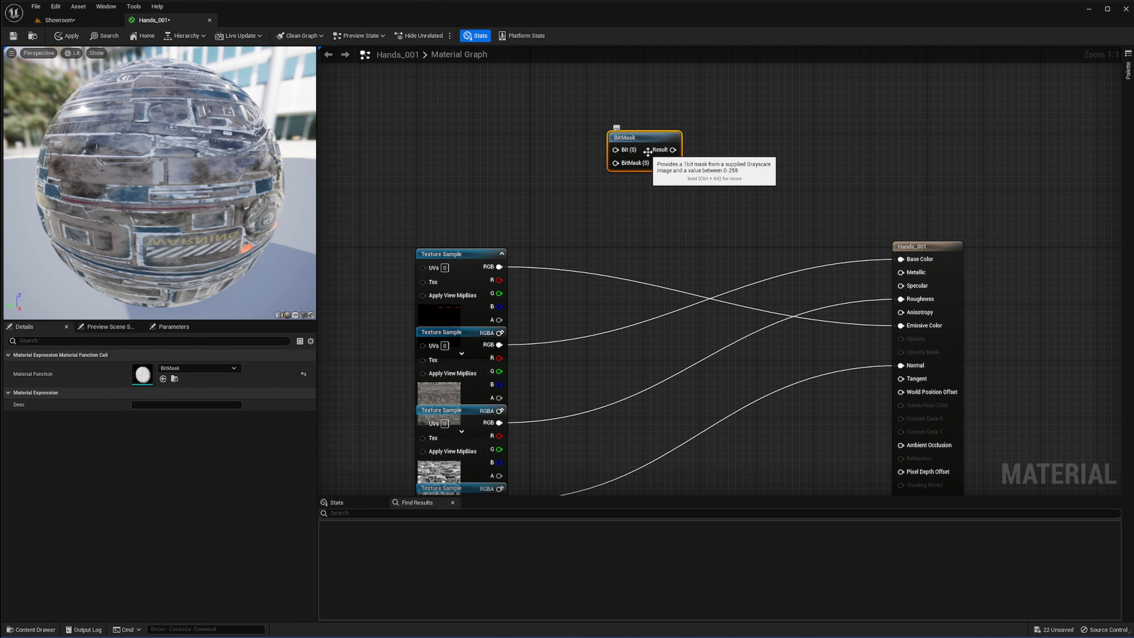
drag(673, 150, 900, 259)
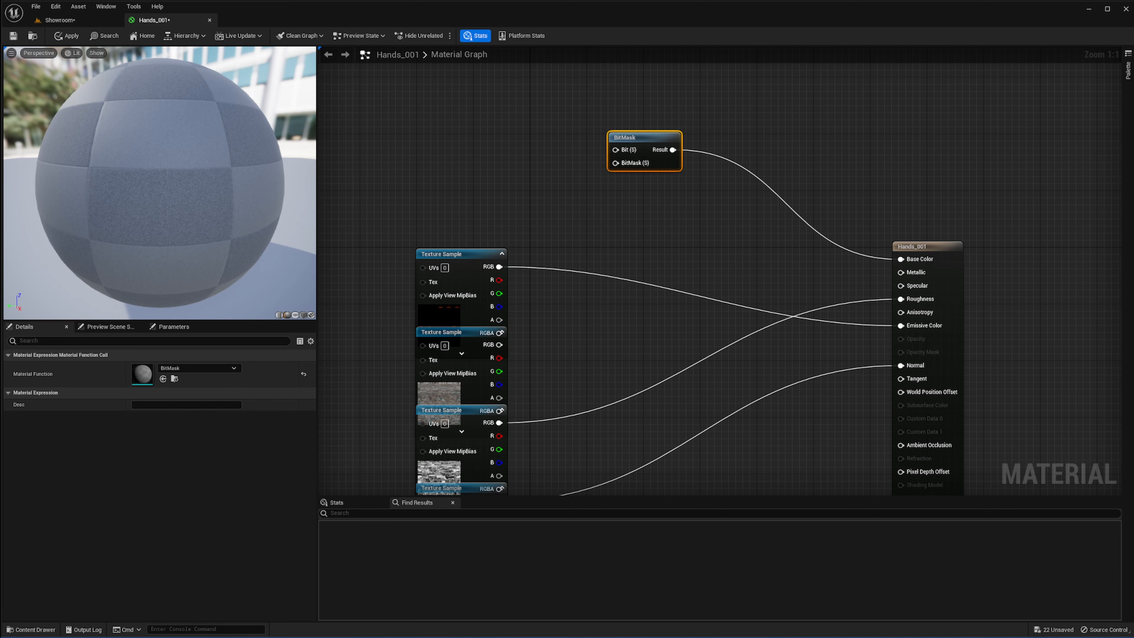
- Add a Vertex Color node, connect its combined color output to the BitMask's Bit input, and arrange both nodes
right_drag(666, 160, 767, 198)
drag(767, 198, 746, 187)
right_click(495, 122)
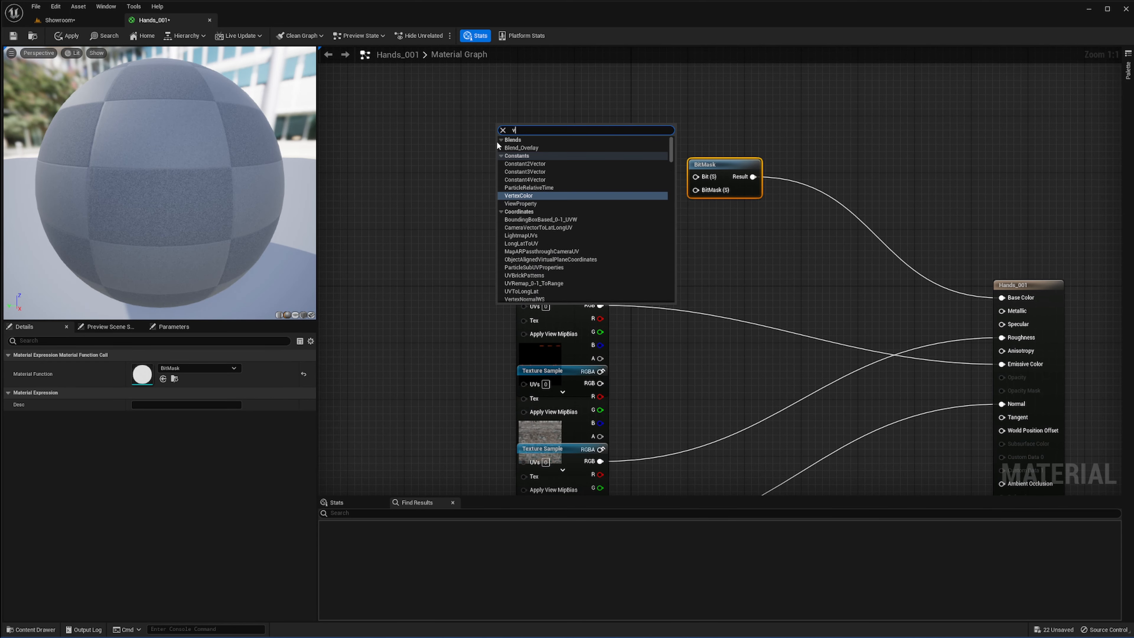
text(vertex)
key(Return)
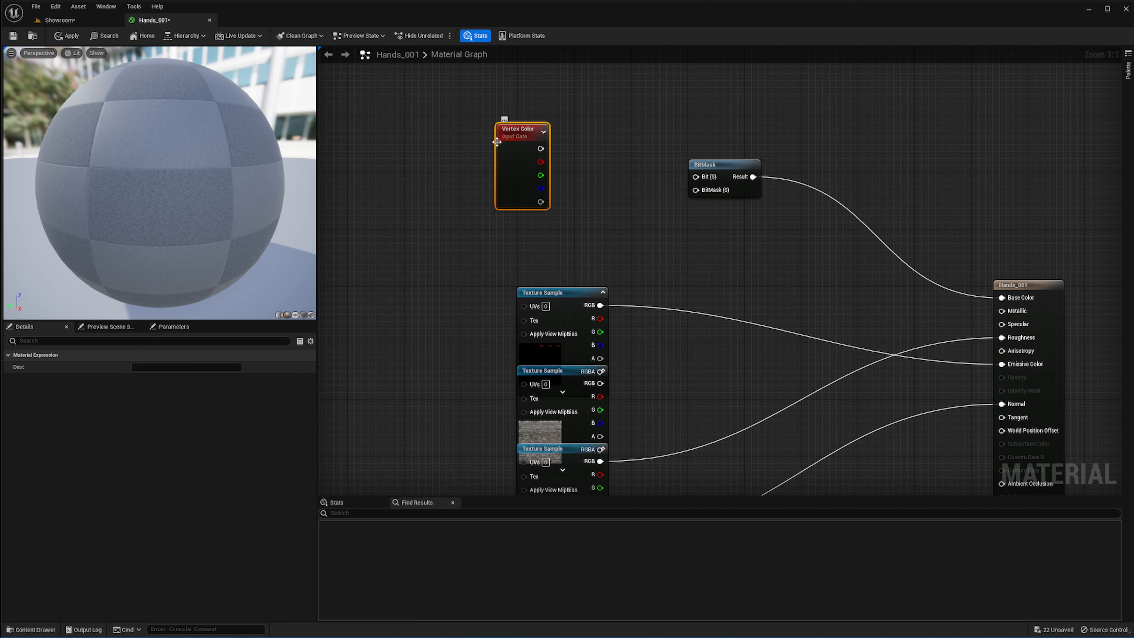
drag(541, 148, 696, 177)
drag(498, 141, 506, 99)
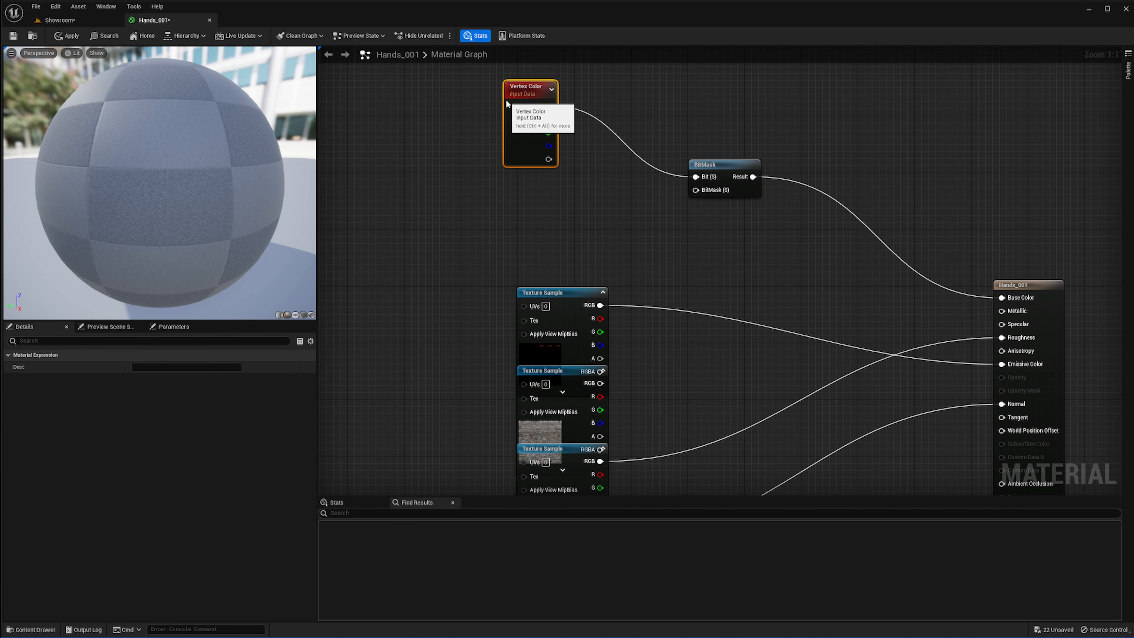
right_drag(575, 151, 585, 201)
click(718, 220)
drag(718, 221, 703, 227)
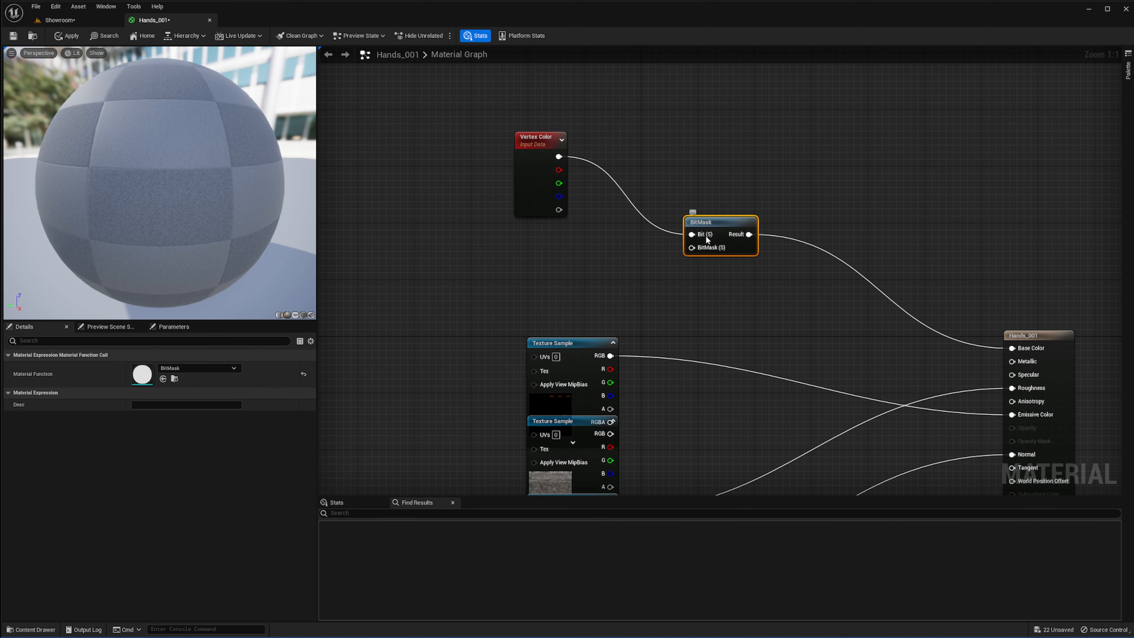
- Add a Constant node of 0.0 below Vertex Color, connect it to the BitMask (S) input, and apply the material
right_drag(582, 252, 573, 250)
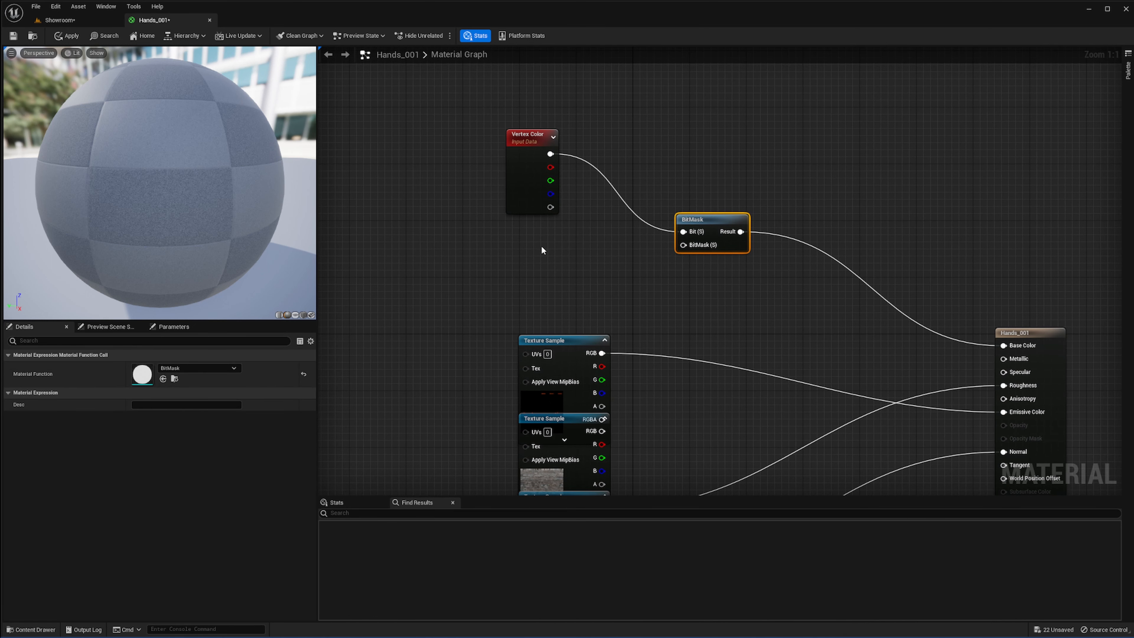
click(538, 247)
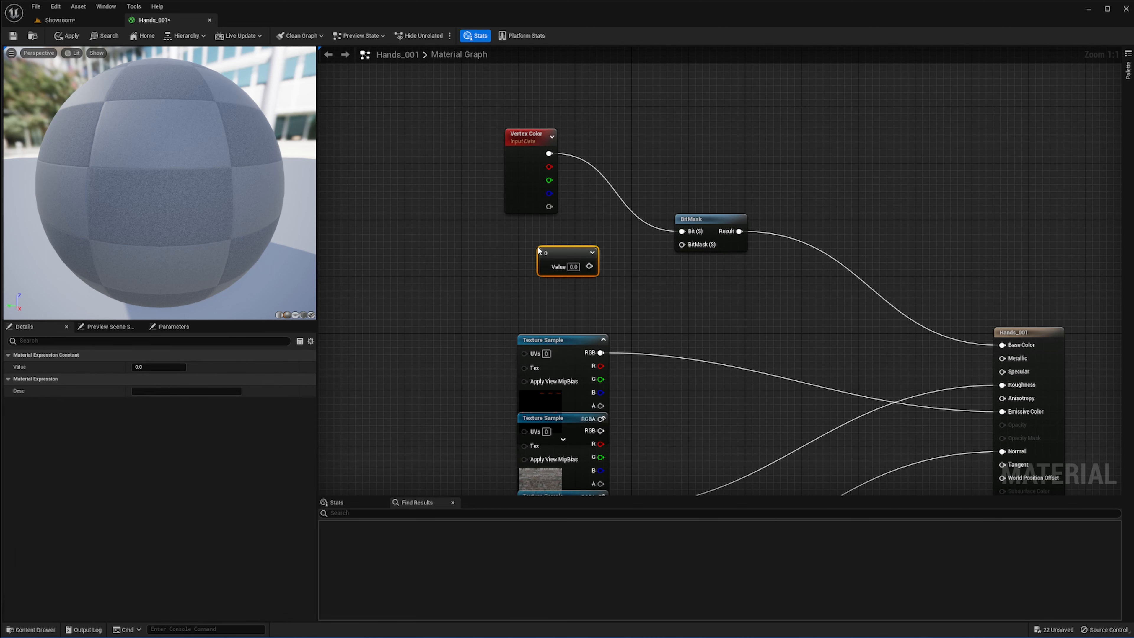
drag(569, 262, 682, 244)
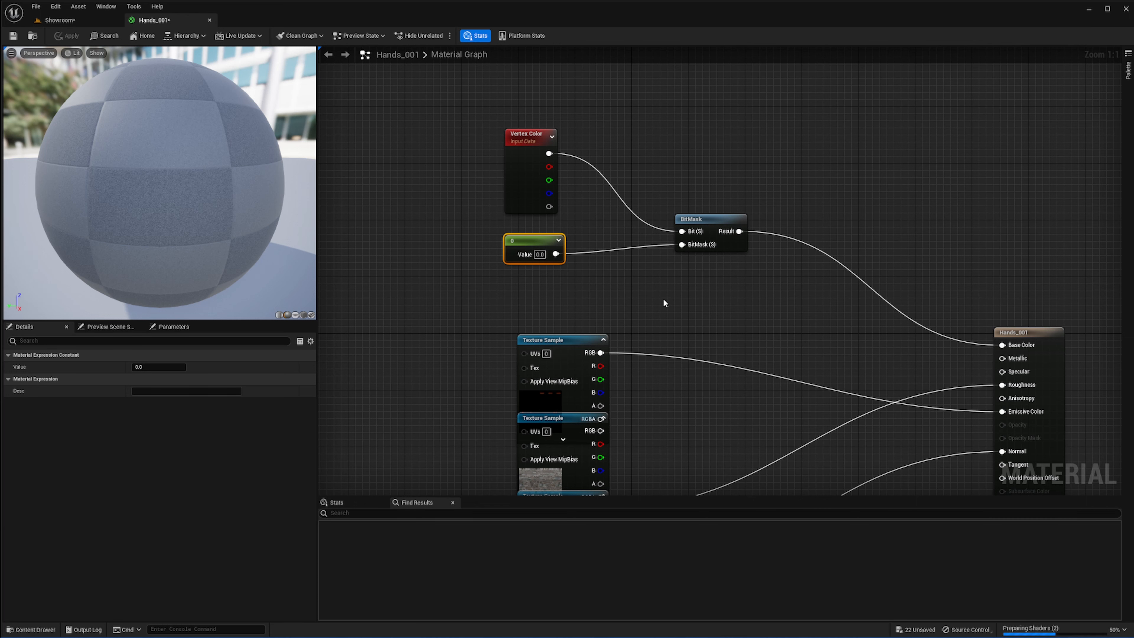
- Examine the robot in the Showroom level from several angles to check the material on its arms
click(60, 20)
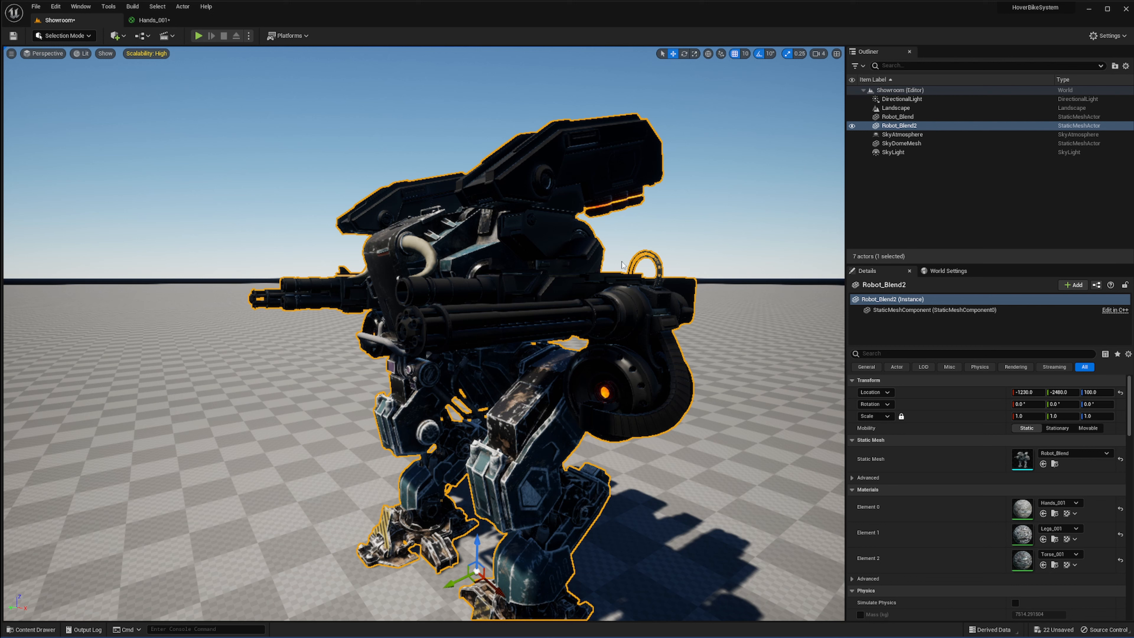
key(Escape)
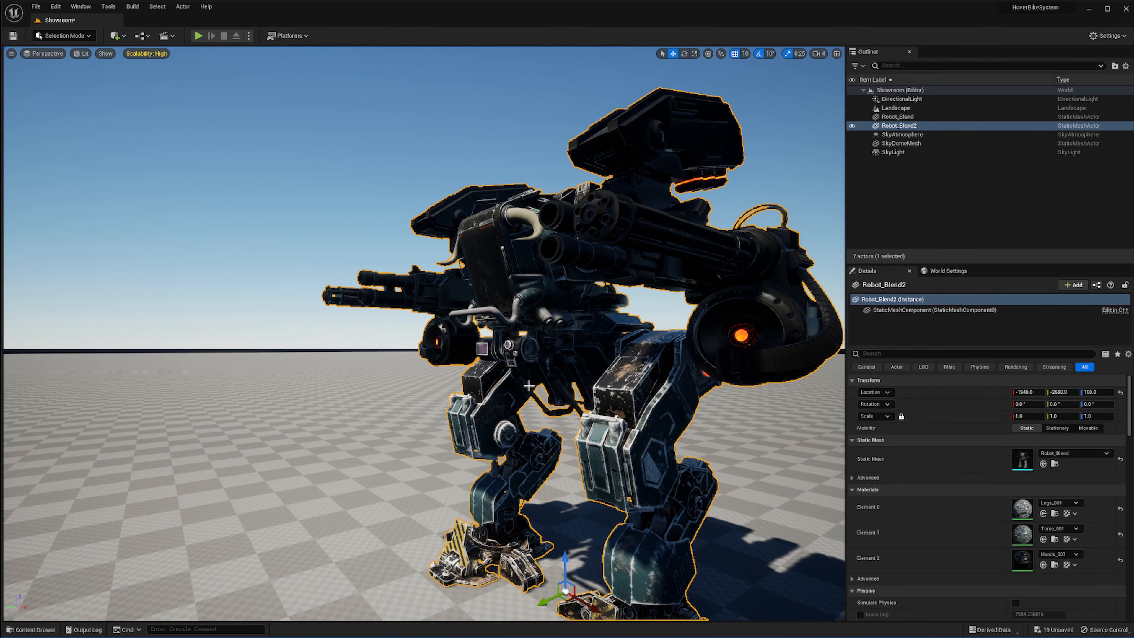
right_drag(424, 333, 379, 333)
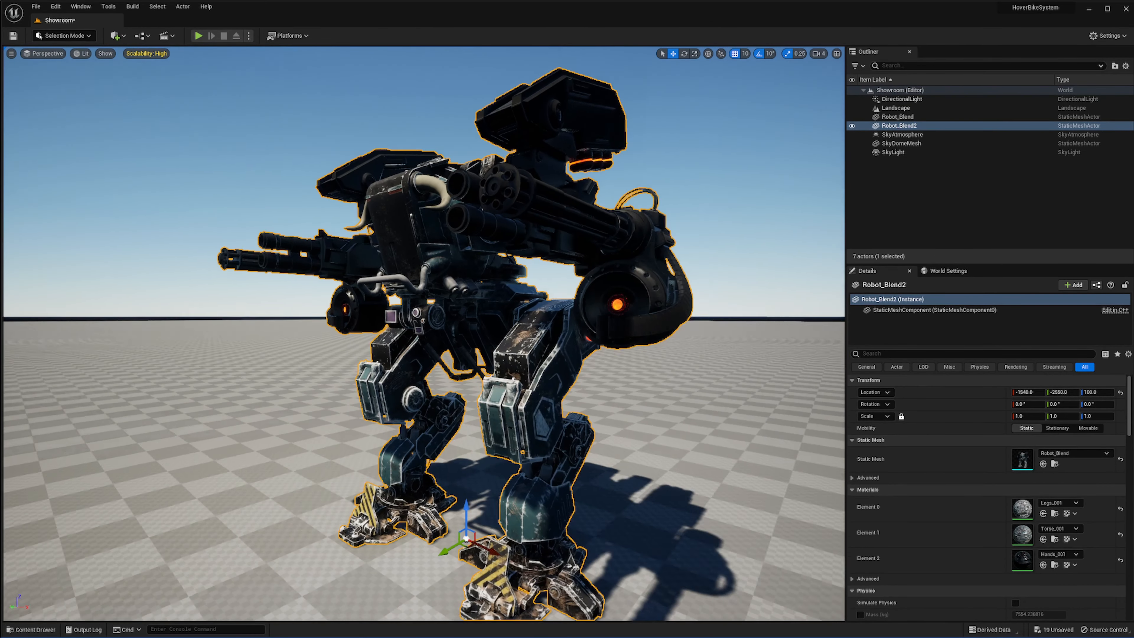
right_drag(424, 333, 388, 328)
right_drag(642, 288, 587, 311)
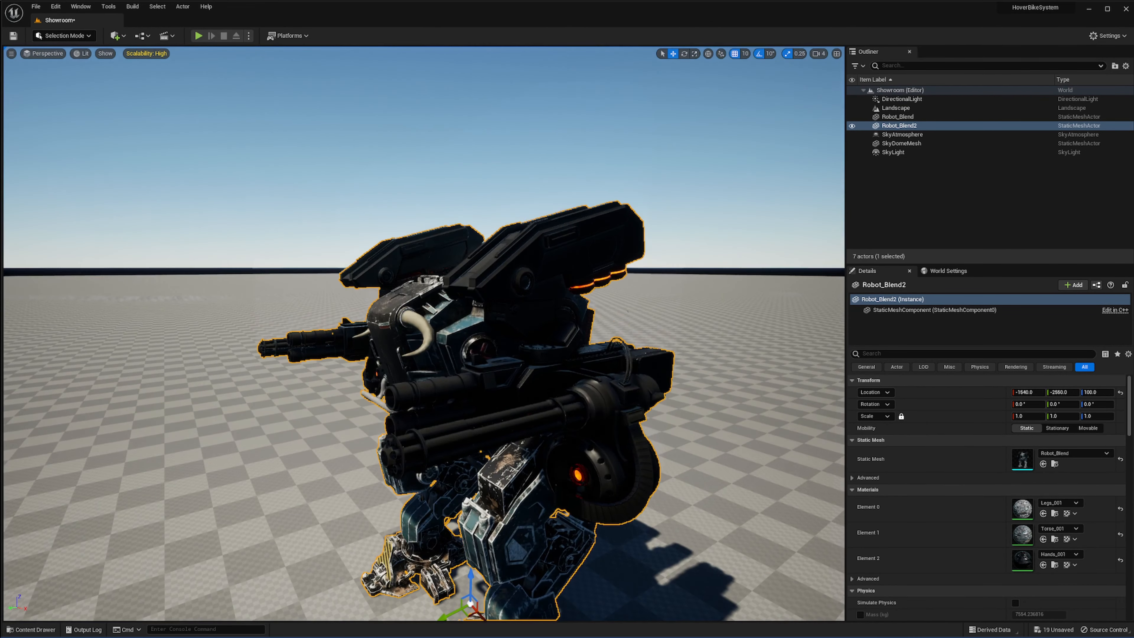
right_drag(643, 291, 592, 311)
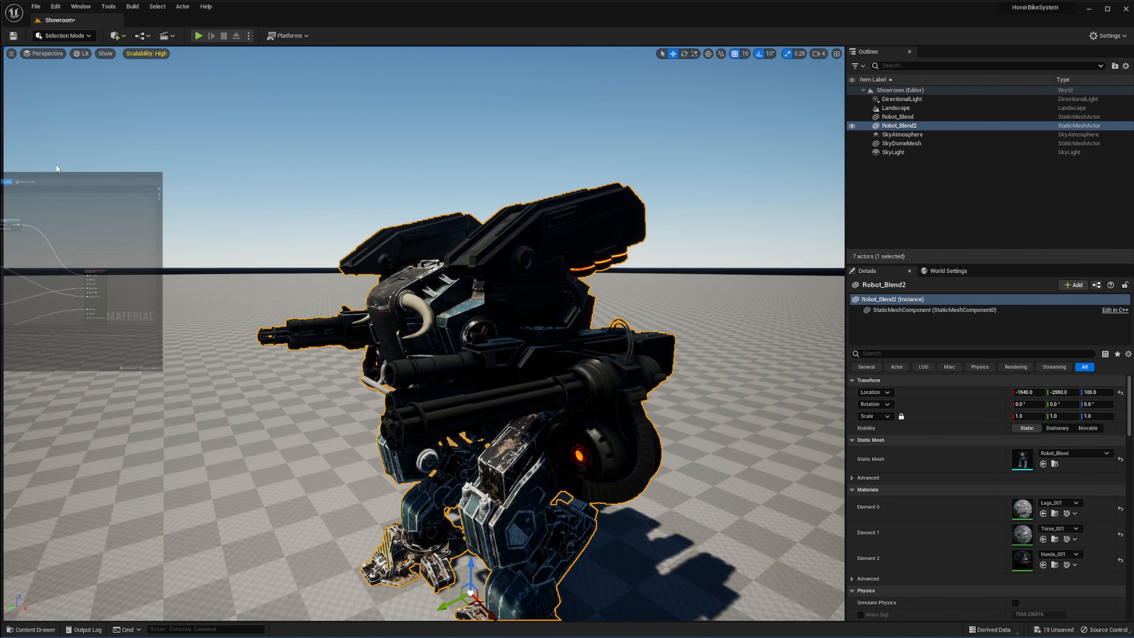
- Dock the floating Hands_001 material editor beside the Showroom level and bring its graph to the front
drag(154, 52, 158, 20)
click(93, 22)
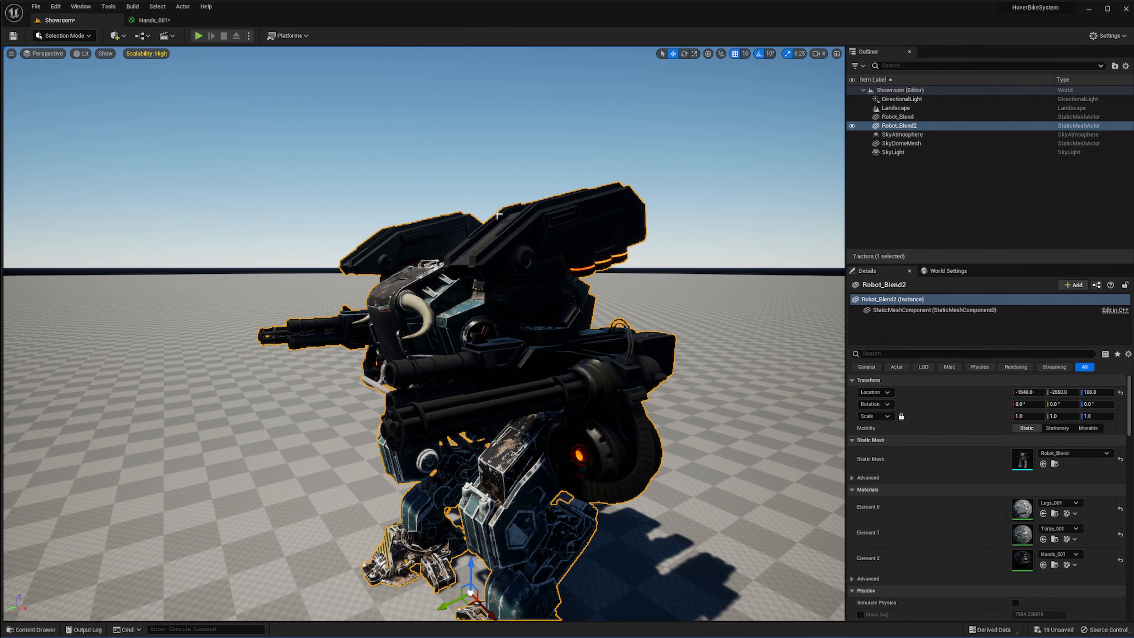
click(154, 20)
scroll(545, 287, up, 2)
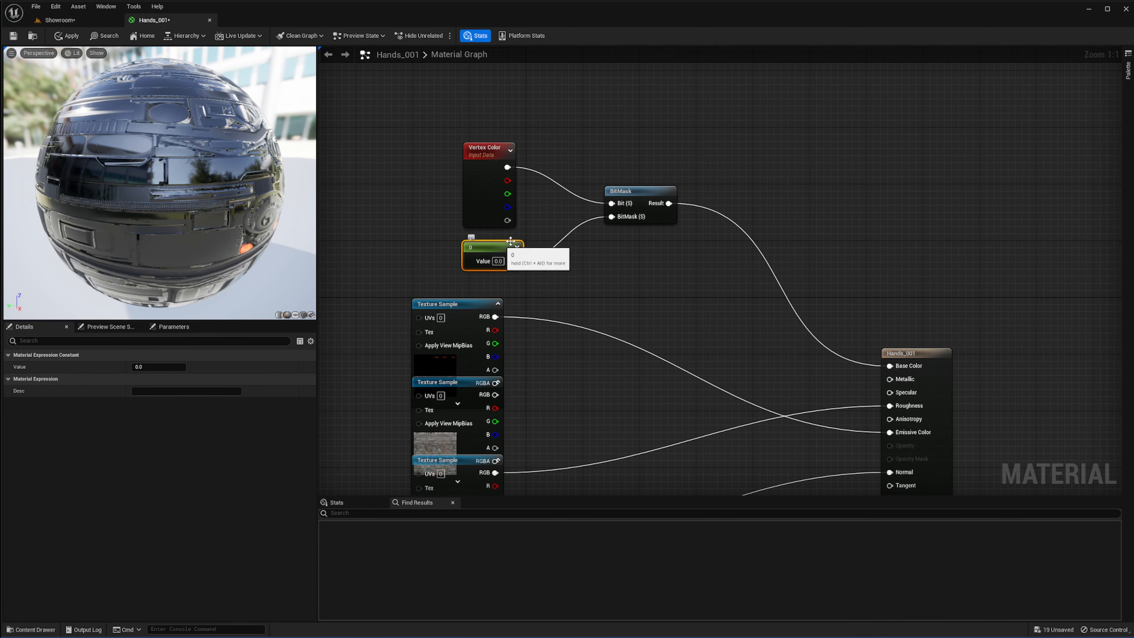
- Position the Vertex Color node directly above the 0 constant and select the BitMask node
drag(480, 201, 473, 208)
right_drag(647, 179, 677, 201)
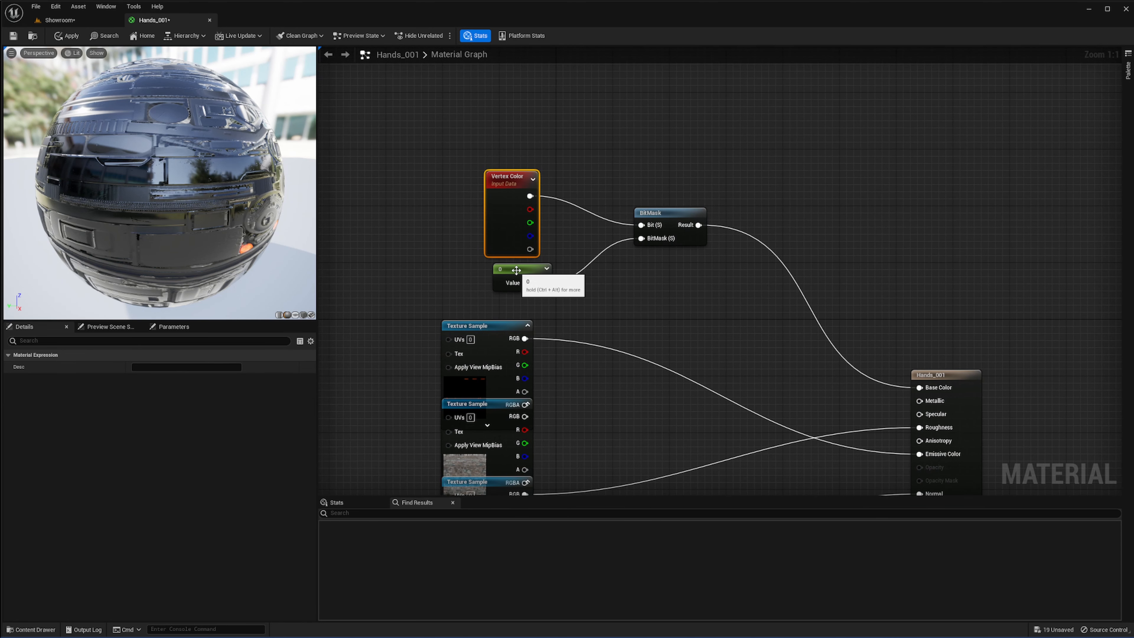
drag(520, 233, 529, 236)
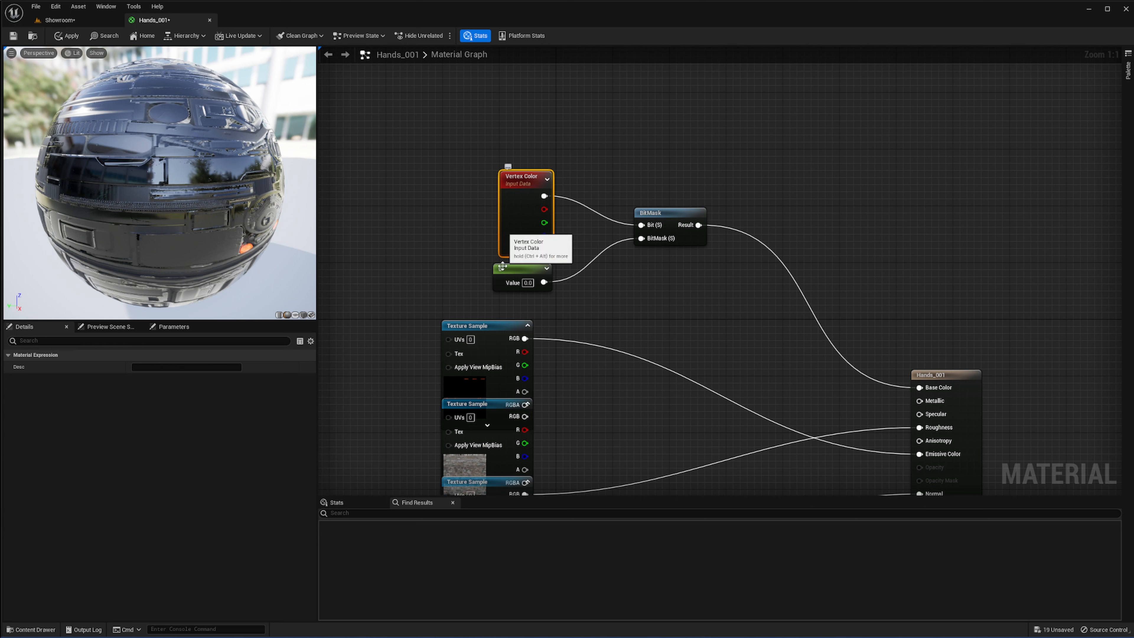
right_click(600, 281)
right_click(678, 229)
click(672, 219)
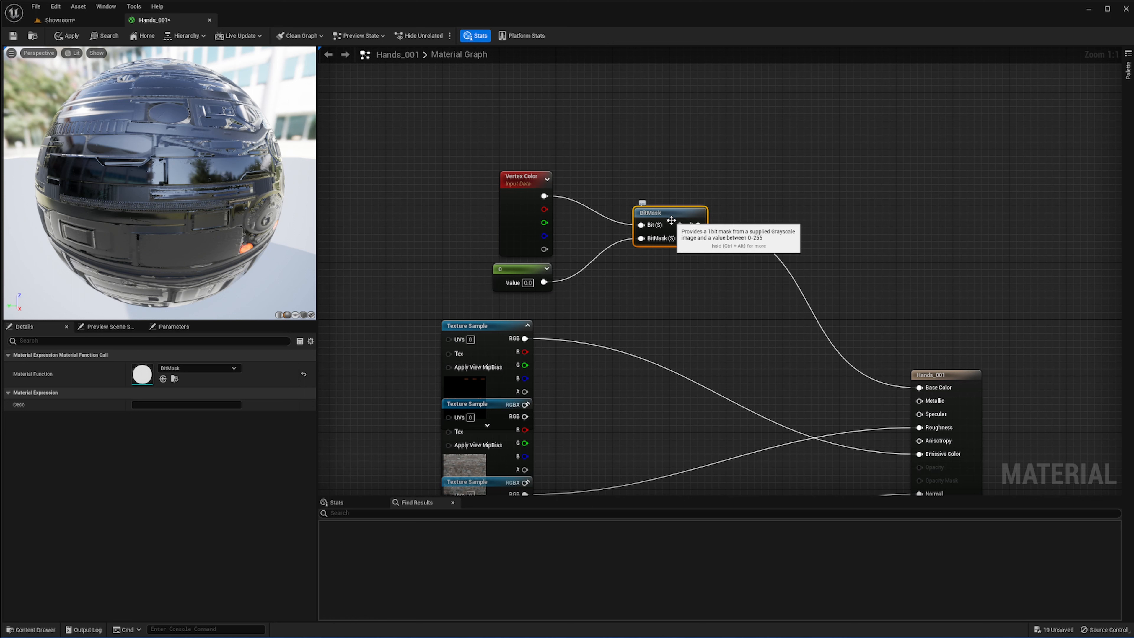
- Switch to Blender and put only the Robot_Arms object into Vertex Paint mode
mouse_move(712, 622)
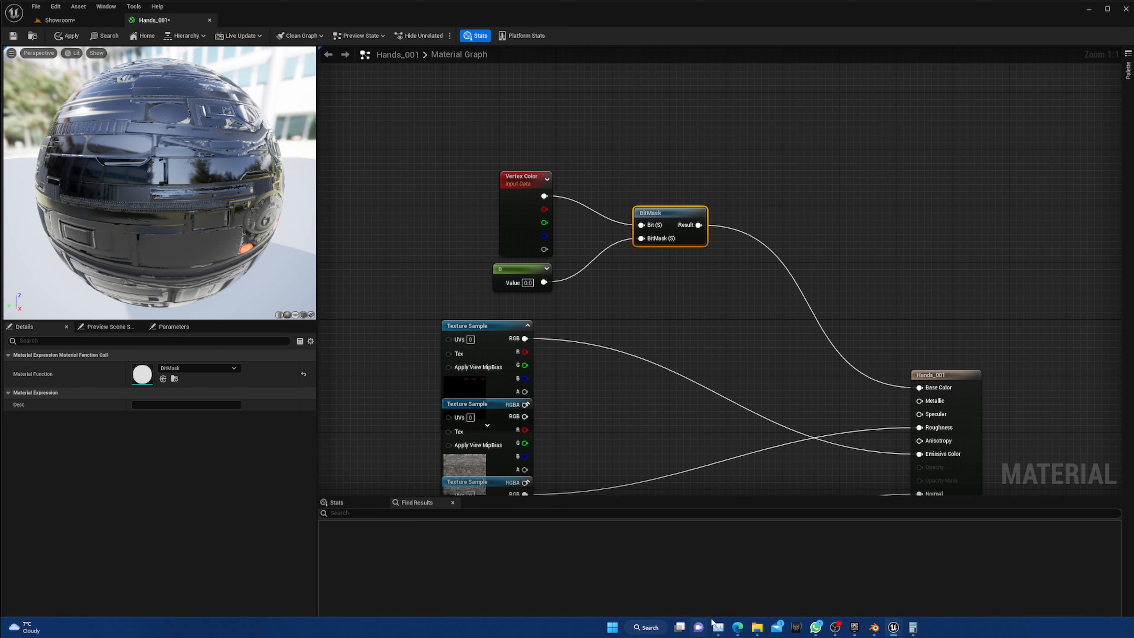
click(874, 628)
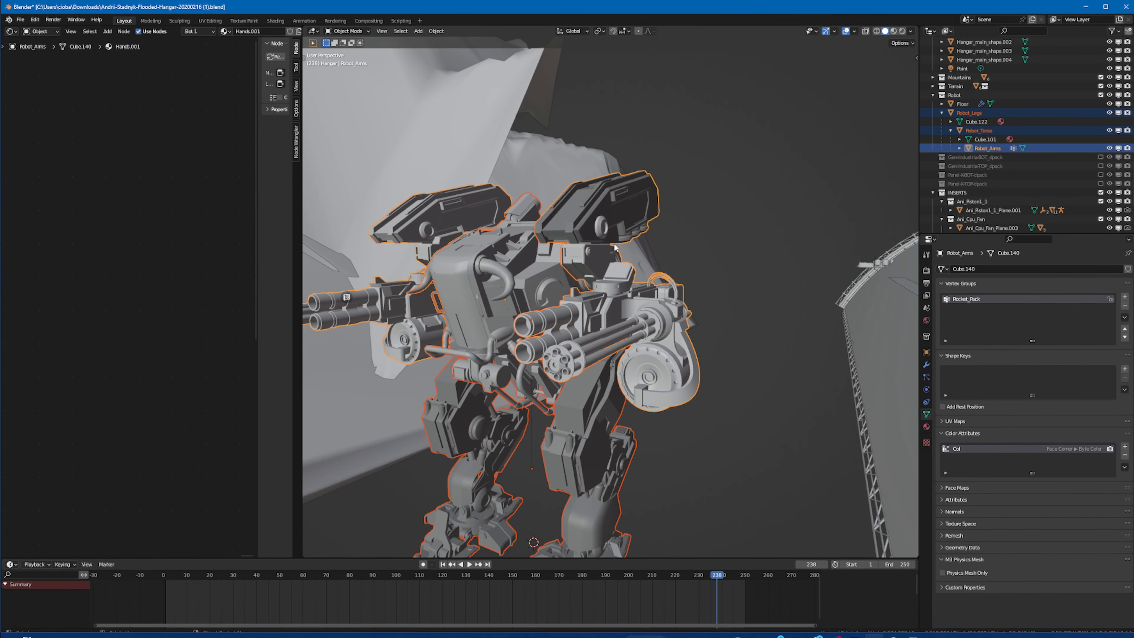
click(636, 206)
click(347, 31)
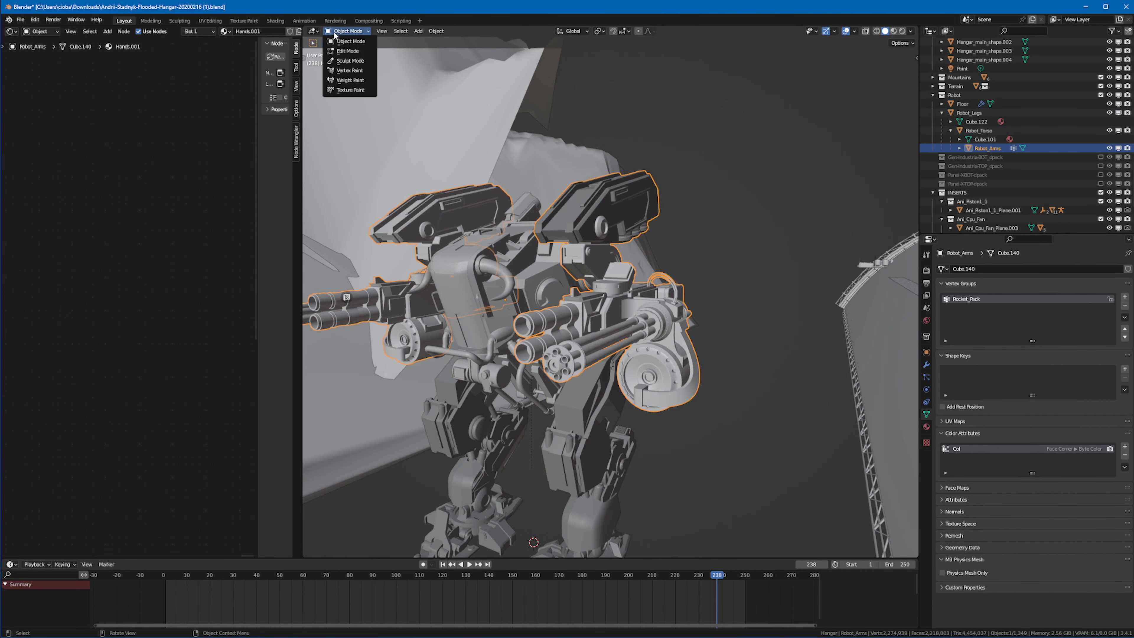
click(349, 71)
scroll(591, 148, up, 5)
scroll(609, 150, down, 4)
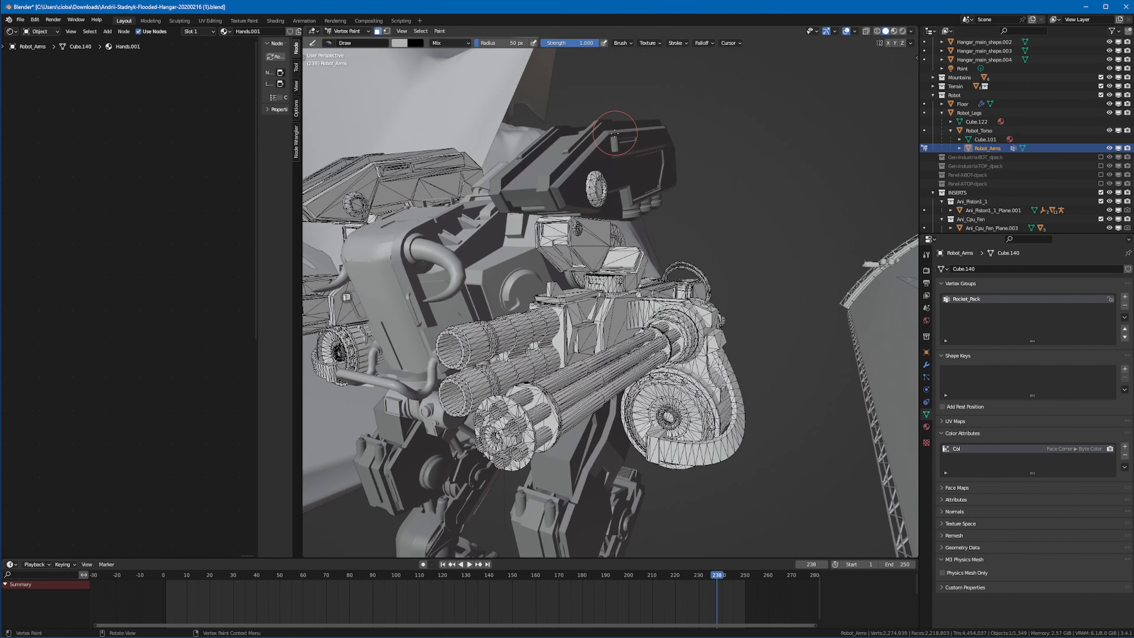
scroll(611, 159, up, 2)
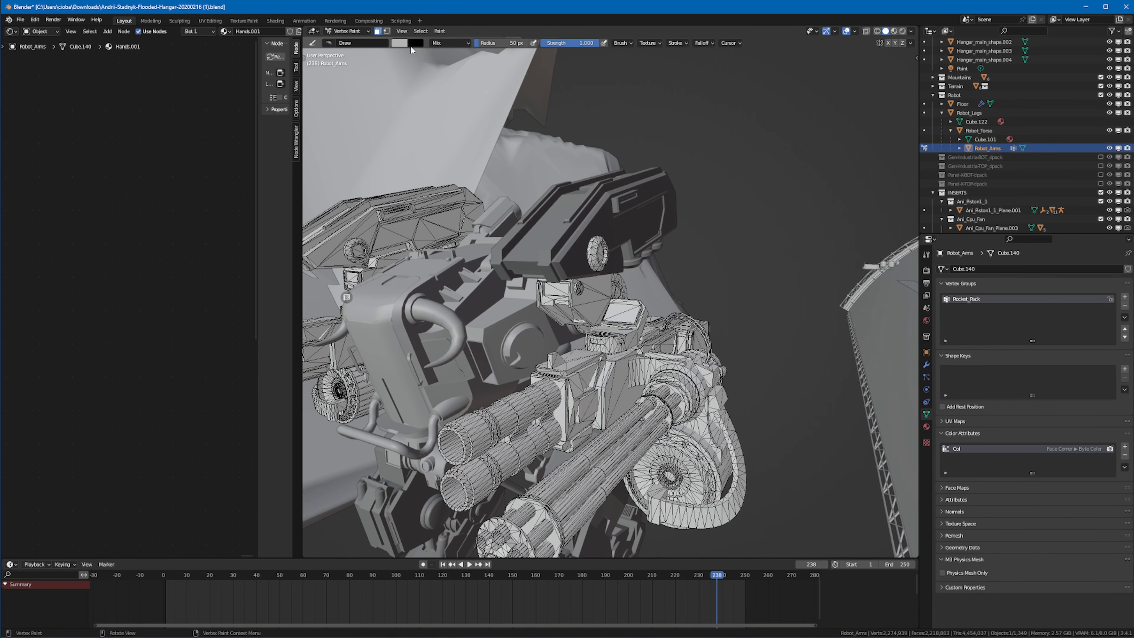
click(396, 45)
- Divide 0.7 by 255 in Calculator, copy the leading digits 0.002745, and clear the calculator out of the view
key(alt+Tab)
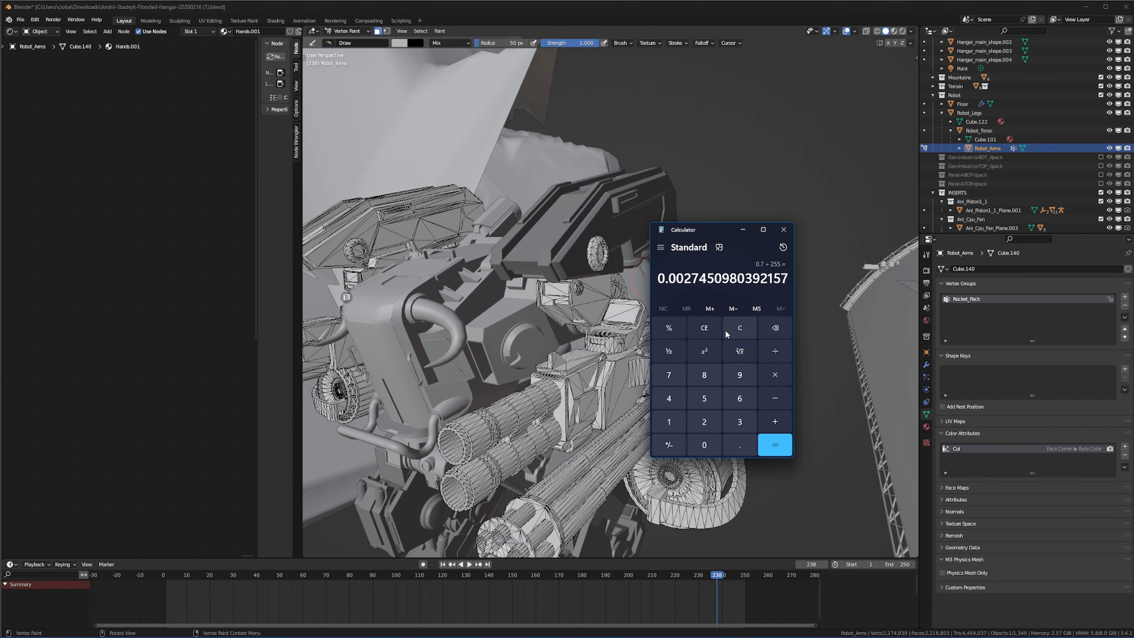
click(712, 330)
text(0)
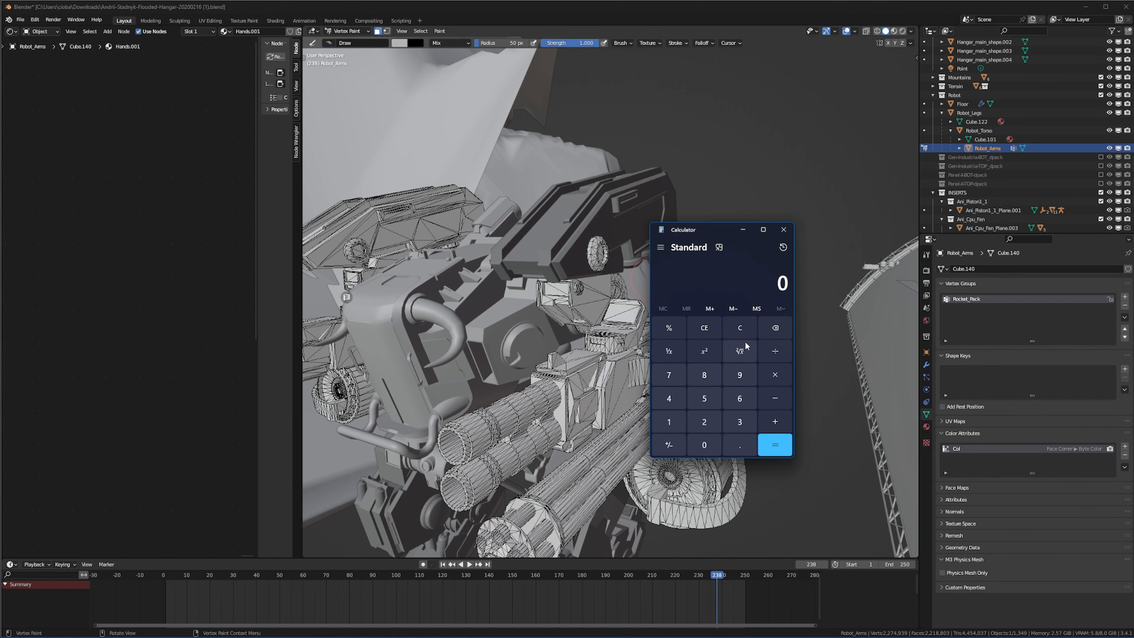
text(.7/255)
key(Return)
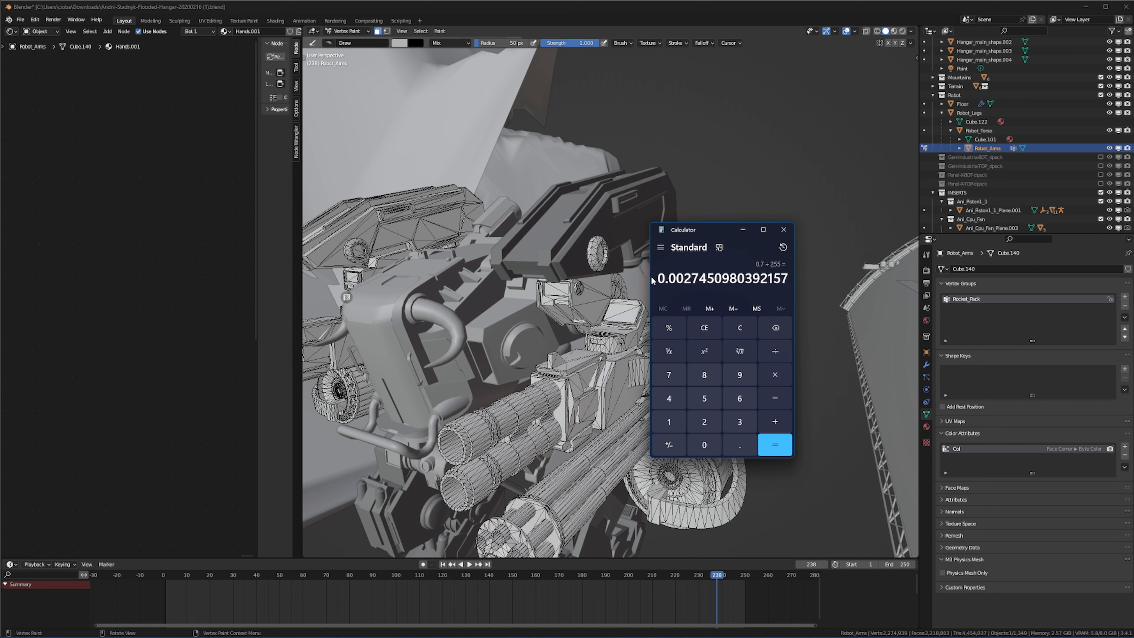
drag(658, 277, 706, 284)
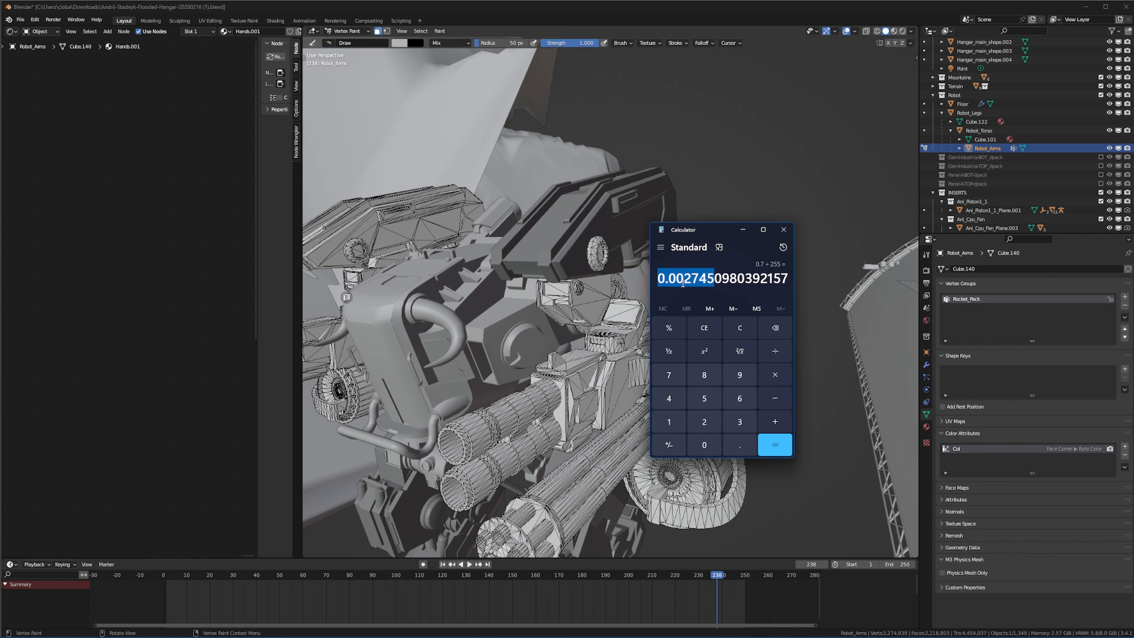
right_click(704, 277)
click(722, 288)
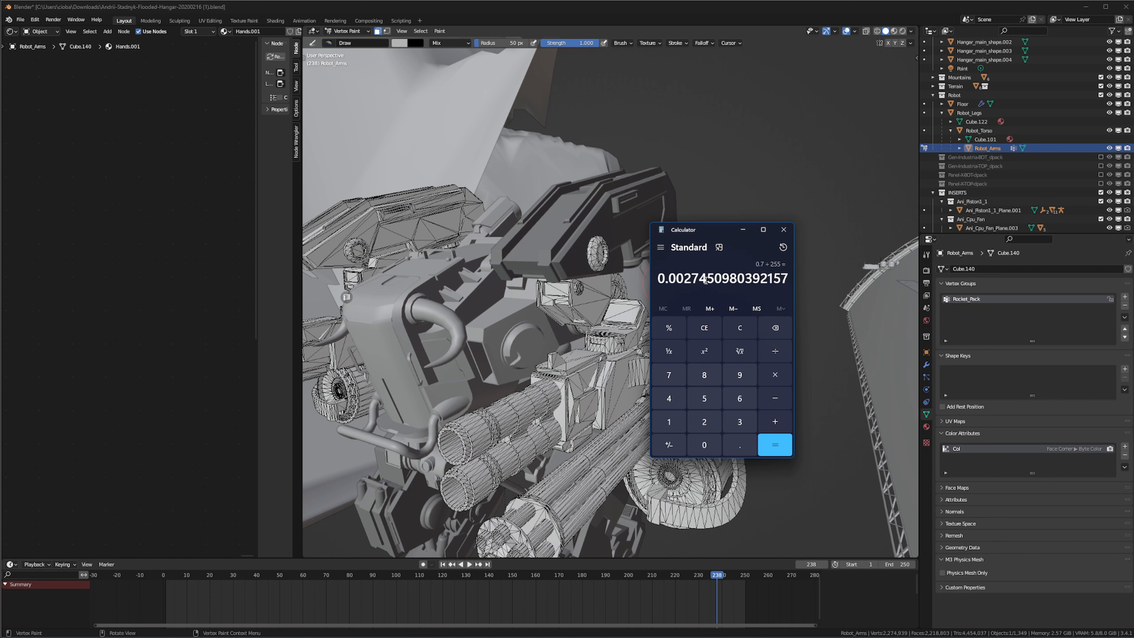
drag(707, 232, 1132, 243)
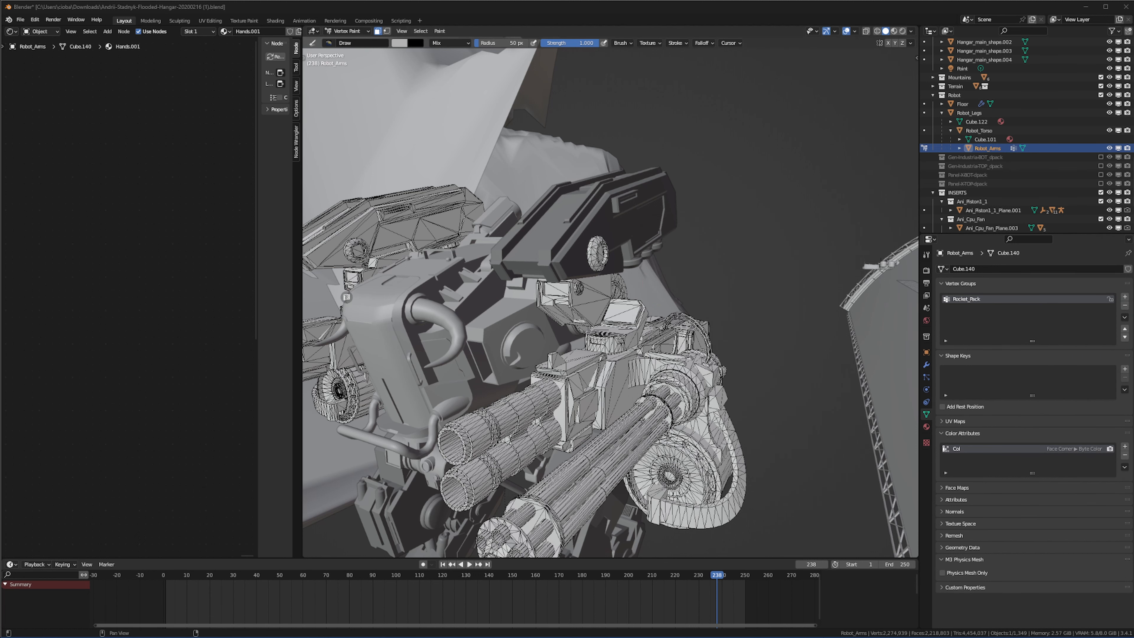
- Return to the Hands_001 material in Unreal Engine, set the Constant node's value to 0.002745, and apply the material
mouse_move(814, 628)
mouse_move(893, 627)
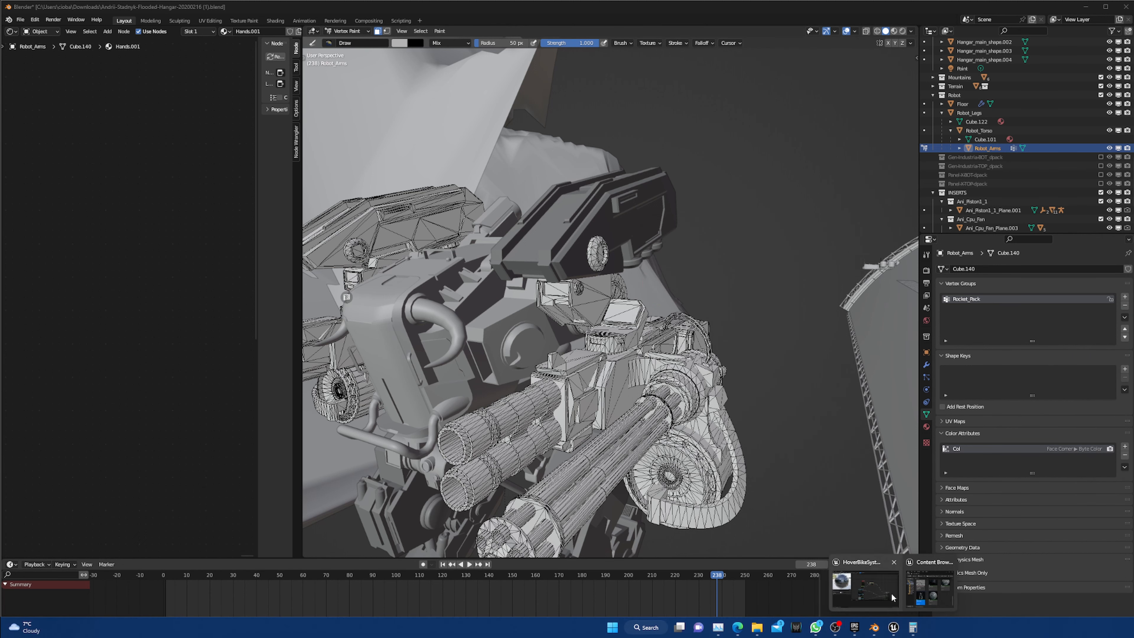
click(864, 598)
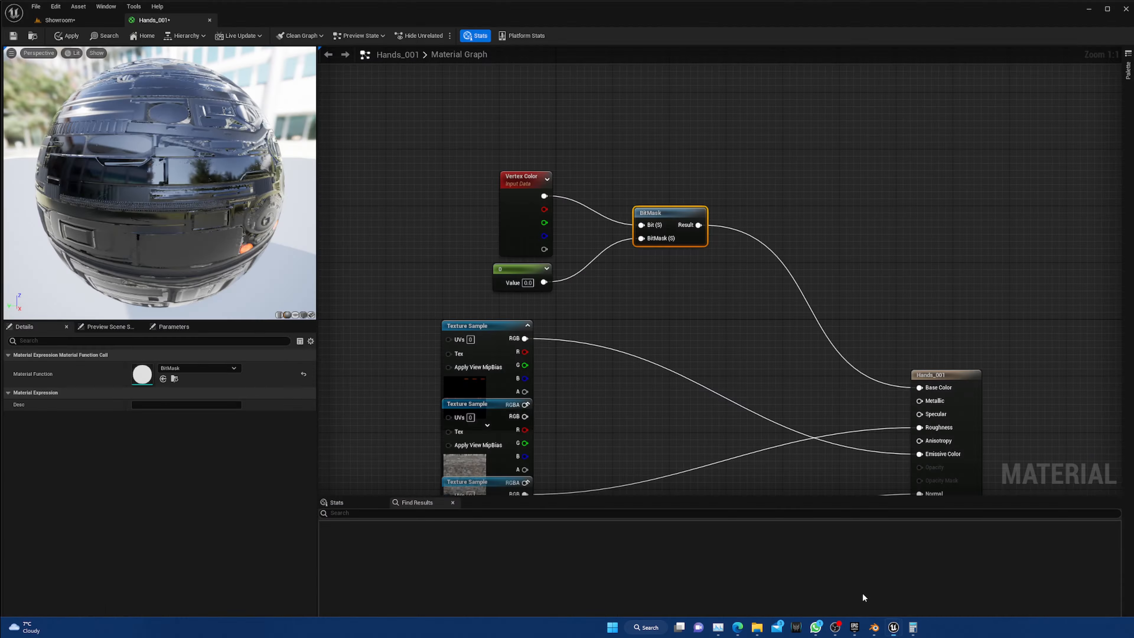
click(528, 285)
key(ctrl+v)
key(Return)
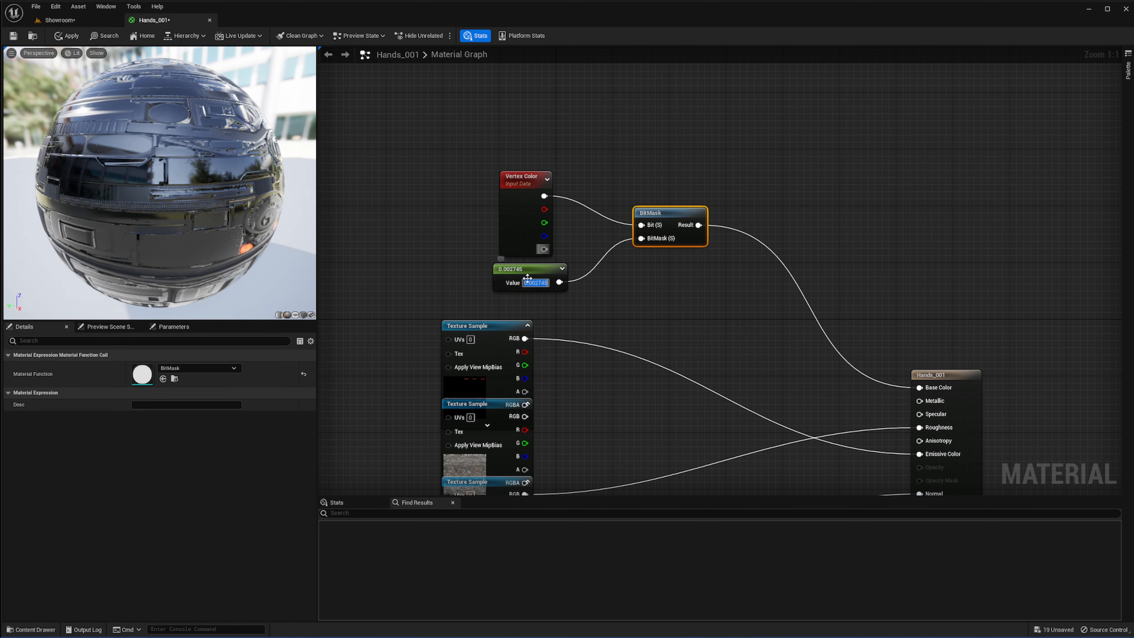
click(66, 36)
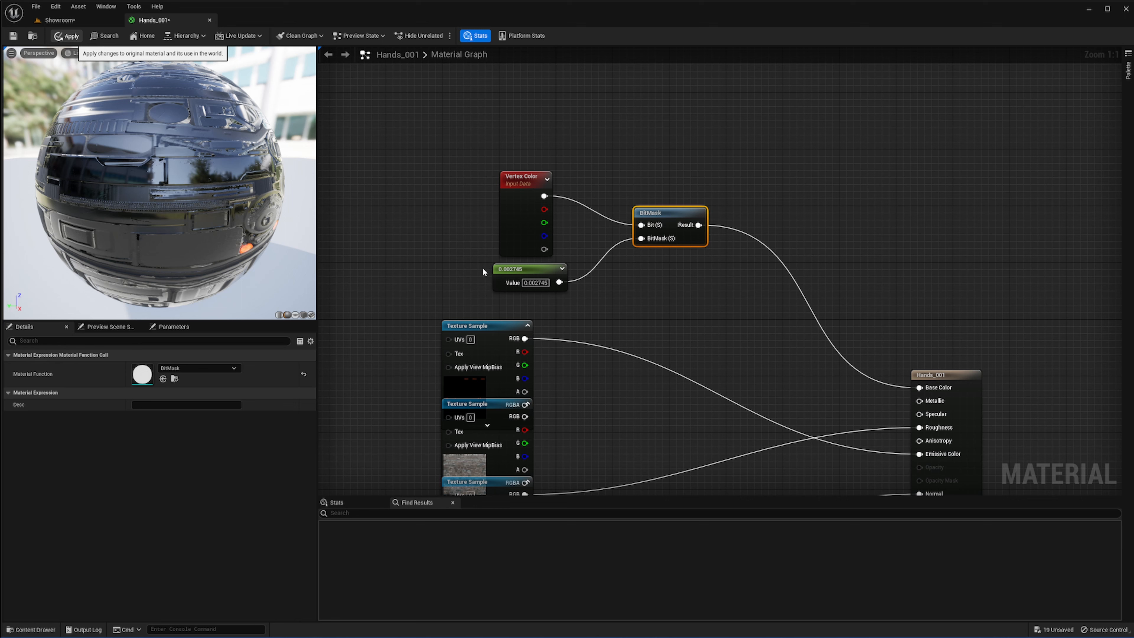
- Inspect the robot's shoulder rocket packs in the Showroom level from several angles to check the mask
click(60, 19)
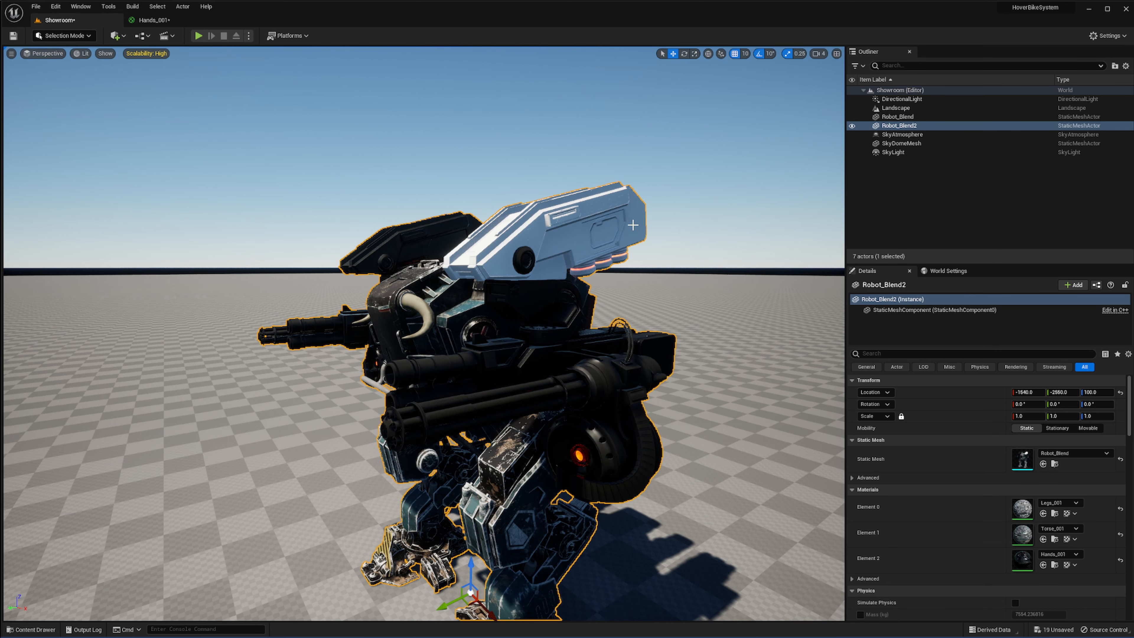
alt+drag(633, 225, 293, 299)
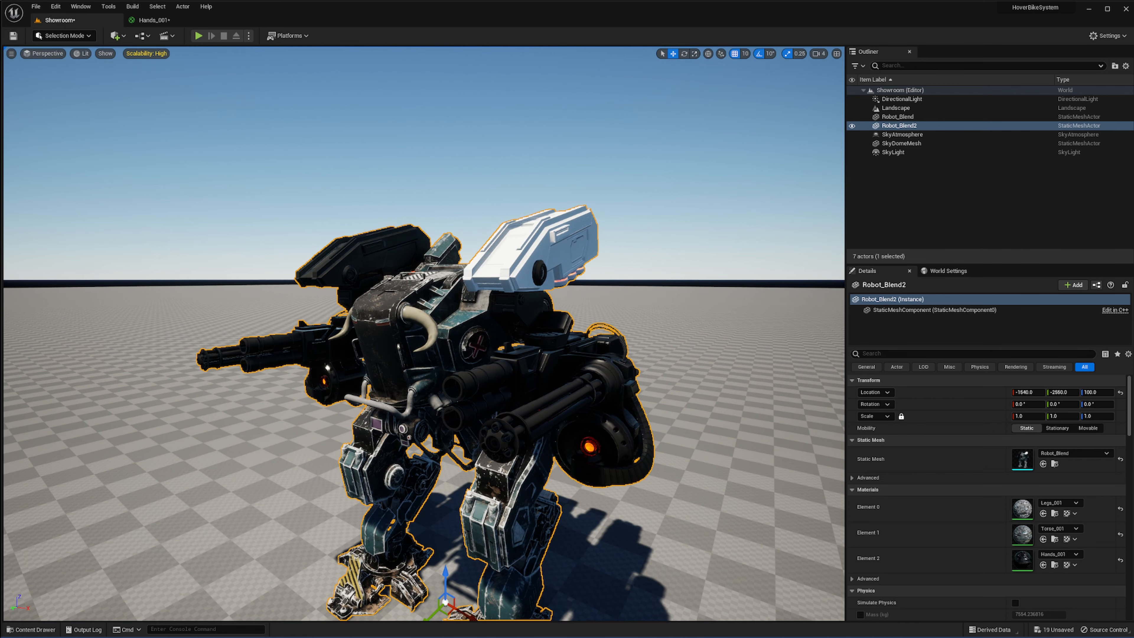
scroll(530, 185, up, 6)
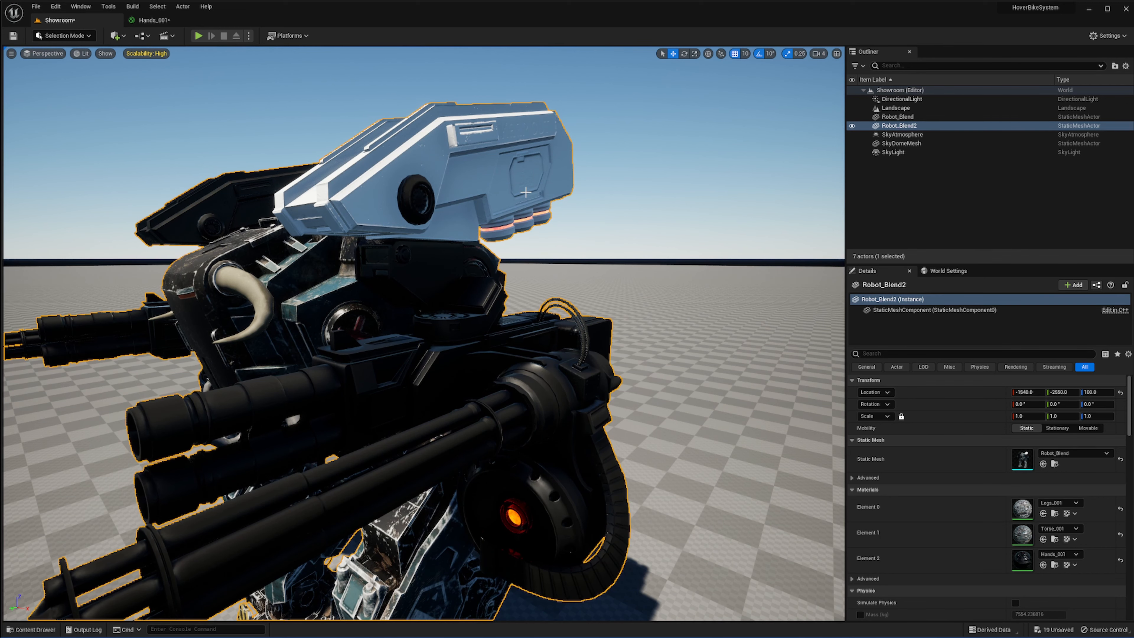
key(e)
right_drag(525, 192, 524, 215)
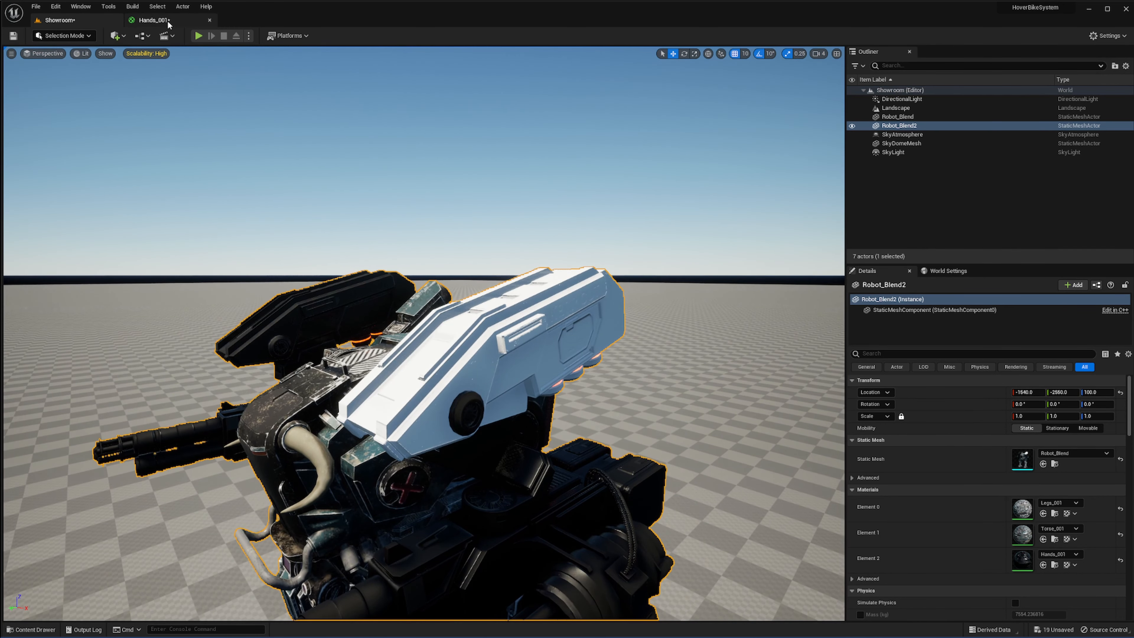
- Connect the second Texture Sample's RGB output to Base Color in Hands_001, apply it, and view the robot in Showroom
click(154, 20)
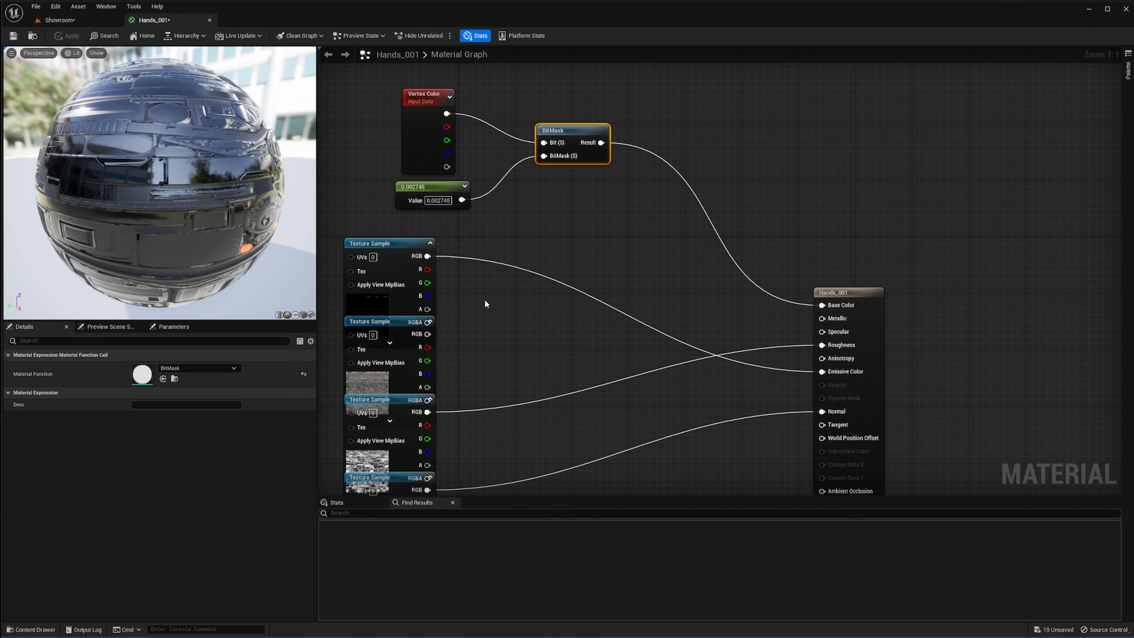
drag(427, 333, 822, 305)
right_drag(511, 167, 511, 145)
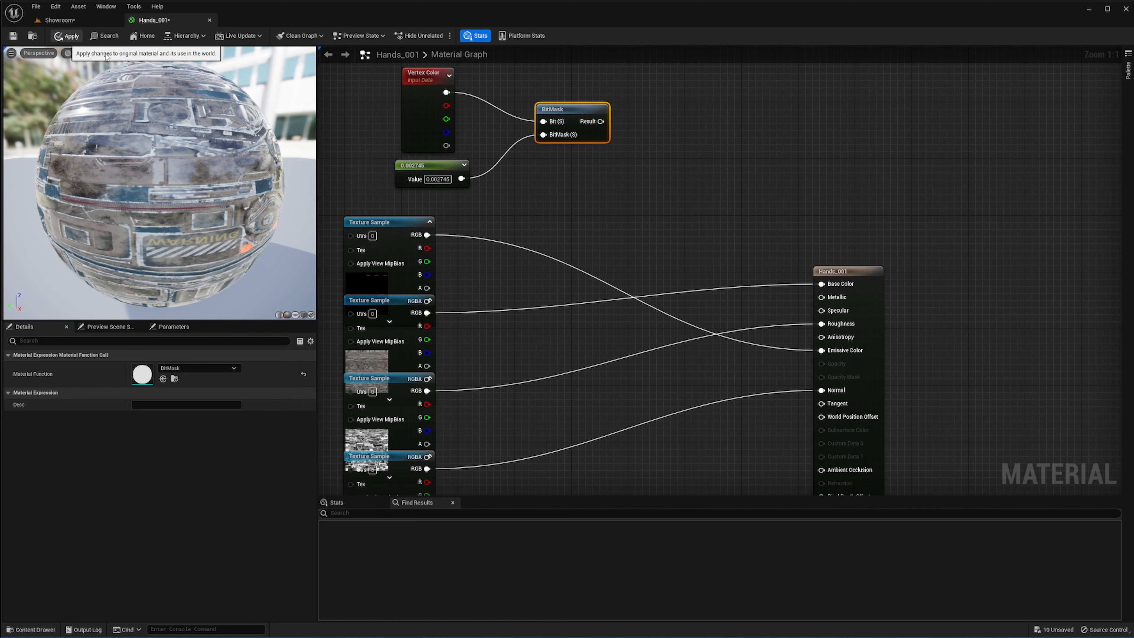
click(67, 35)
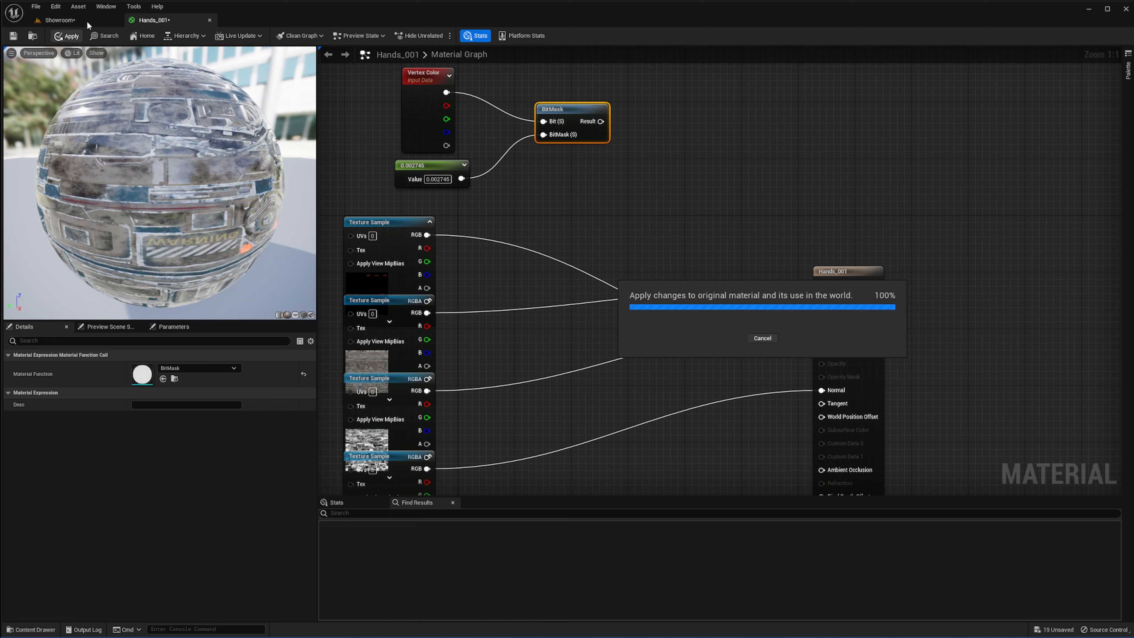
click(86, 20)
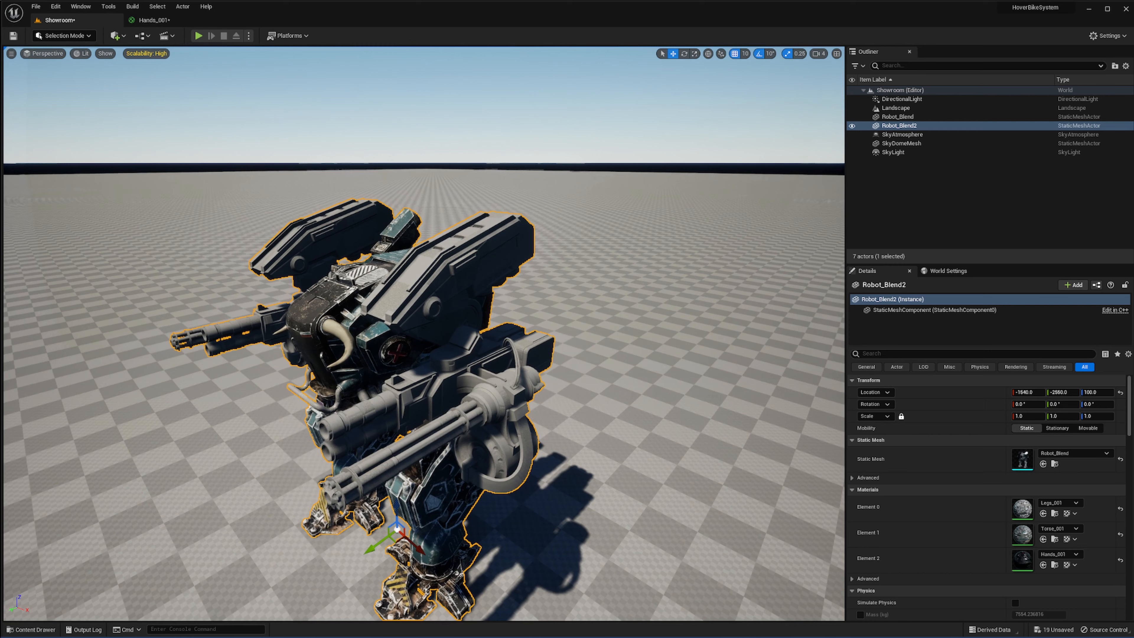
right_drag(576, 353, 553, 332)
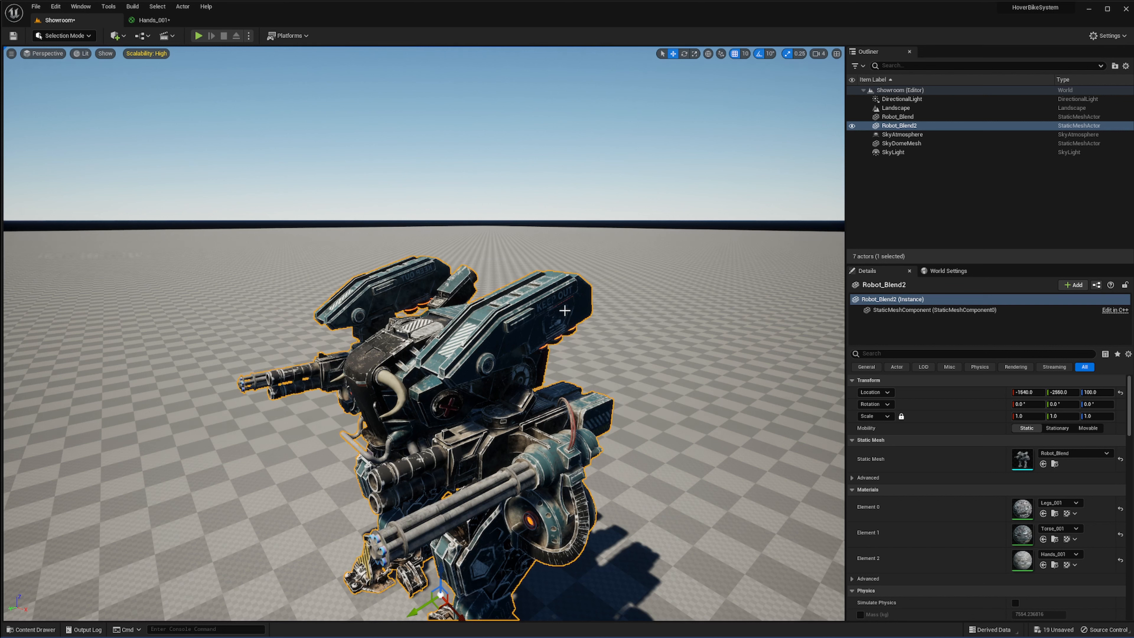
- Reconnect the BitMask Result to Base Color in Hands_001, apply the material, and check the robot in Showroom
click(152, 20)
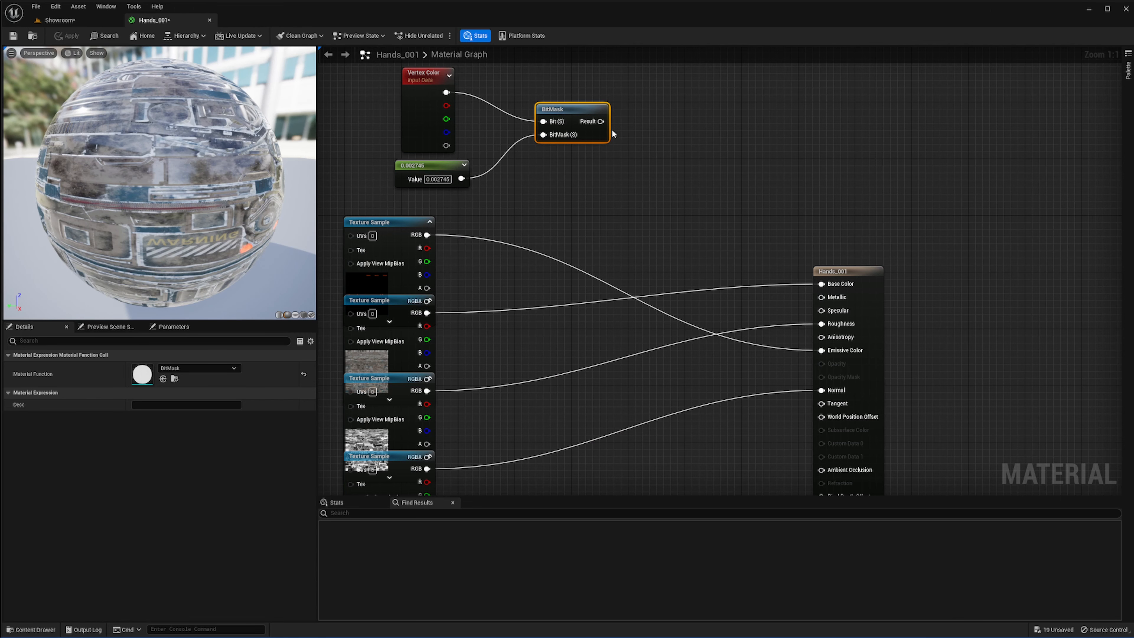
drag(600, 121, 822, 284)
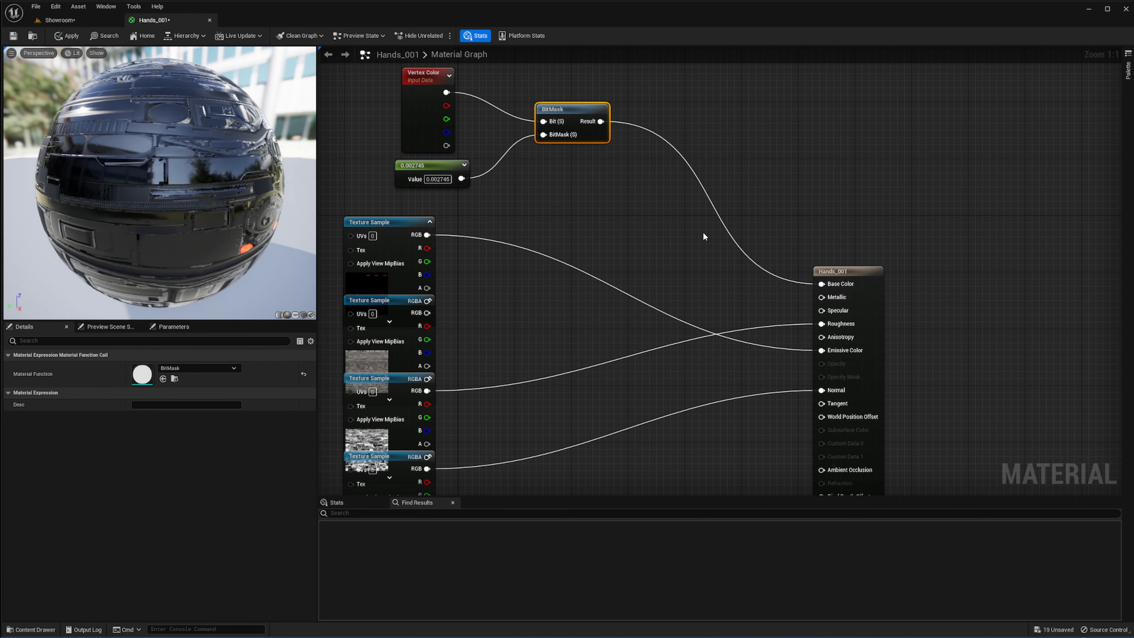
right_drag(454, 93, 455, 143)
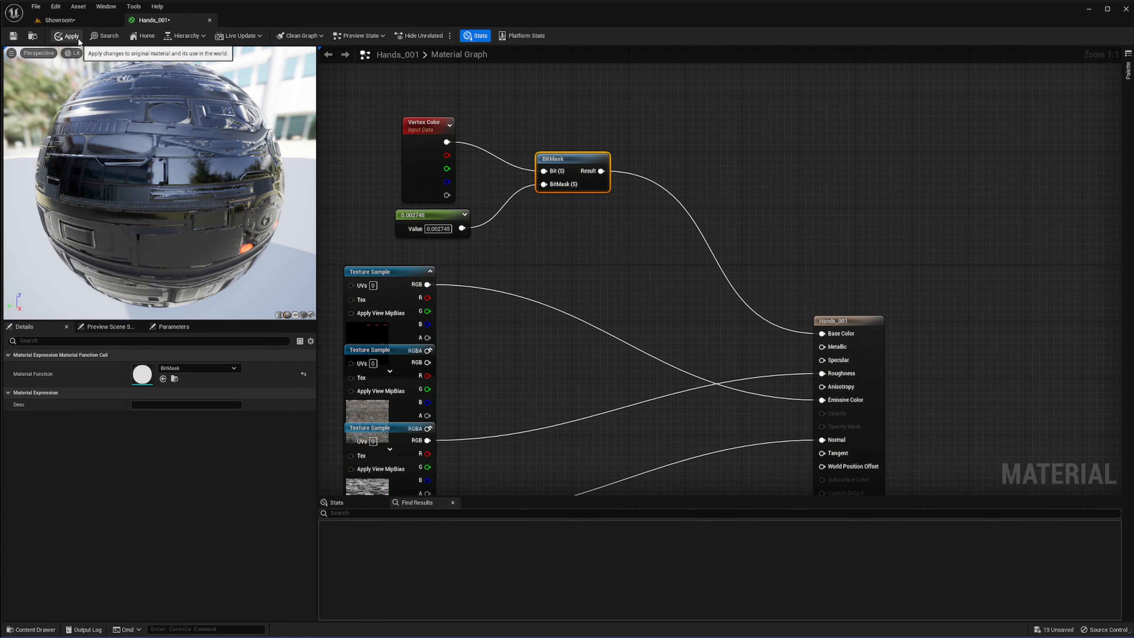
click(69, 22)
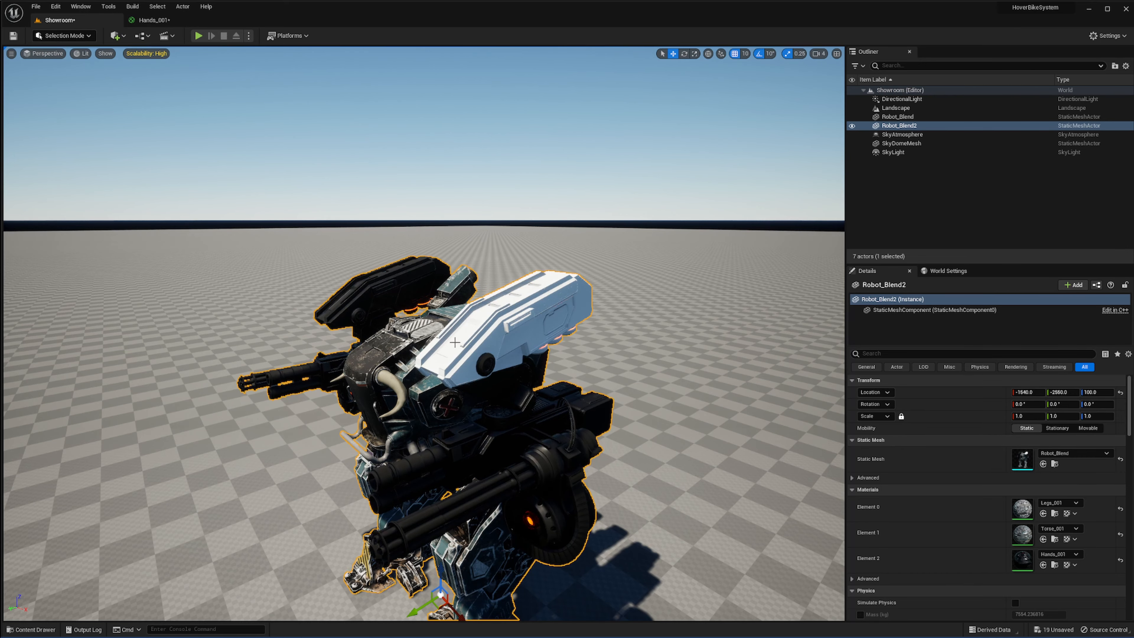
alt+drag(684, 355, 683, 333)
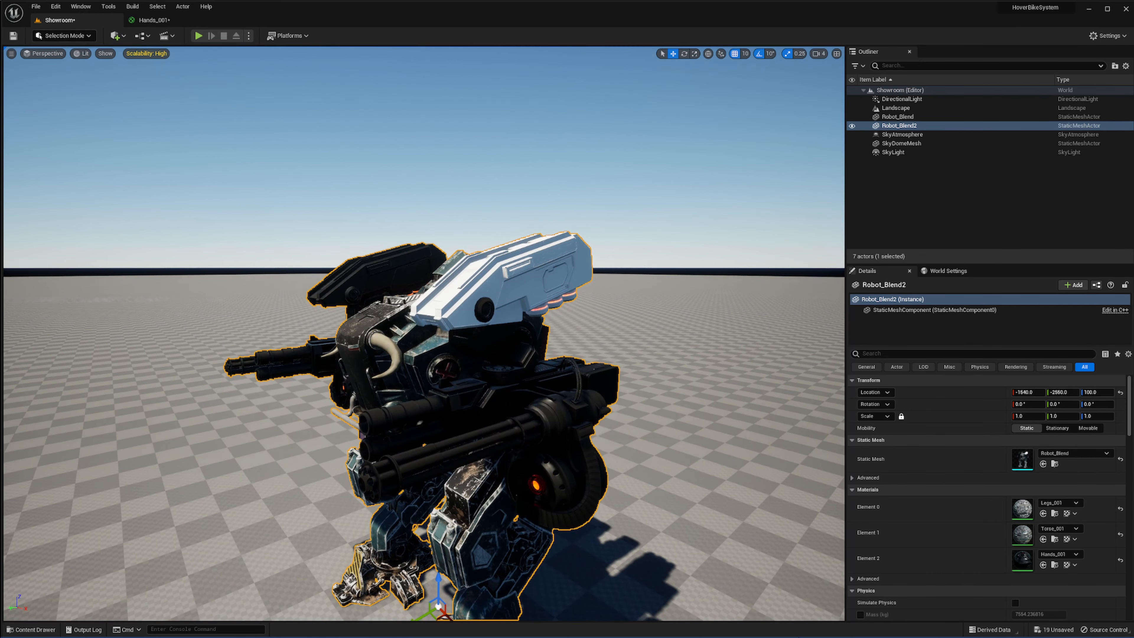
- Switch to Blender and examine the vertex colors on Robot_Arms around the rocket packs from several angles
click(874, 627)
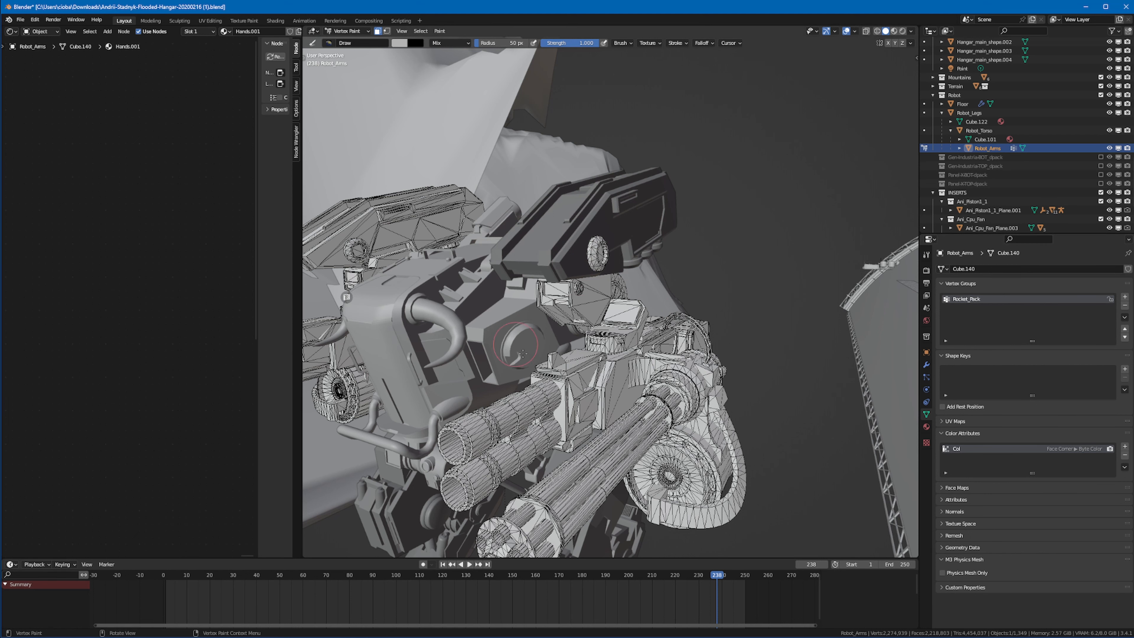
middle_drag(621, 238, 615, 270)
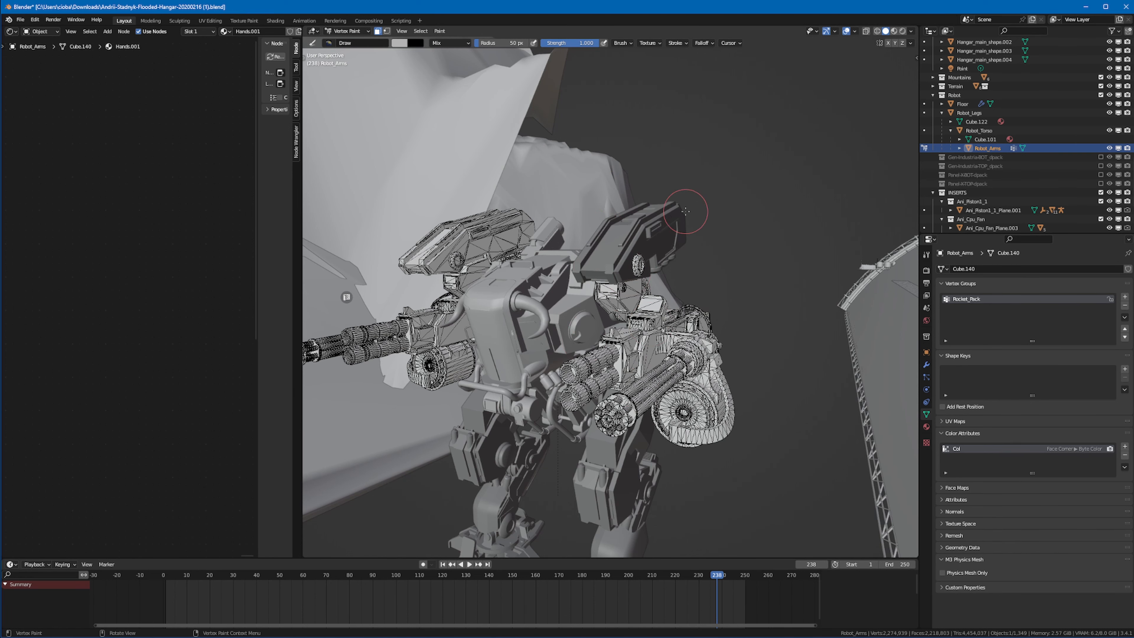
mouse_move(690, 212)
middle_down()
mouse_move(531, 223)
mouse_move(556, 242)
middle_up()
scroll(556, 242, up, 2)
scroll(555, 242, up, 3)
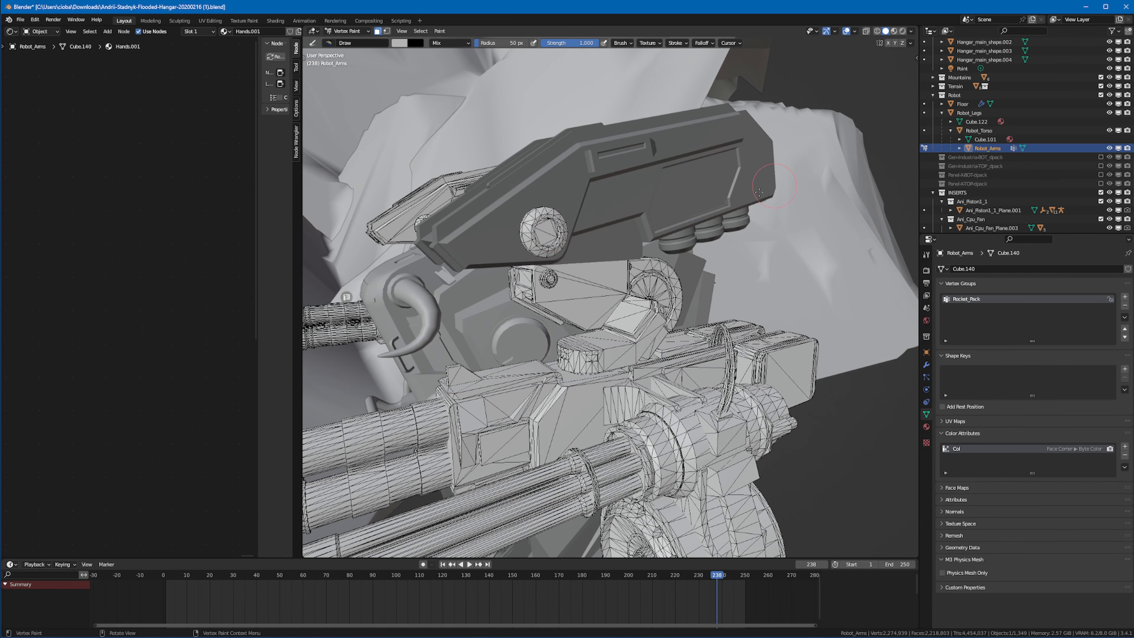
scroll(636, 202, down, 3)
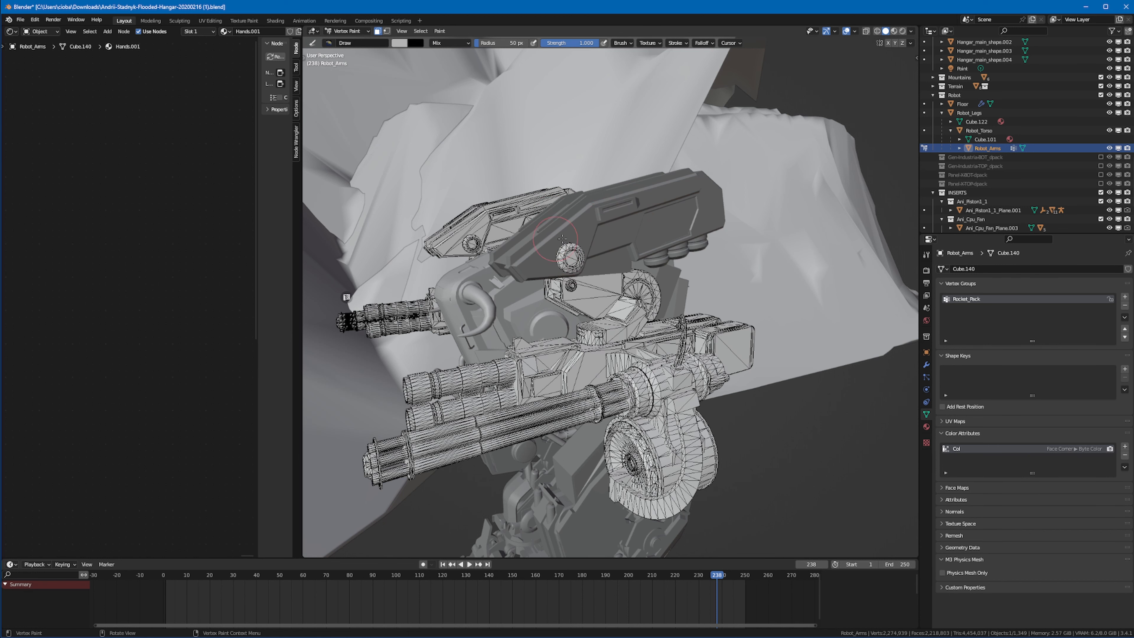
middle_drag(562, 238, 600, 256)
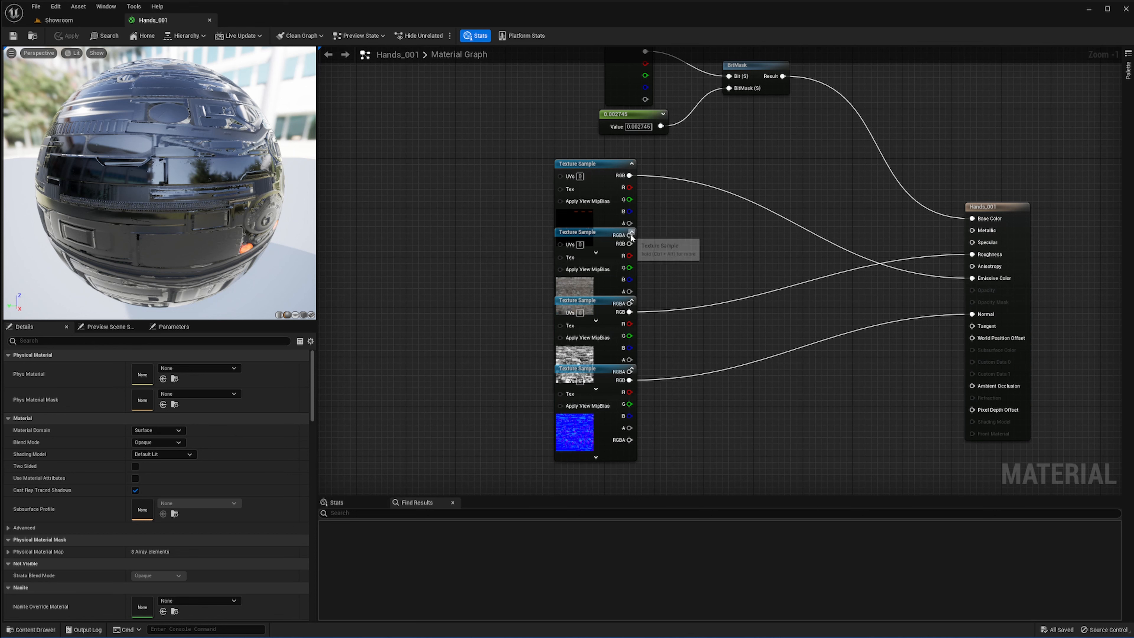
- Connect the second Texture Sample's RGBA output to the Base Color input of Hands_001
drag(629, 234, 982, 223)
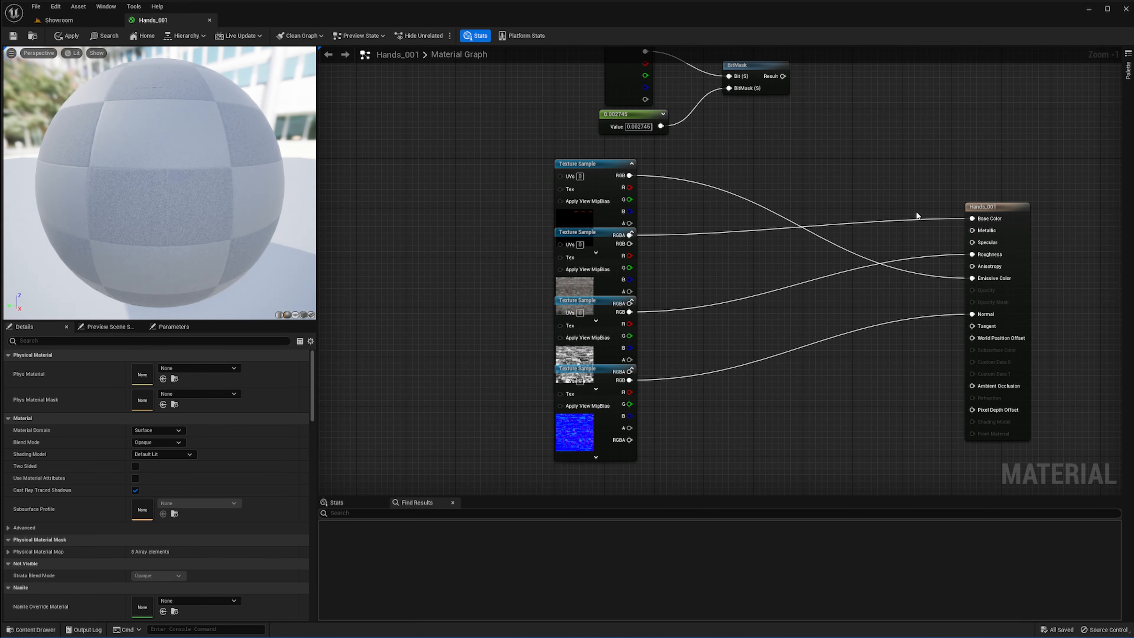
- Move the Vertex Color, 0.002745 and BitMask nodes aside and shift the four Texture Samples lower to clear graph space
right_drag(817, 113, 831, 220)
drag(826, 117, 582, 245)
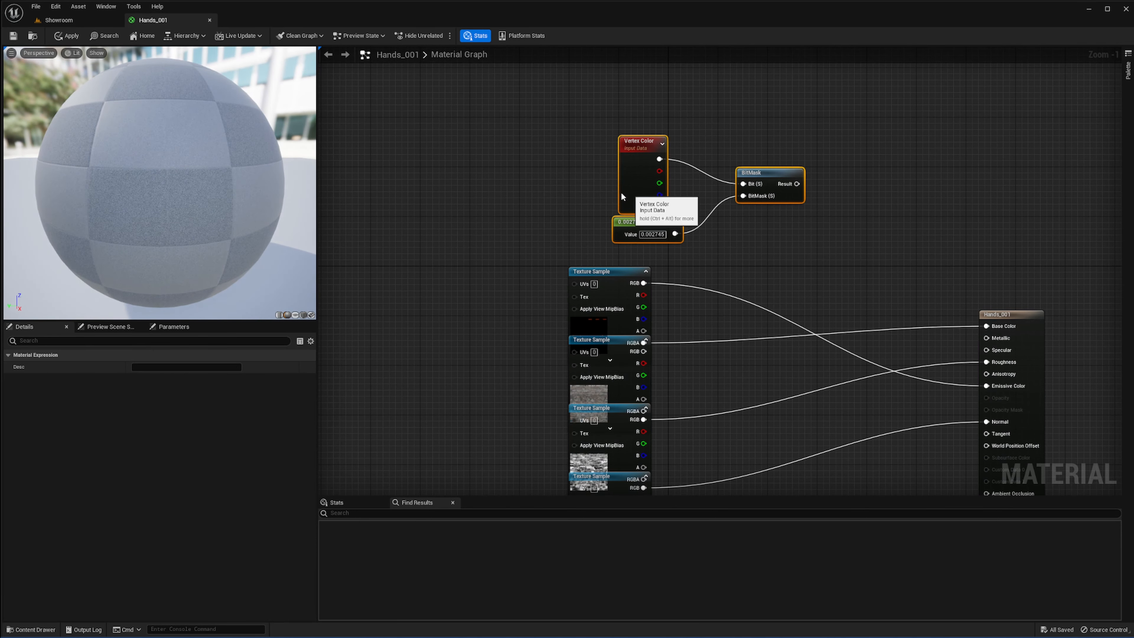
drag(638, 201, 433, 182)
right_drag(741, 272, 775, 147)
drag(775, 146, 618, 369)
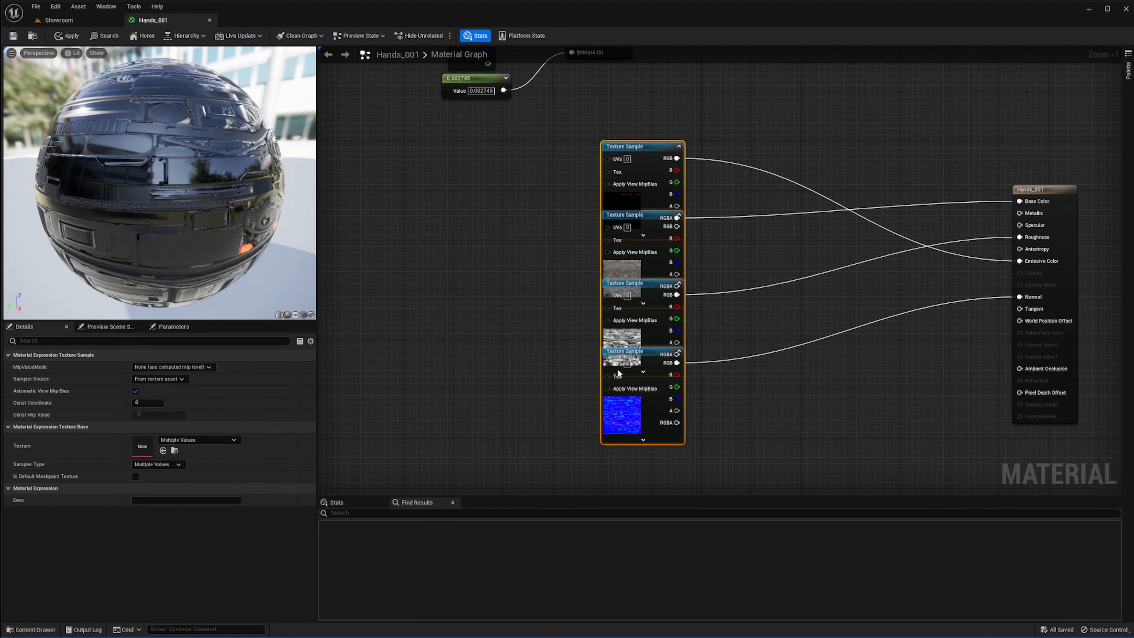
drag(603, 418, 371, 554)
- Add three Multiply nodes in the cleared space between the BitMask and the Hands_001 output node
right_drag(708, 180, 677, 345)
click(678, 343)
right_drag(702, 280, 619, 358)
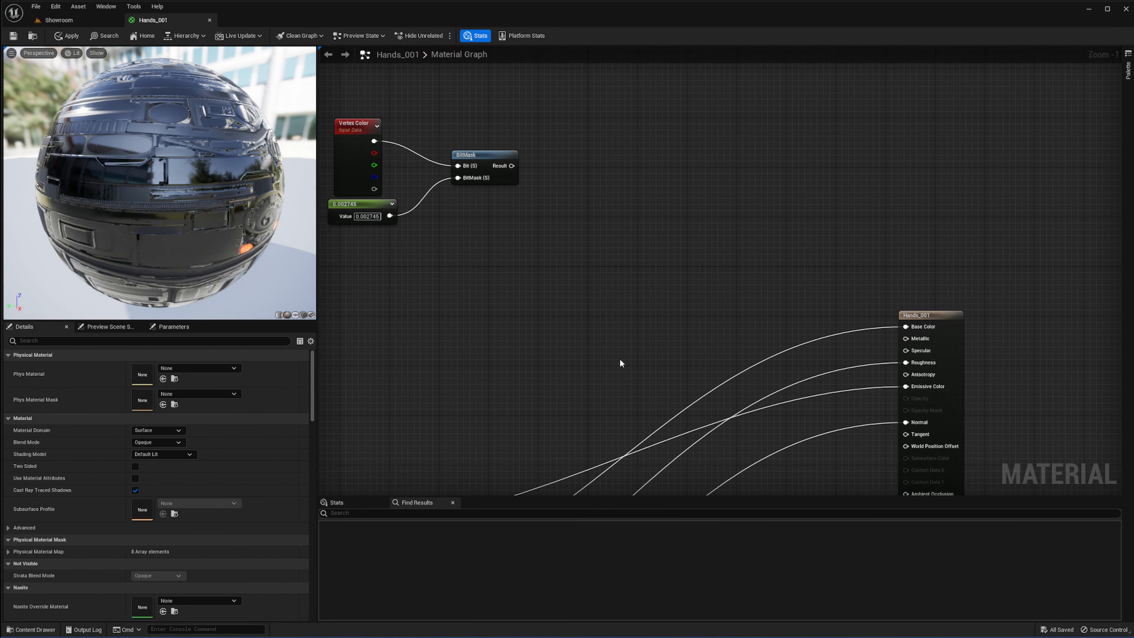
scroll(617, 293, up, 1)
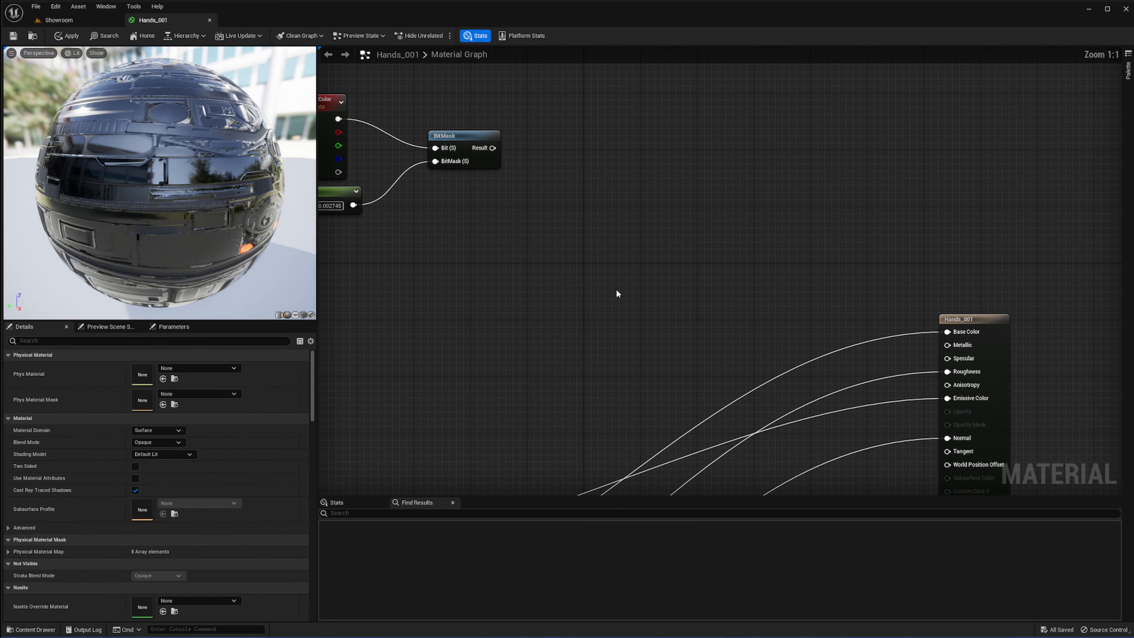
click(573, 258)
click(698, 240)
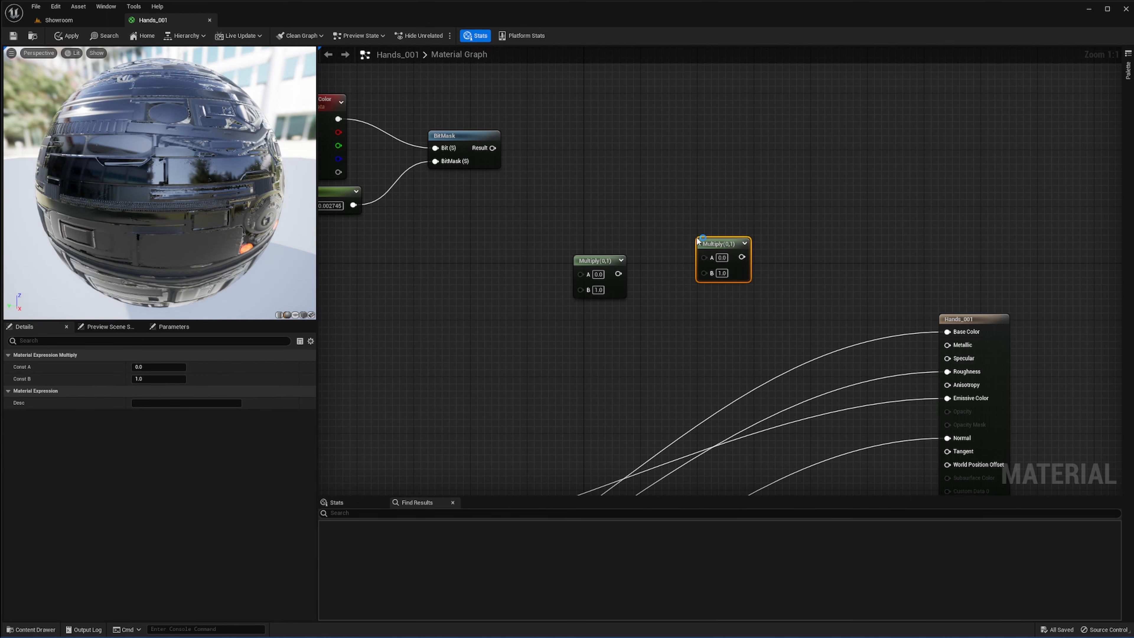
right_drag(654, 299, 676, 297)
click(617, 266)
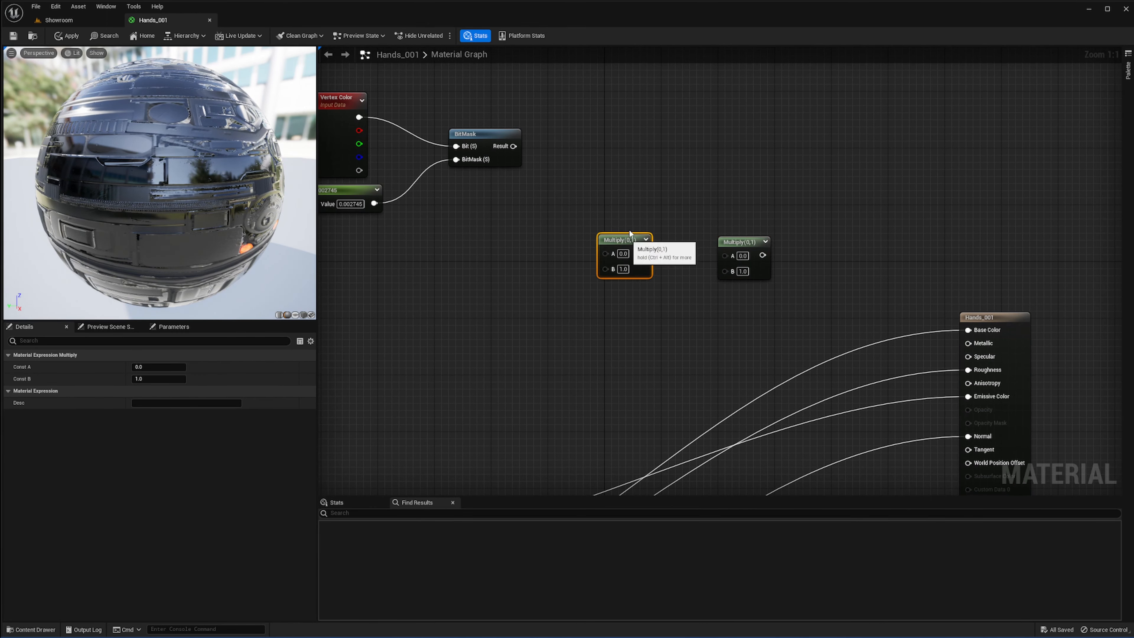
drag(618, 267, 625, 287)
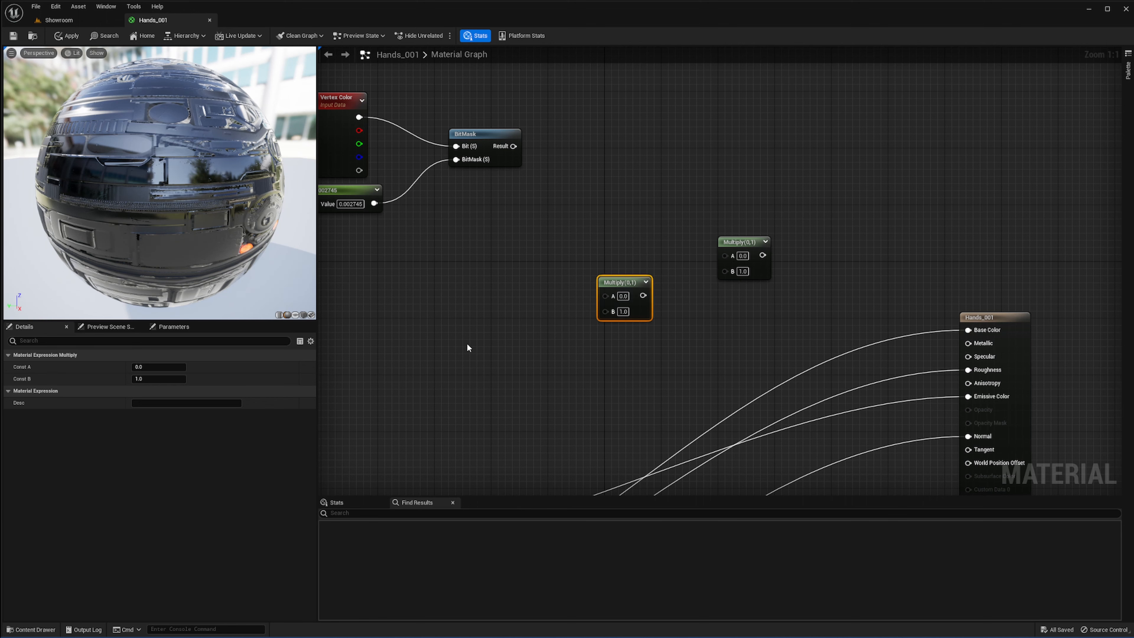
key(ctrl+d)
right_drag(502, 338, 542, 335)
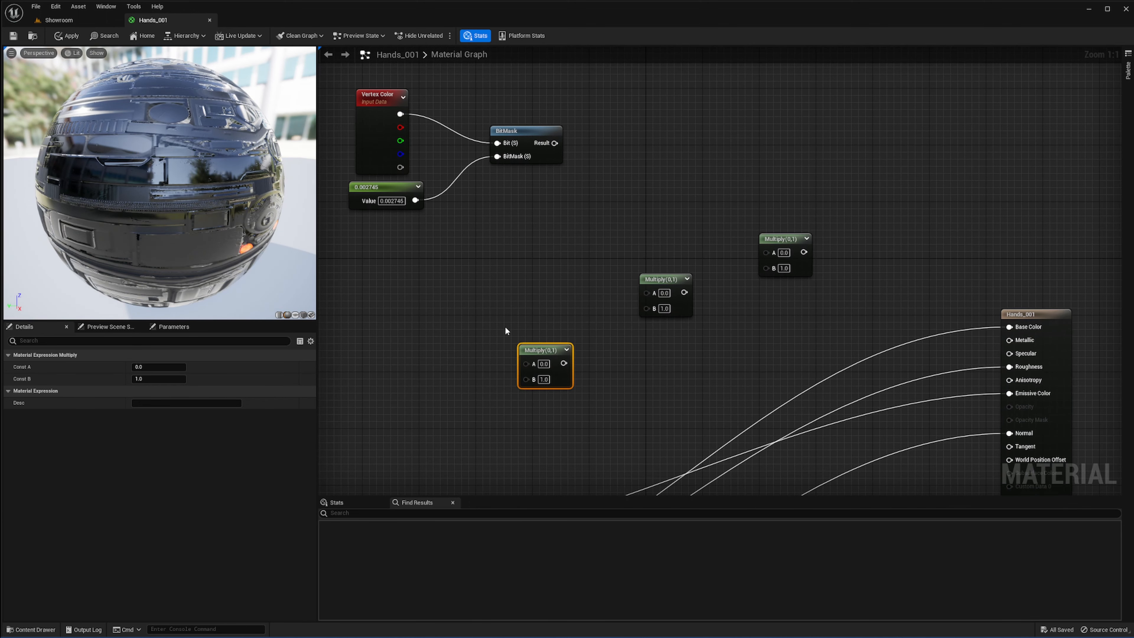
- Add a Constant3Vector set to 0,1,0 and connect its output to input A of the middle Multiply
click(506, 330)
key(3)
click(408, 246)
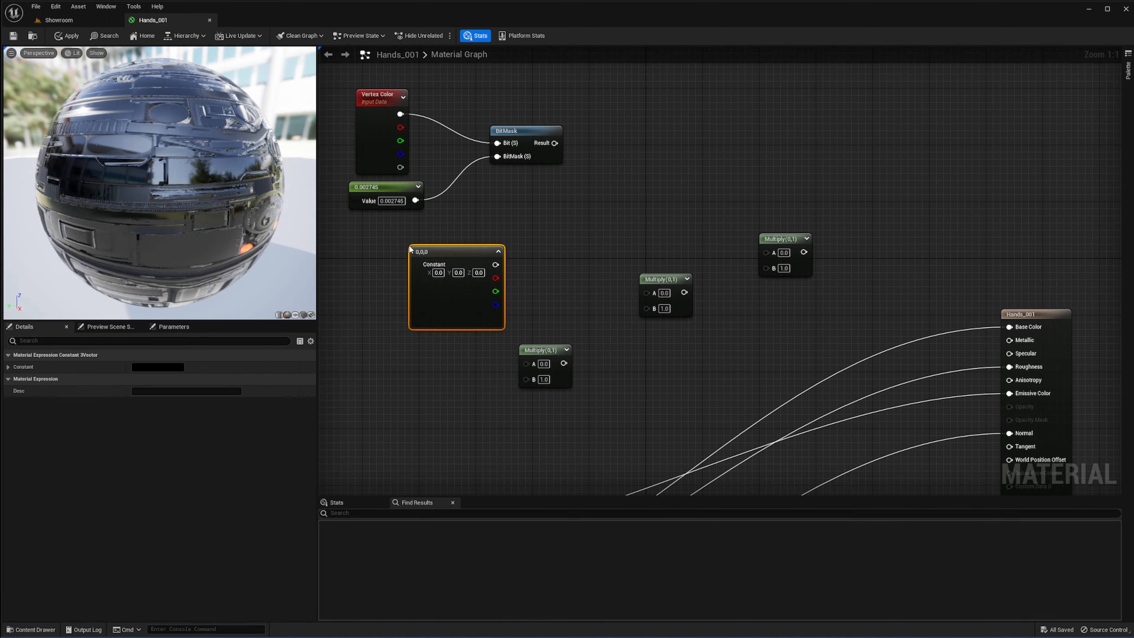
drag(449, 256, 414, 254)
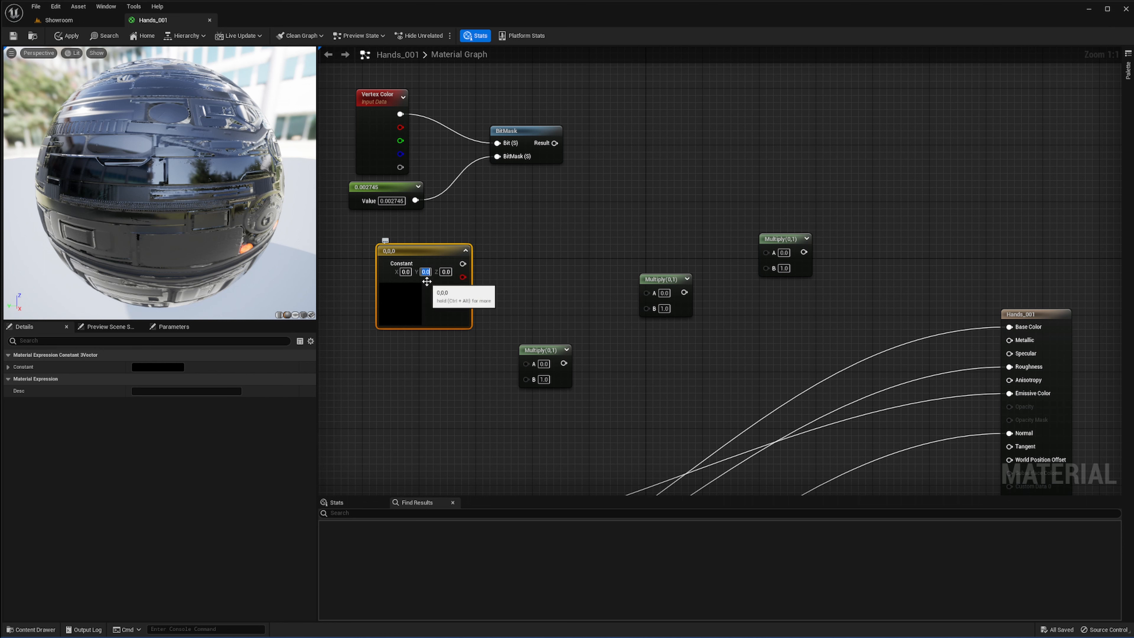
text(1)
key(Return)
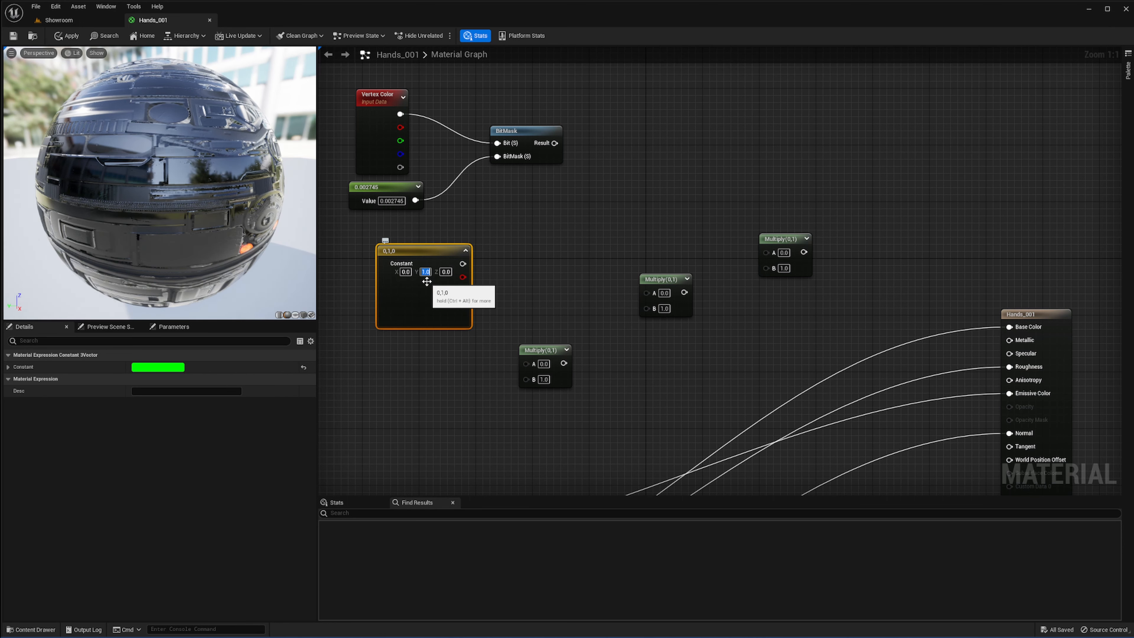
drag(463, 264, 648, 295)
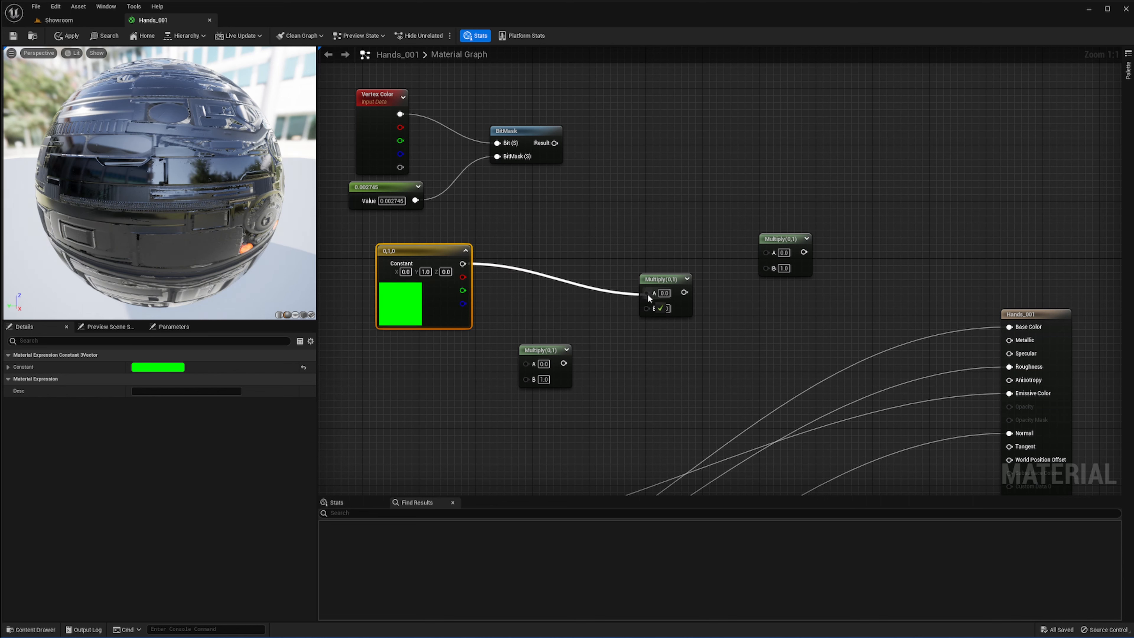
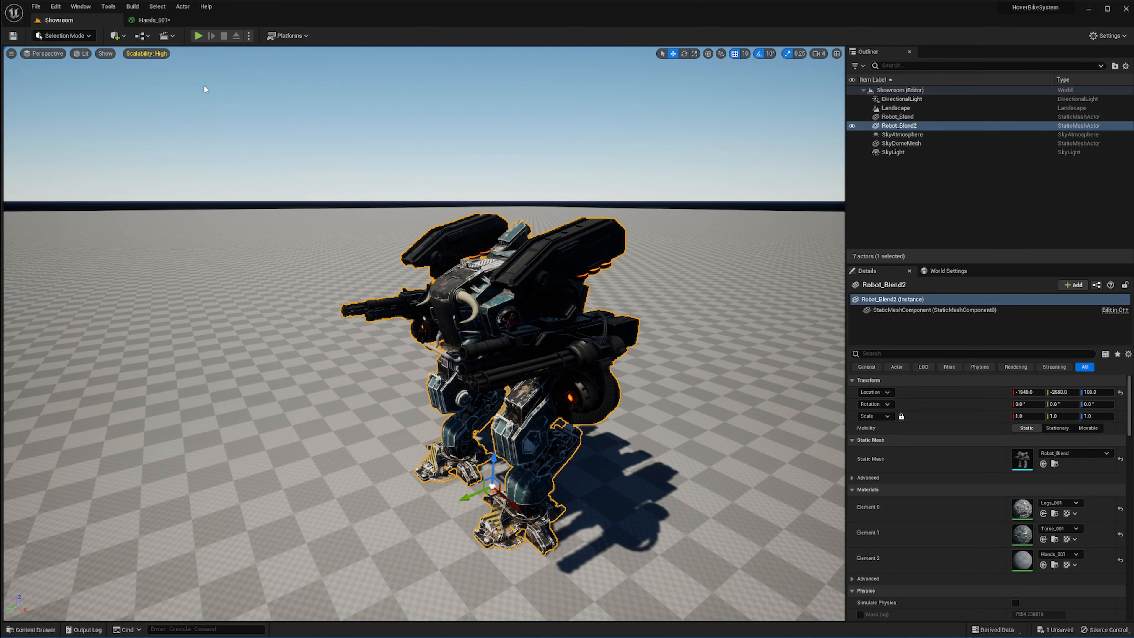
- Inspect the Hands_001 graph, then examine the robot's weapons and rocket packs up close in Showroom
click(172, 21)
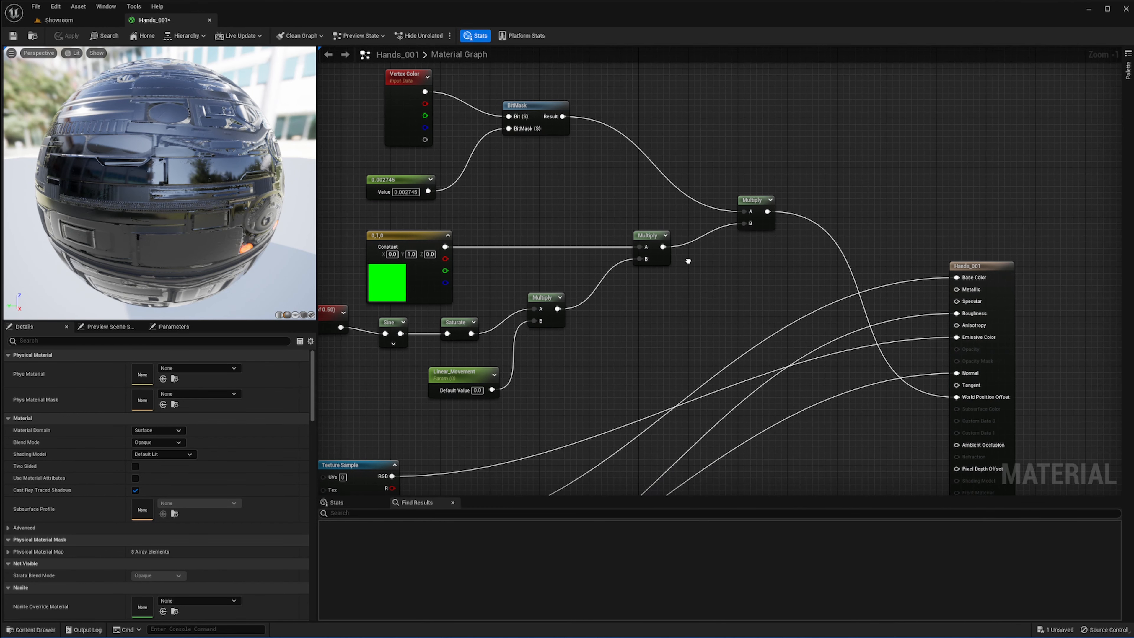
click(89, 24)
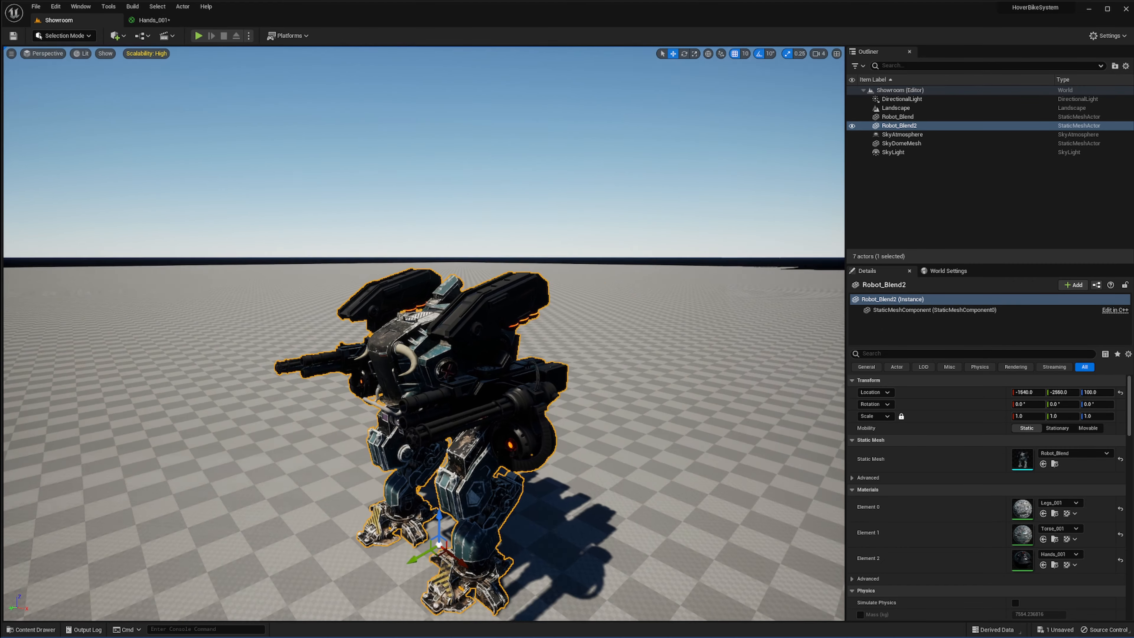
right_click(429, 249)
mouse_move(324, 182)
right_down()
mouse_move(324, 245)
mouse_move(324, 201)
right_up()
key(w)
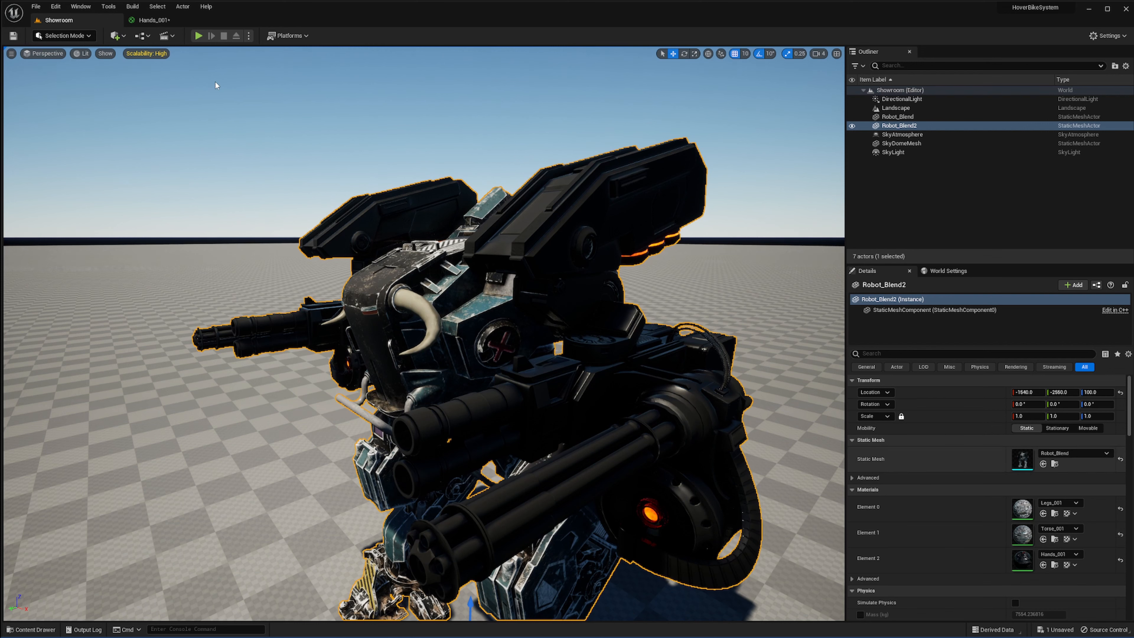
- Spread out the overlapping Texture Sample nodes in the Hands_001 graph so each texture and its outputs are accessible
click(172, 21)
right_drag(684, 286, 714, 281)
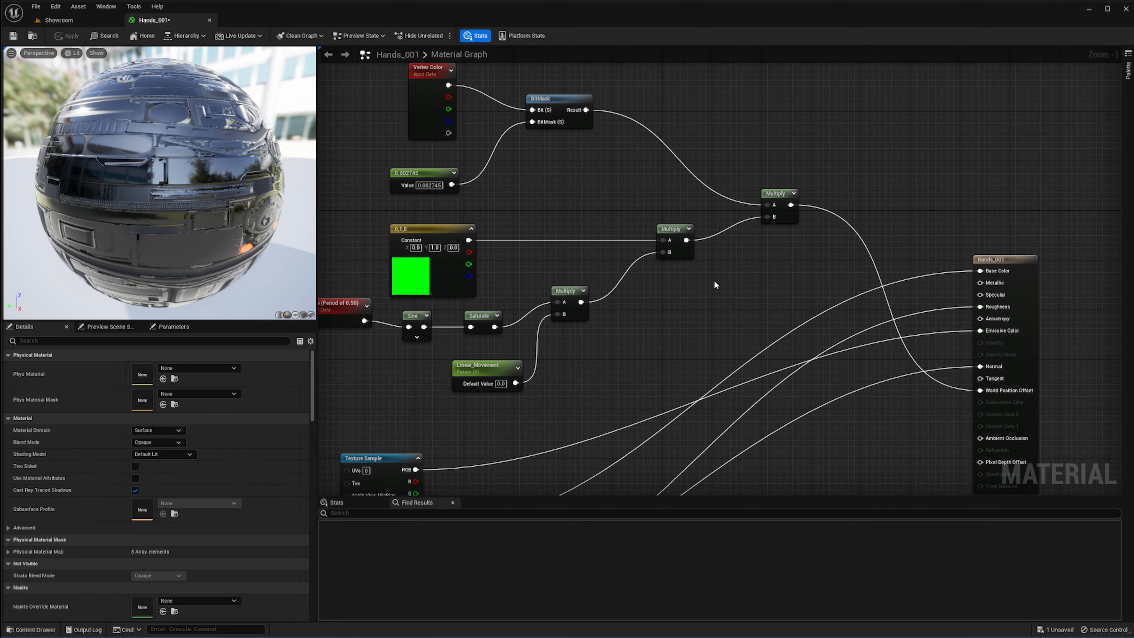
right_drag(618, 275, 670, 273)
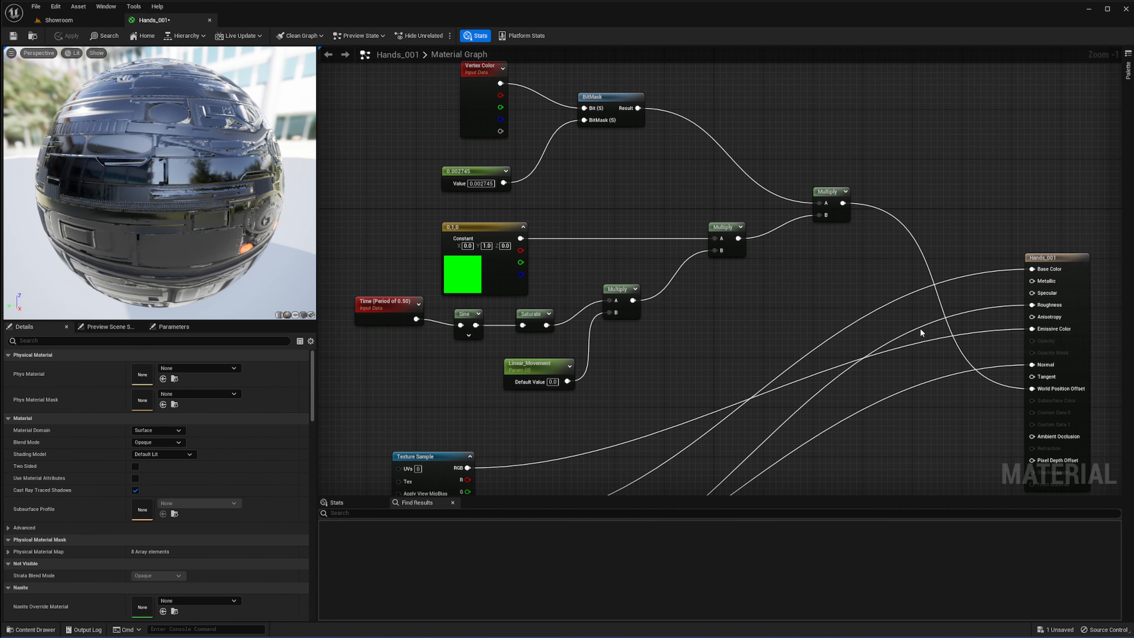
right_drag(882, 330, 891, 293)
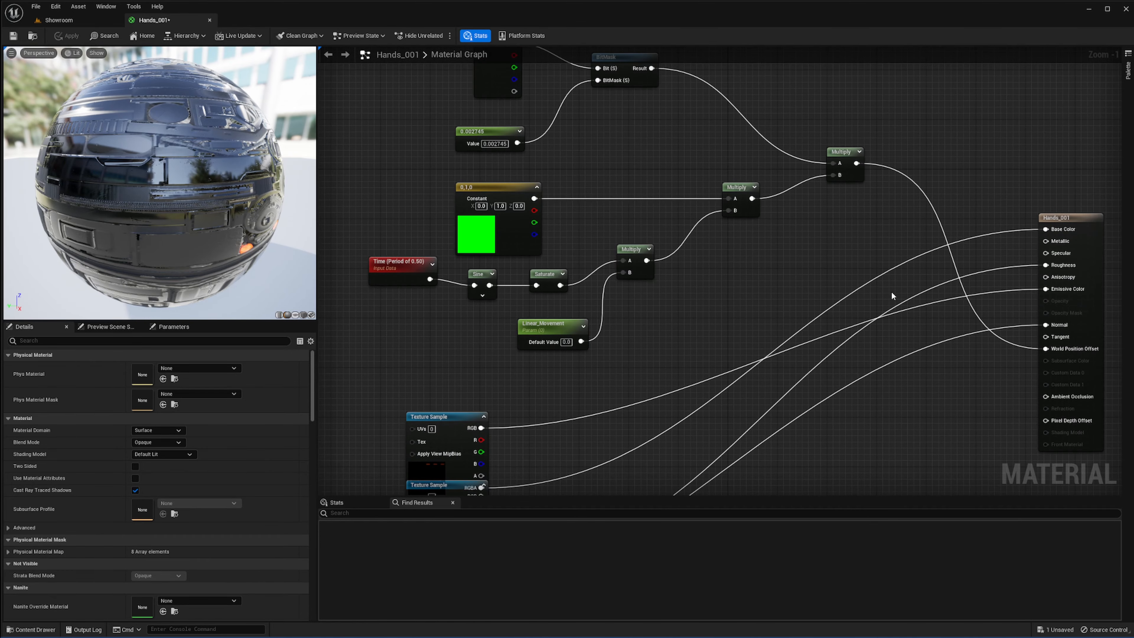
drag(447, 414, 436, 340)
right_drag(499, 389, 514, 281)
drag(476, 377, 474, 353)
right_drag(630, 364, 598, 375)
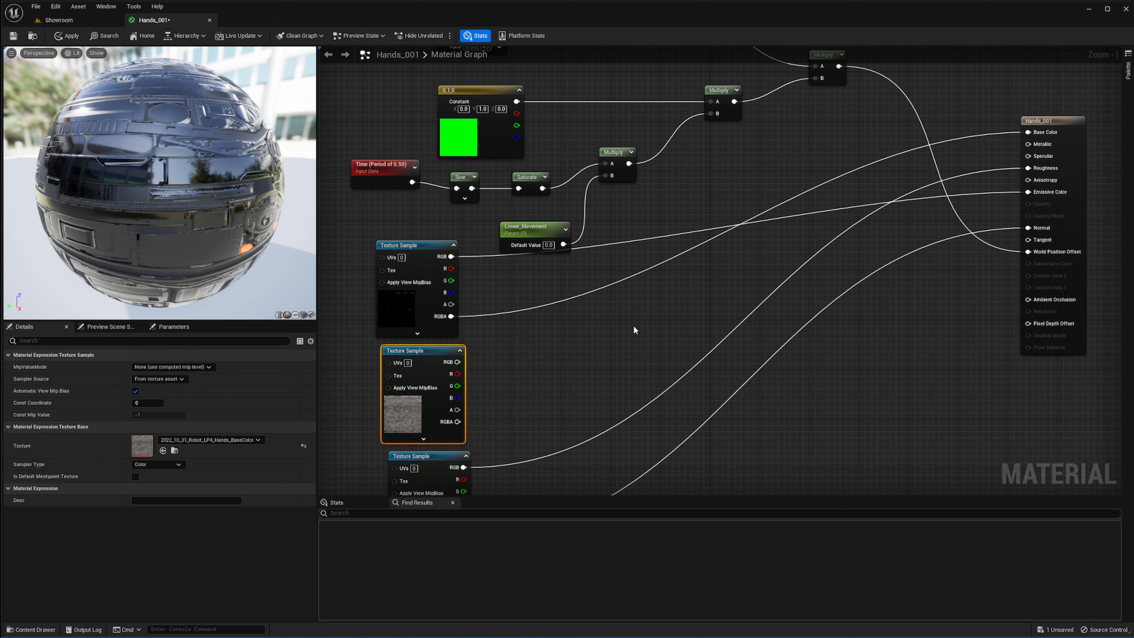
- Connect the Hands_BaseColor Texture Sample's RGB output to Base Color, apply the material, and check the robot in Showroom
drag(458, 361, 1035, 136)
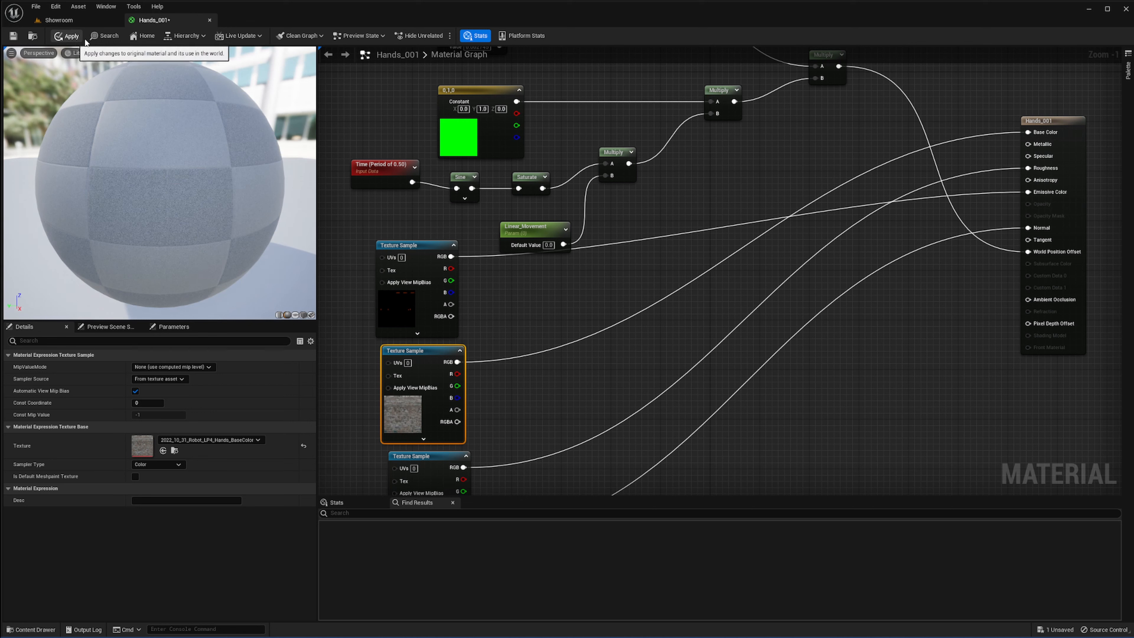
click(67, 36)
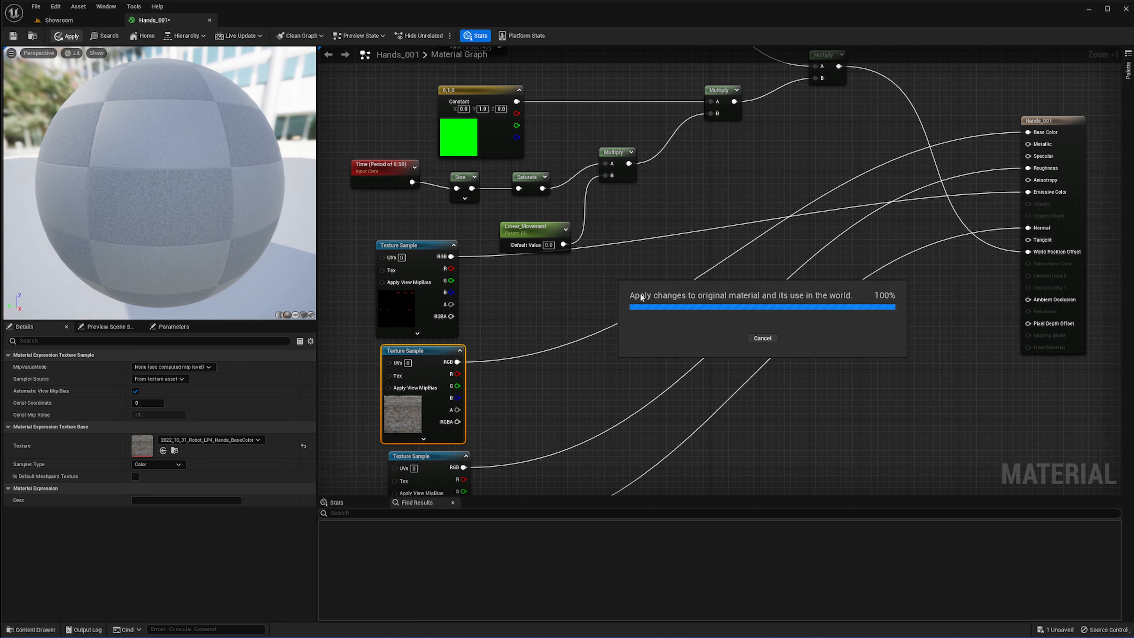
click(104, 20)
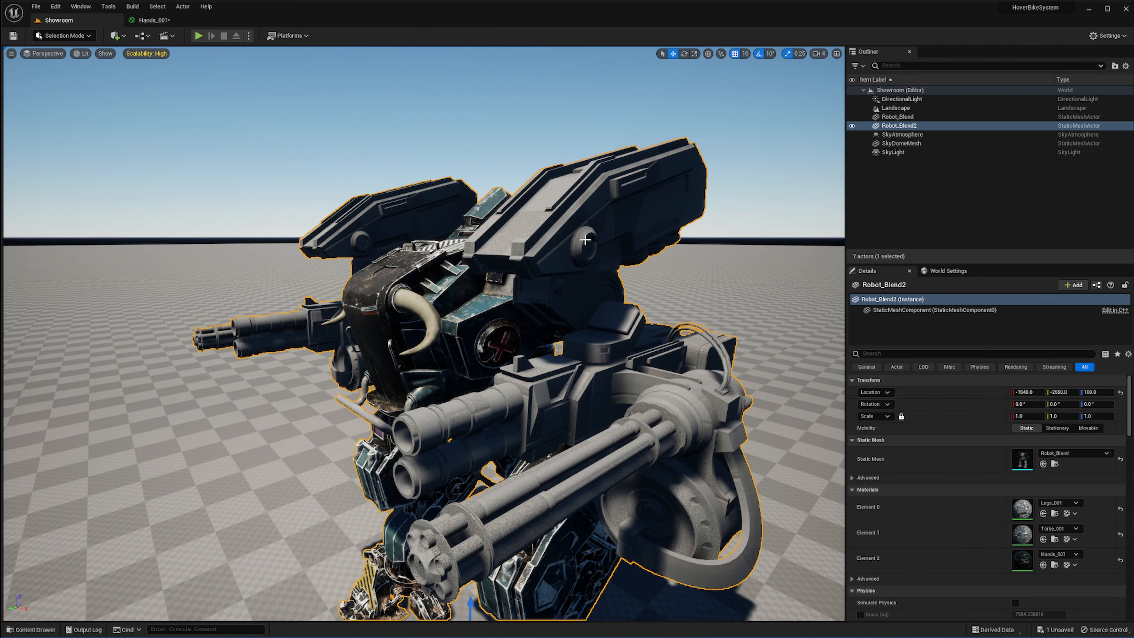
right_drag(424, 333, 439, 326)
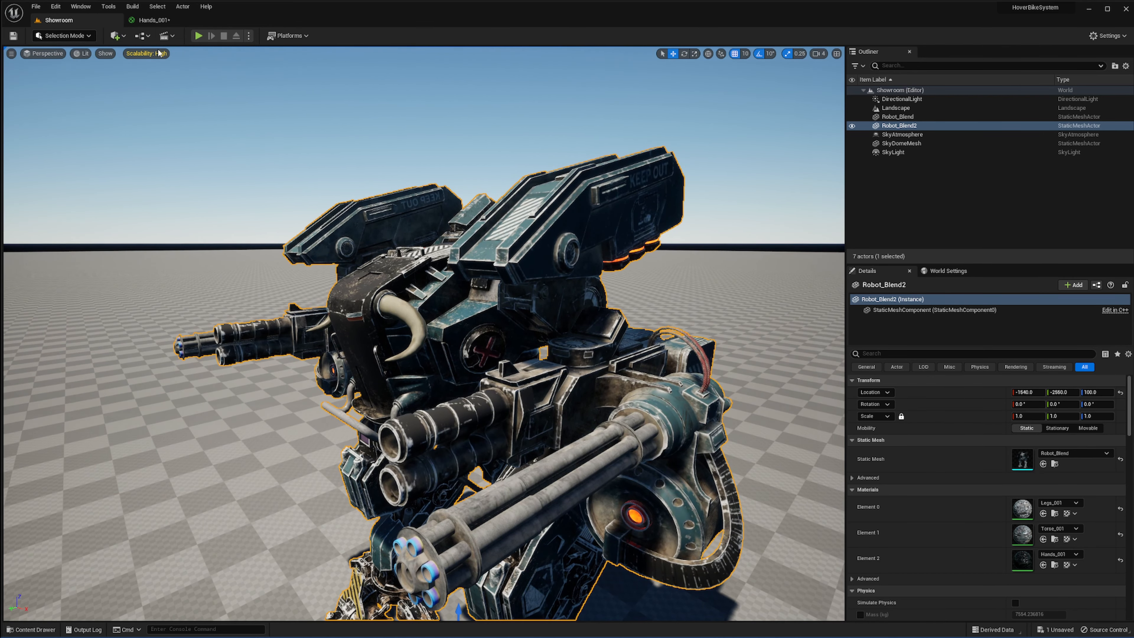
- Move the Linear_Movement parameter node in the Hands_001 graph clear of the emissive texture's connection
click(161, 20)
right_drag(561, 237, 538, 317)
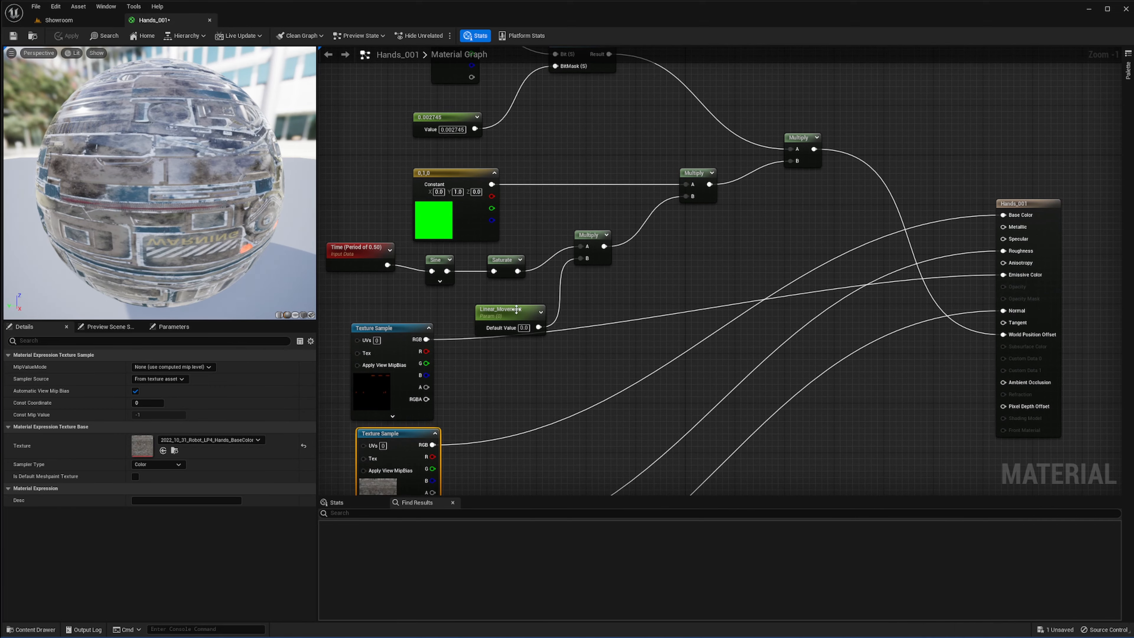
drag(516, 310, 492, 297)
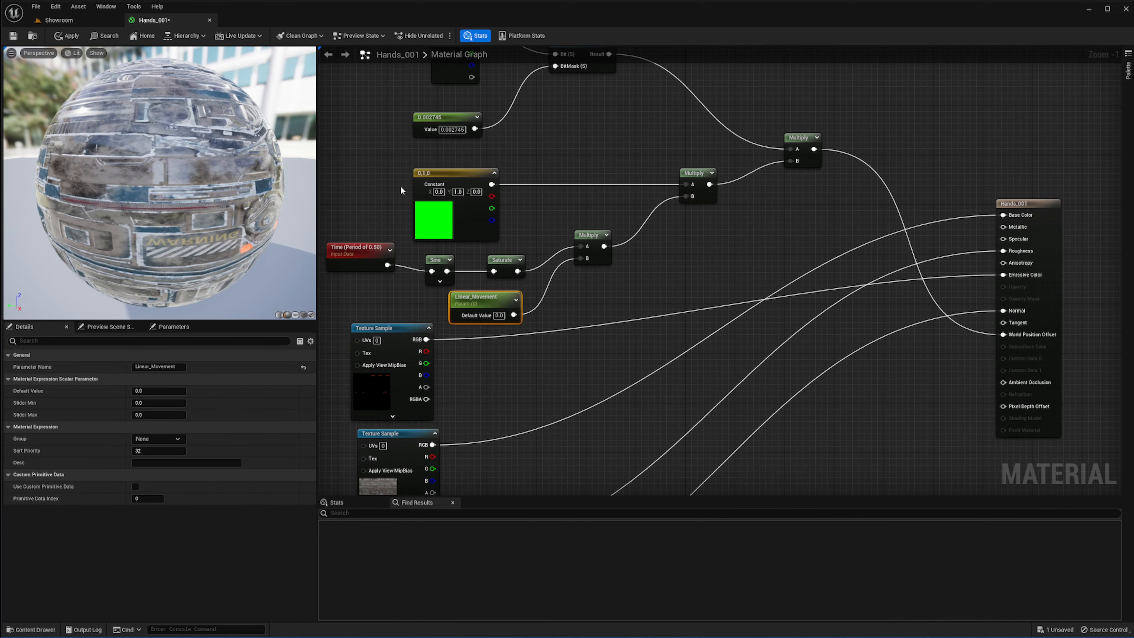
- Create a material instance of Hands_001 named Hands_001_Inst and assign it to Element 2 of Robot_Blend2
click(77, 21)
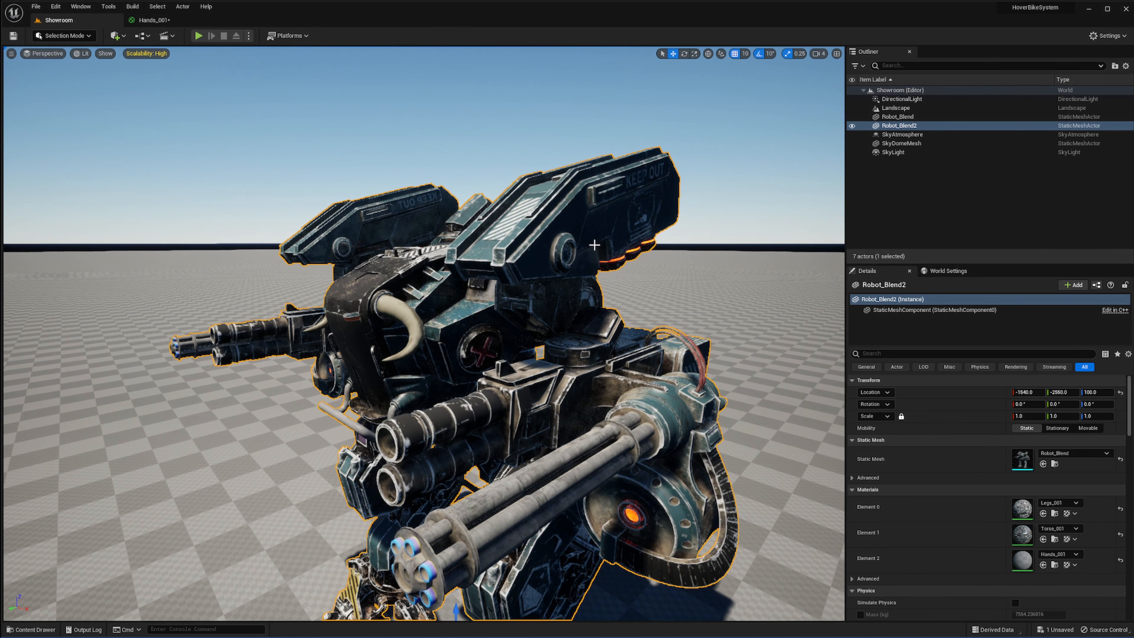
key(ctrl+space)
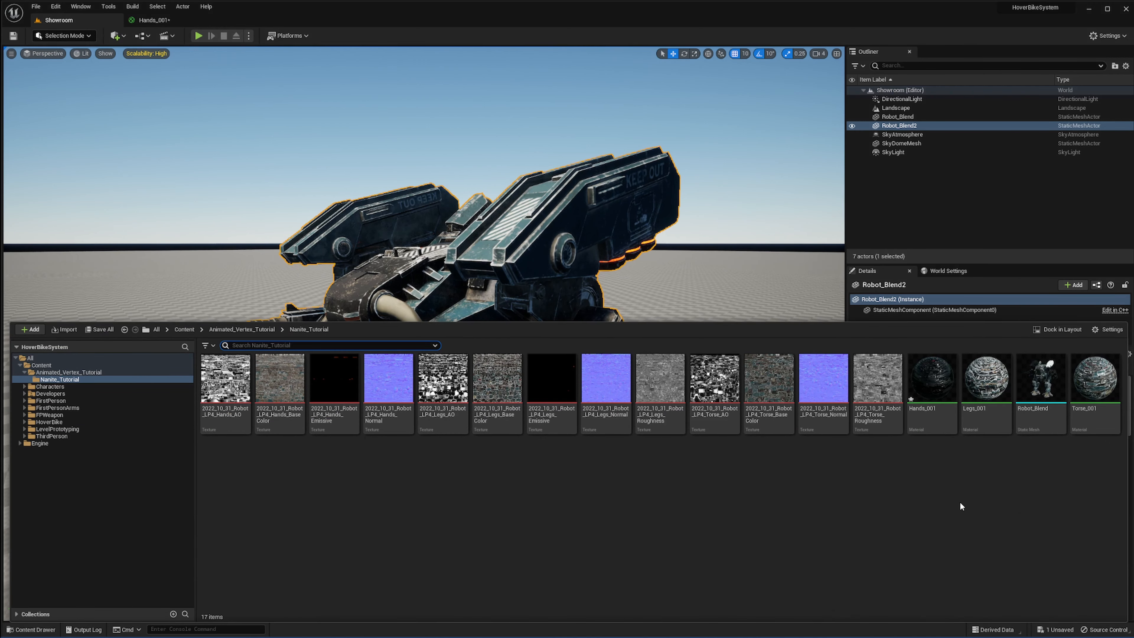
right_click(939, 387)
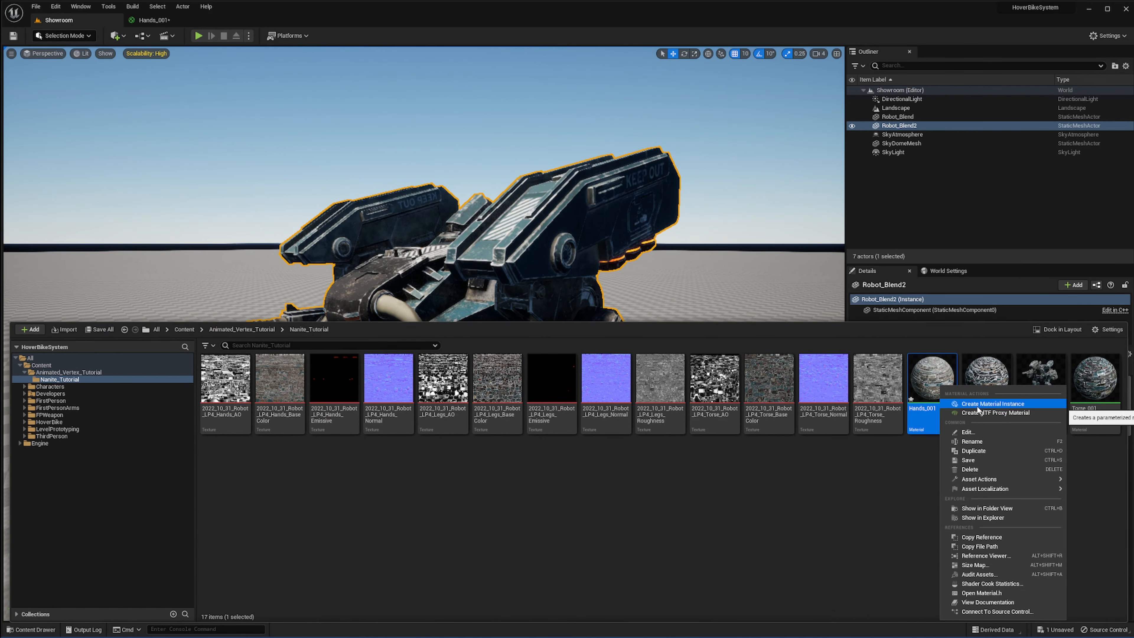
click(993, 403)
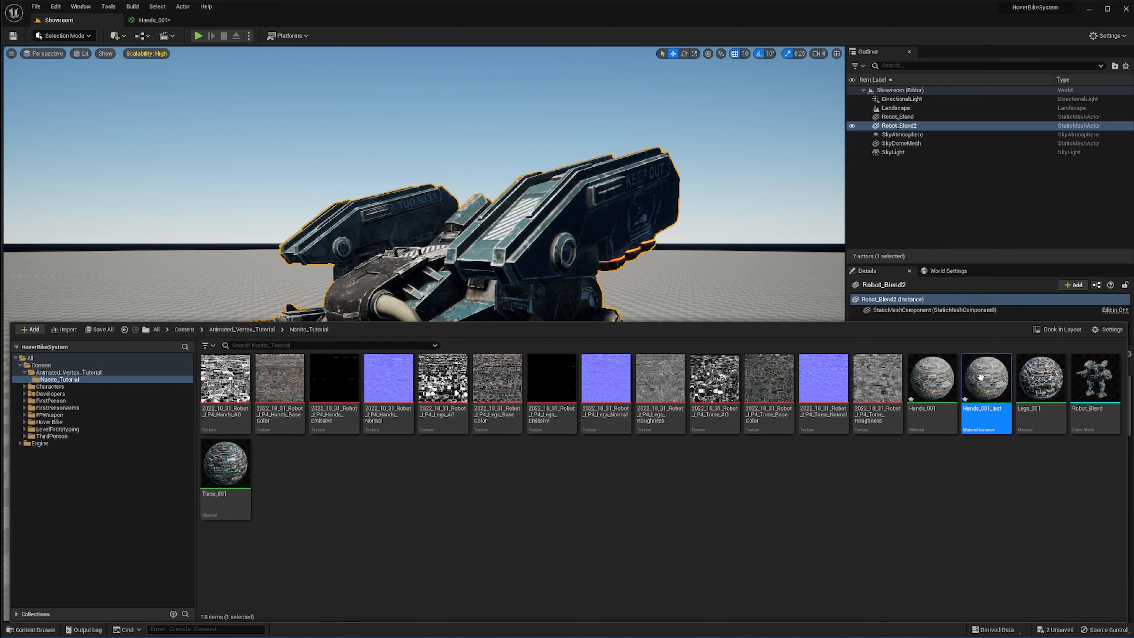
right_drag(759, 269, 737, 263)
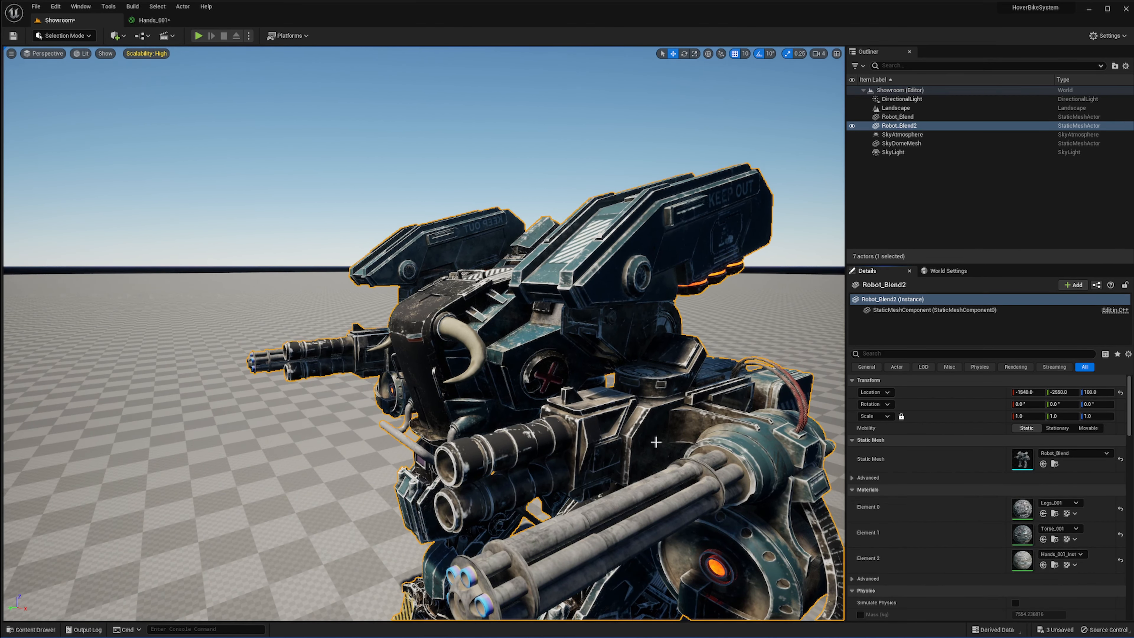
right_drag(779, 456, 794, 458)
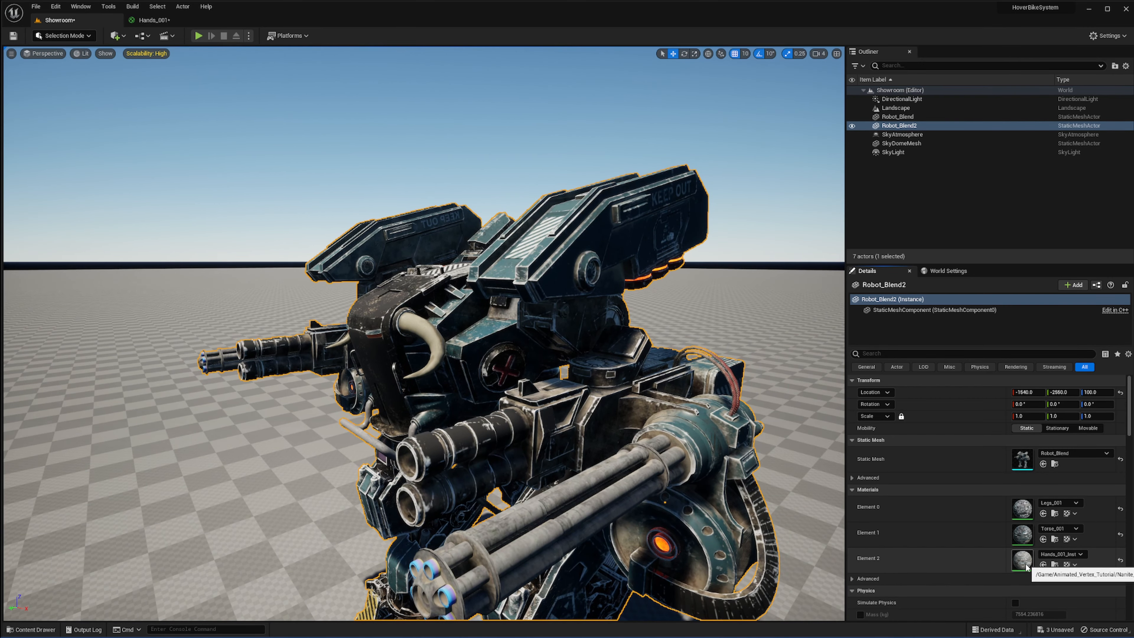
- Open Hands_001_Inst in a window beside the robot, enable the Linear_Movement override, and set it to 1.0
drag(286, 23, 293, 265)
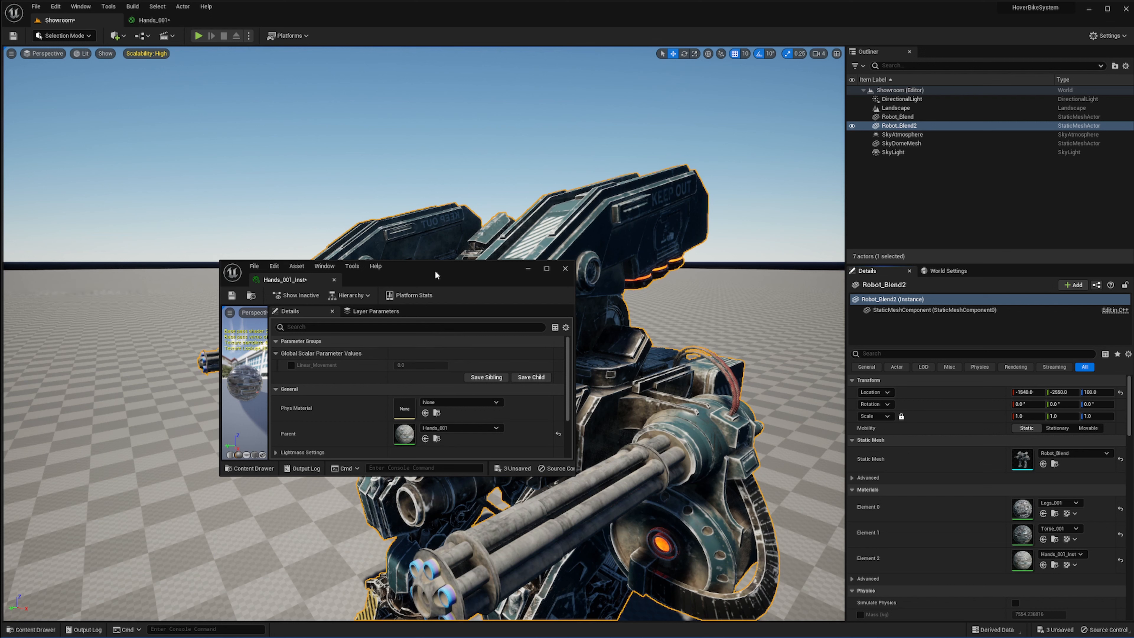
drag(435, 270, 304, 233)
click(160, 329)
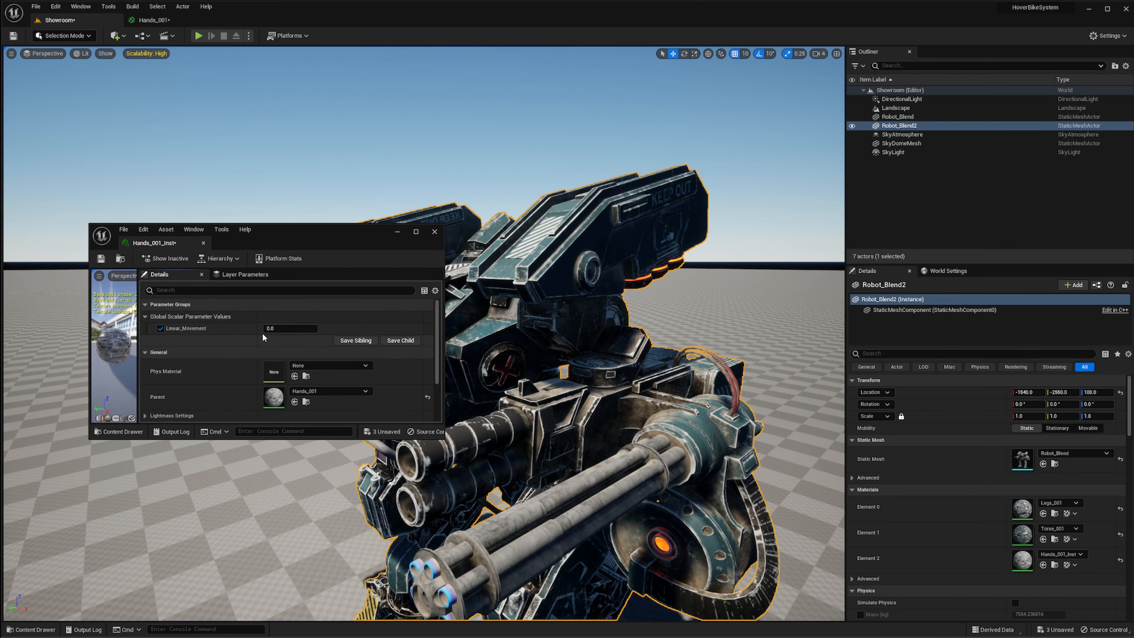
click(285, 328)
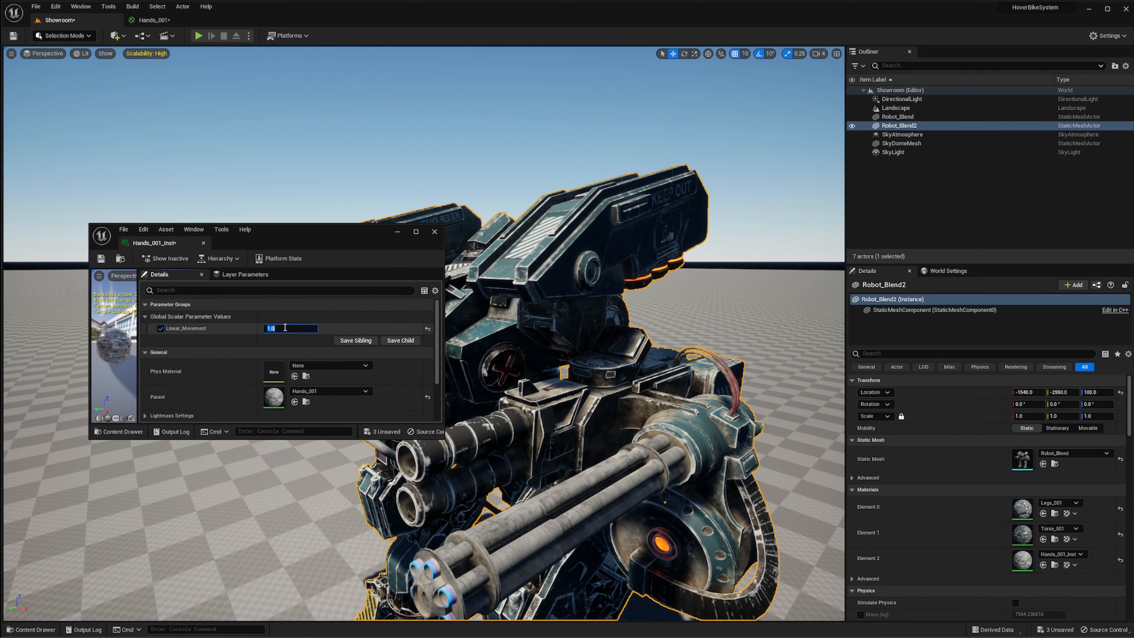
- Try Linear_Movement values of 10, 50 and 100 on Hands_001_Inst while viewing the robot's shoulder parts
right_drag(682, 279, 719, 274)
click(284, 331)
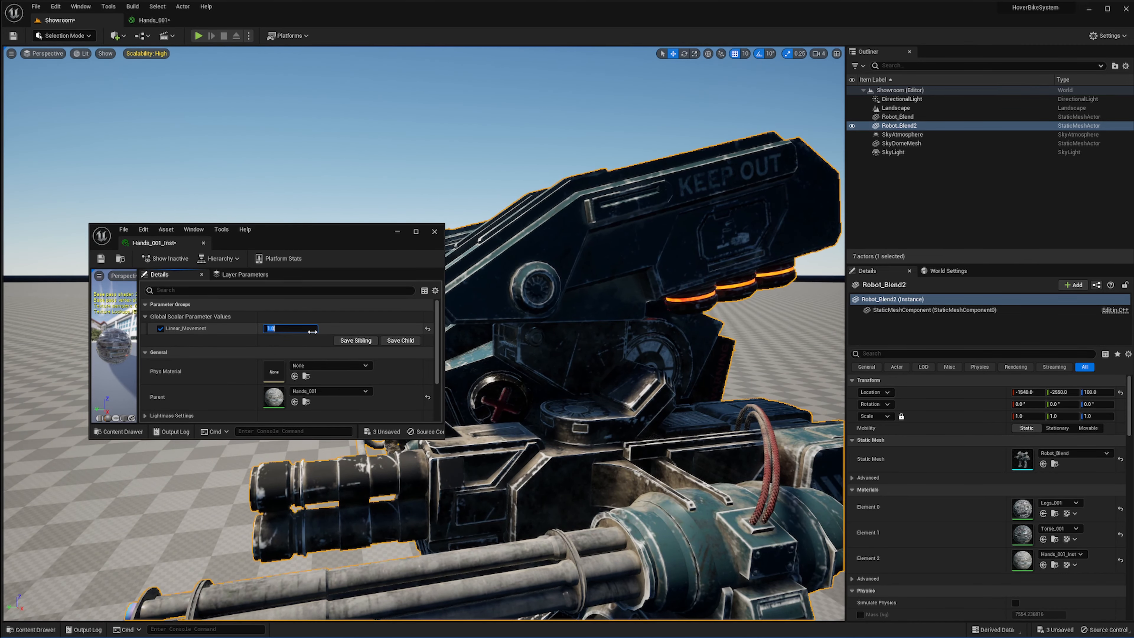
text(10)
key(Return)
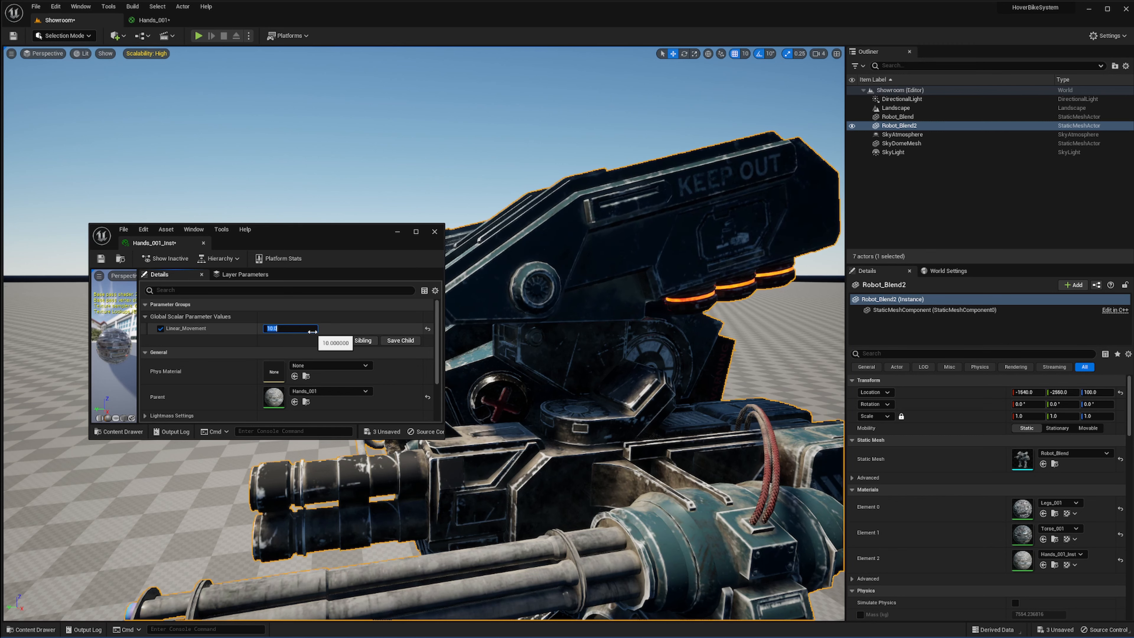
text(50)
key(Return)
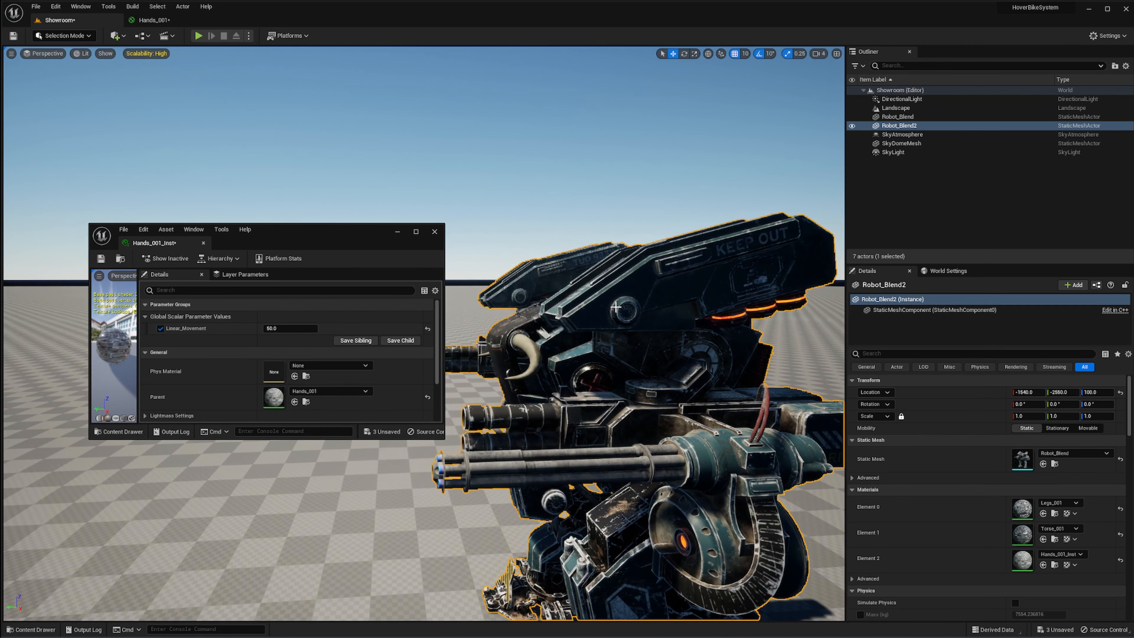
click(304, 328)
text(10)
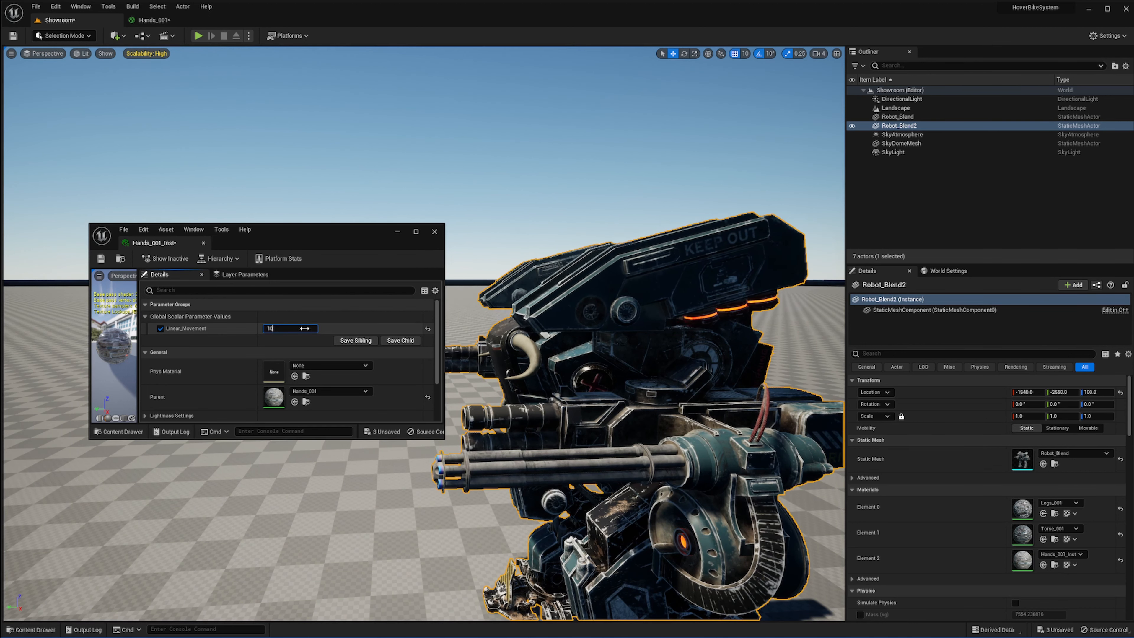
text(0)
key(Return)
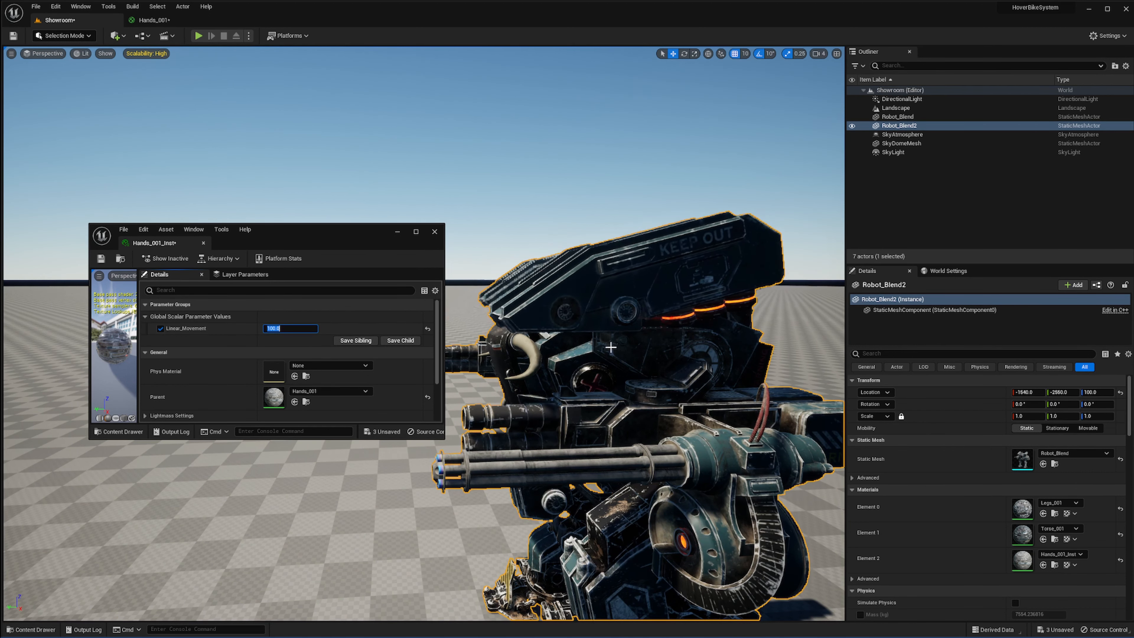
- Set the Linear_Movement parameter of Hands_001_Inst to 10.0
text(10)
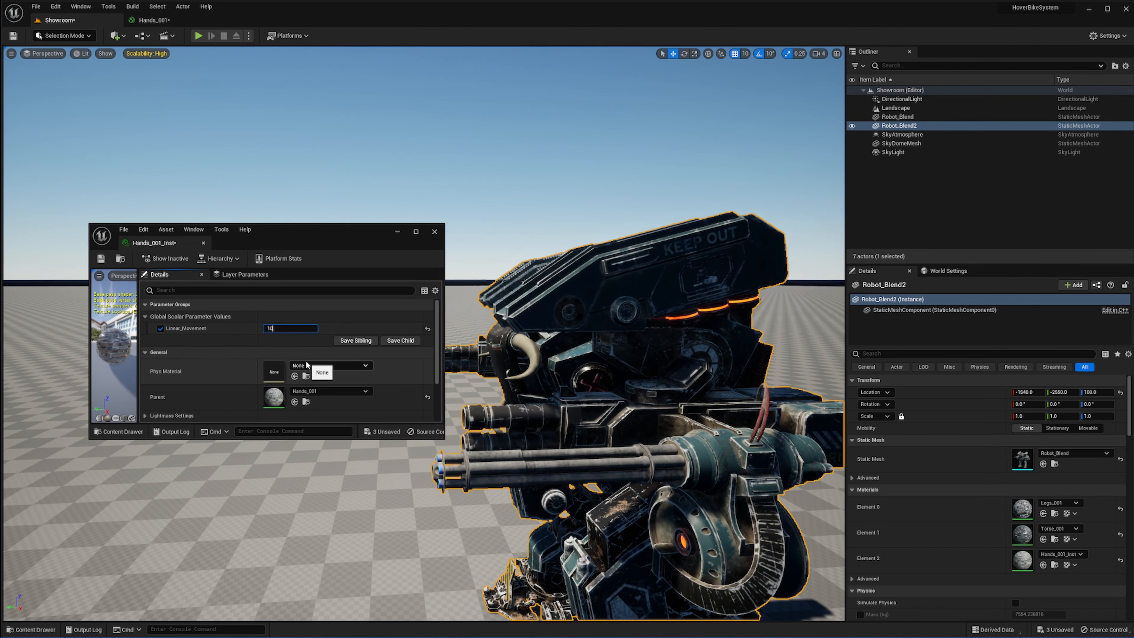
key(Return)
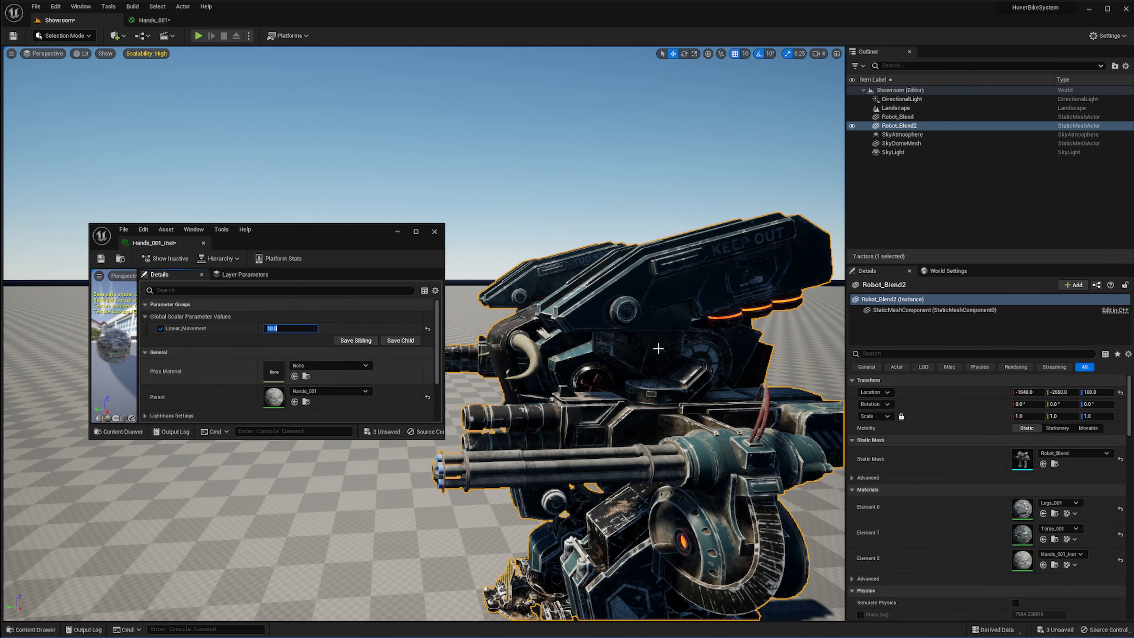
right_drag(658, 349, 696, 353)
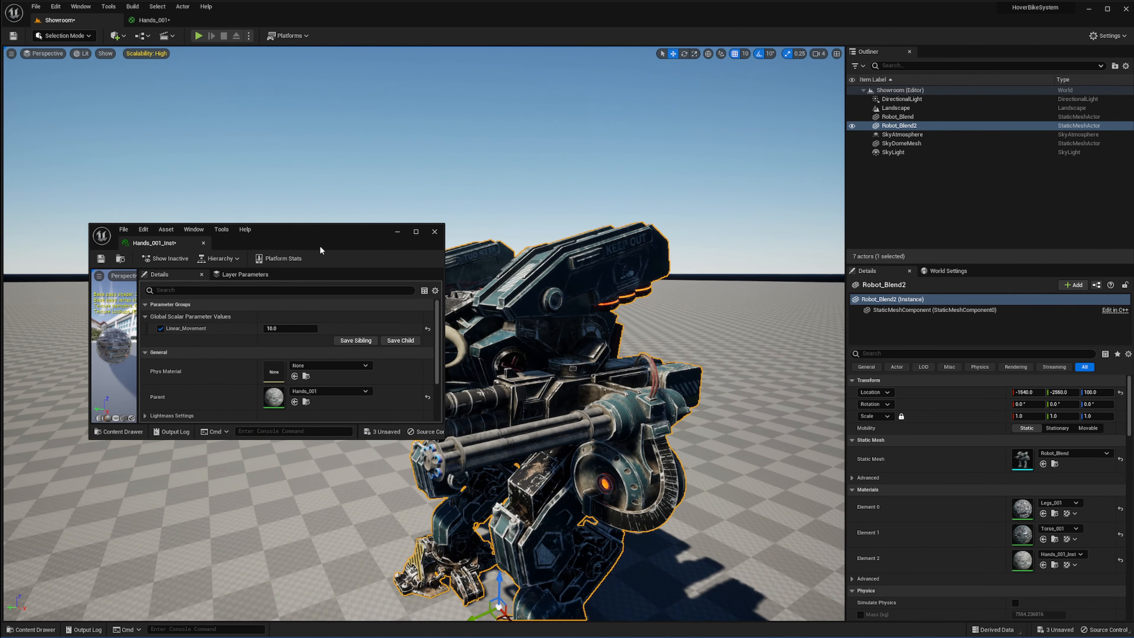
- Set the constant vector in the Hands_001 graph to 0, 0, 1, apply the material, and check the robot in Showroom
click(144, 19)
right_drag(646, 319, 690, 336)
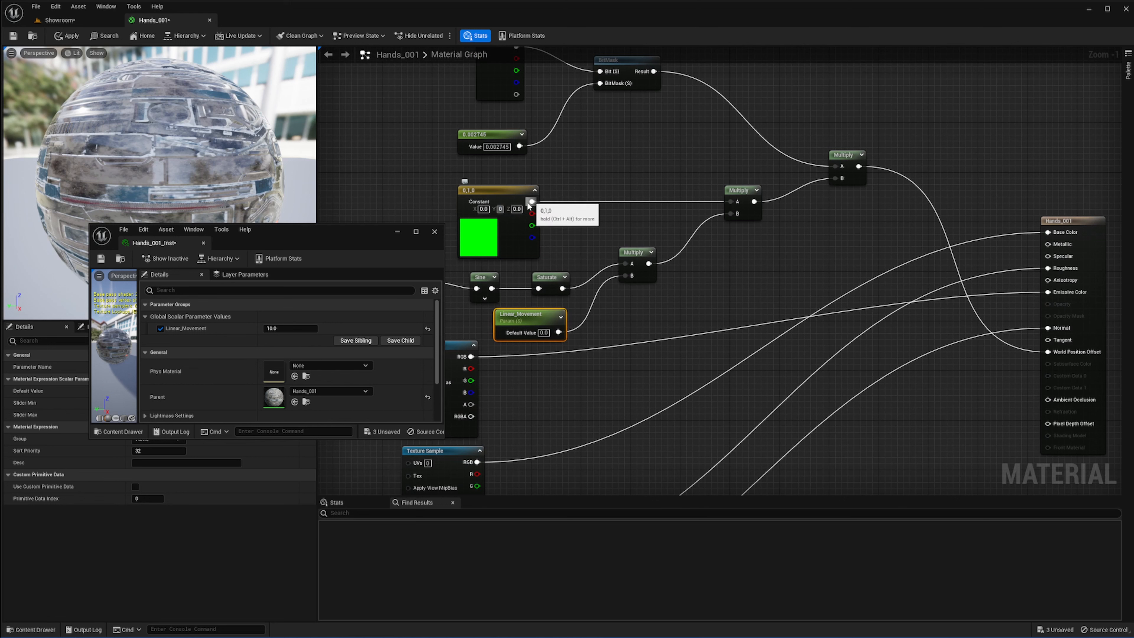
text(0)
key(Tab)
text(1)
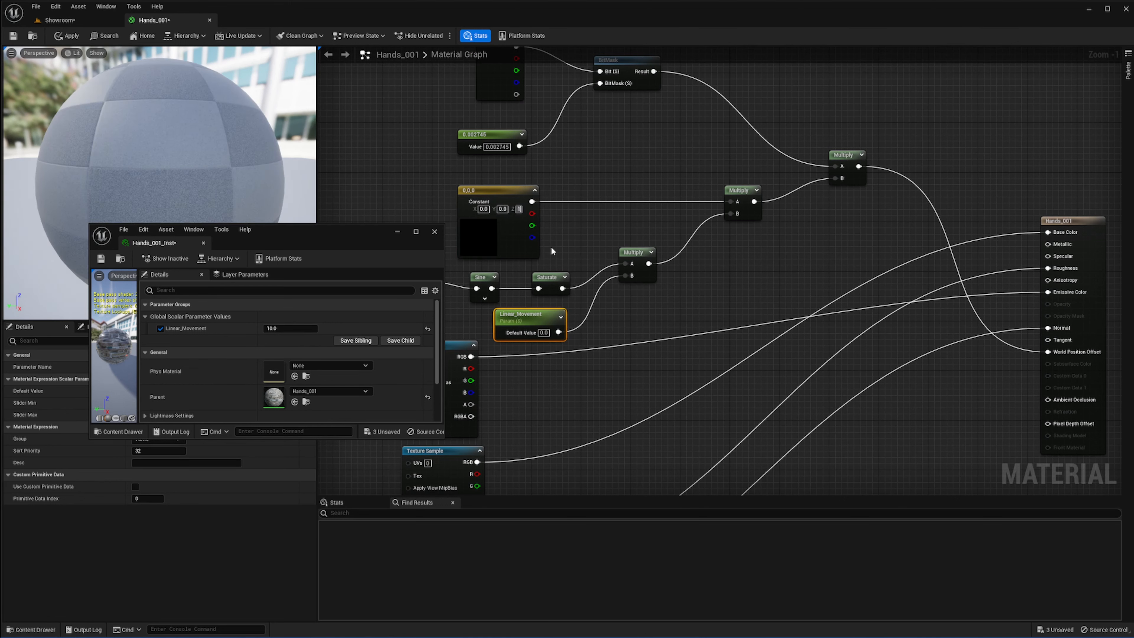
click(511, 231)
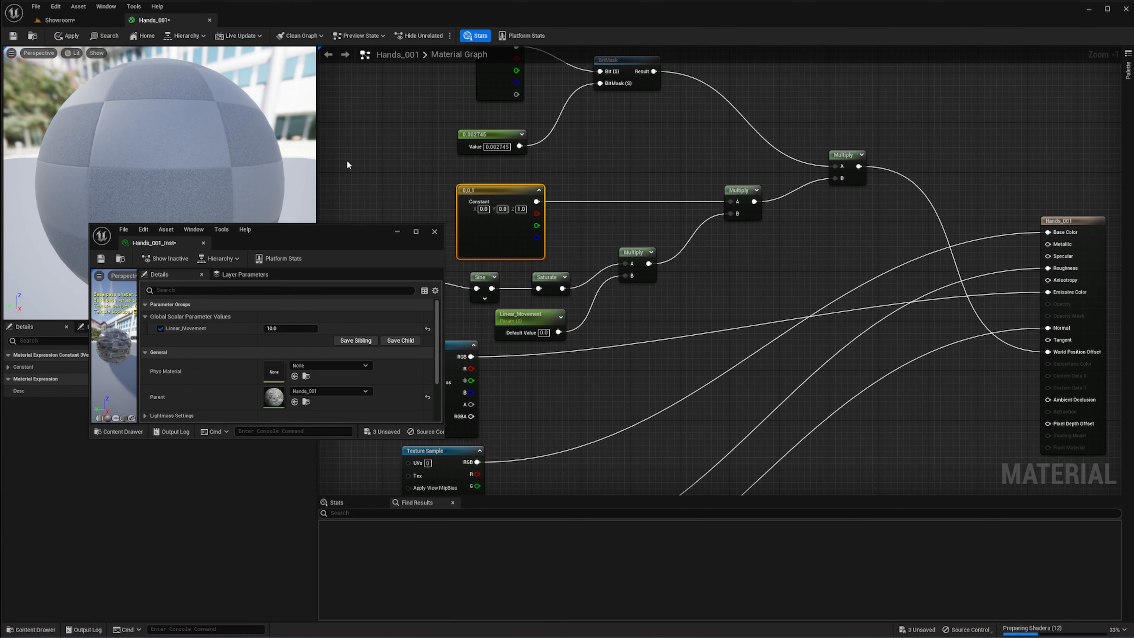
click(71, 20)
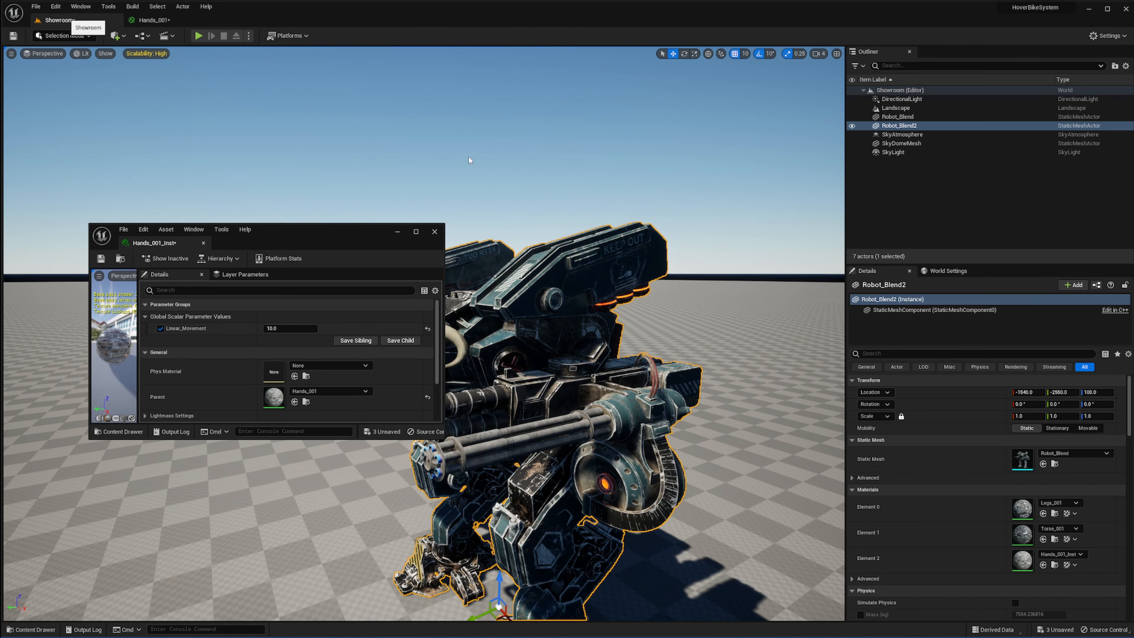
key(e)
mouse_move(678, 268)
right_down()
mouse_move(678, 295)
mouse_move(680, 261)
right_up()
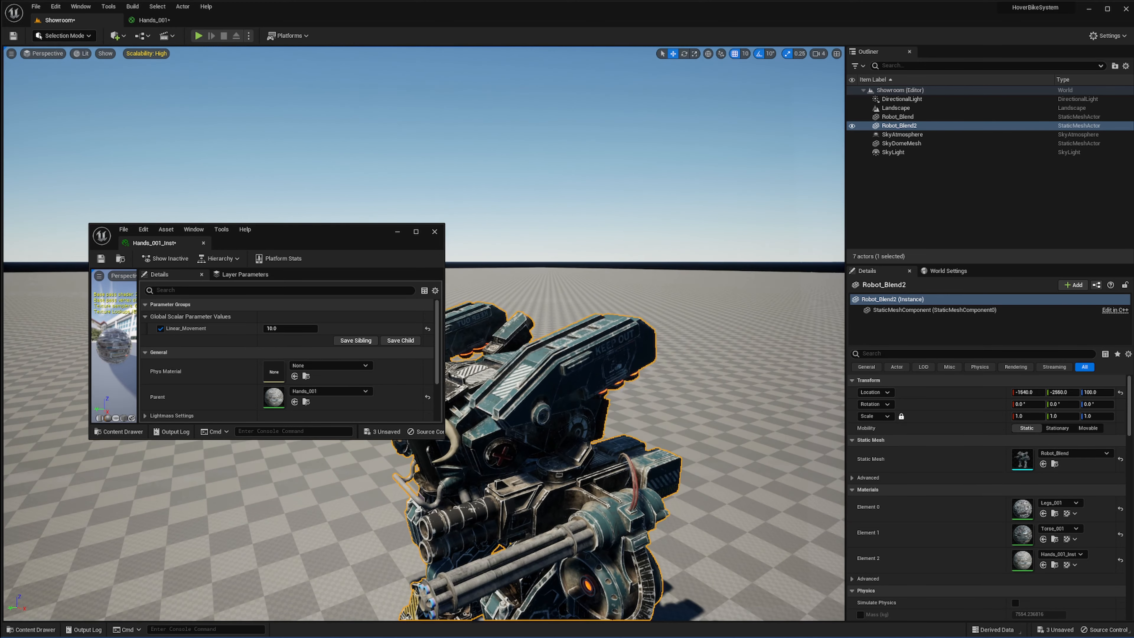
key(q)
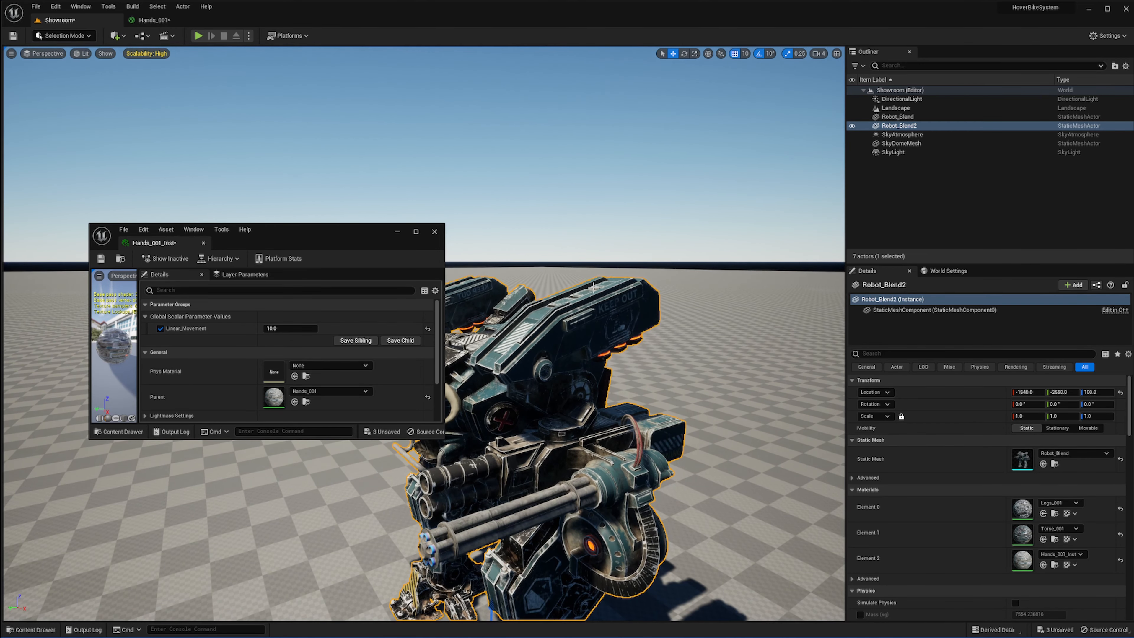
- Set the constant vector's Z value in Hands_001 to 5.0, apply the material, and check the movement in Showroom
click(168, 21)
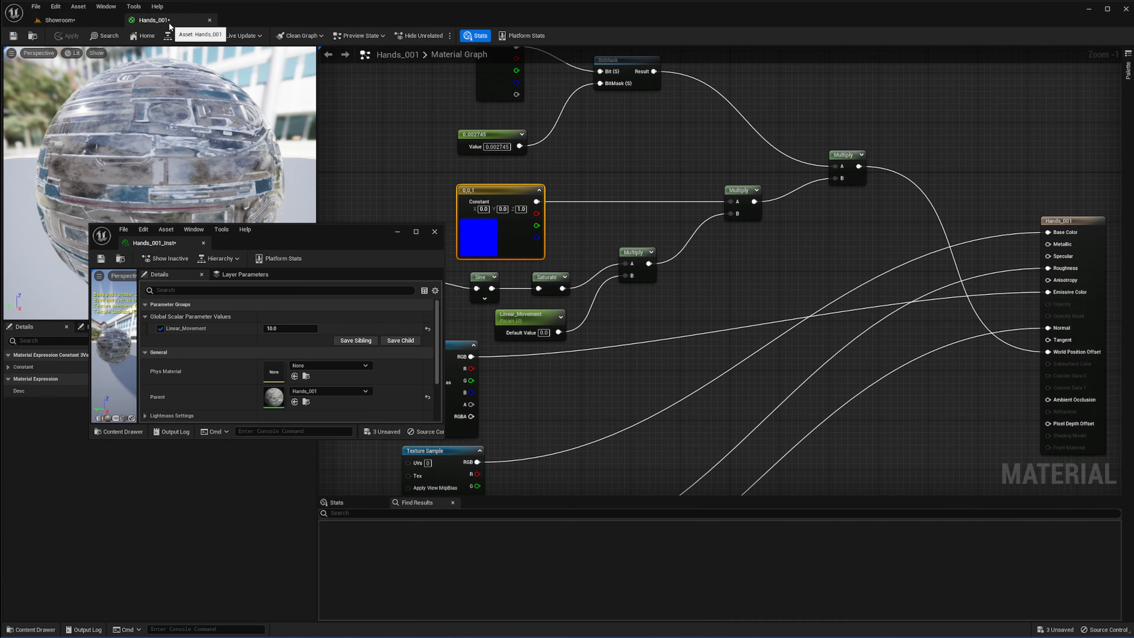
click(520, 210)
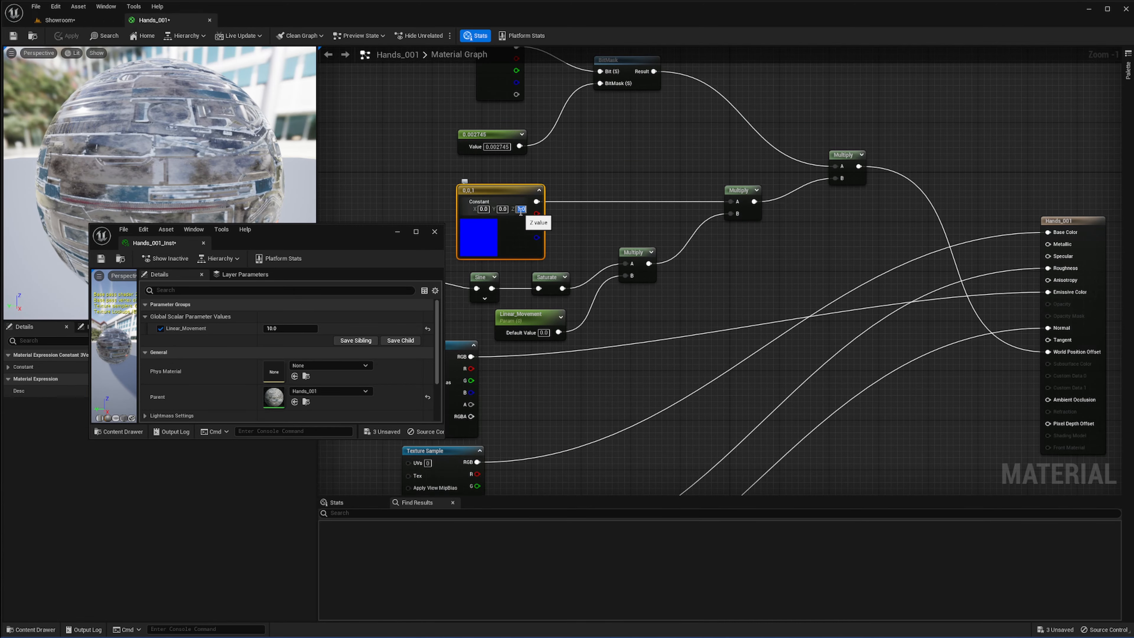
key(Return)
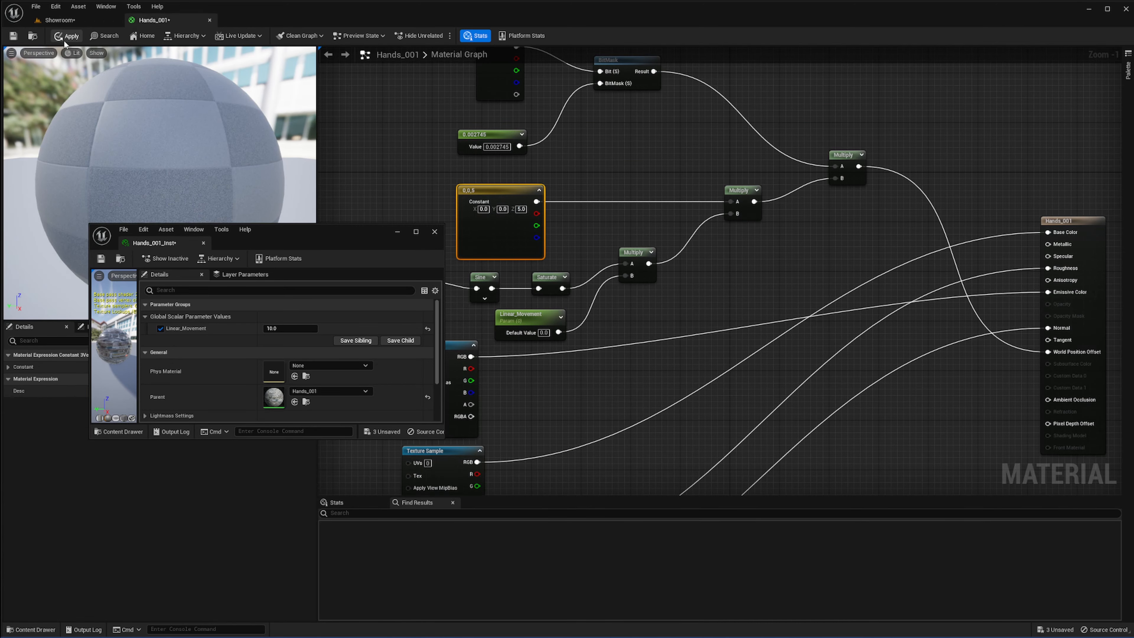
click(66, 35)
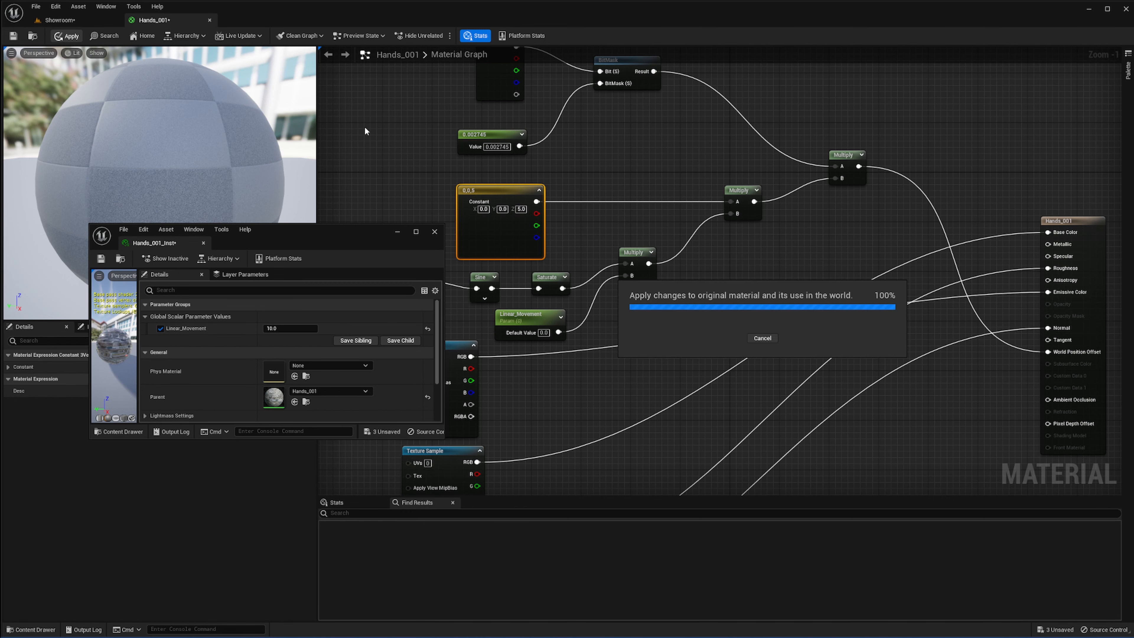
click(77, 21)
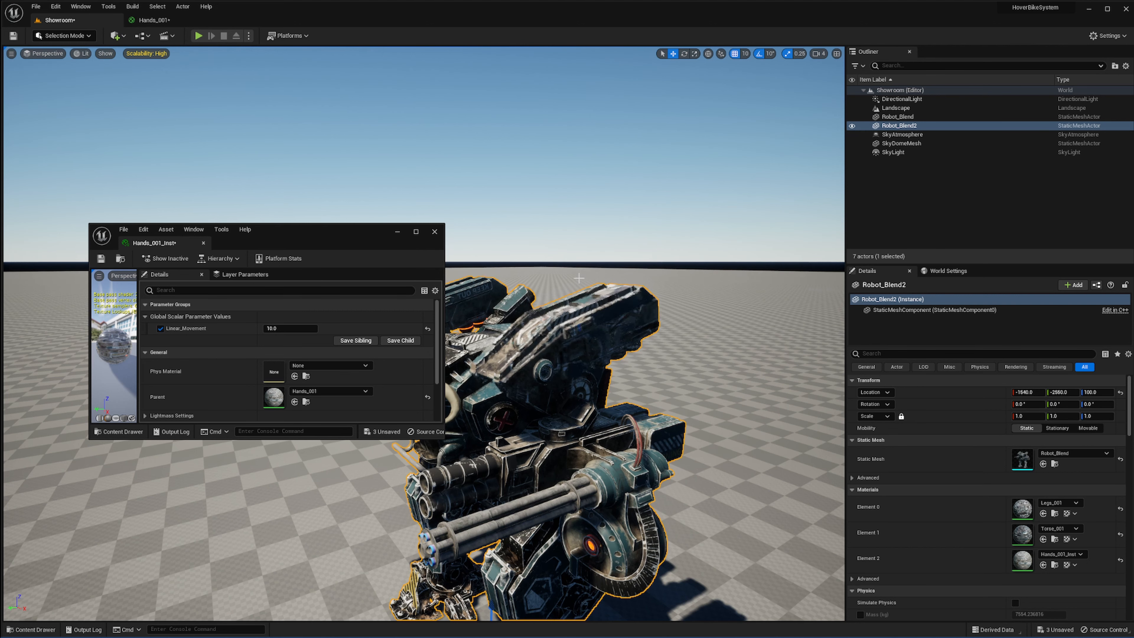
key(w)
right_drag(679, 352, 630, 330)
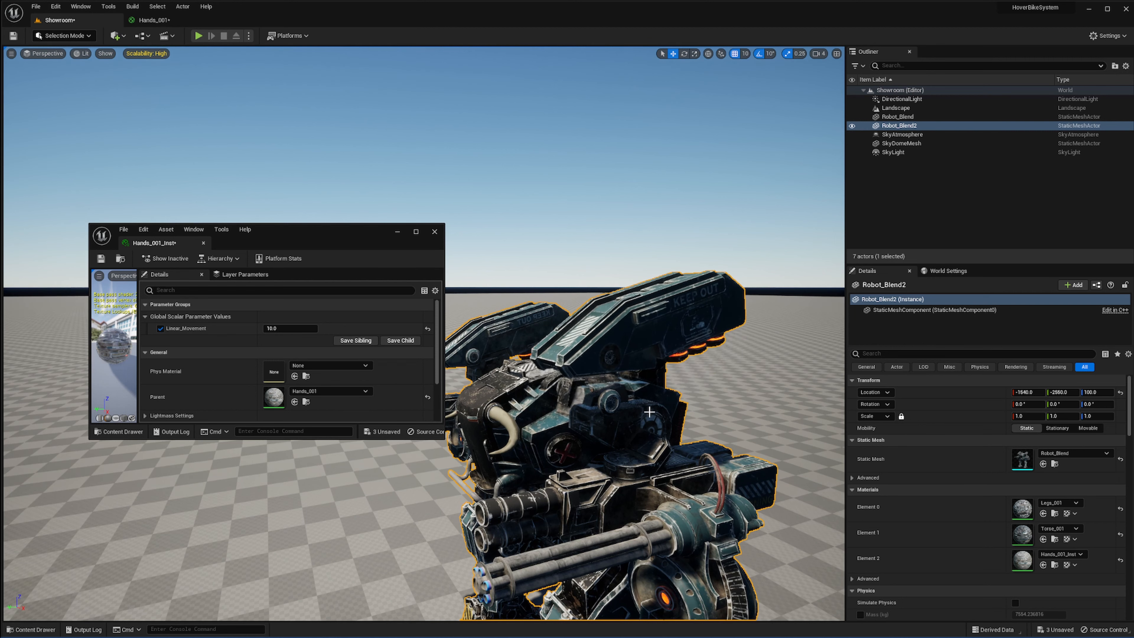
key(q)
right_drag(630, 329, 628, 289)
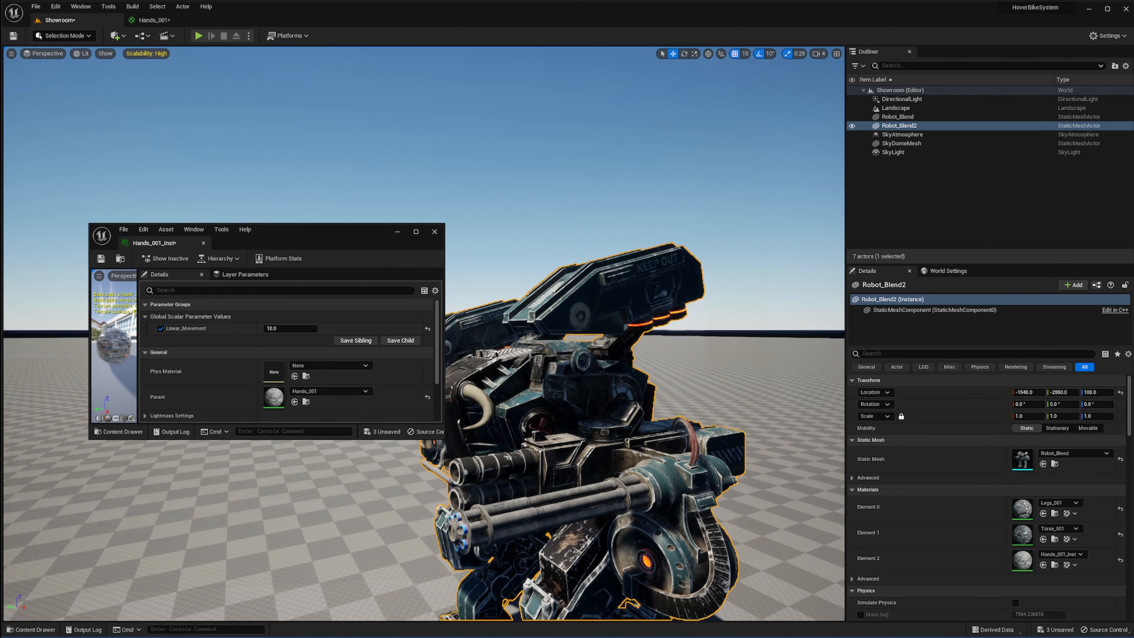
- Set the Time node's period in Hands_001 to 1.0, apply the material, and check the animation speed in Showroom
click(156, 19)
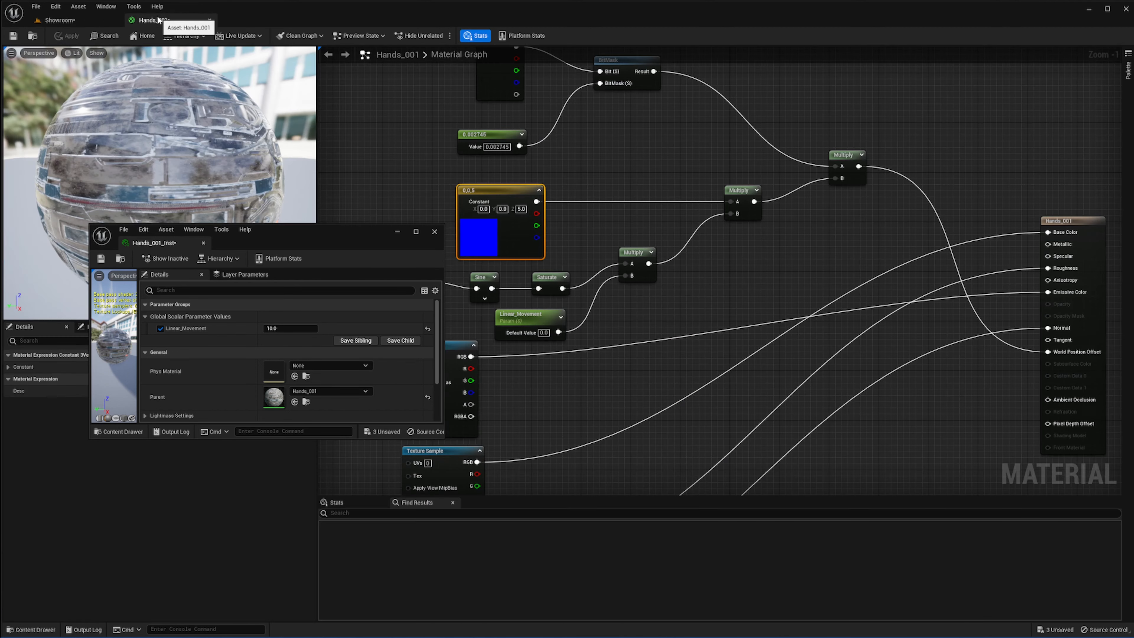
drag(320, 228, 340, 149)
click(397, 282)
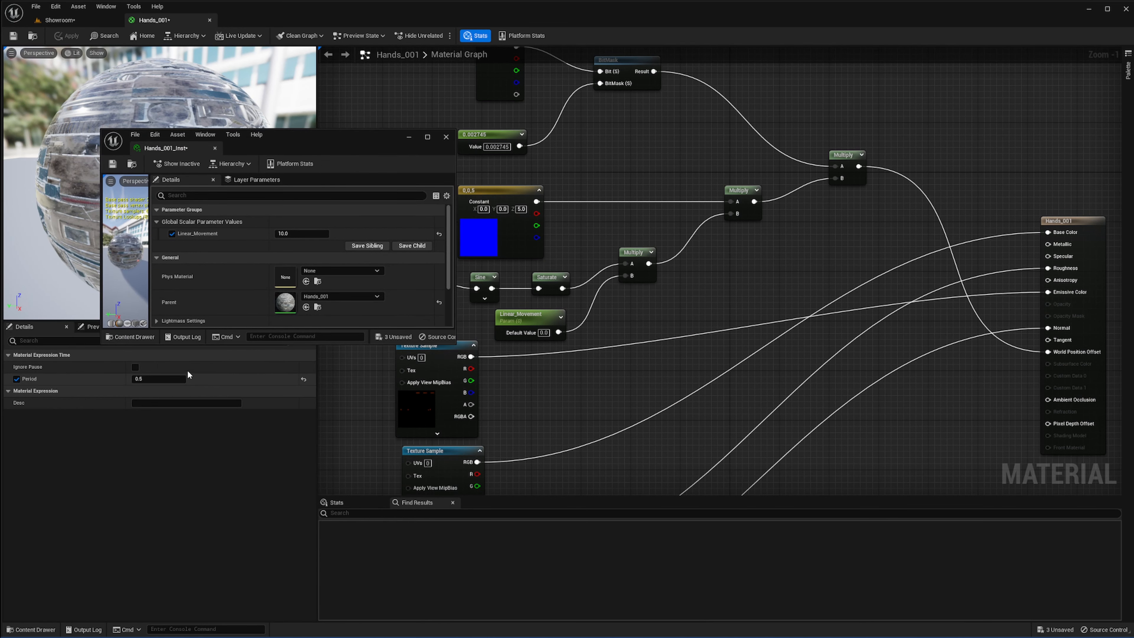
click(155, 382)
text(1)
key(Return)
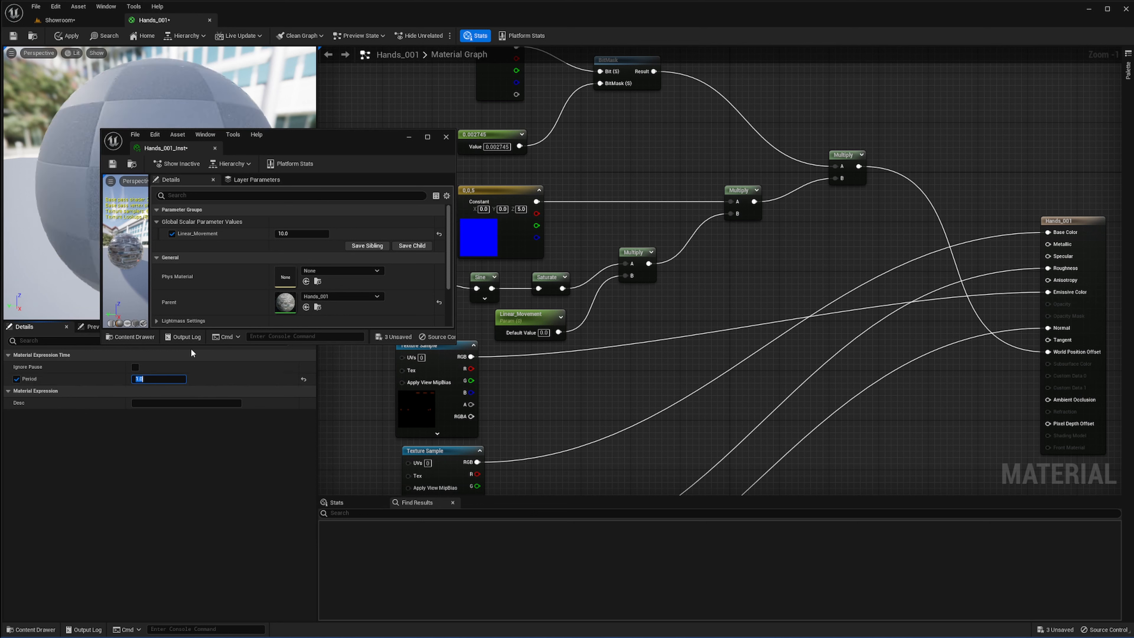
click(61, 41)
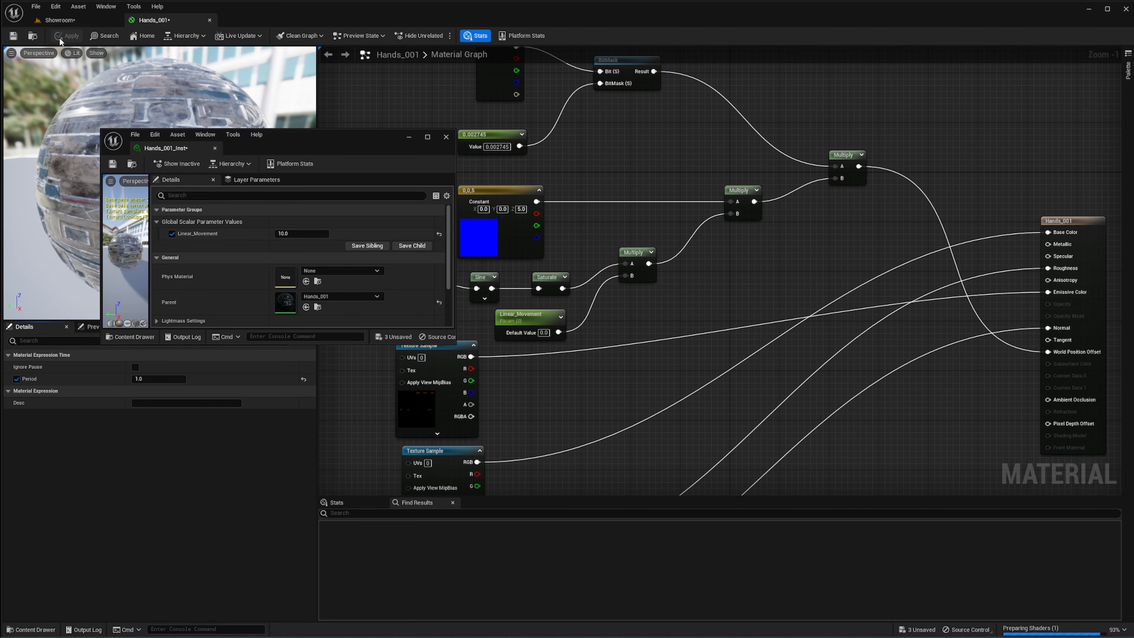
click(60, 20)
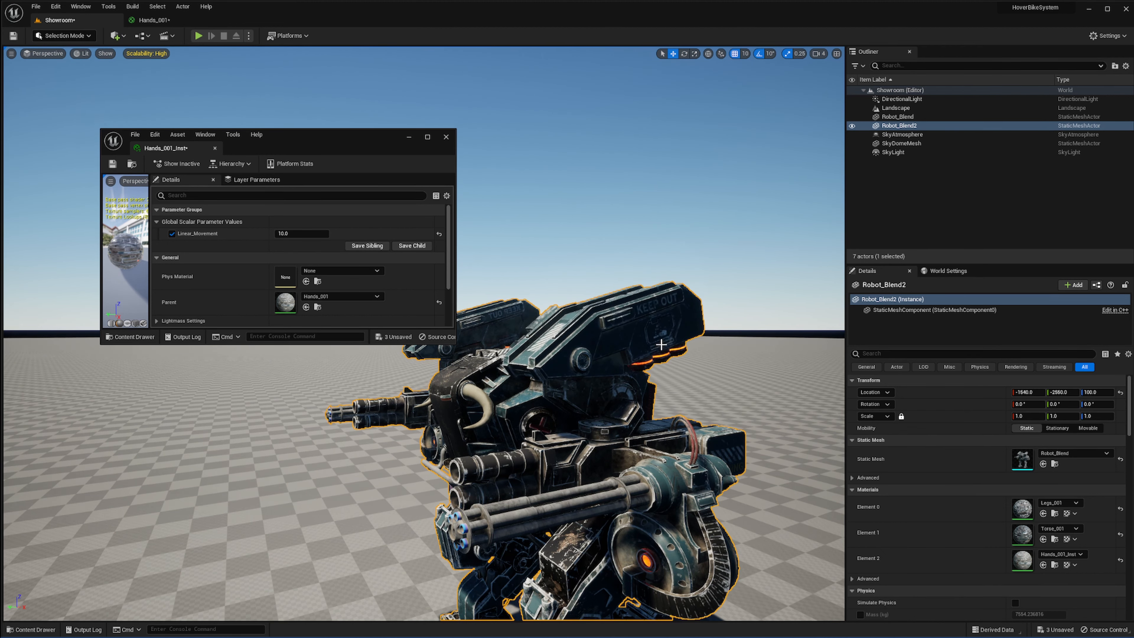
right_drag(661, 344, 616, 405)
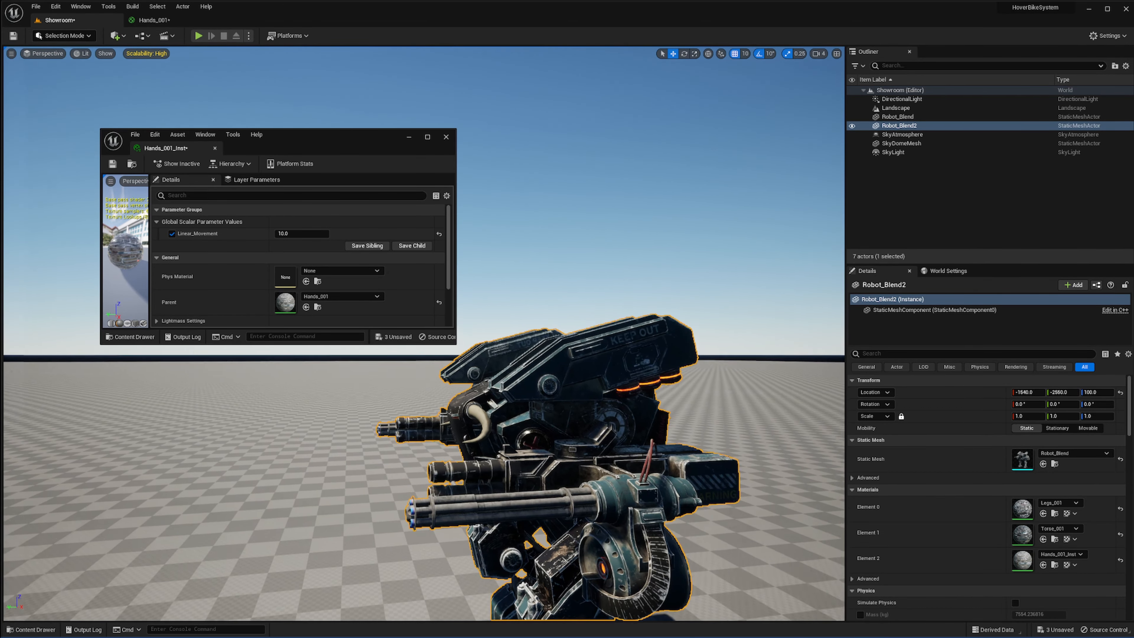
scroll(680, 417, up, 4)
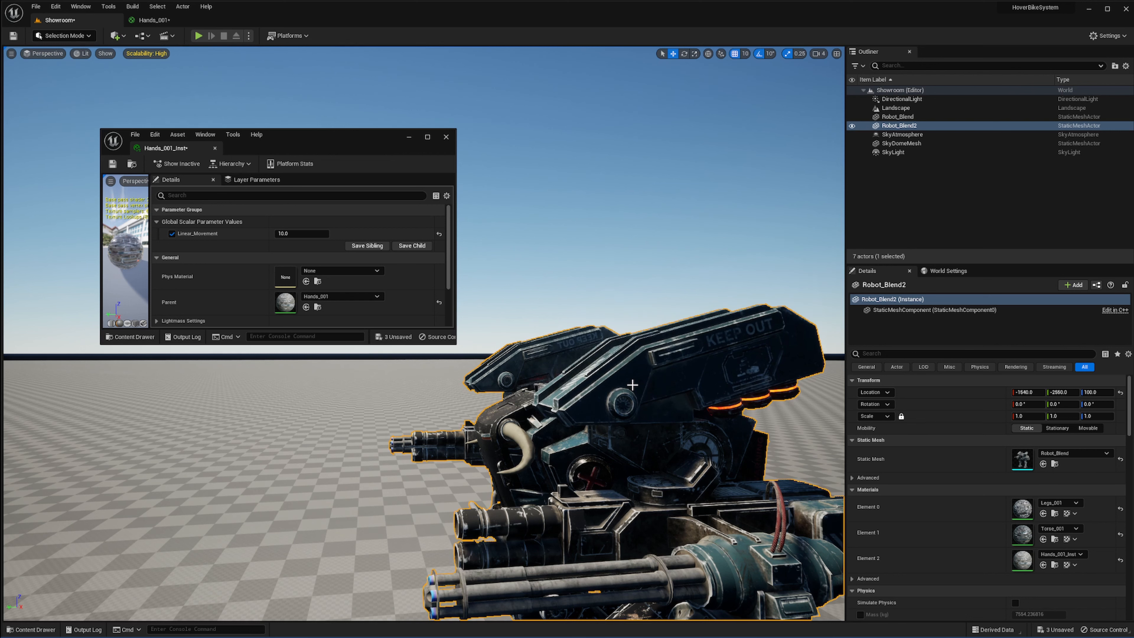
- Move the whole World Position Offset node group in Hands_001 up, away from the Texture Samples
click(148, 21)
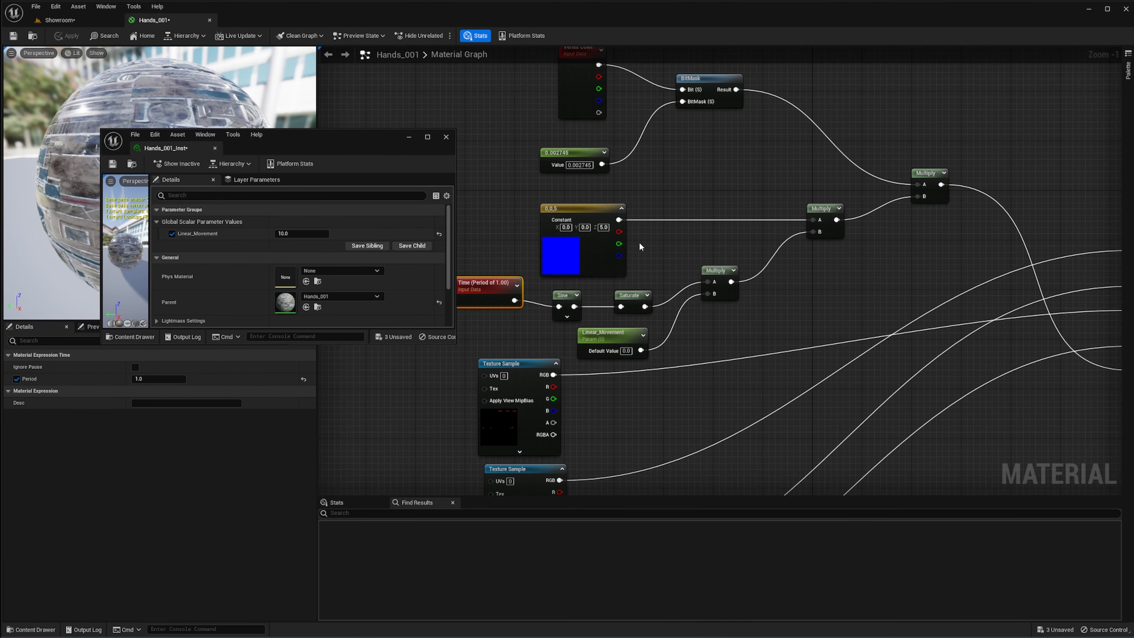
right_drag(640, 243, 708, 270)
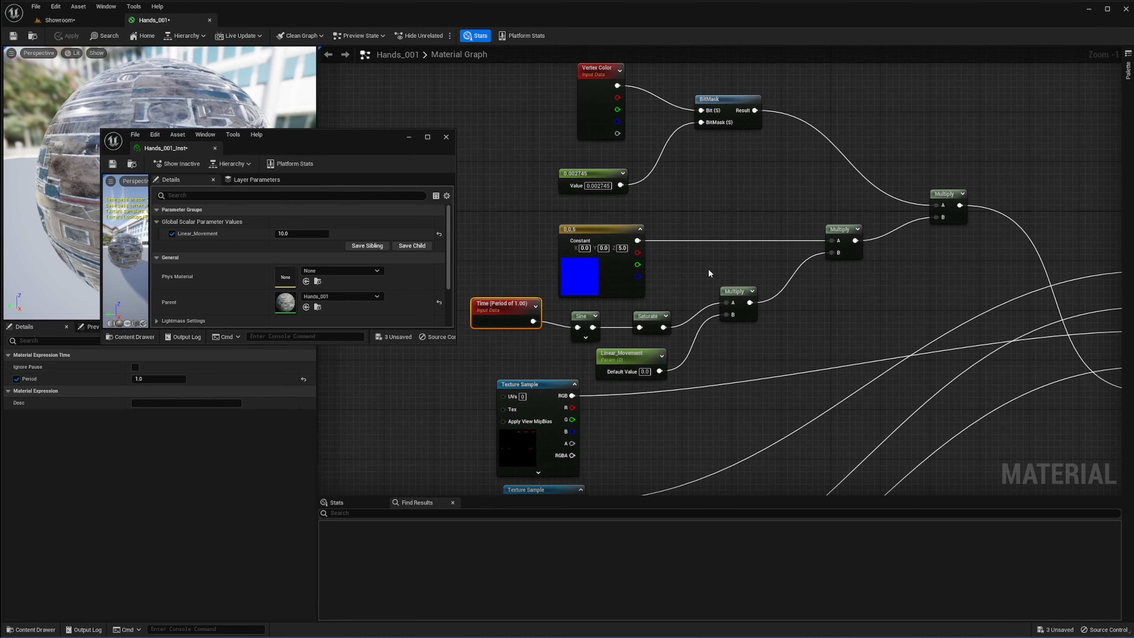
scroll(714, 273, down, 2)
drag(935, 99, 530, 324)
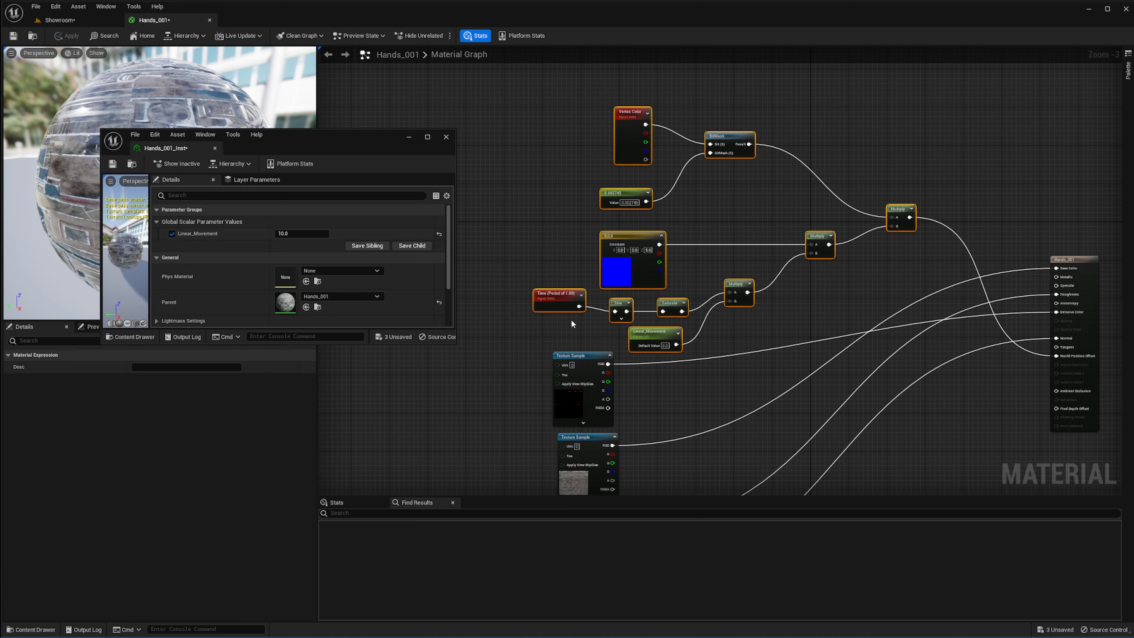
mouse_move(755, 399)
right_down()
mouse_move(772, 342)
mouse_move(757, 415)
right_up()
drag(662, 352, 624, 232)
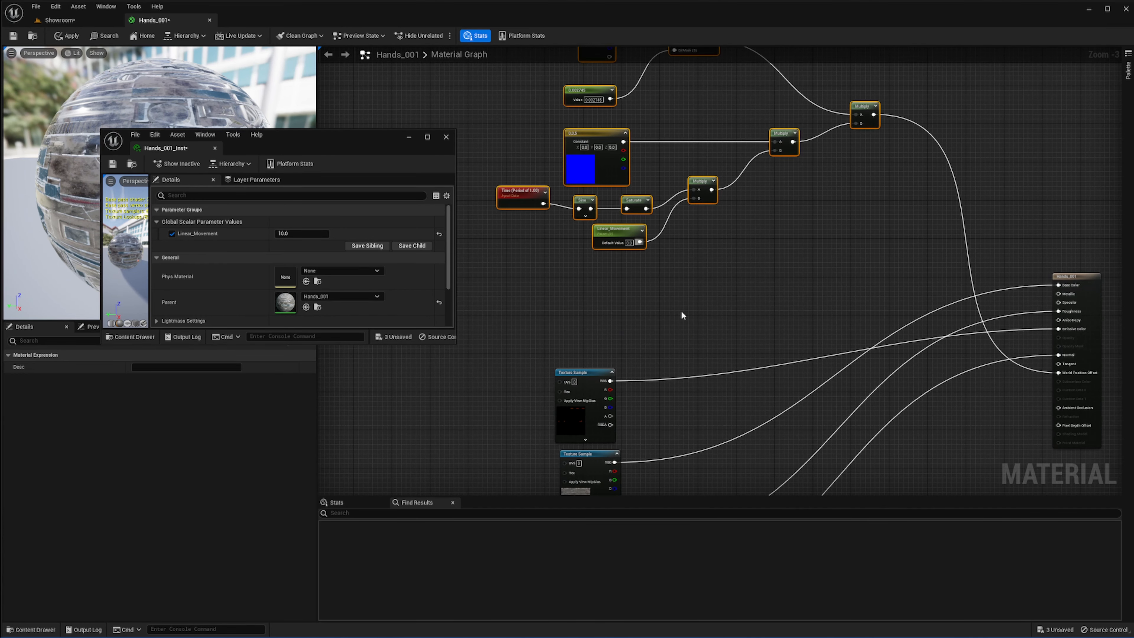
- Move all the Texture Sample nodes together further down to free space below the movement nodes
right_drag(716, 448, 781, 263)
scroll(769, 263, down, 1)
drag(764, 162, 629, 385)
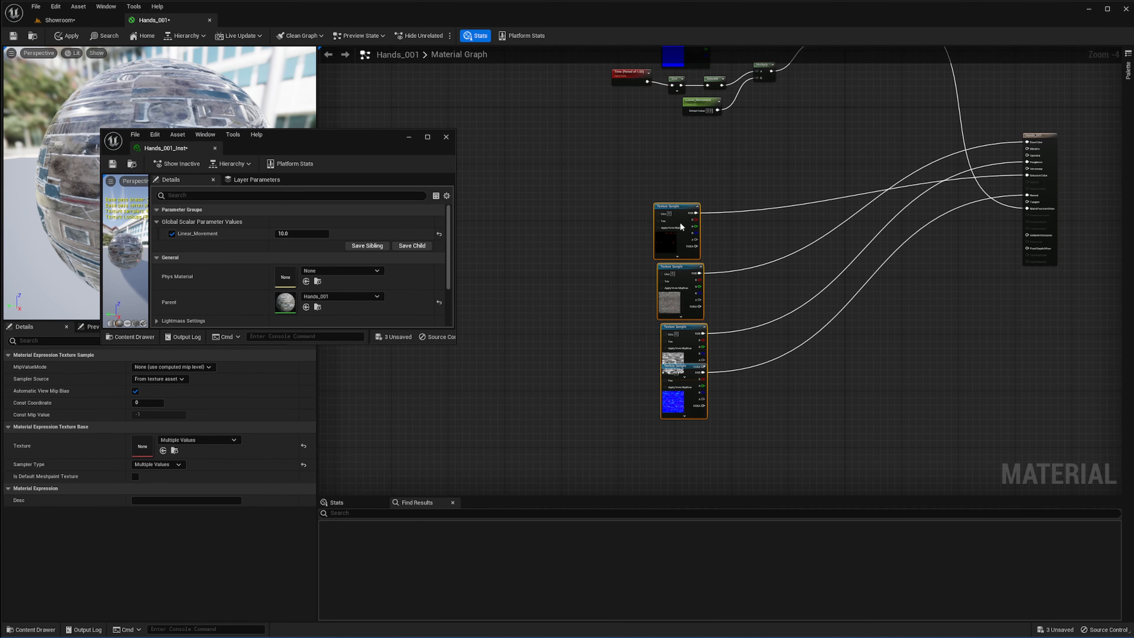
drag(681, 227, 762, 377)
- Insert an Add node between the final Multiply and World Position Offset, feeding the Multiply result into input A
right_drag(859, 257, 884, 386)
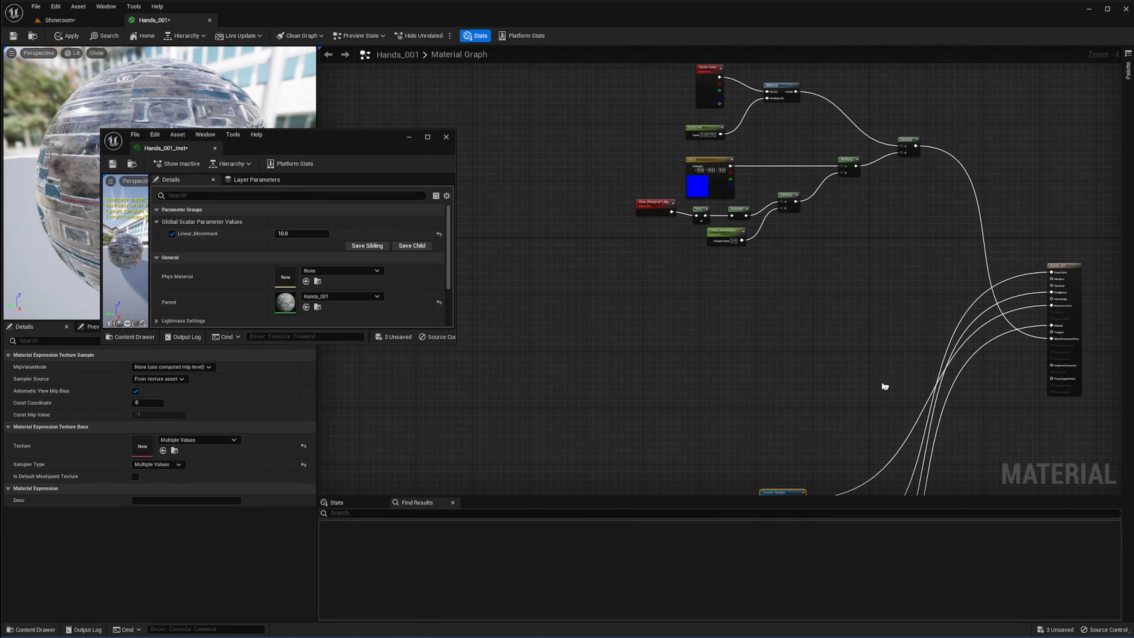
scroll(884, 386, up, 2)
click(868, 342)
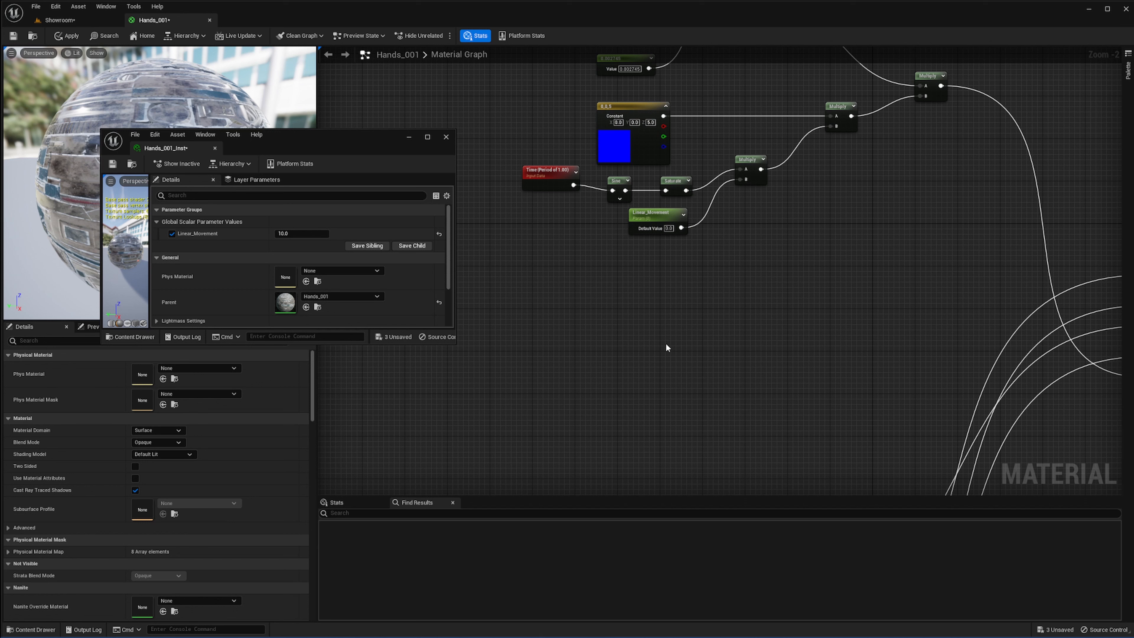
right_drag(682, 335, 617, 331)
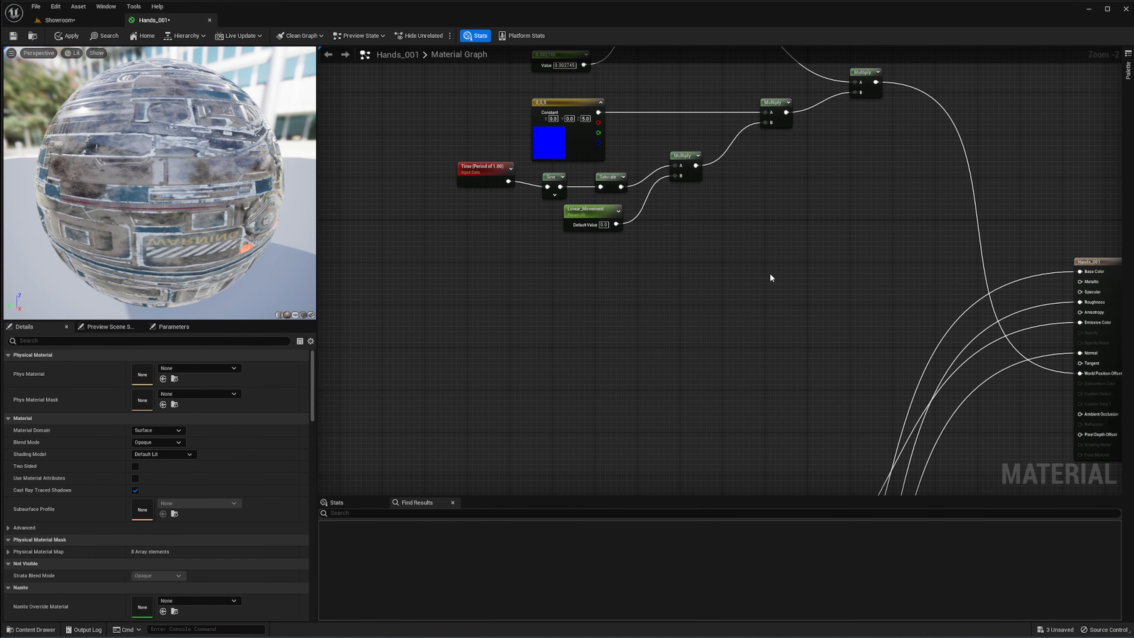
right_drag(864, 232, 847, 234)
click(924, 223)
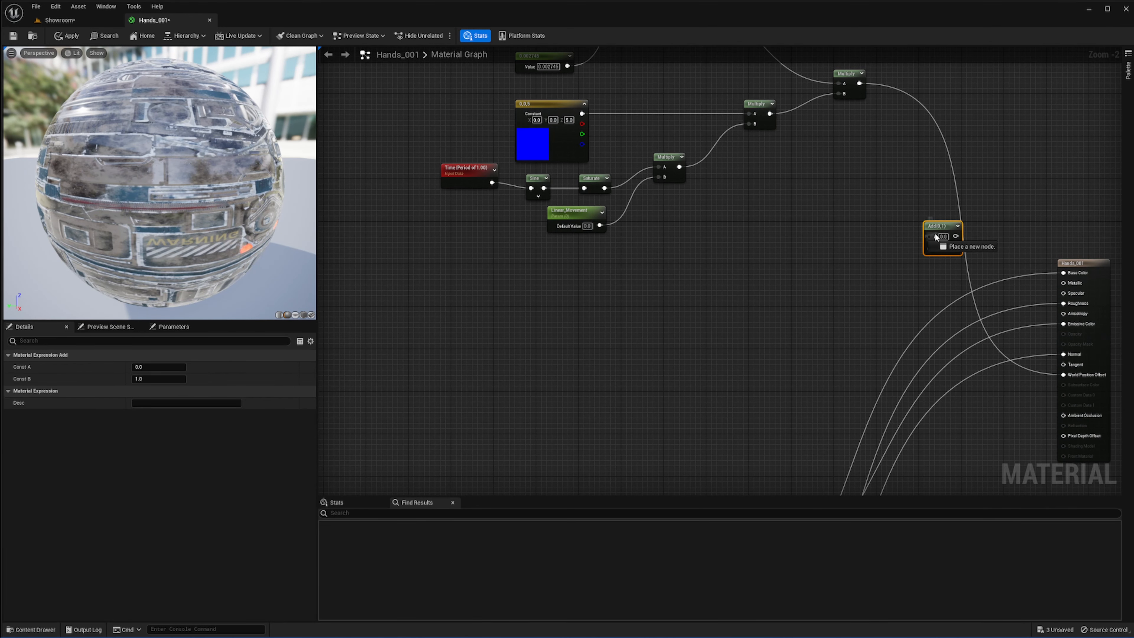
right_click(935, 229)
click(922, 209)
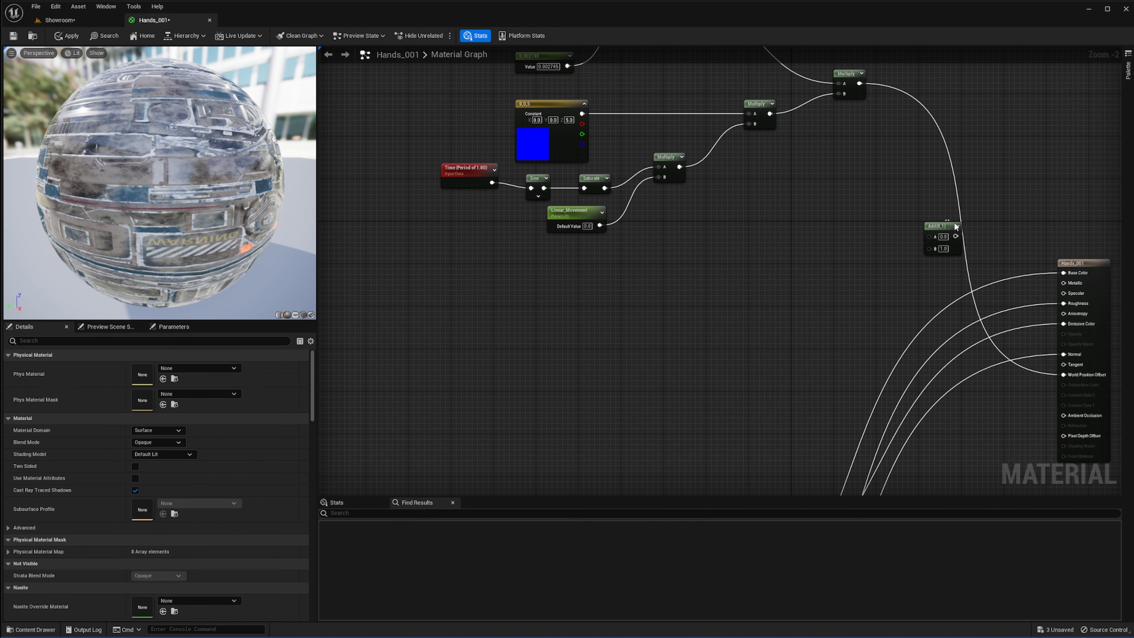
mouse_move(1059, 373)
ctrl+mouse_down()
mouse_move(920, 291)
mouse_move(917, 239)
mouse_move(930, 237)
mouse_move(1065, 376)
ctrl+mouse_up()
click(959, 286)
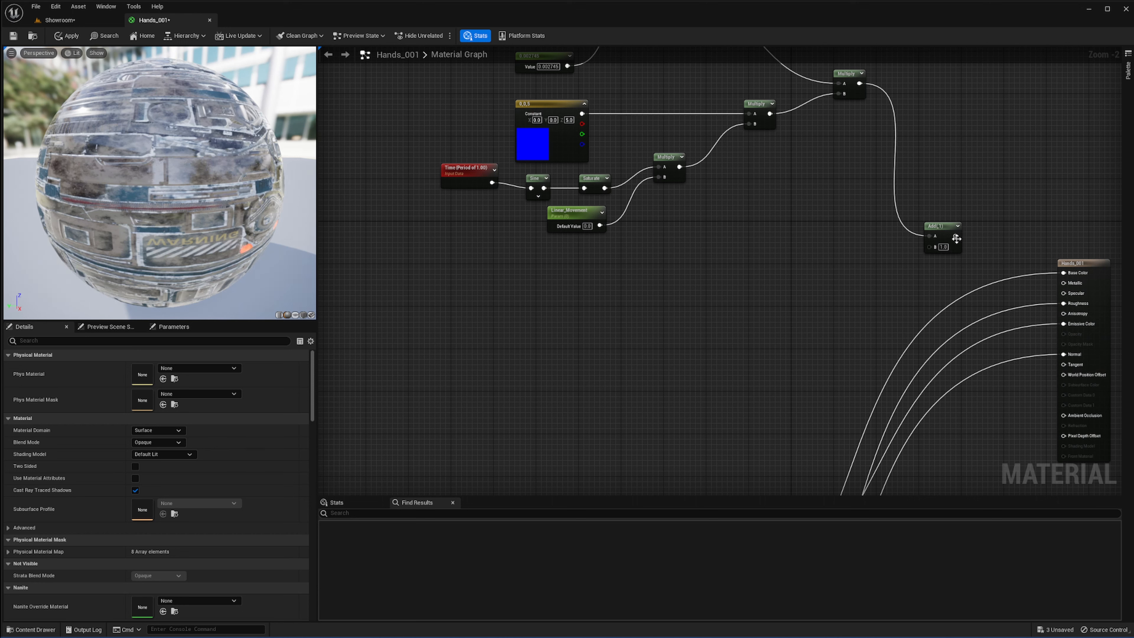
drag(955, 237, 1064, 376)
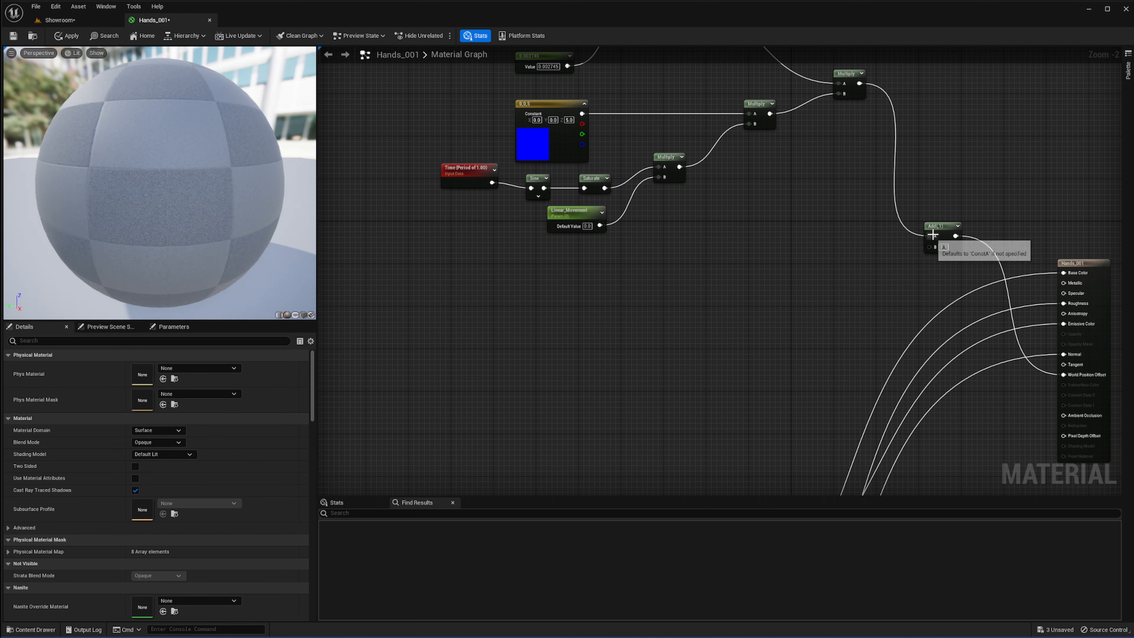